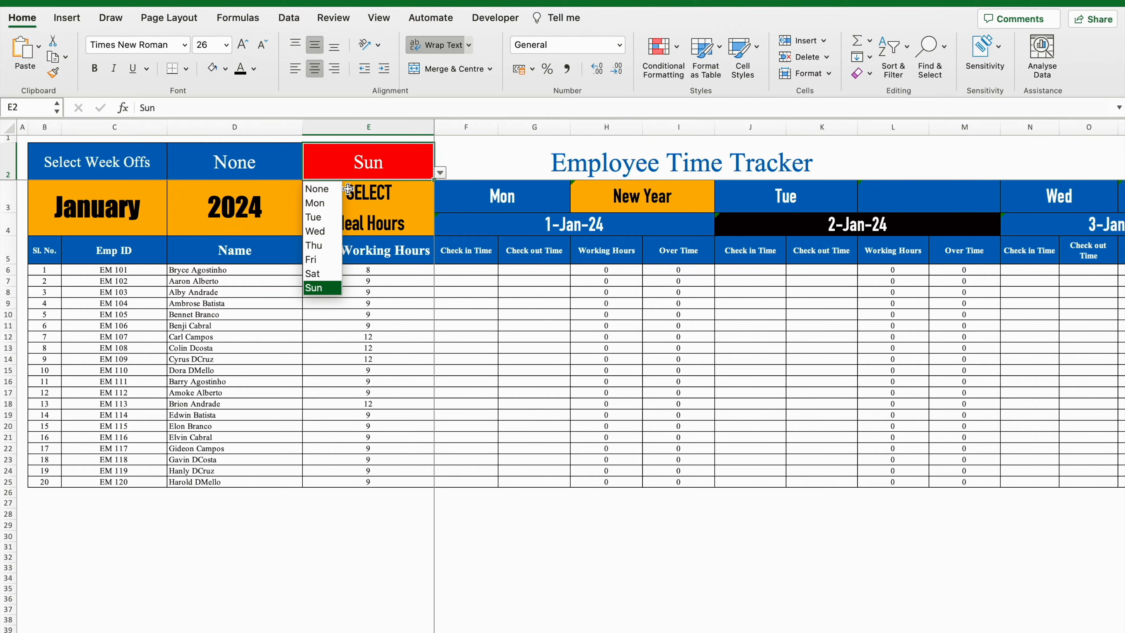
# Set the two week-off selectors to Sat in D2 and Sun in E2
pyautogui.click(324, 202)
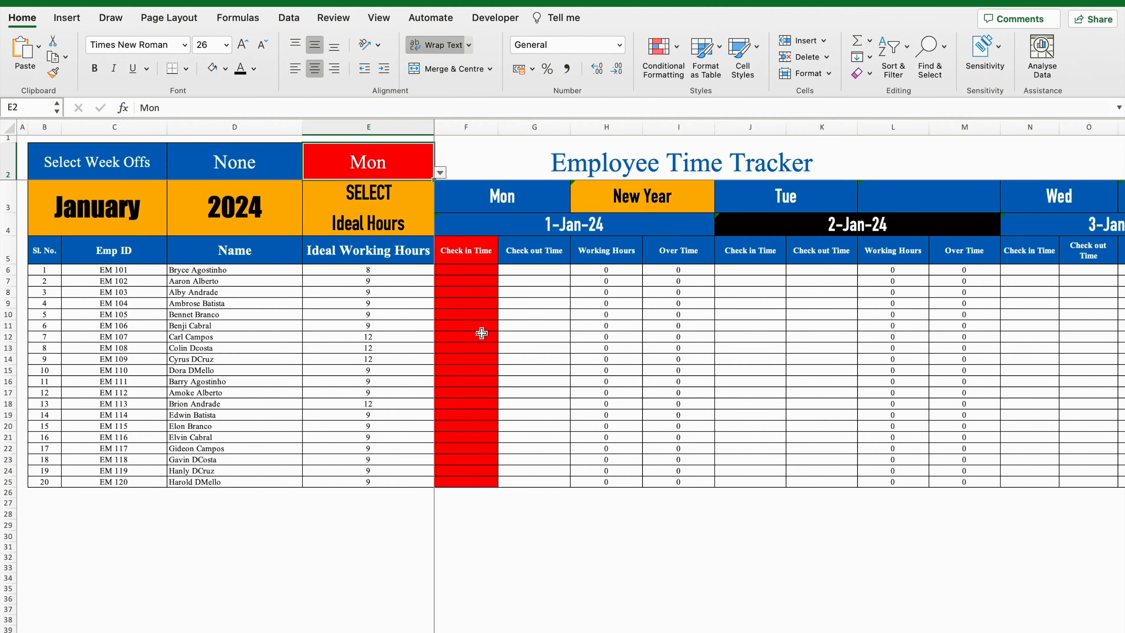
pyautogui.click(244, 161)
pyautogui.click(305, 172)
pyautogui.click(182, 273)
pyautogui.click(423, 170)
pyautogui.click(441, 172)
pyautogui.click(315, 287)
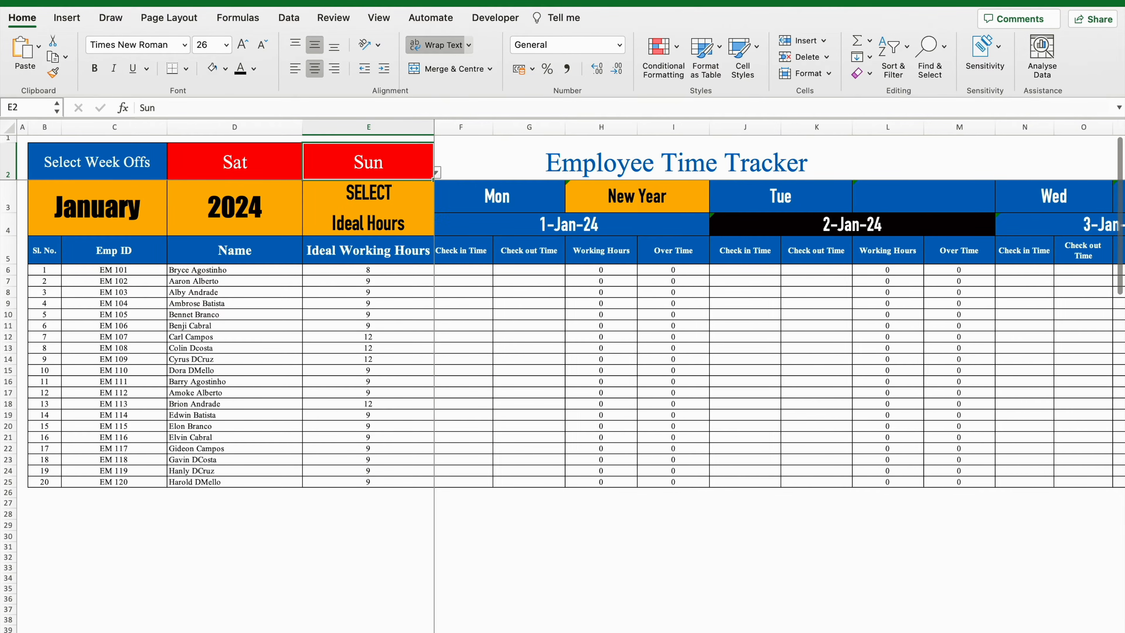
pyautogui.hscroll(15, 780, 311)
pyautogui.hscroll(2, 700, 293)
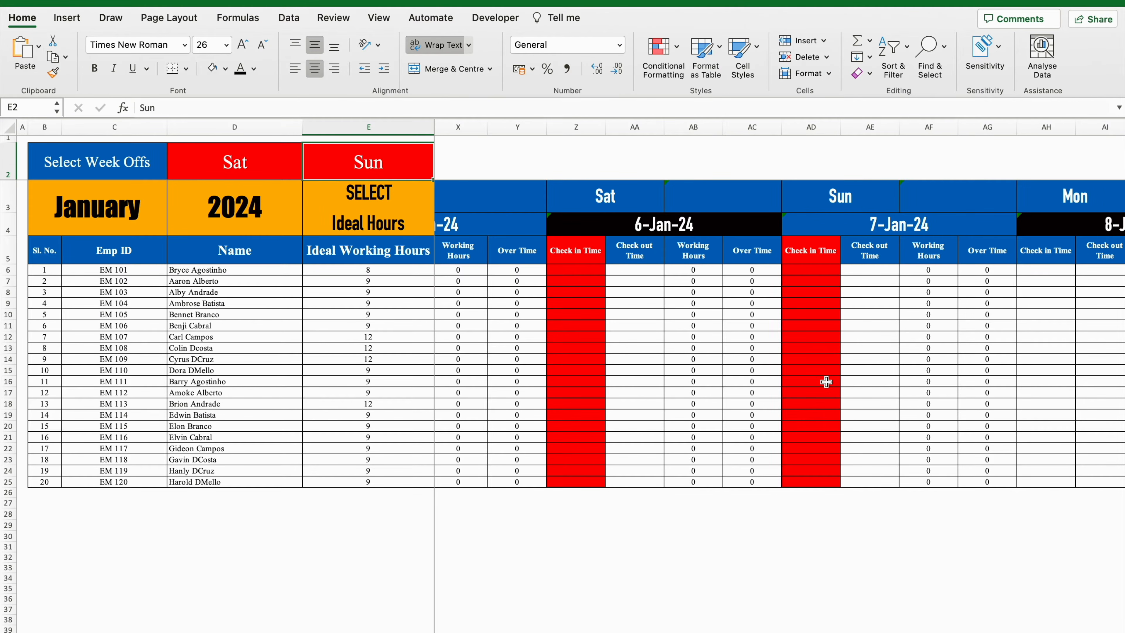
pyautogui.hscroll(-15, 532, 354)
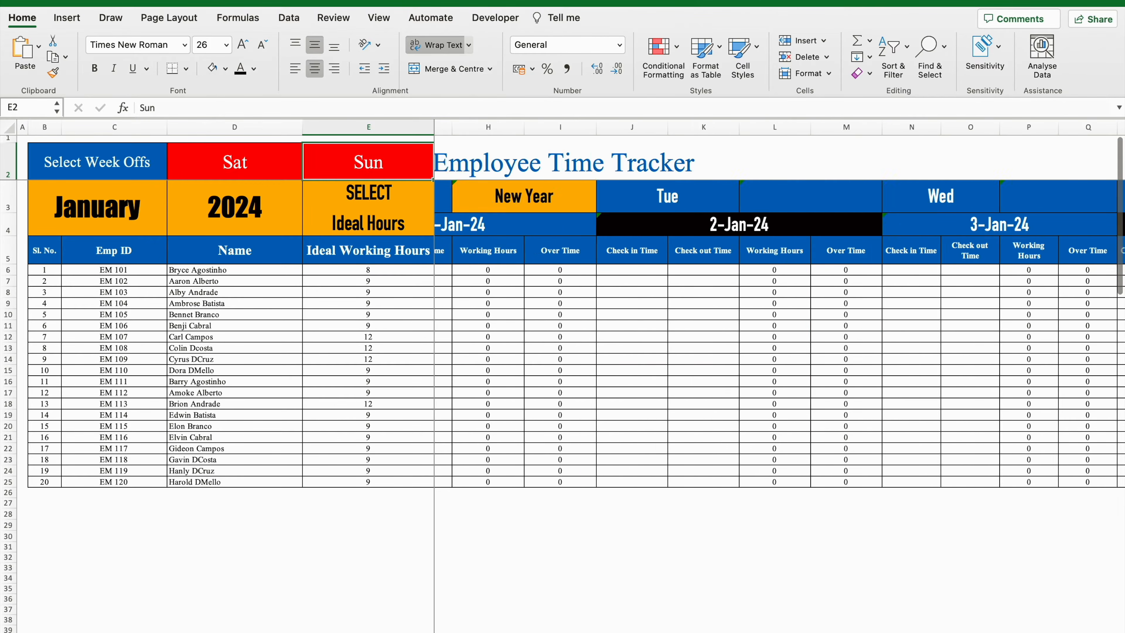
# Review the available choices in the tracker's month and year selectors without changing either one
pyautogui.click(97, 211)
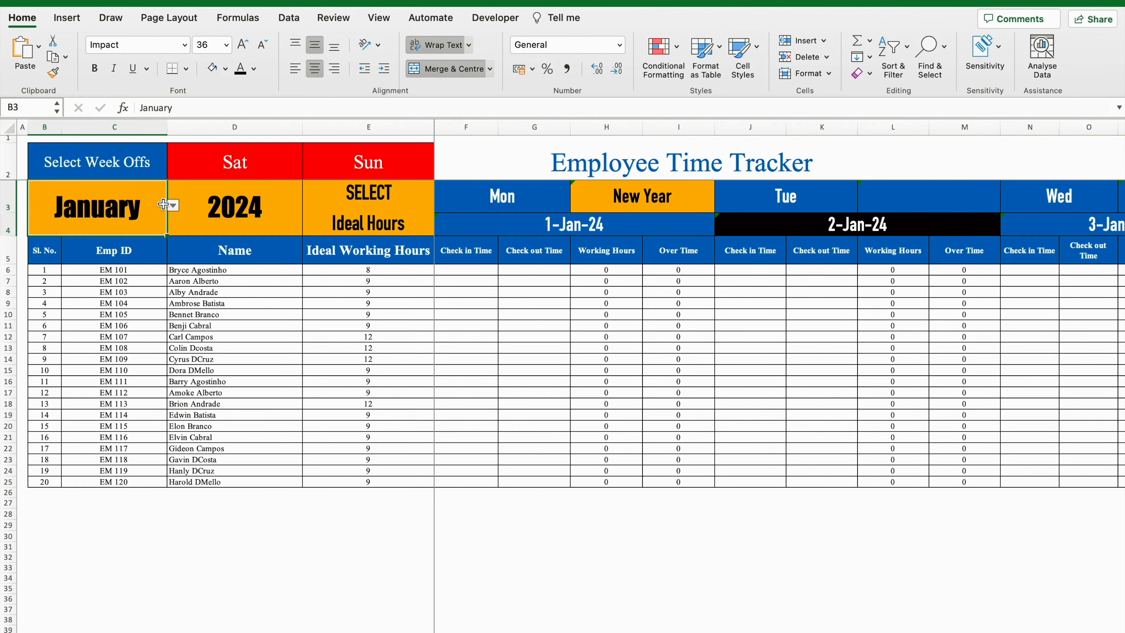
pyautogui.click(174, 205)
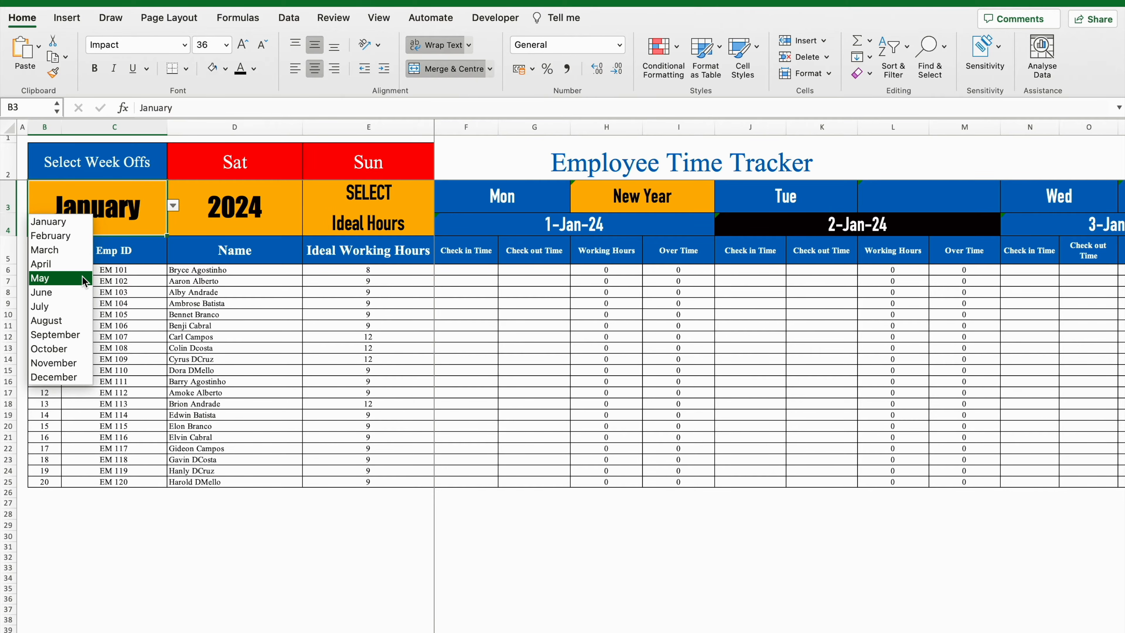
pyautogui.click(225, 198)
pyautogui.click(225, 198)
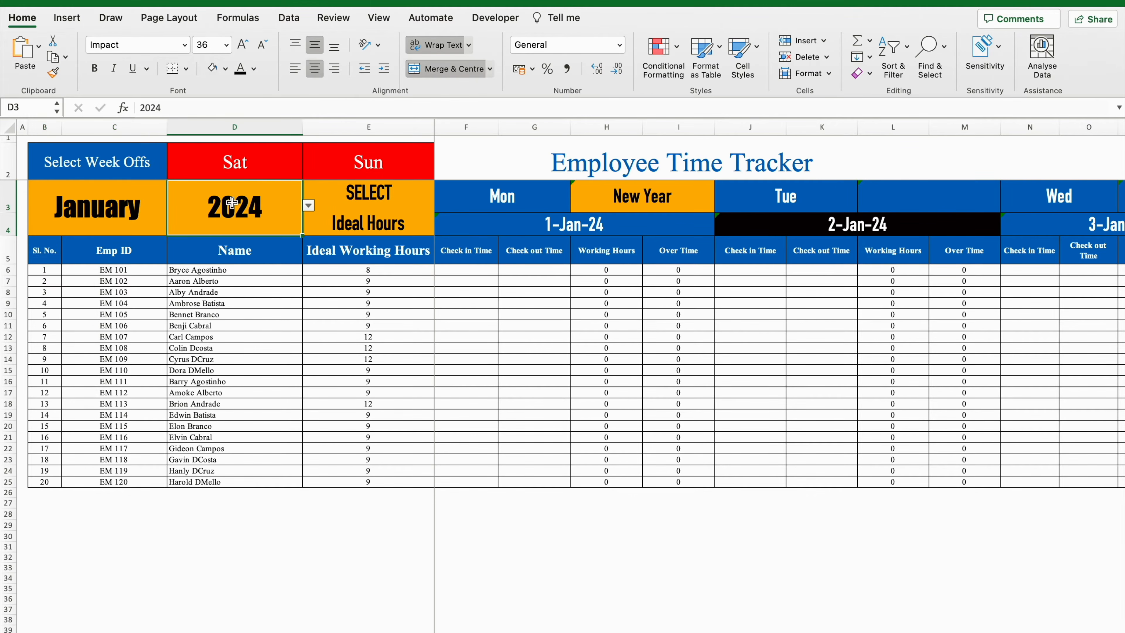
pyautogui.click(309, 205)
# Switch the tracker month to February and restore it to January
pyautogui.click(98, 208)
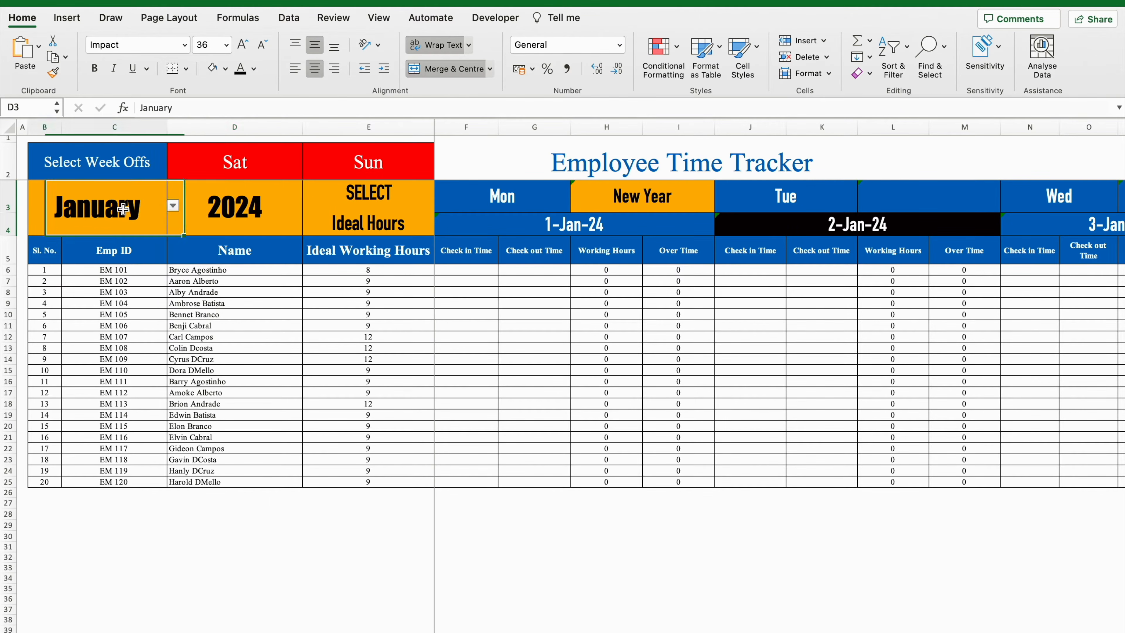
pyautogui.click(174, 205)
pyautogui.click(70, 235)
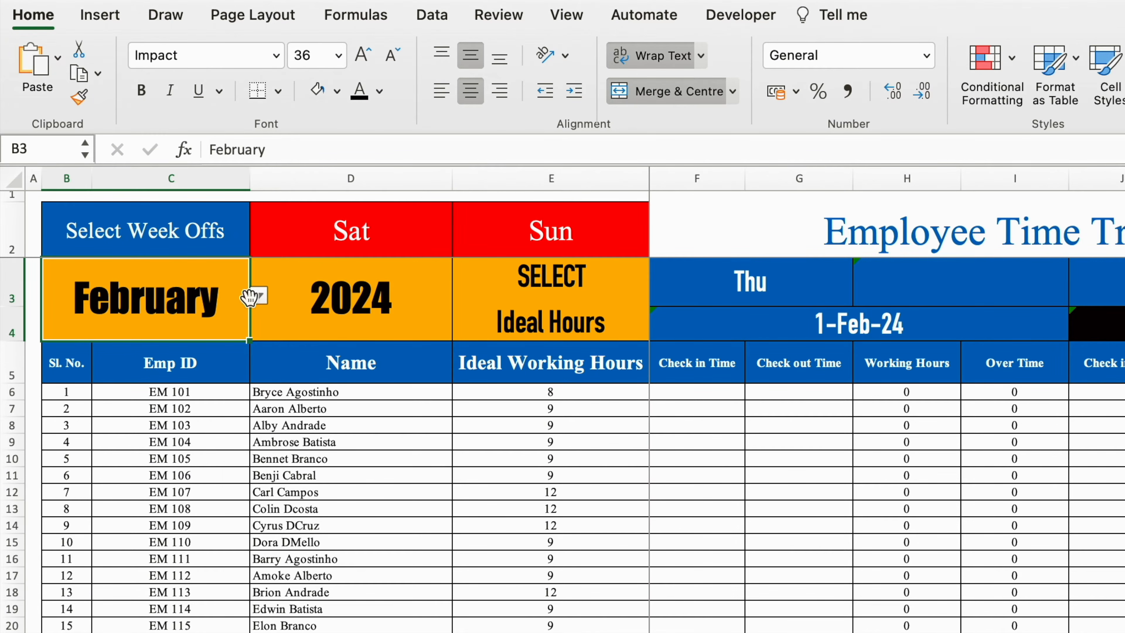
pyautogui.click(260, 296)
pyautogui.click(95, 325)
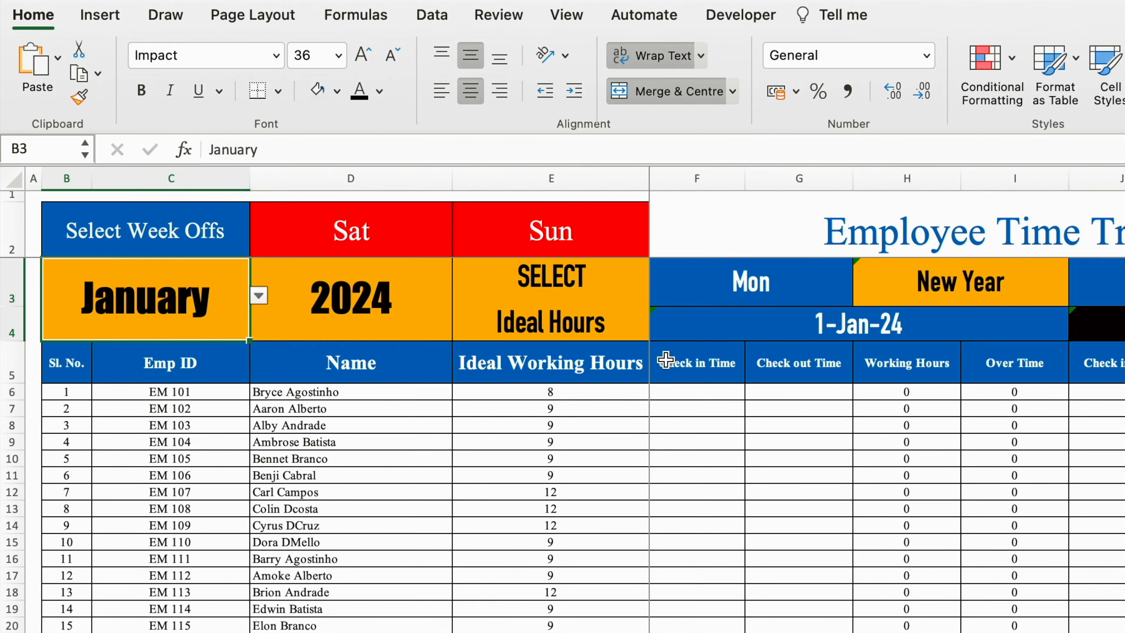
# Review the ideal working hours choices for the first employee in row 6 and select 8
pyautogui.click(596, 390)
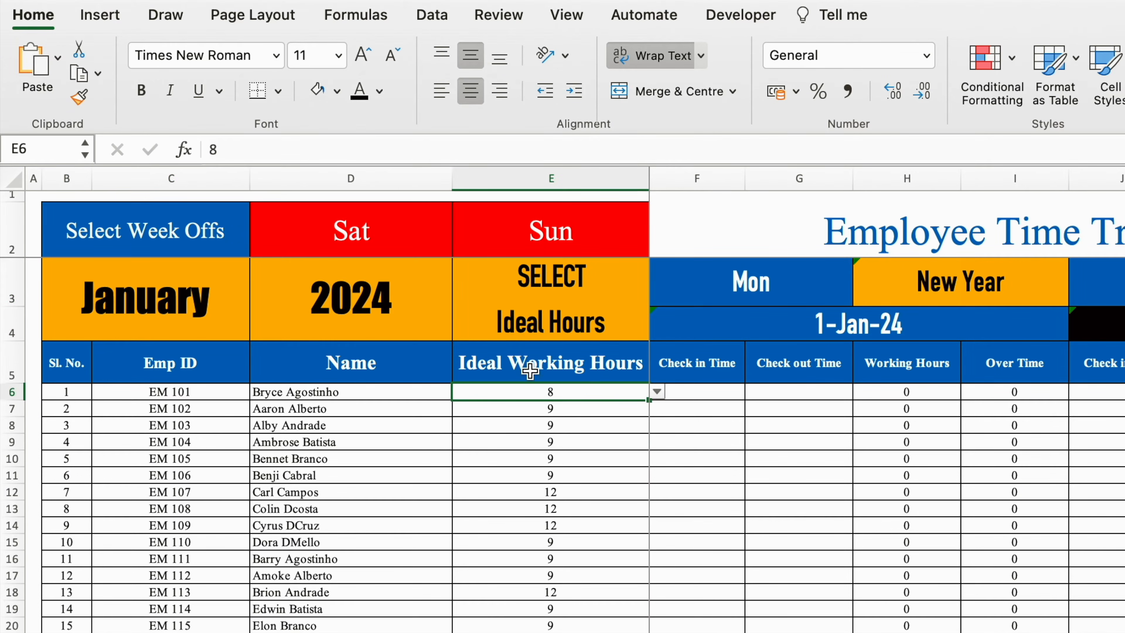
pyautogui.click(658, 391)
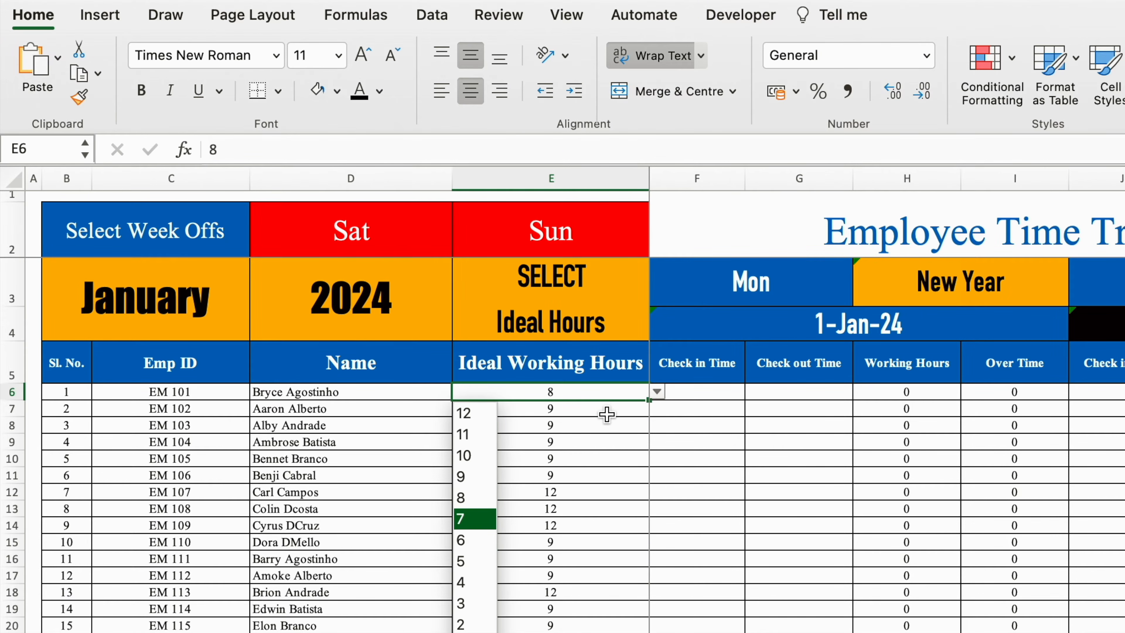
pyautogui.press('Escape')
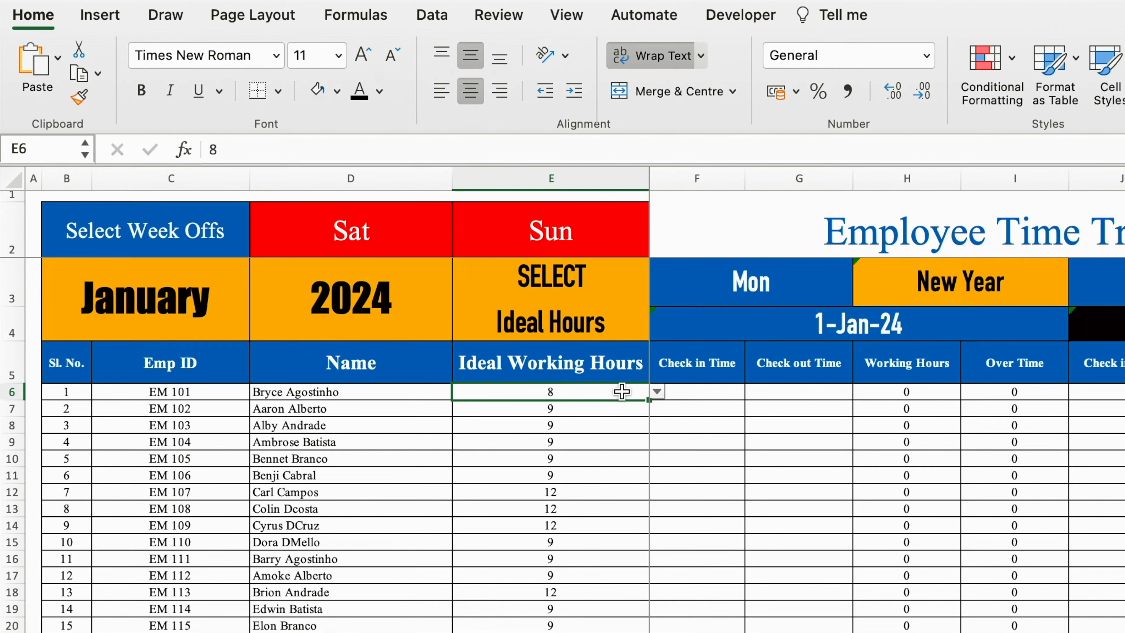
pyautogui.click(659, 396)
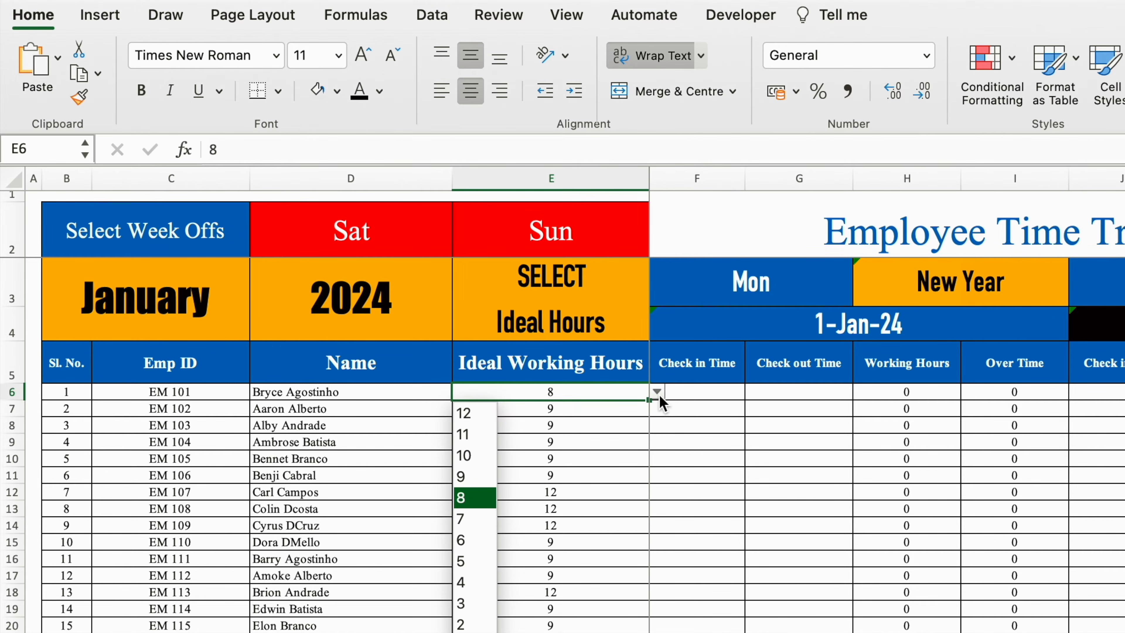
pyautogui.click(476, 497)
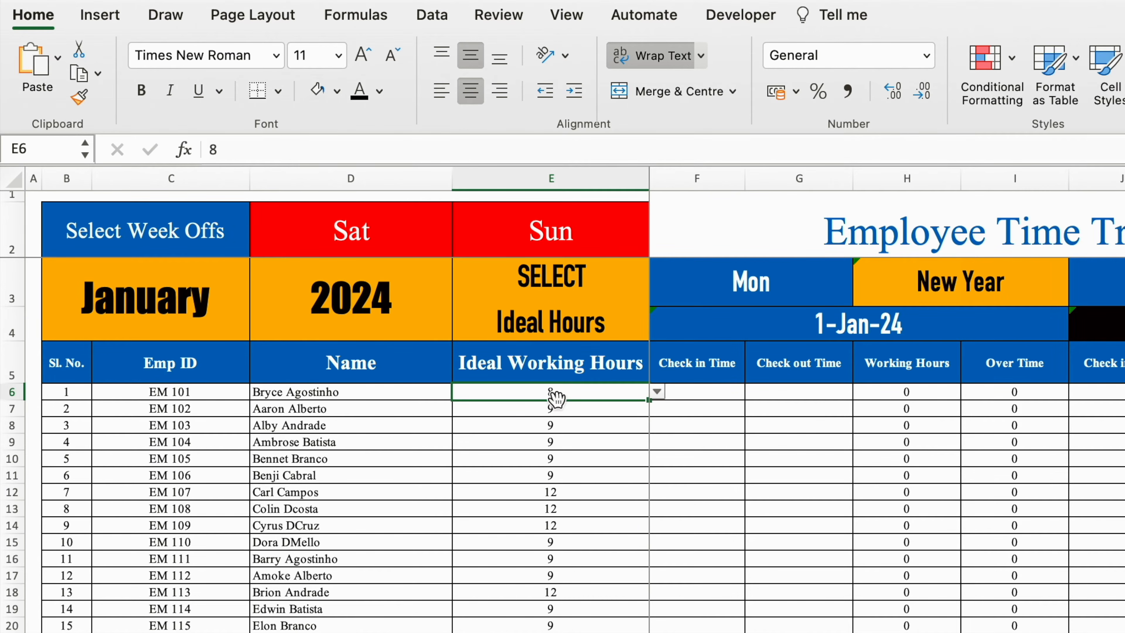
# Enter an 8 am check-in and a 9 pm check-out for the first employee on 1-Jan-24
pyautogui.click(713, 392)
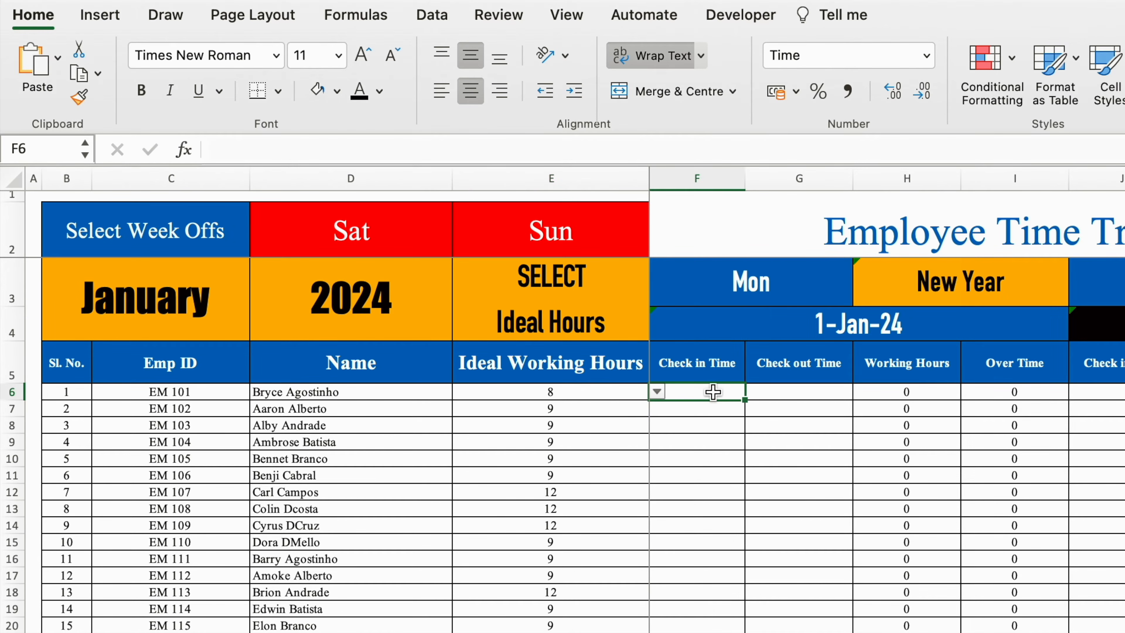
pyautogui.click(827, 388)
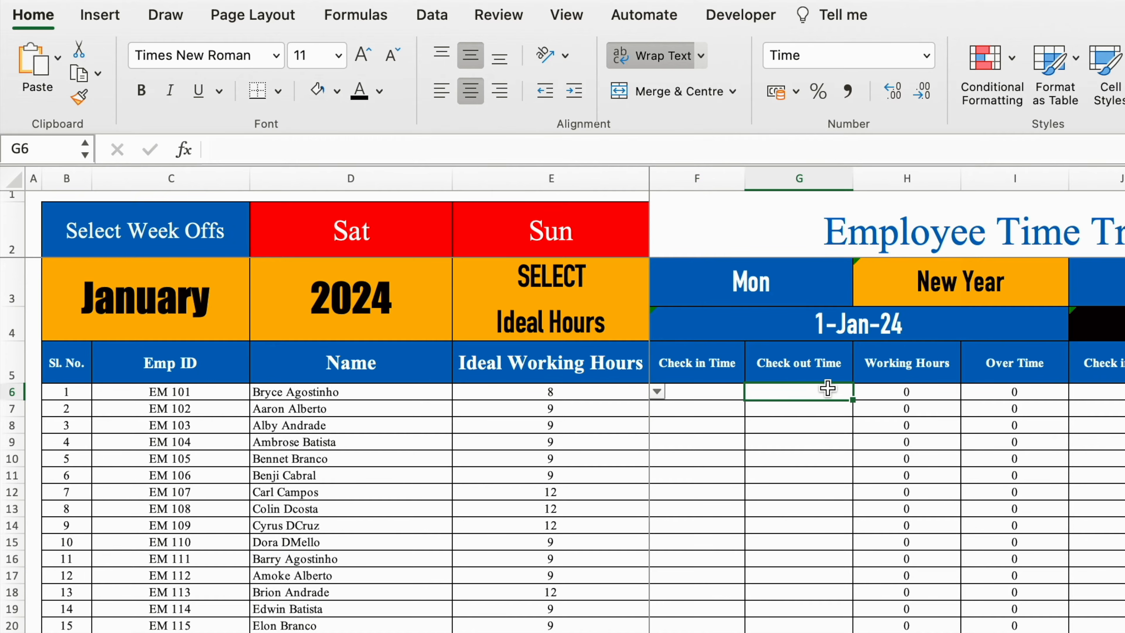
pyautogui.click(704, 392)
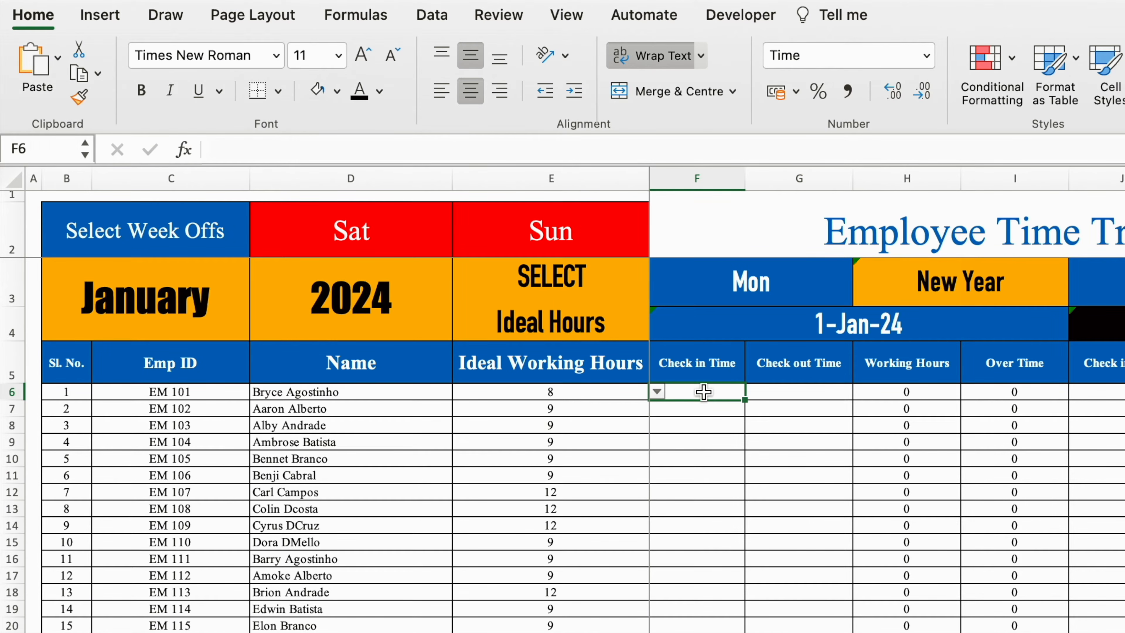
pyautogui.write('8 am')
pyautogui.press('Tab')
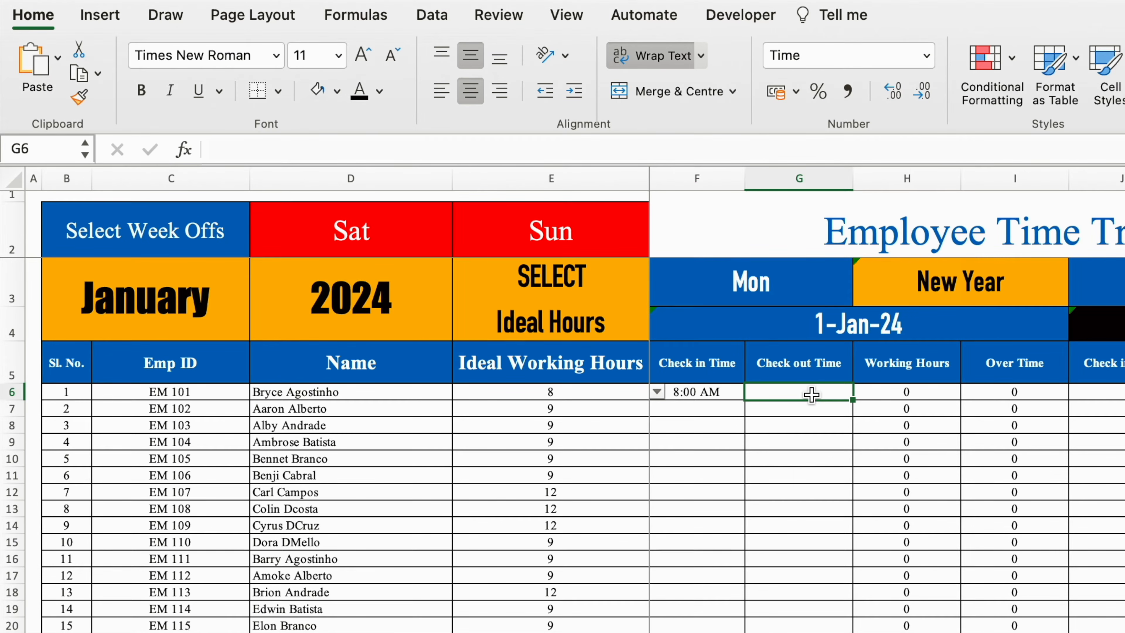
pyautogui.write('9 pm')
pyautogui.hotkey('ctrl', 'Return')
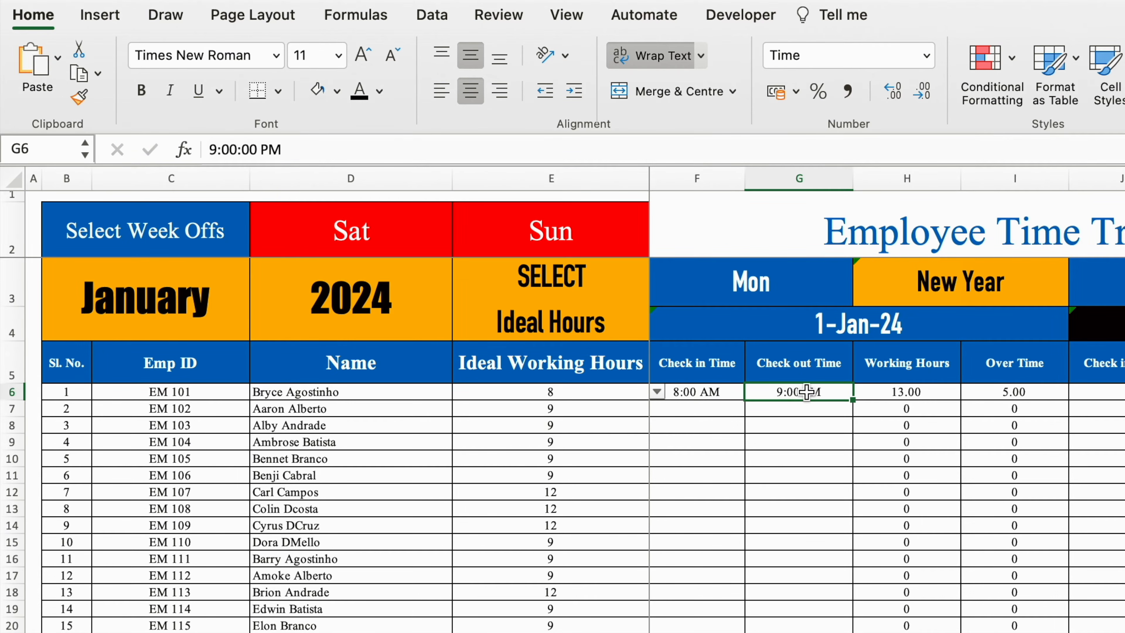
# Try check-out times of 5 pm and 4 pm for the first employee on 1-Jan-24
pyautogui.write('5 pm')
pyautogui.press('Return')
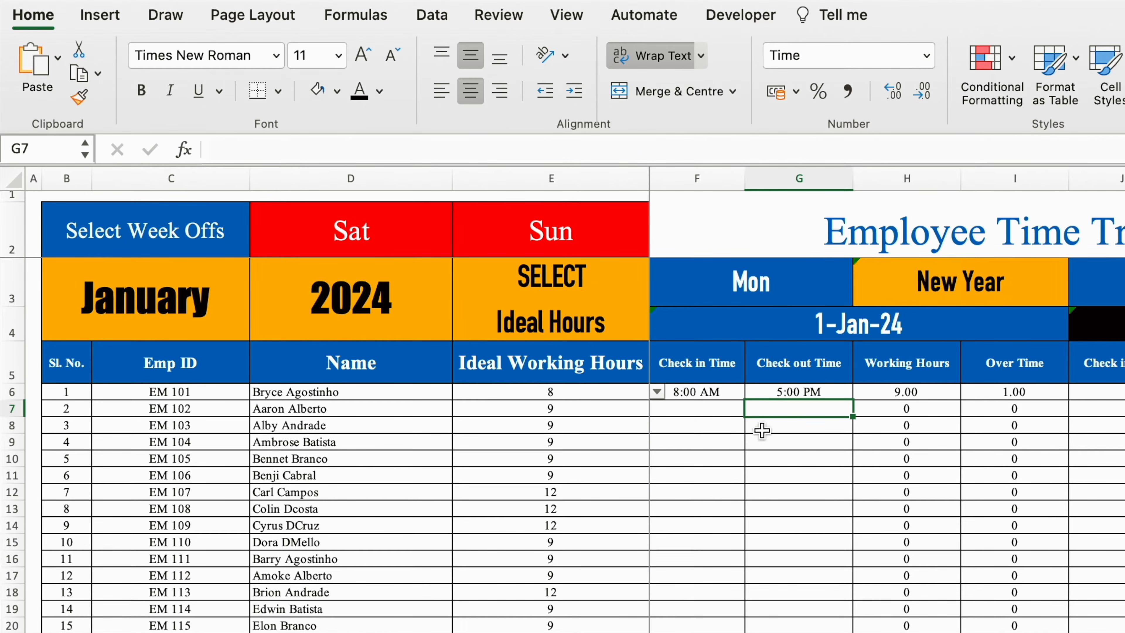
pyautogui.click(818, 390)
pyautogui.write('4 pm')
pyautogui.press('Return')
# Set the first employee's check-out time on 1-Jan-24 to 2 pm
pyautogui.click(813, 391)
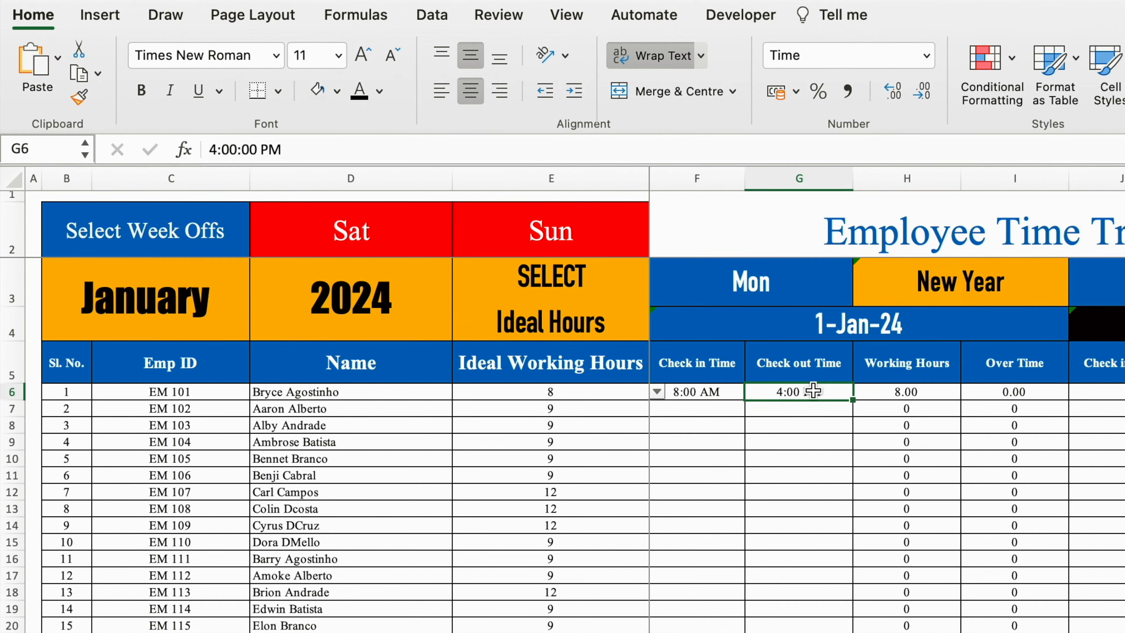
pyautogui.write('2 pm')
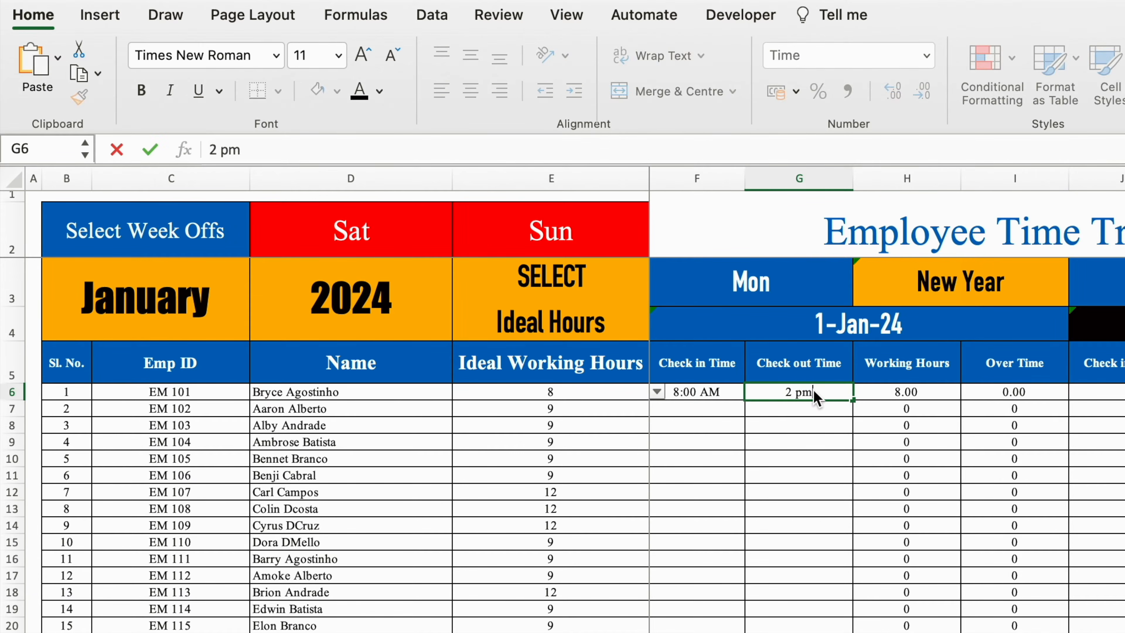
pyautogui.press('Return')
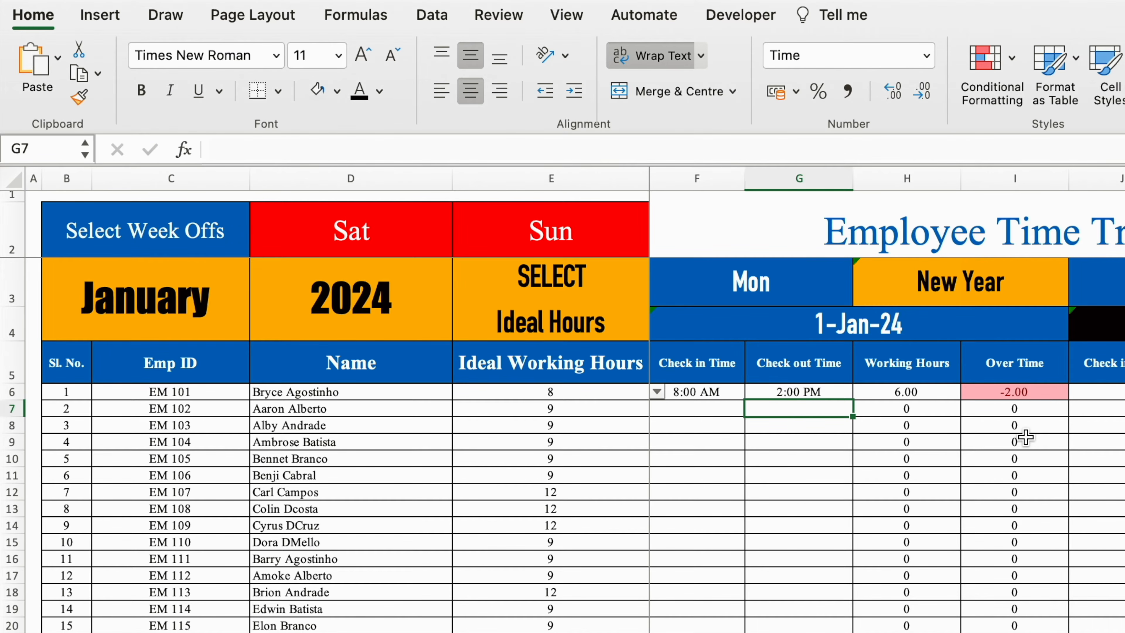
# Examine the January totals and leave columns, and browse the February to June and Annual sheets
pyautogui.hscroll(20, 1026, 437)
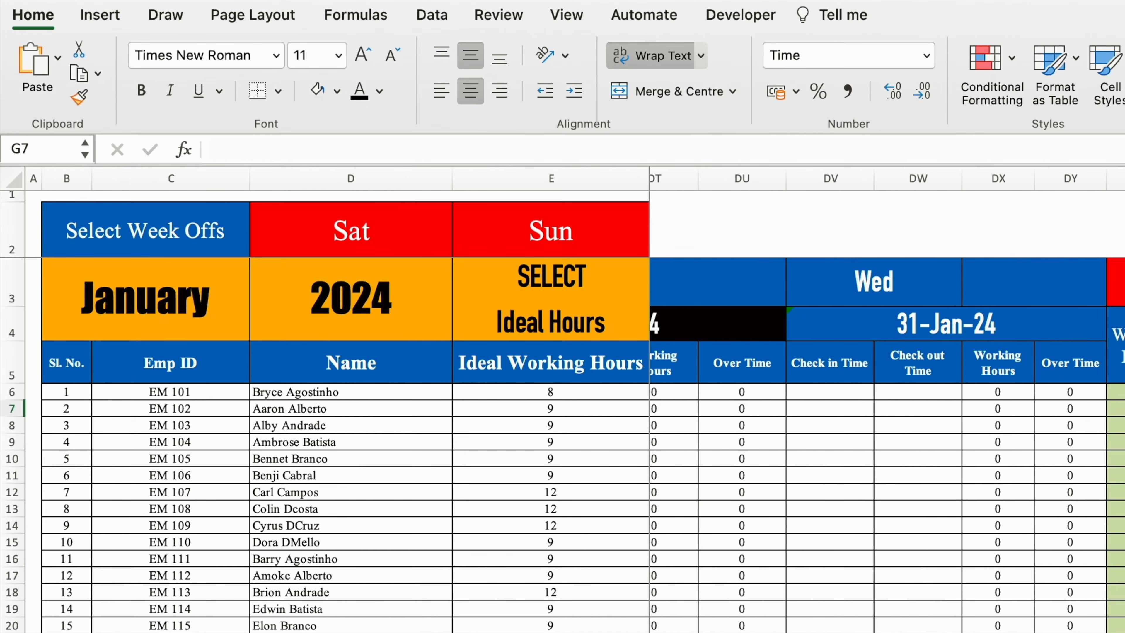
pyautogui.hscroll(3, 886, 443)
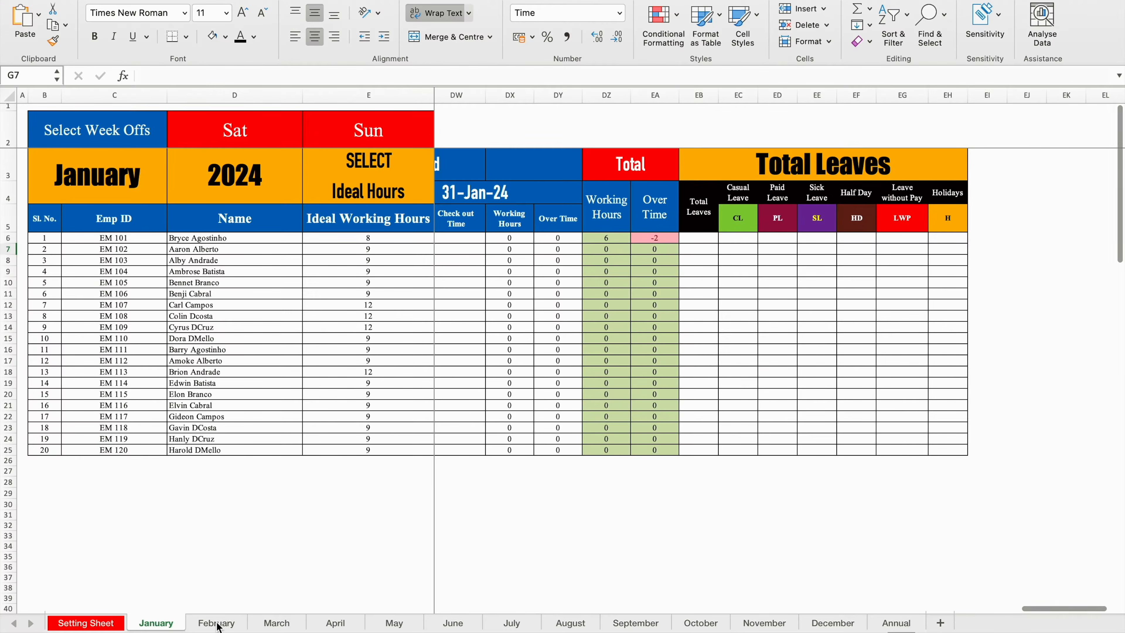
pyautogui.click(217, 623)
pyautogui.click(276, 623)
pyautogui.click(332, 622)
pyautogui.click(394, 623)
pyautogui.click(451, 622)
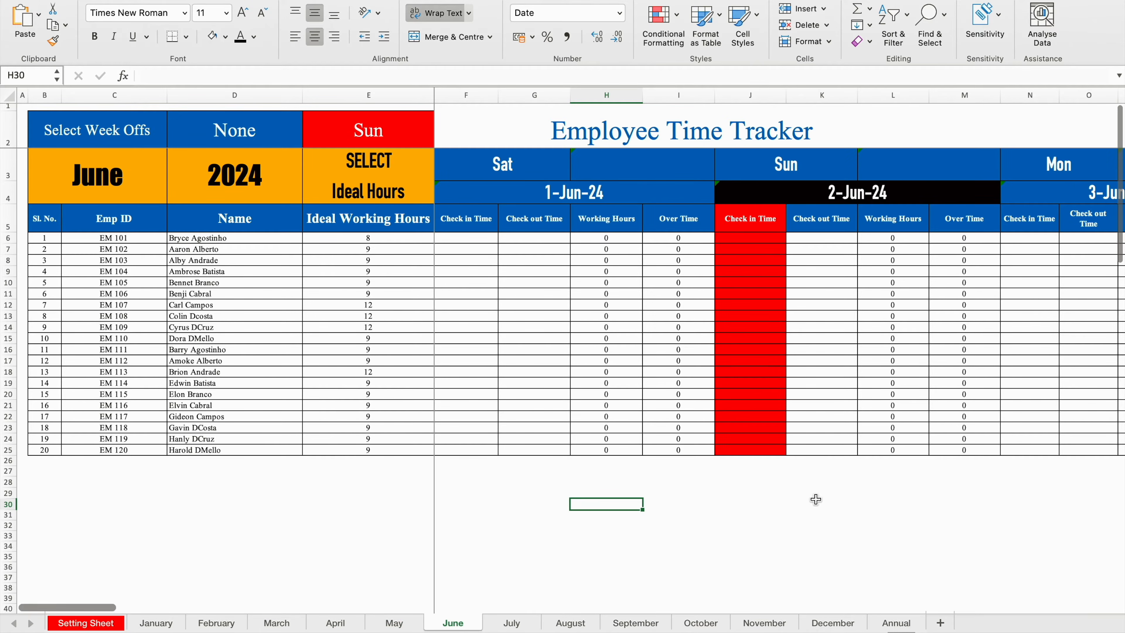
pyautogui.click(895, 622)
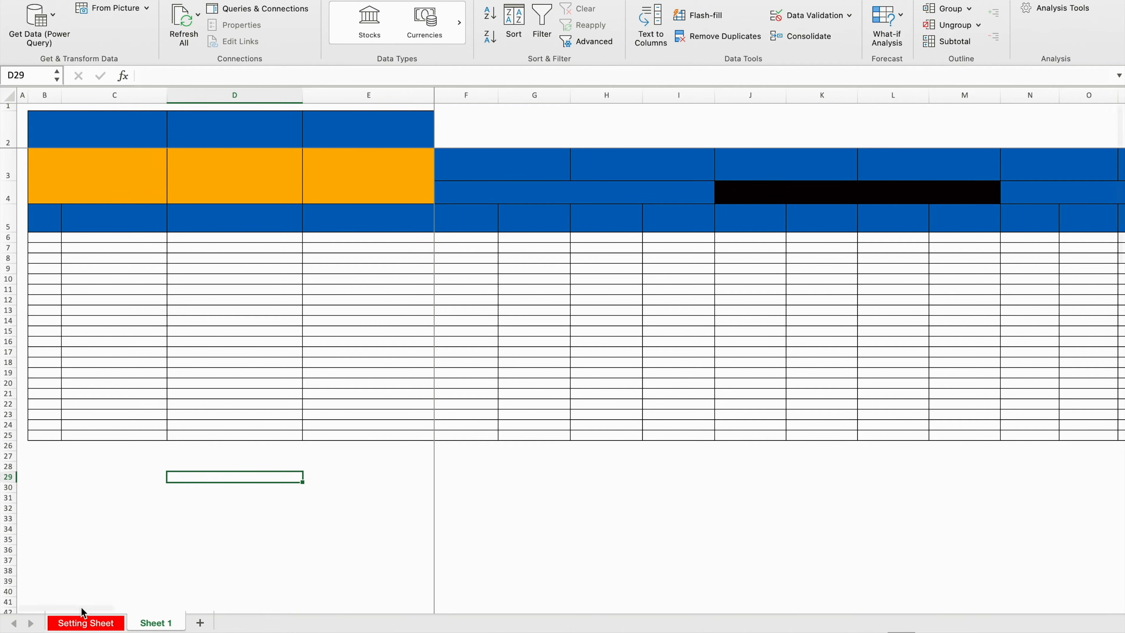
# Examine the Setting Sheet's holiday dates and week-off options, comparing it with the blank template in Sheet 1
pyautogui.click(91, 624)
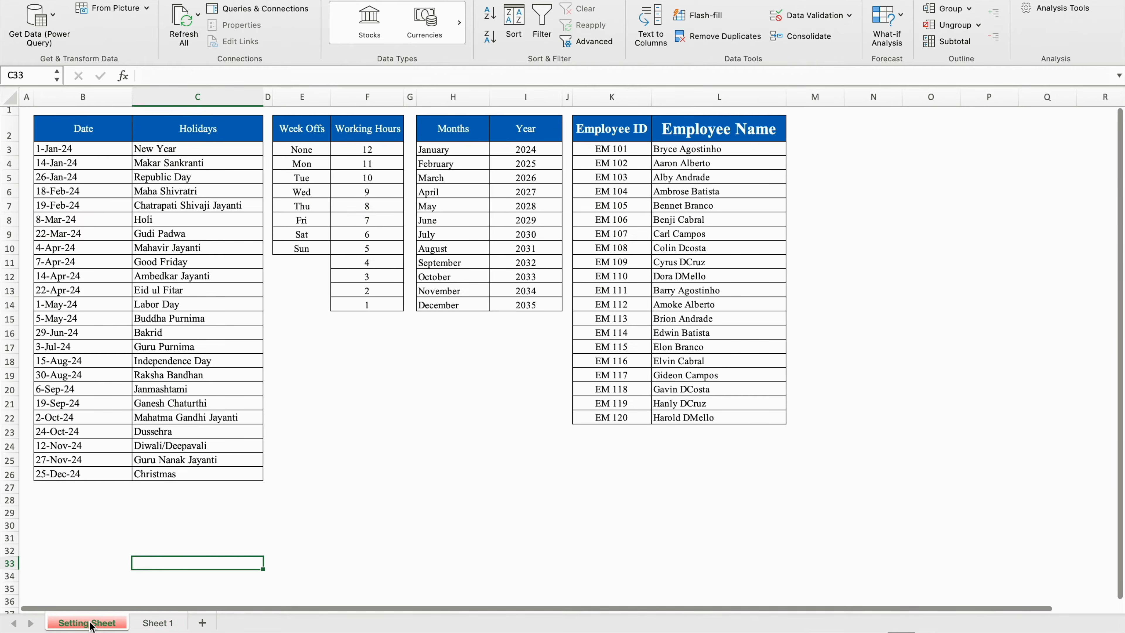
pyautogui.click(156, 624)
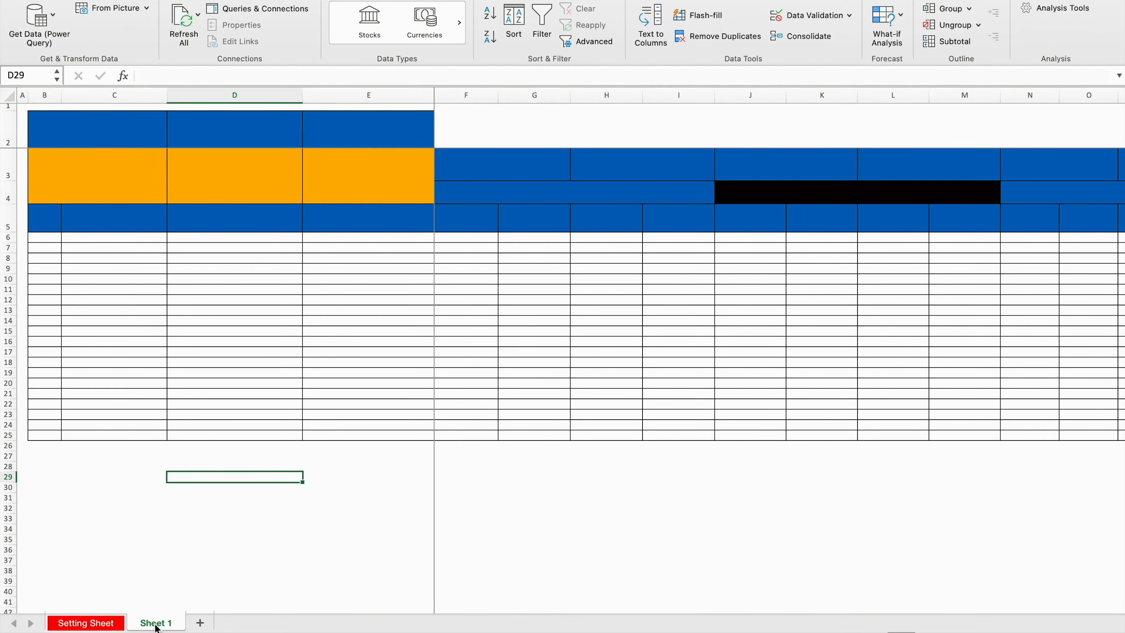
pyautogui.click(91, 624)
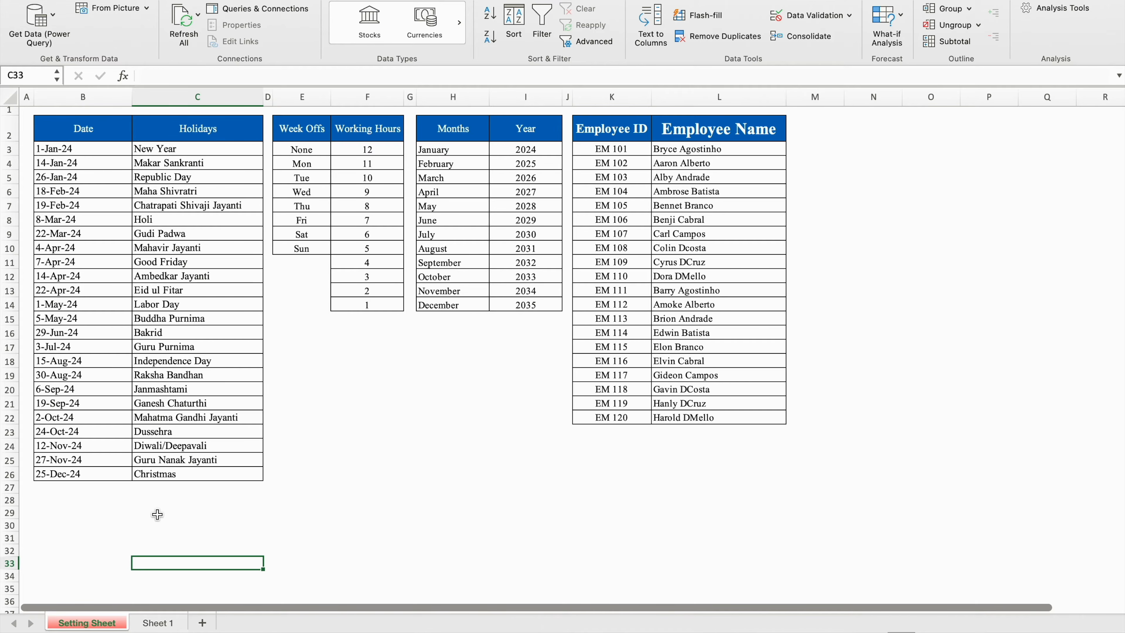
pyautogui.click(84, 96)
pyautogui.click(146, 96)
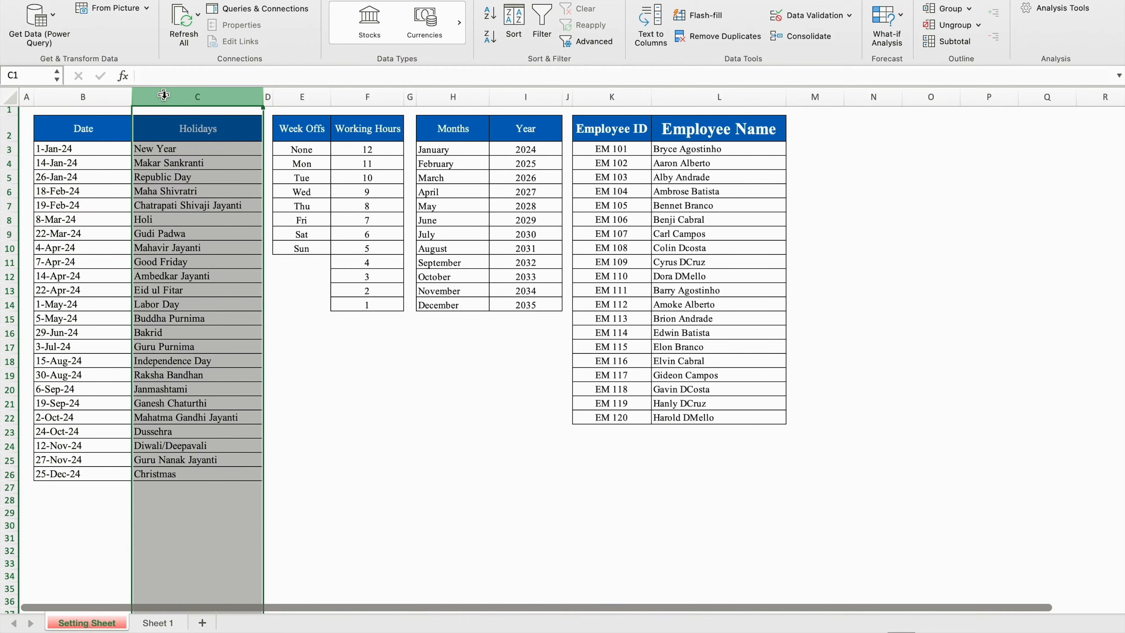
pyautogui.click(97, 97)
pyautogui.moveTo(99, 97); pyautogui.dragTo(243, 100)
pyautogui.click(302, 97)
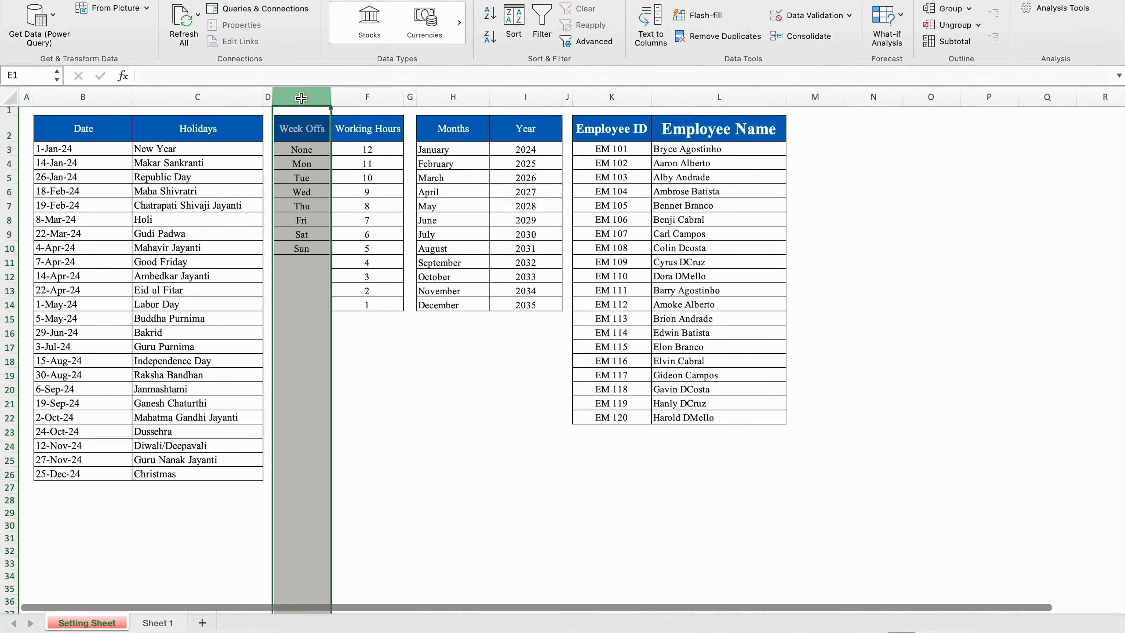
pyautogui.click(316, 165)
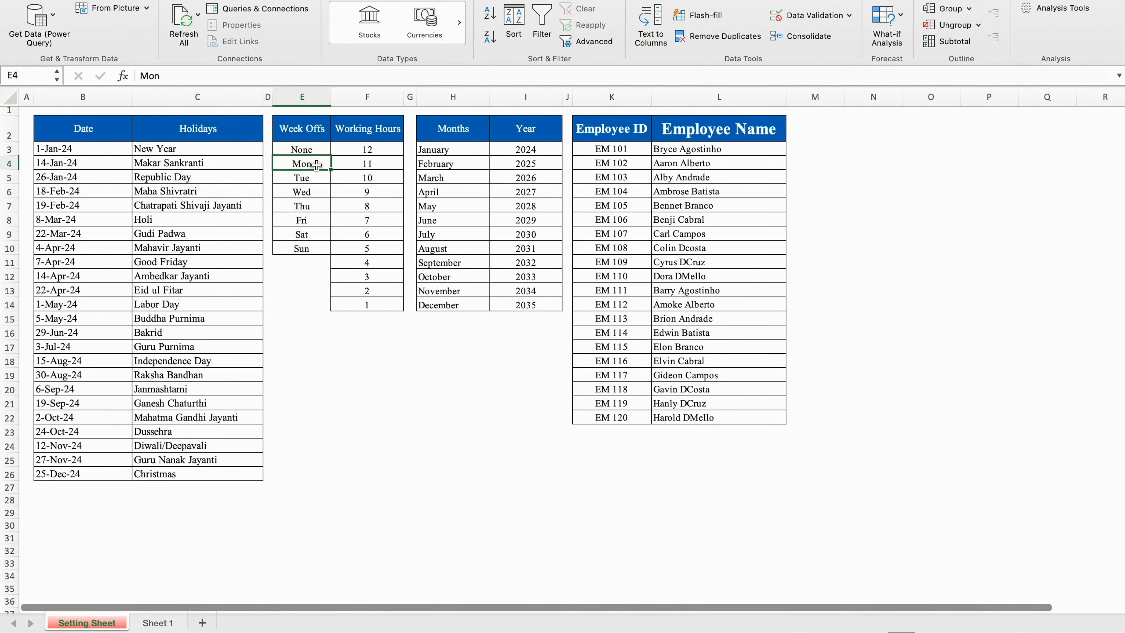
pyautogui.click(317, 248)
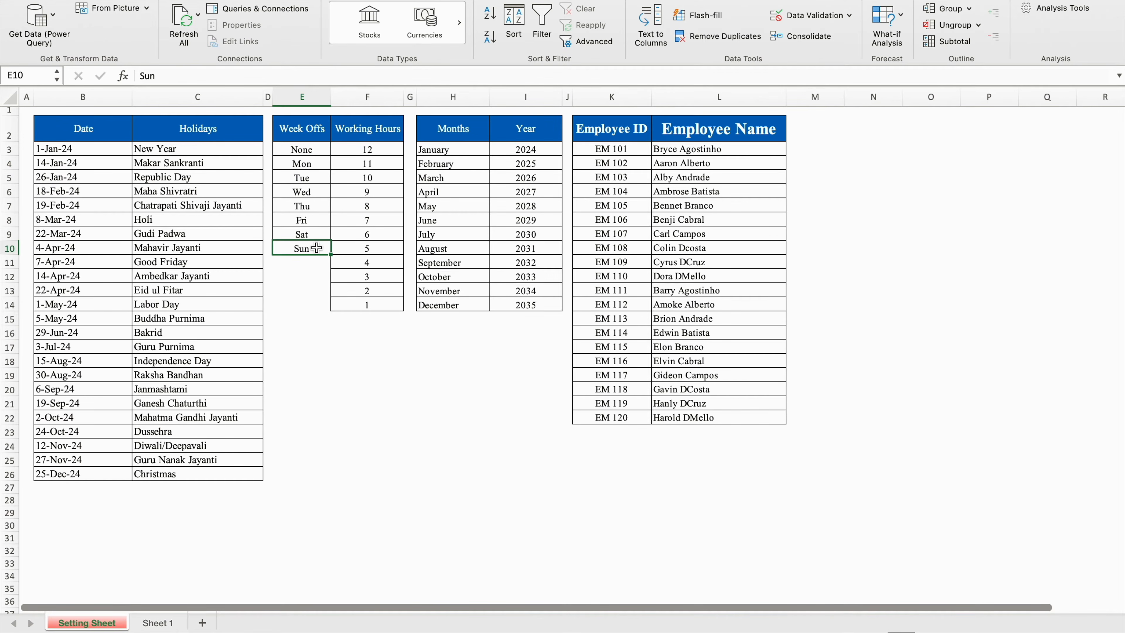
pyautogui.click(315, 164)
pyautogui.click(310, 148)
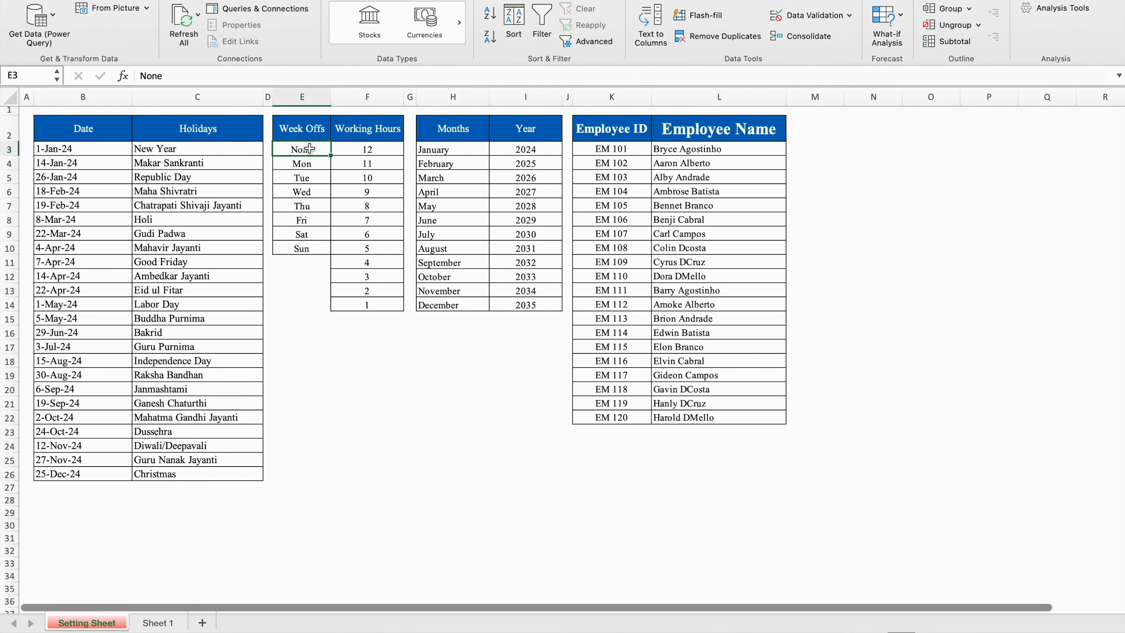
# Review the working hours, months, years and employee ID and name lists on the Setting Sheet
pyautogui.click(373, 96)
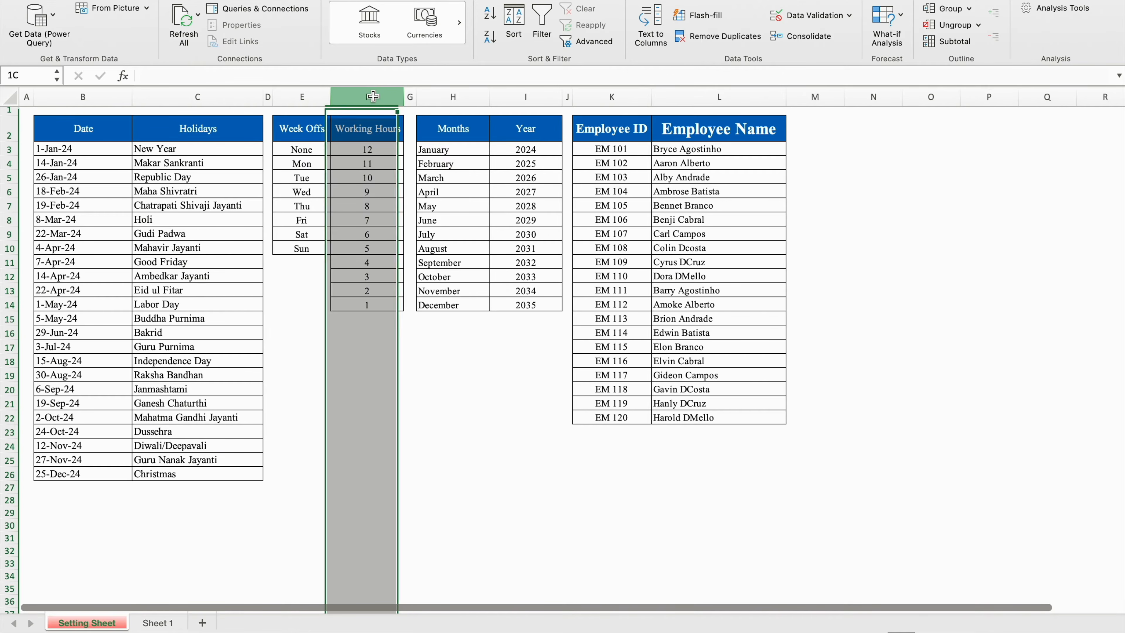
pyautogui.click(381, 151)
pyautogui.click(374, 305)
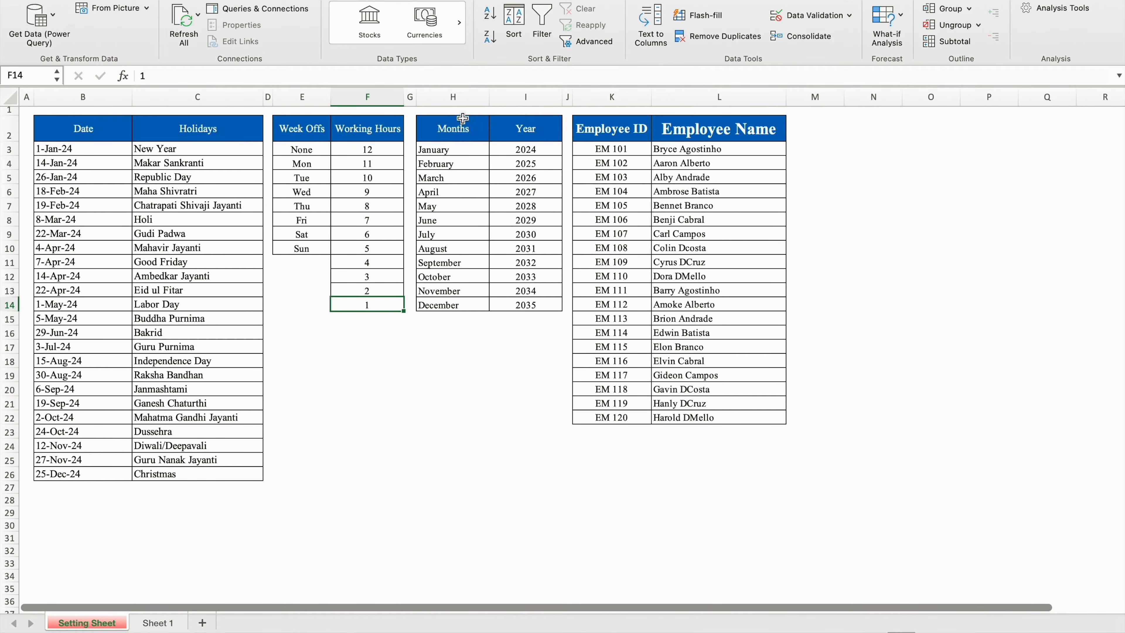
pyautogui.click(459, 96)
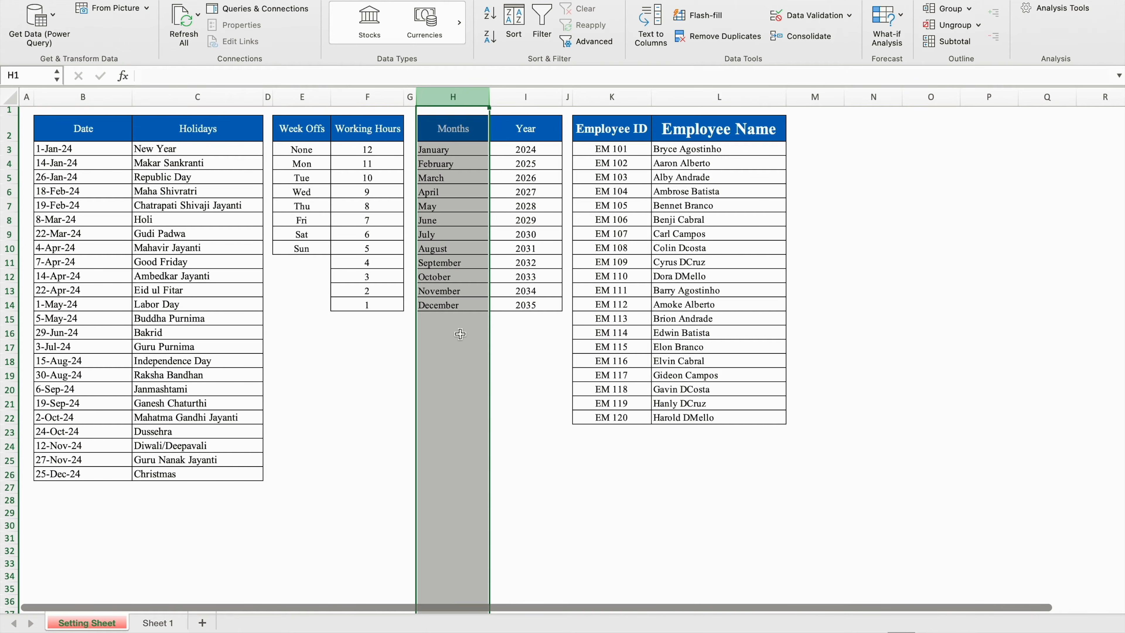
pyautogui.click(533, 101)
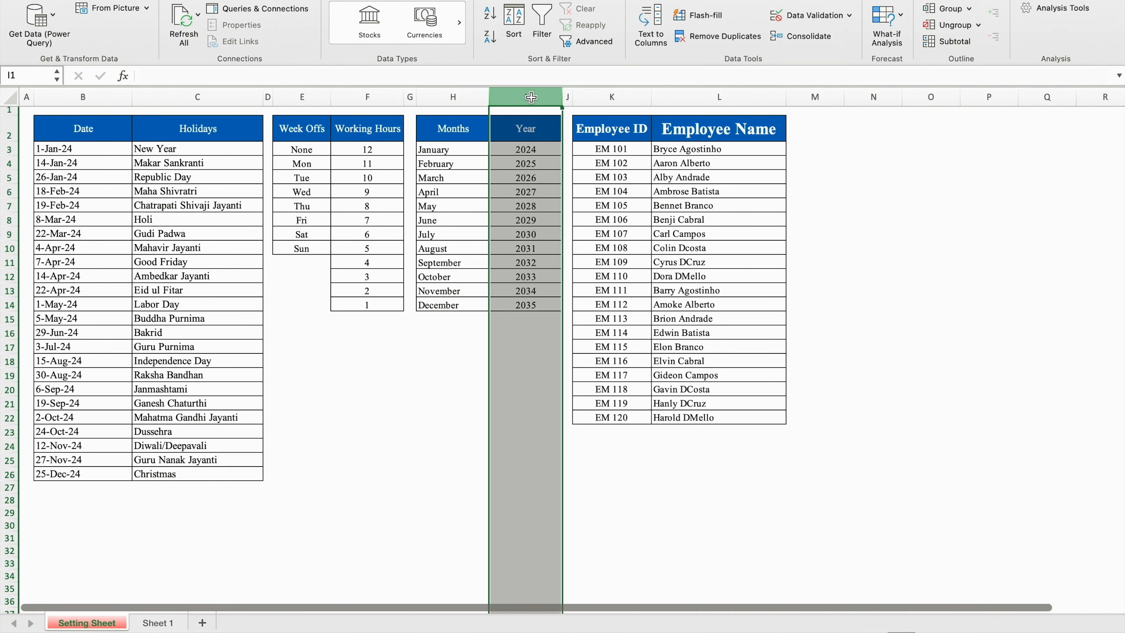
pyautogui.click(620, 96)
pyautogui.click(707, 96)
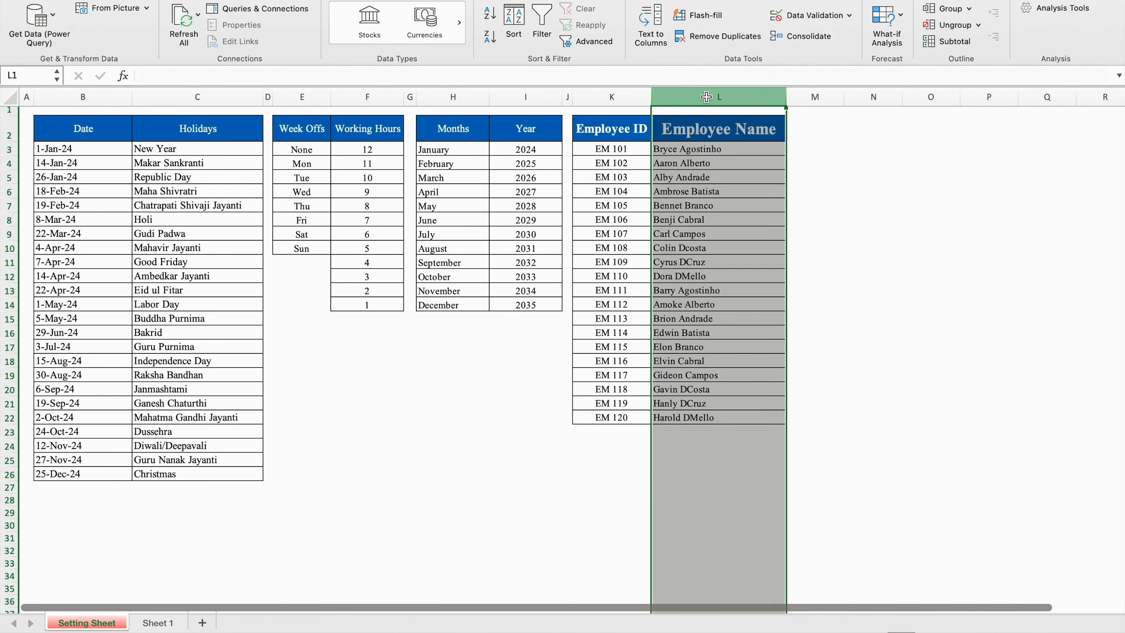
pyautogui.click(450, 346)
# Enter the label "Select Week Offs" in cell B2 of Sheet 1
pyautogui.click(158, 623)
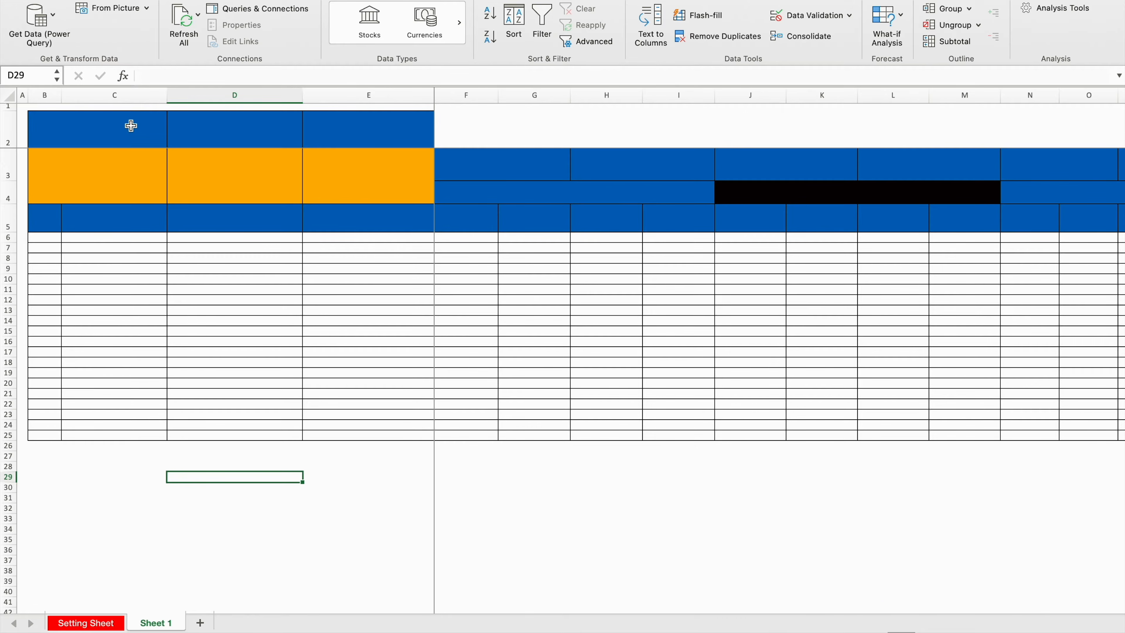
pyautogui.click(130, 127)
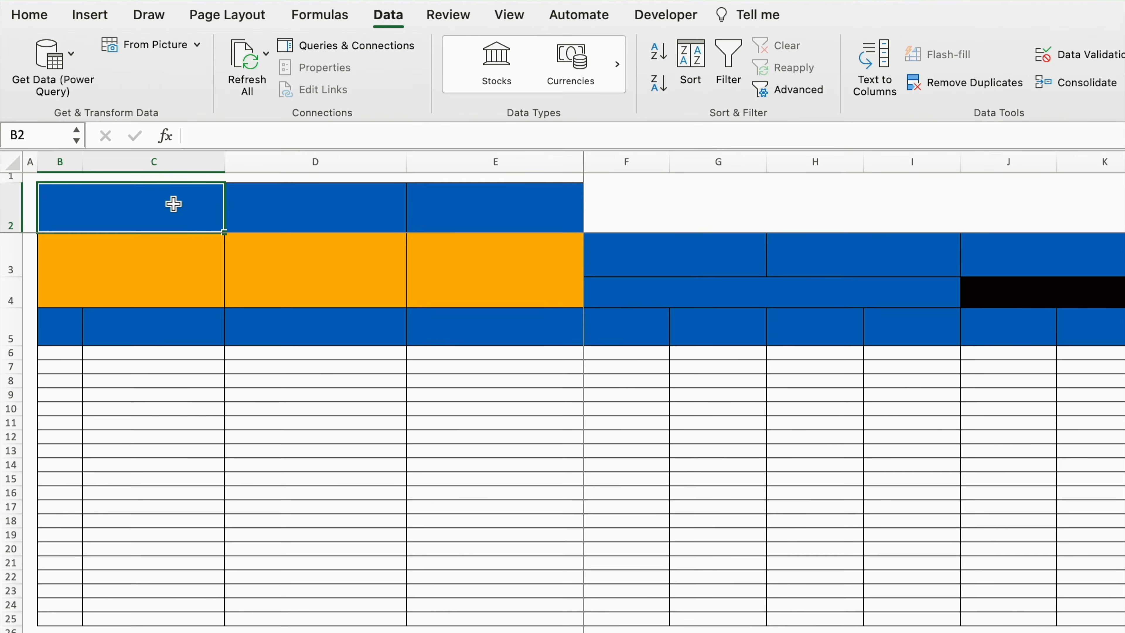
pyautogui.write('Select Week Offs')
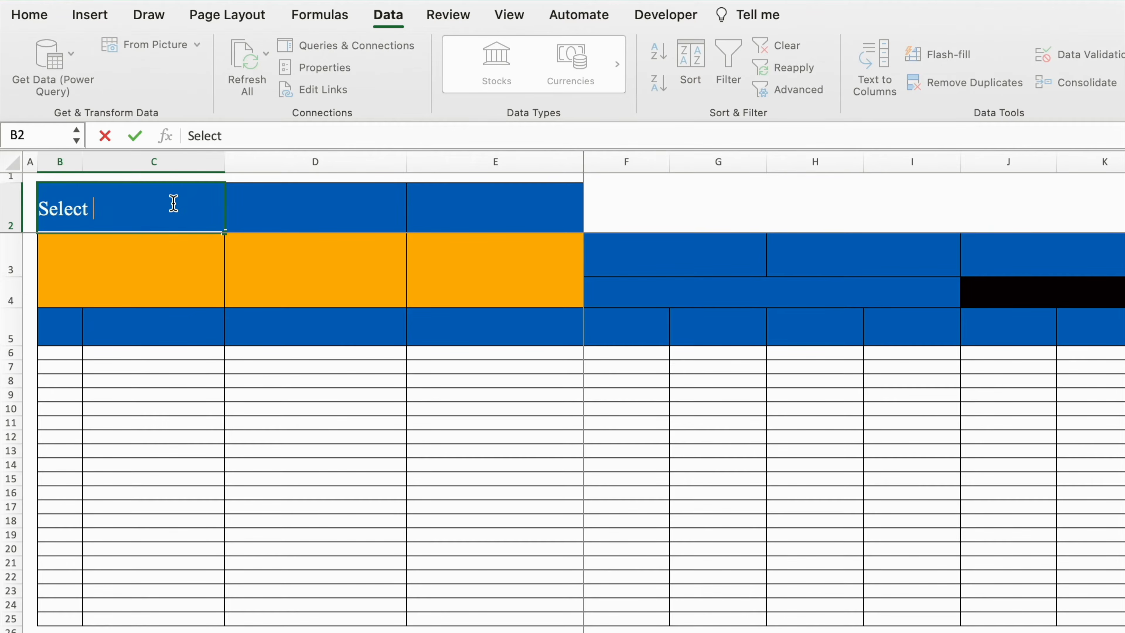
# Add a list data validation to D2:E2 using the week-off options in 'Setting Sheet'!$E$3:$E$10 as the source
pyautogui.click(328, 195)
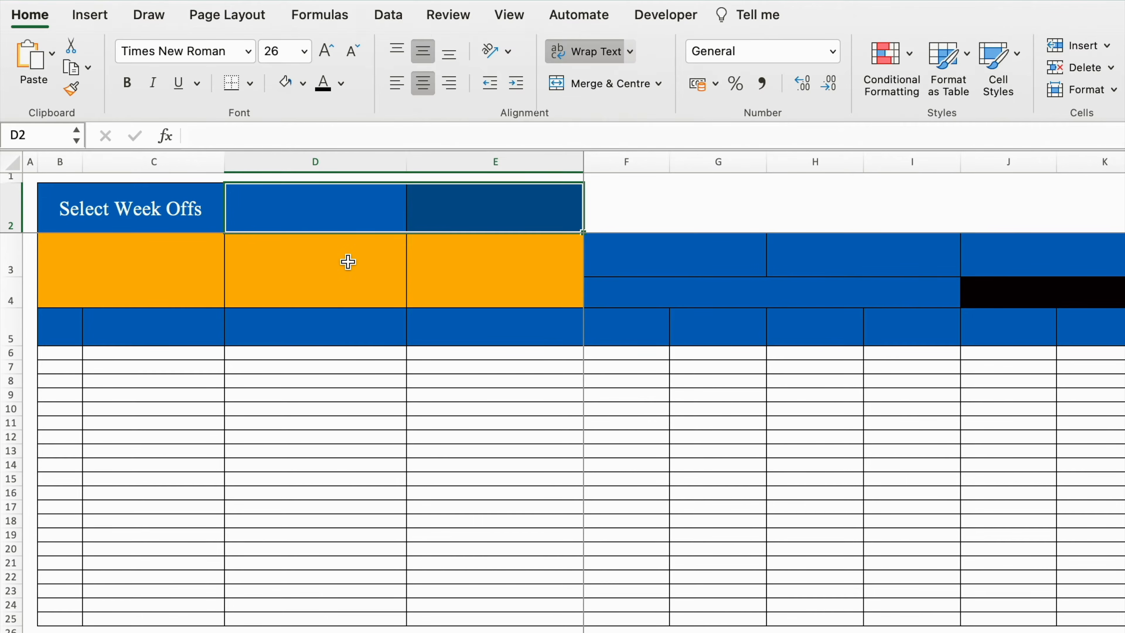
pyautogui.click(347, 262)
pyautogui.moveTo(292, 219); pyautogui.dragTo(453, 217)
pyautogui.click(392, 16)
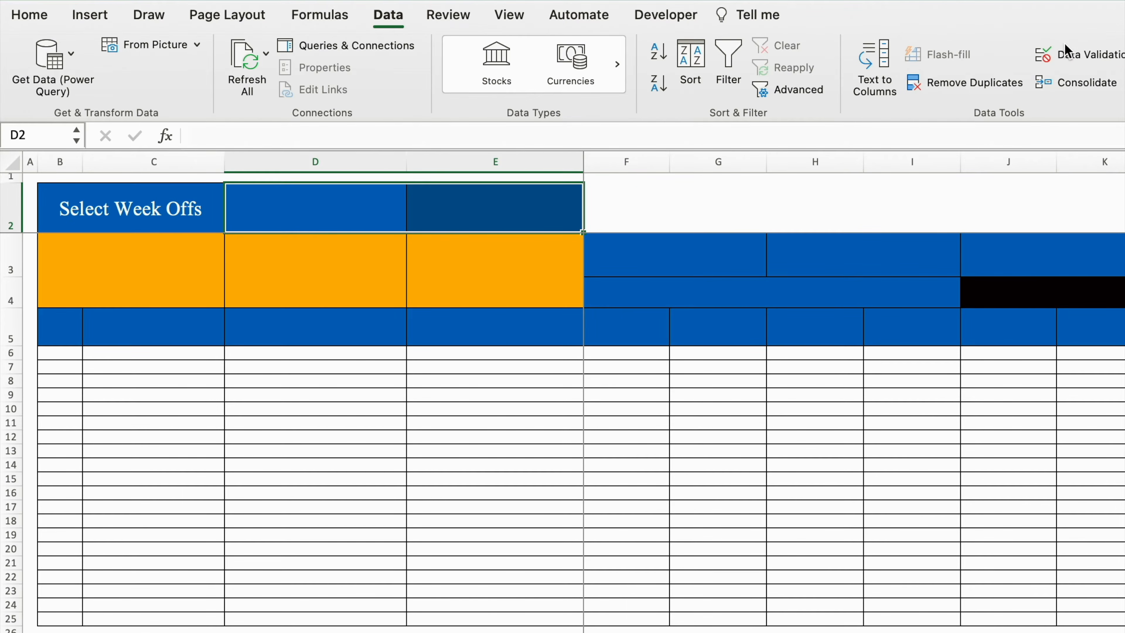
pyautogui.click(1086, 56)
pyautogui.click(753, 229)
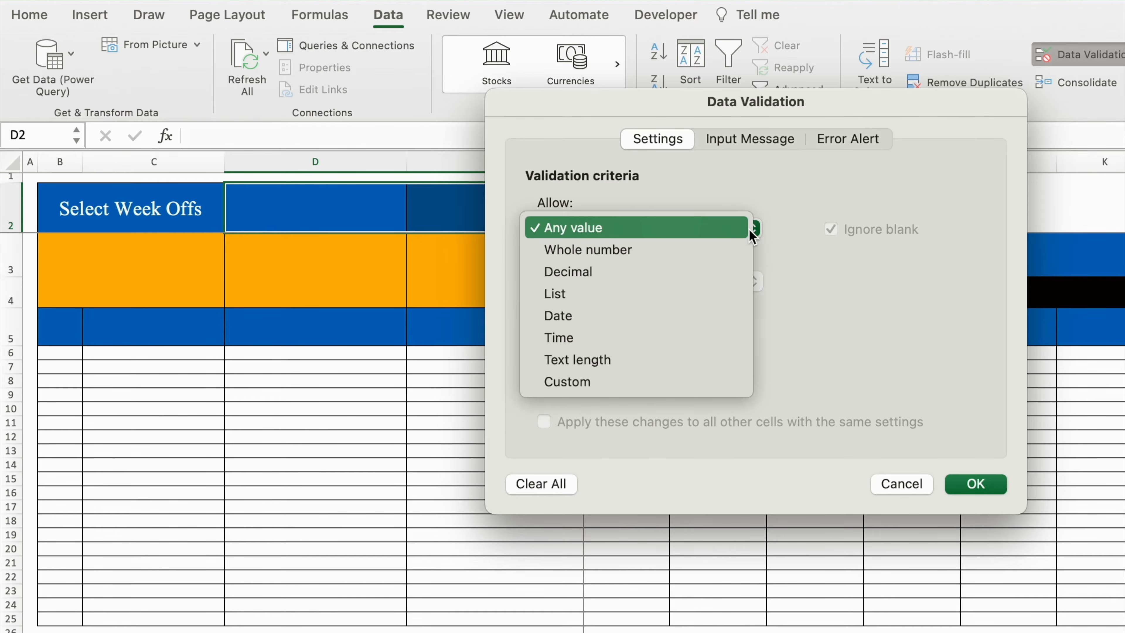
pyautogui.click(610, 295)
pyautogui.click(818, 333)
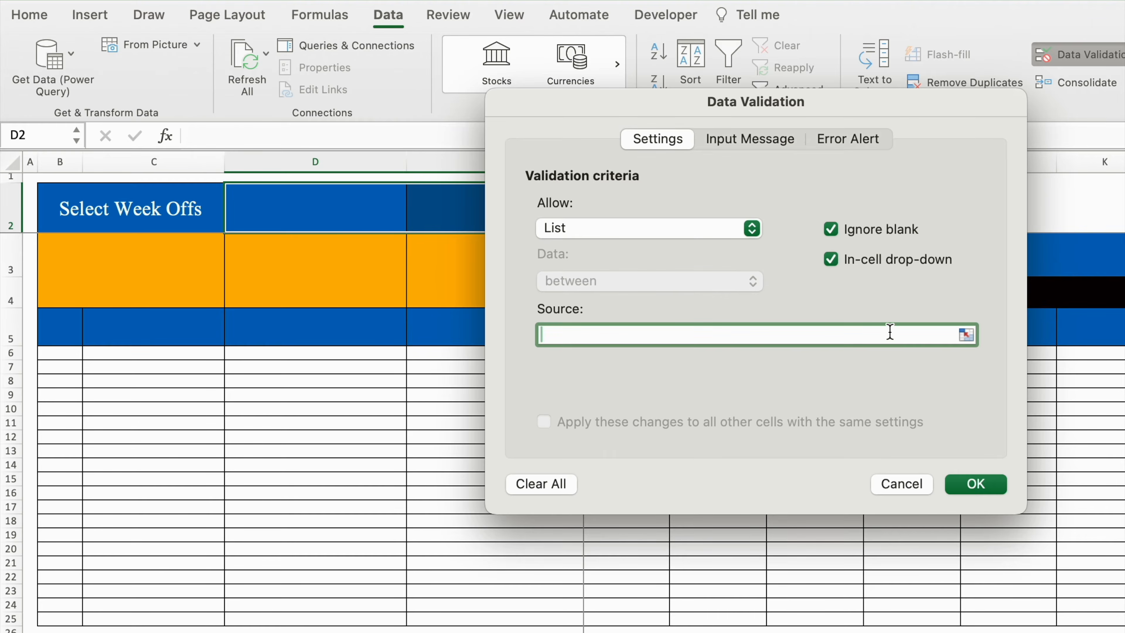
pyautogui.click(966, 335)
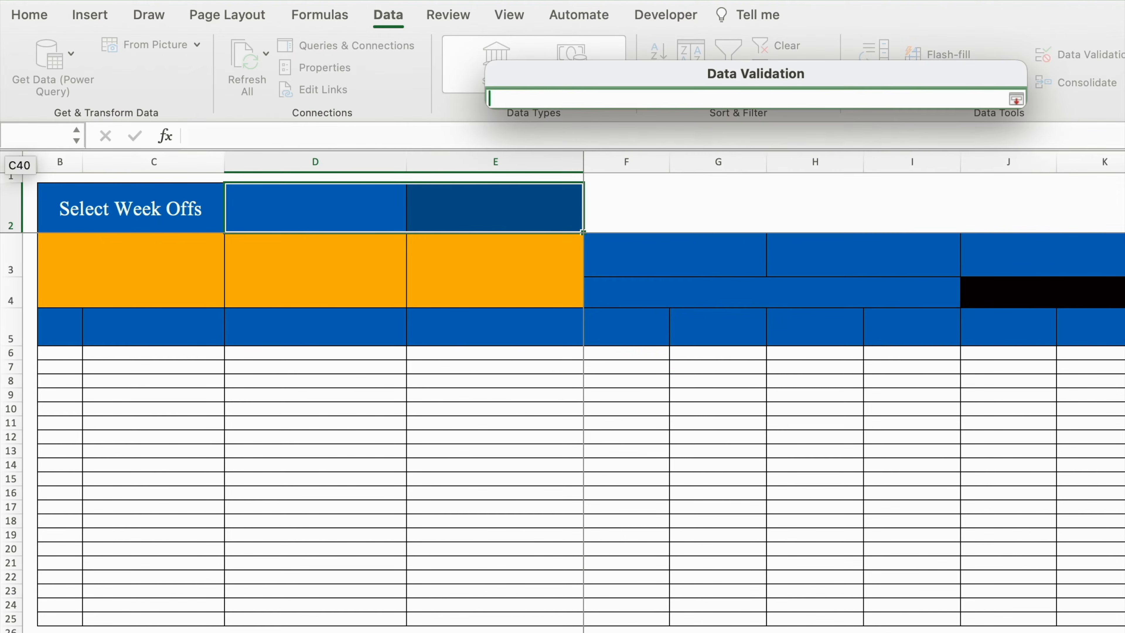
pyautogui.click(620, 631)
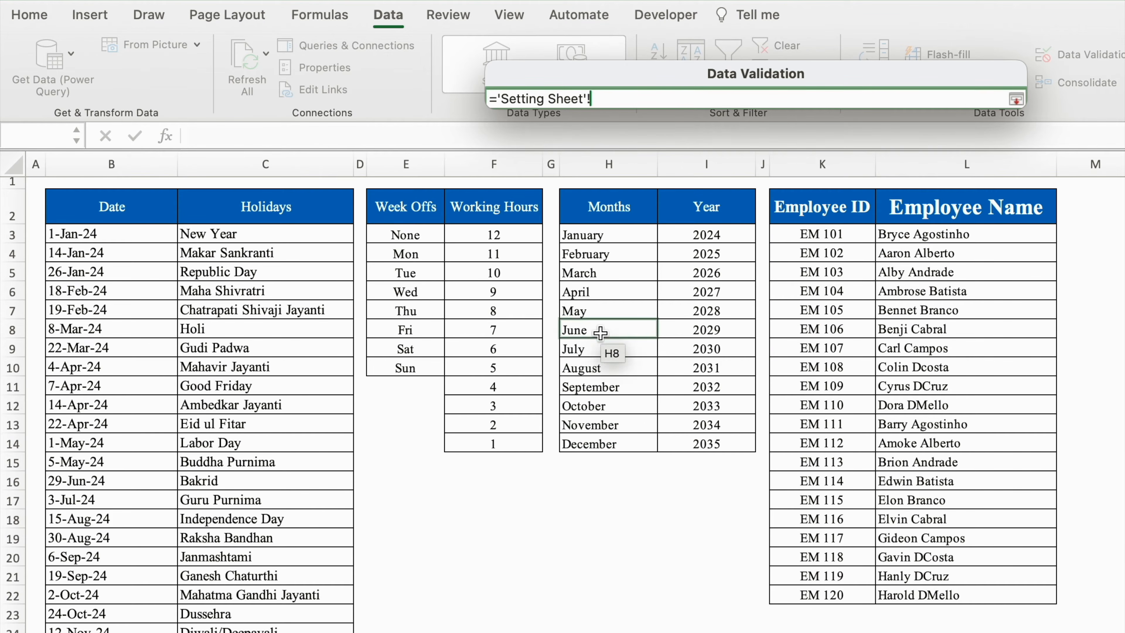
pyautogui.moveTo(421, 236); pyautogui.dragTo(414, 356)
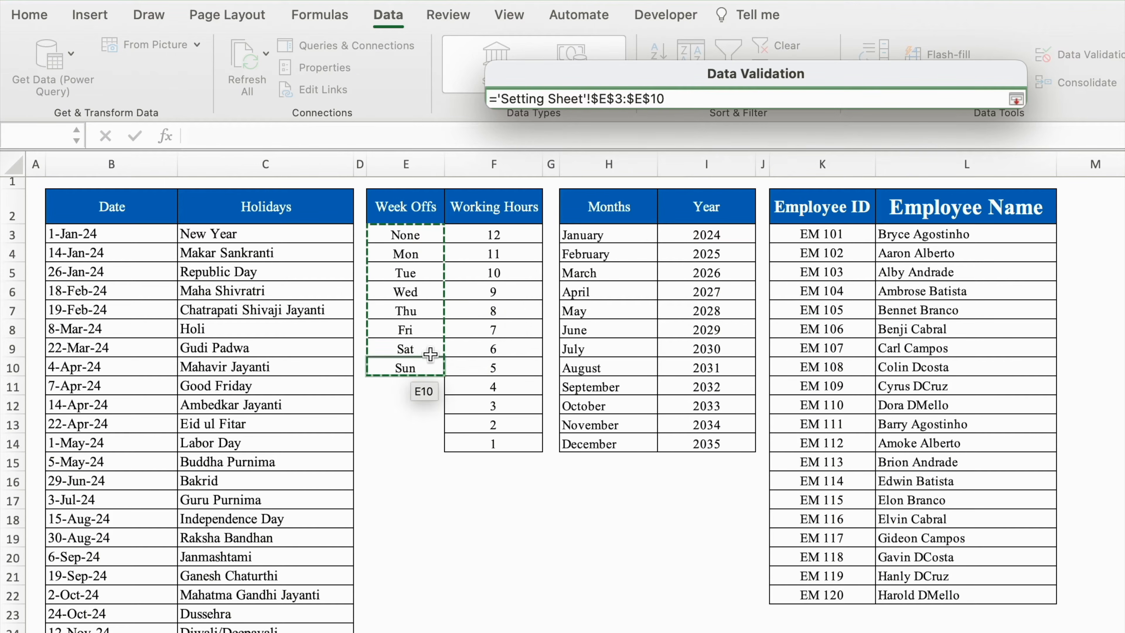
pyautogui.click(1016, 99)
pyautogui.click(977, 484)
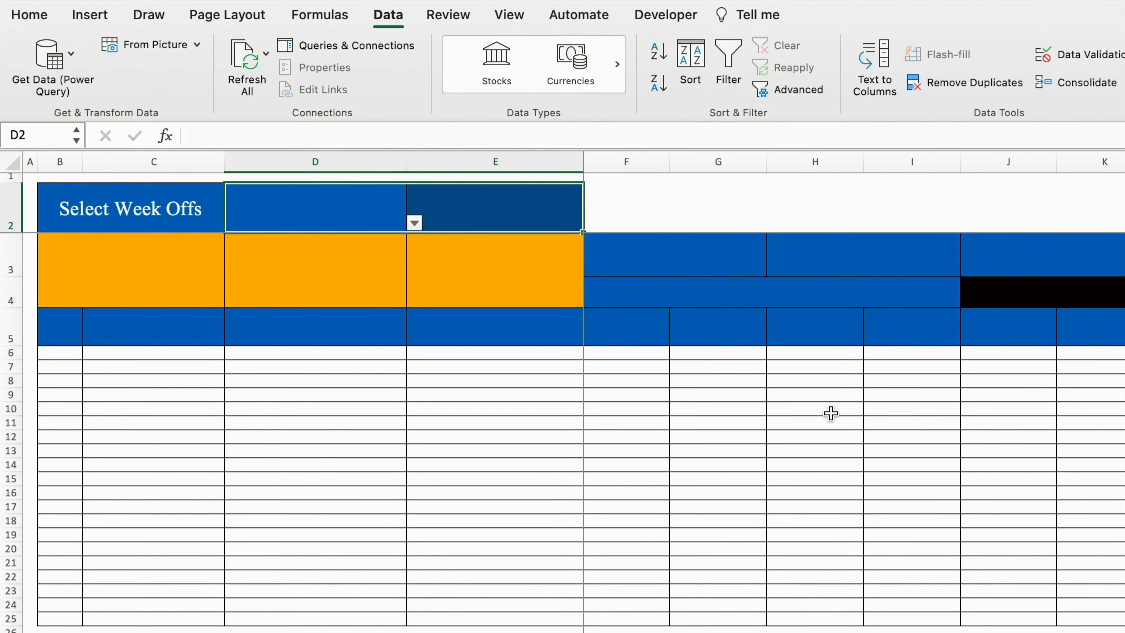
# Choose Mon in D2 and Wed in E2 as the week offs
pyautogui.click(415, 223)
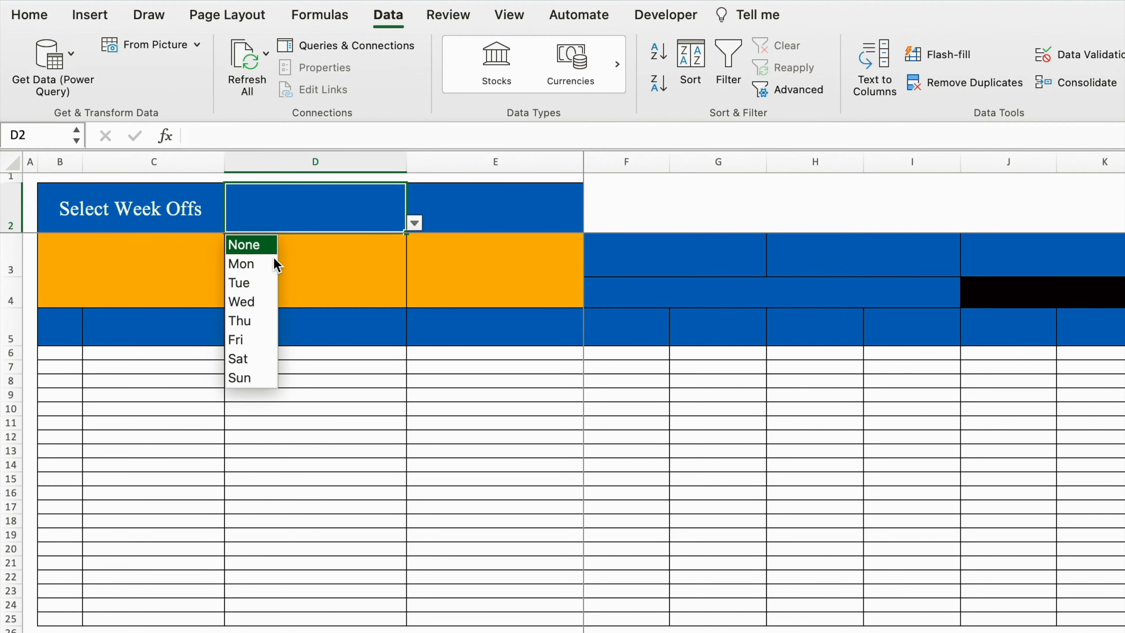
pyautogui.click(269, 261)
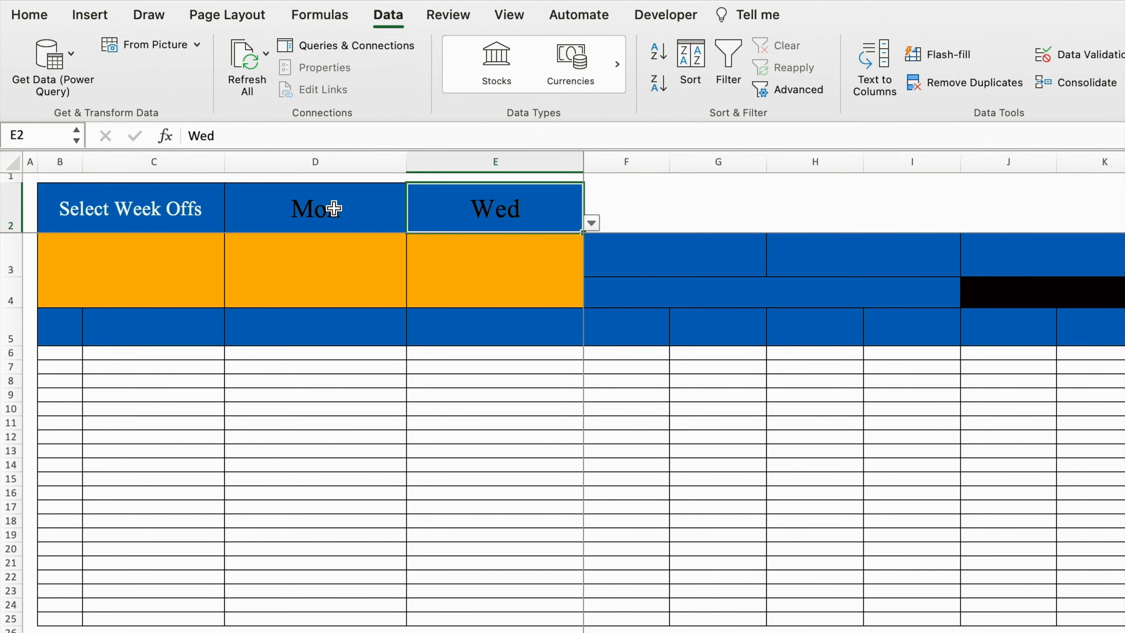
# Fill the two week-off cells D2:E2 with standard red
pyautogui.click(310, 209)
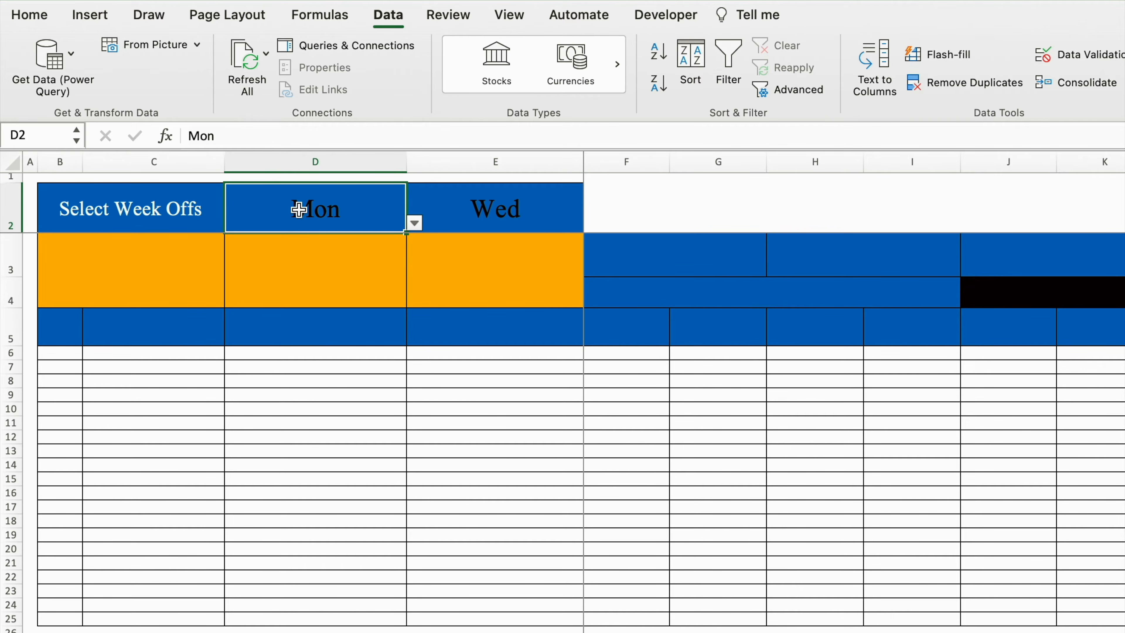
pyautogui.moveTo(301, 208); pyautogui.dragTo(443, 209)
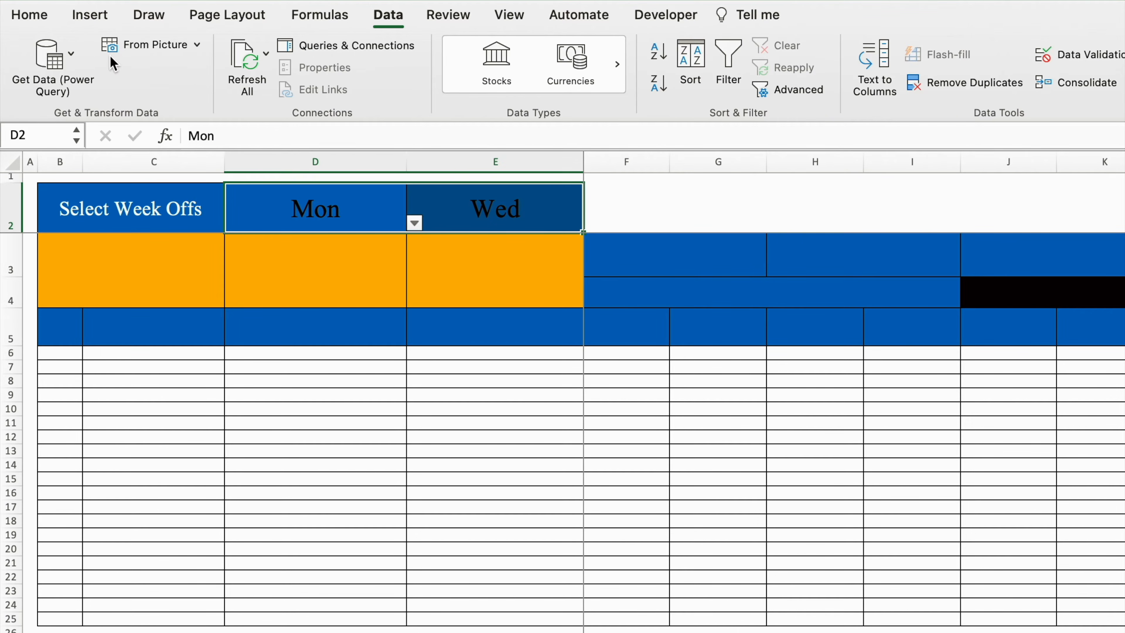
pyautogui.click(30, 18)
pyautogui.click(304, 83)
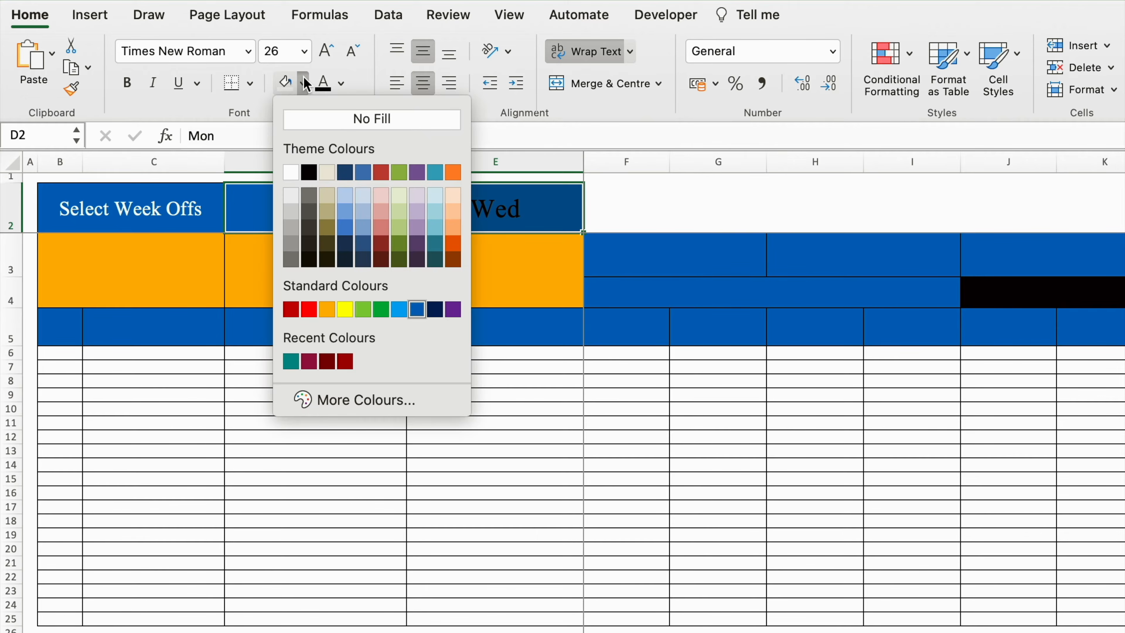
pyautogui.click(309, 309)
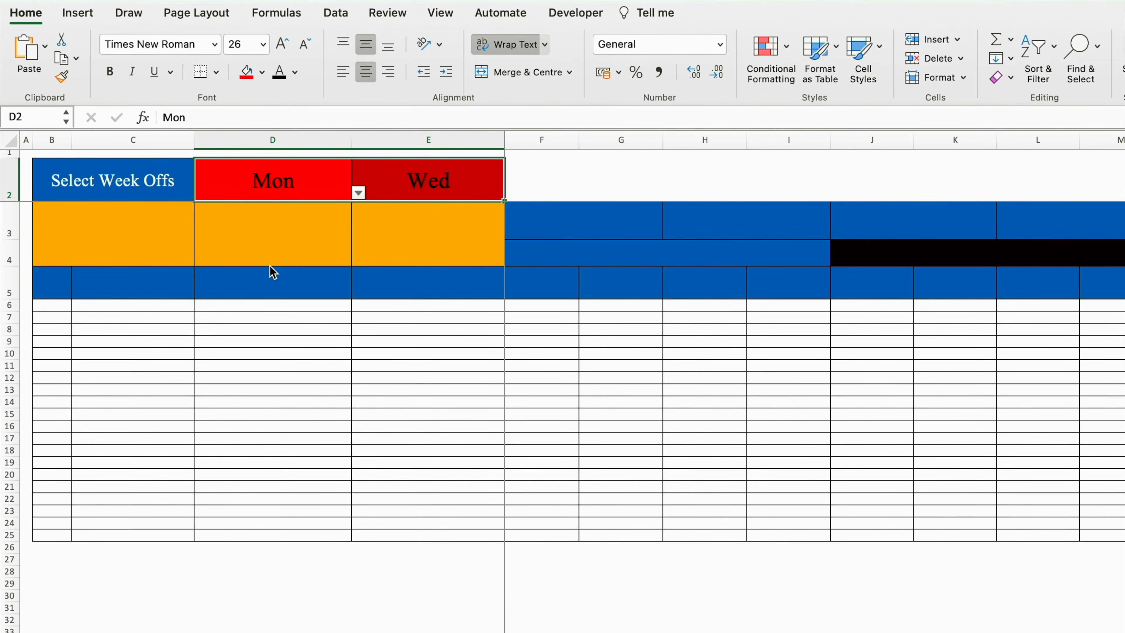
# Set up a conditional formatting rule for D2:E2 that gives cells equal to None a customised format
pyautogui.click(787, 50)
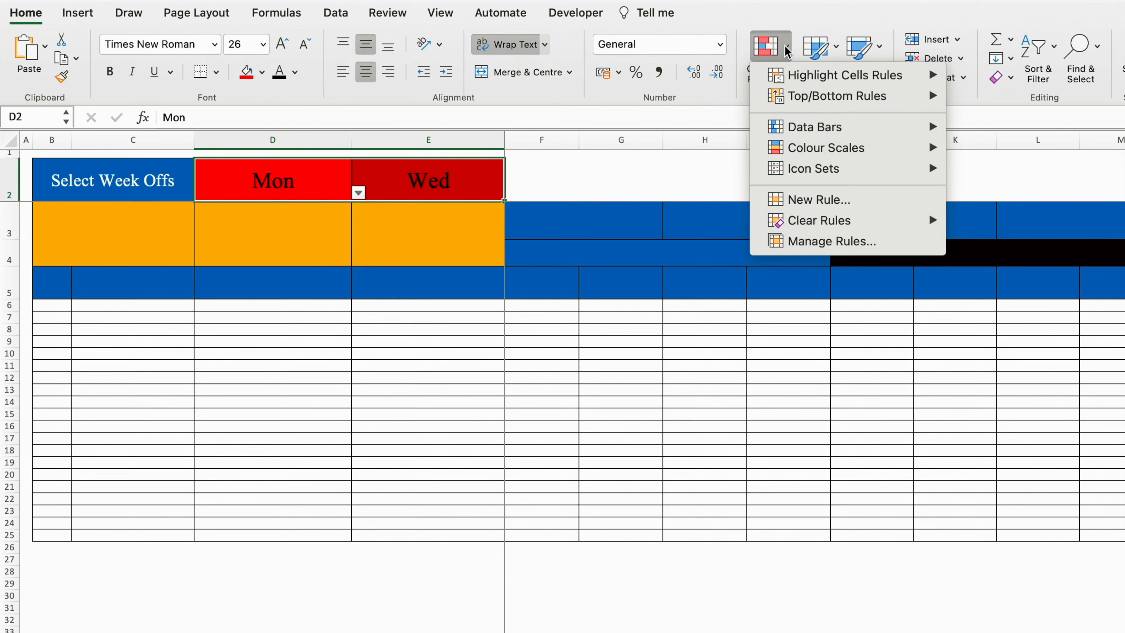
pyautogui.moveTo(850, 76)
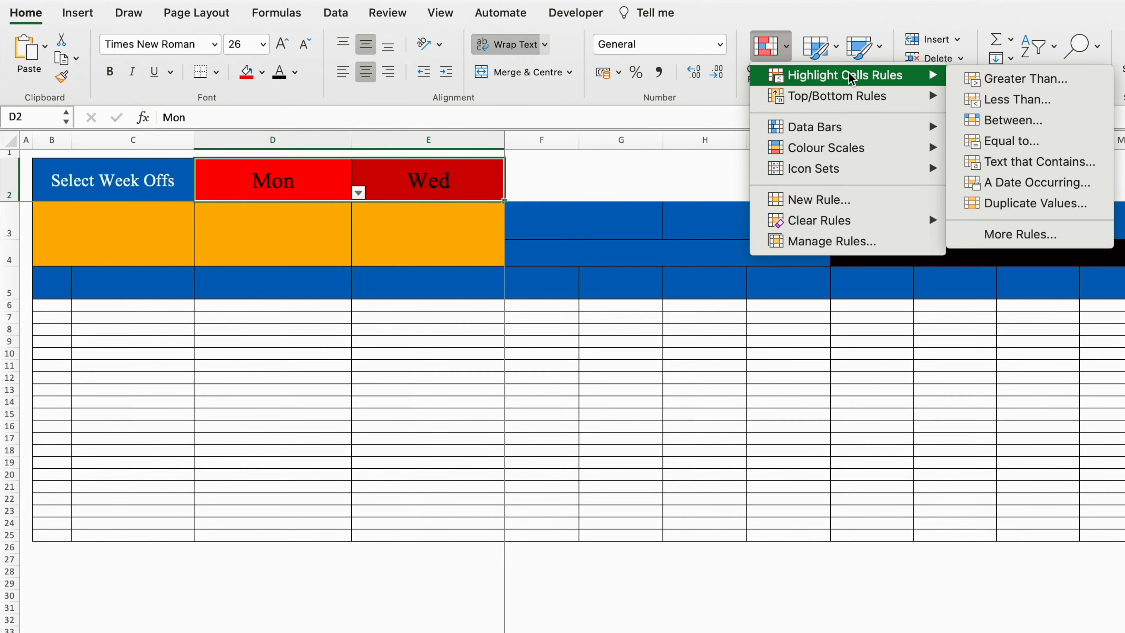
pyautogui.click(1015, 142)
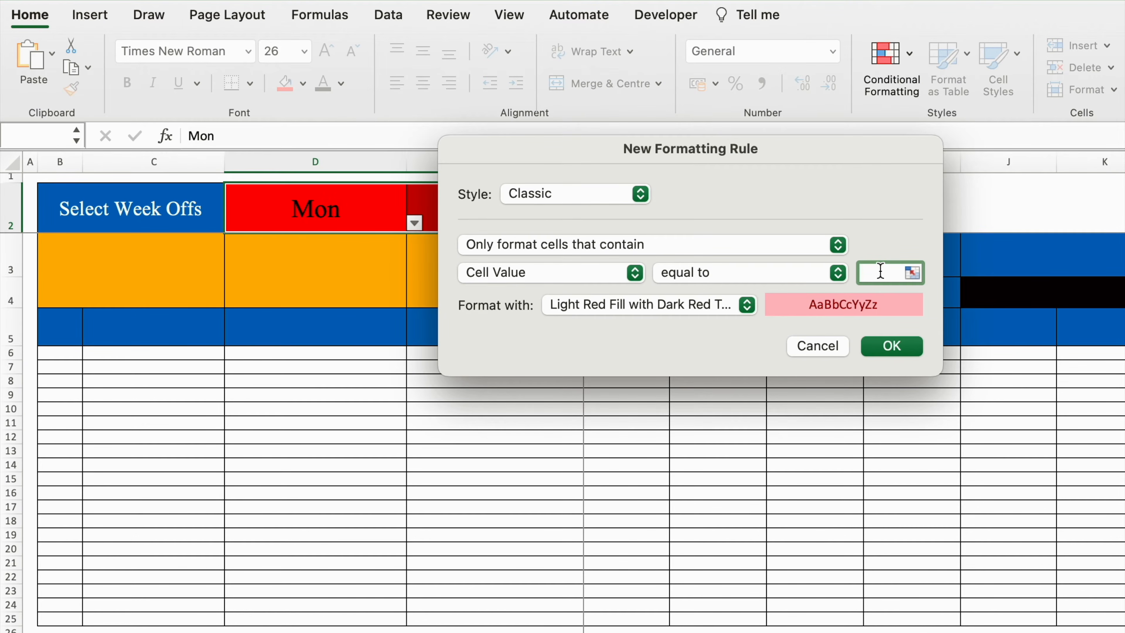
pyautogui.click(749, 303)
pyautogui.click(640, 437)
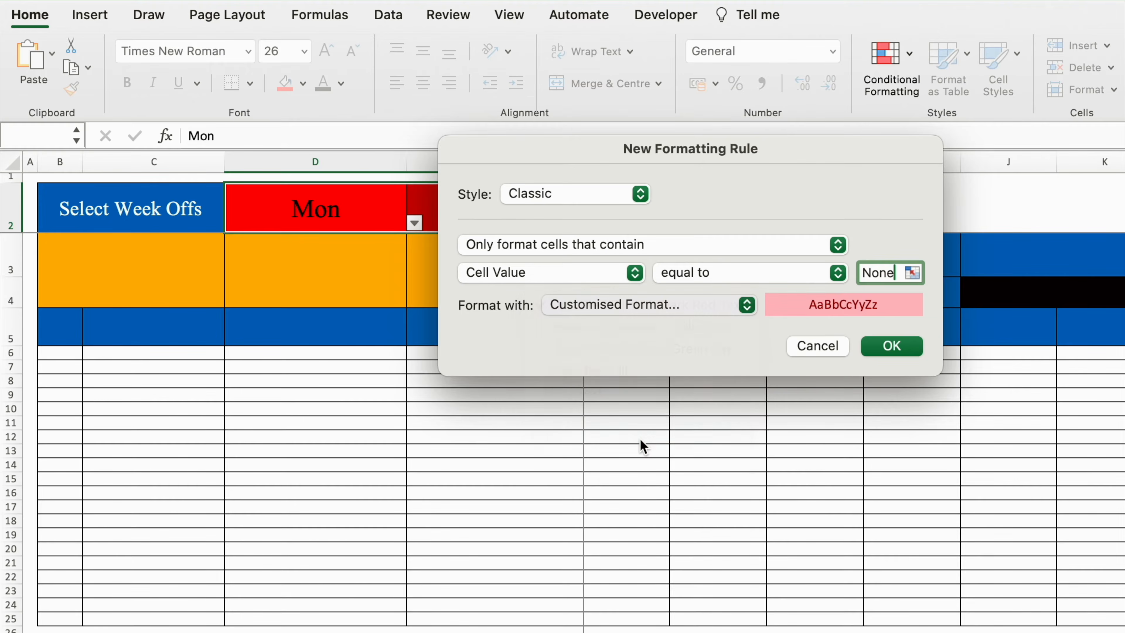
# Give the None rule a standard blue fill and a white font colour, and apply the rule
pyautogui.click(851, 97)
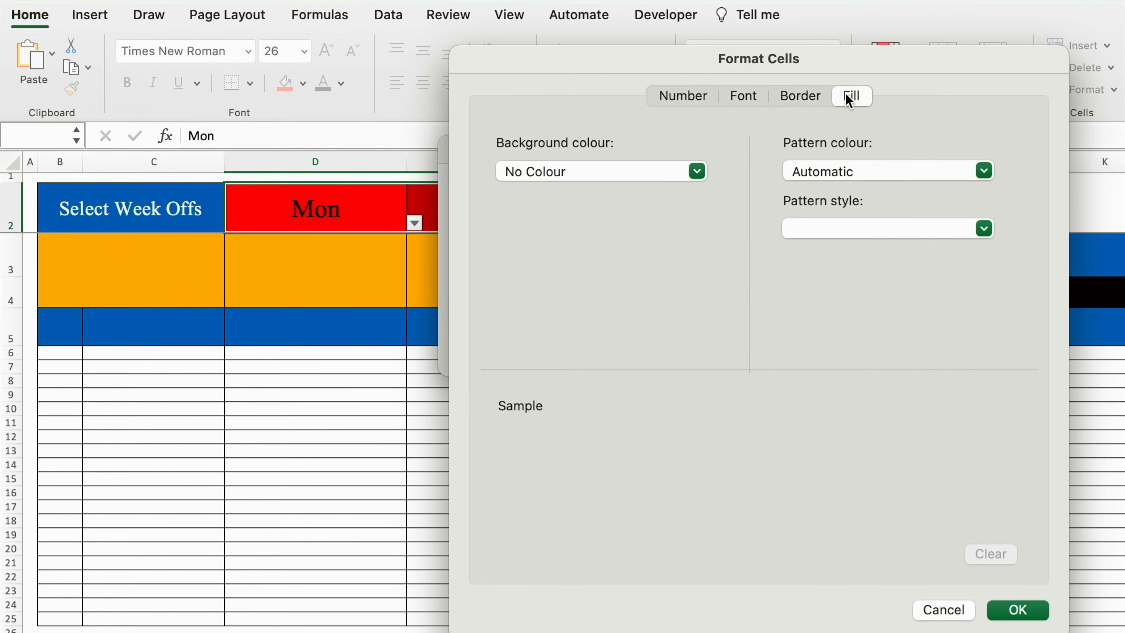
pyautogui.click(698, 172)
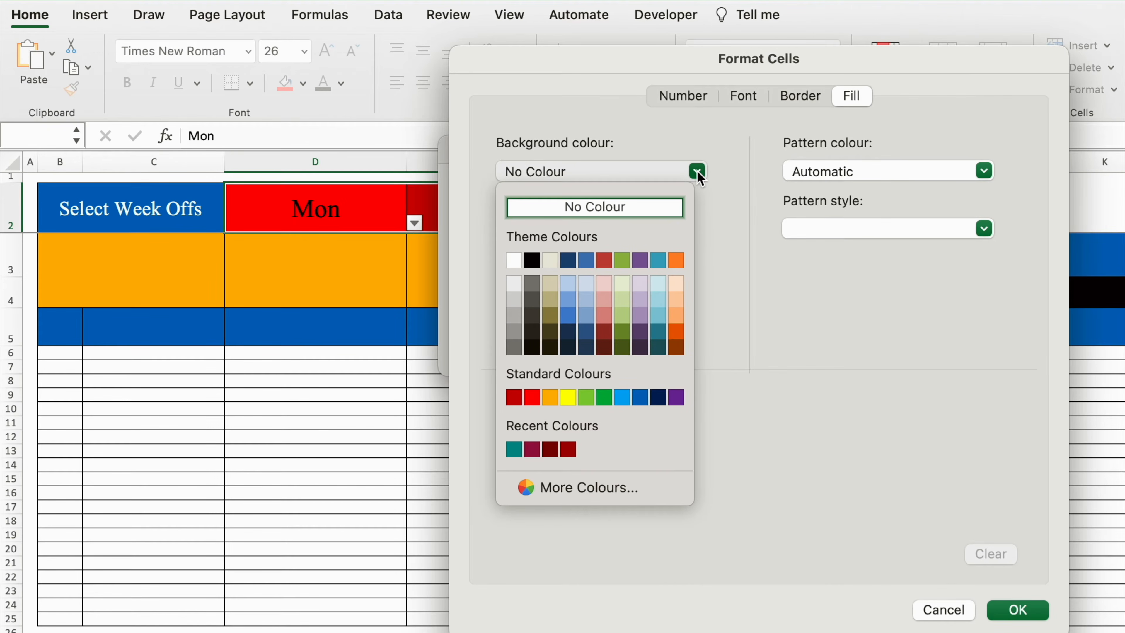
pyautogui.click(640, 397)
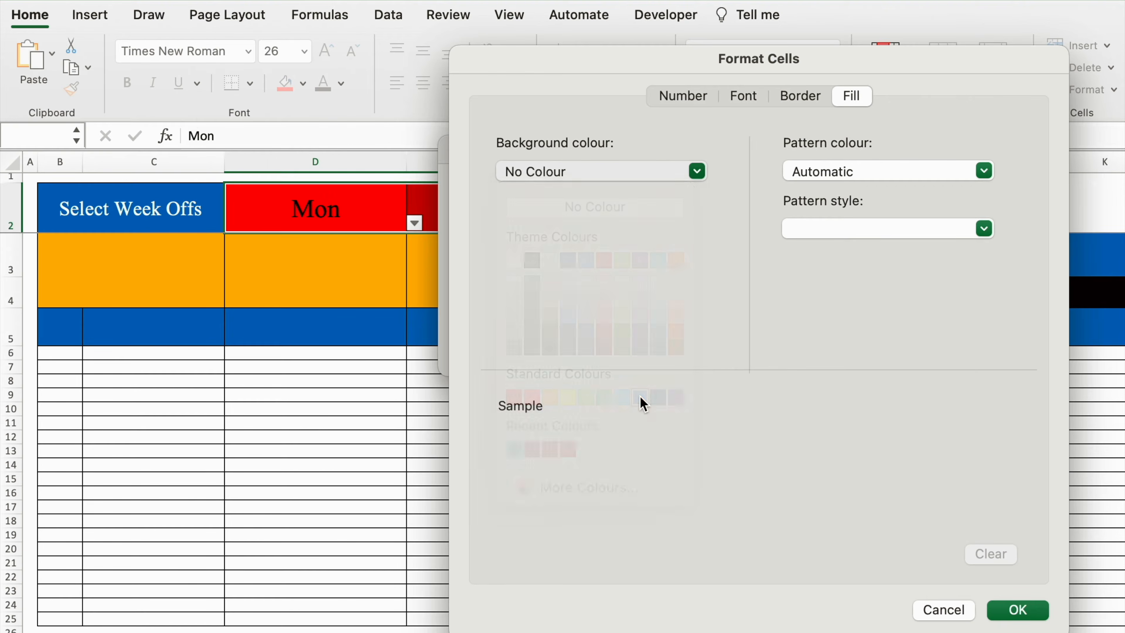
pyautogui.click(744, 96)
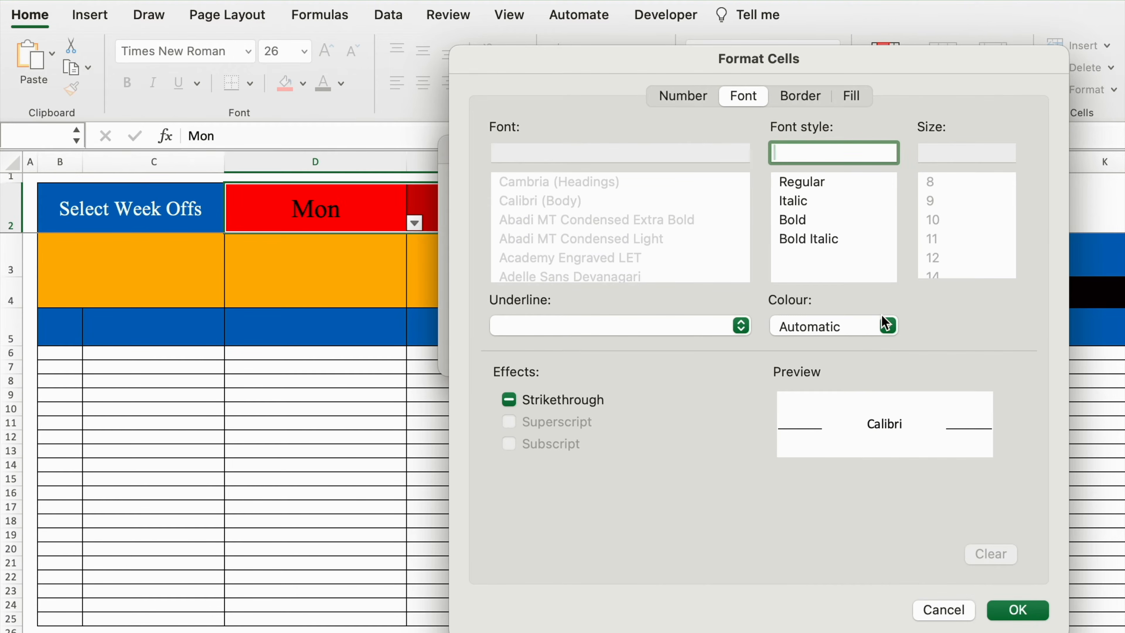
pyautogui.click(889, 327)
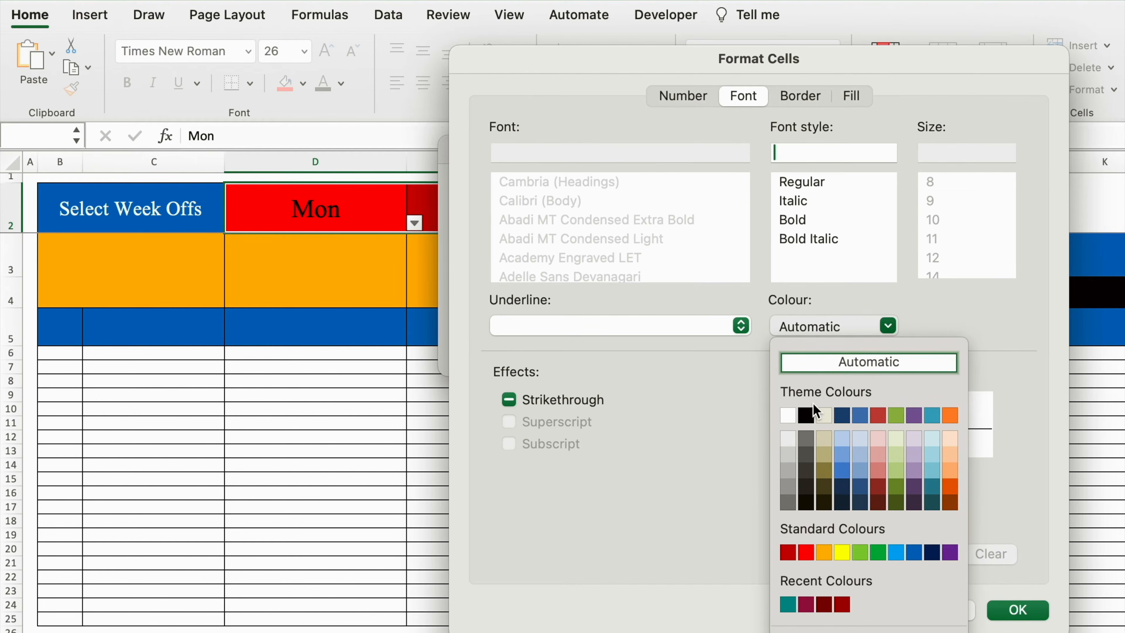
pyautogui.click(791, 417)
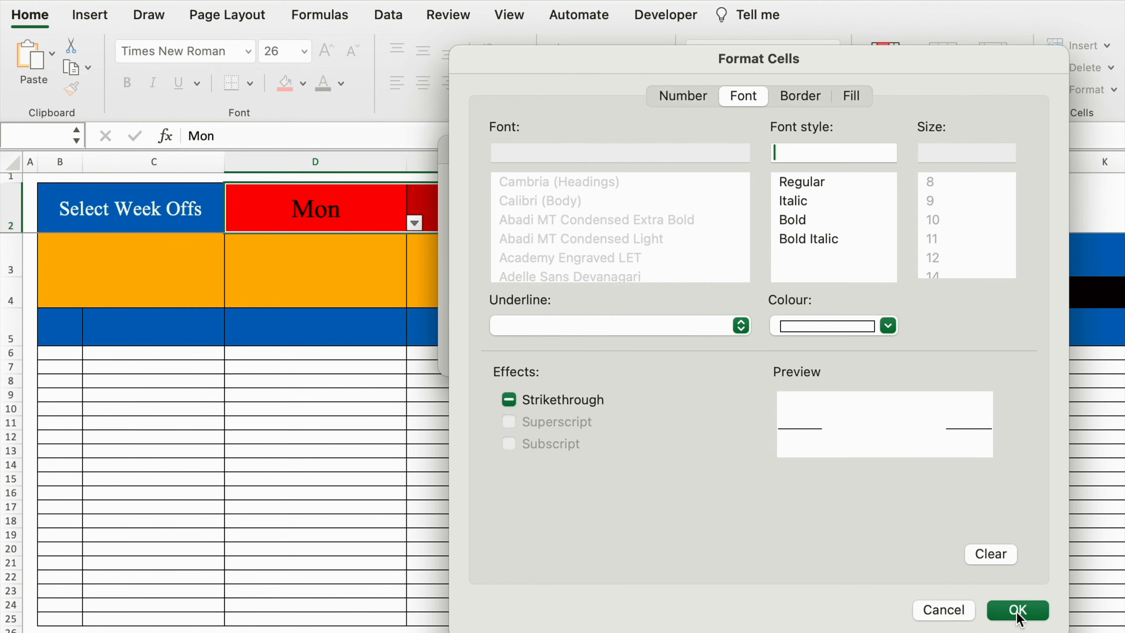
pyautogui.click(1022, 618)
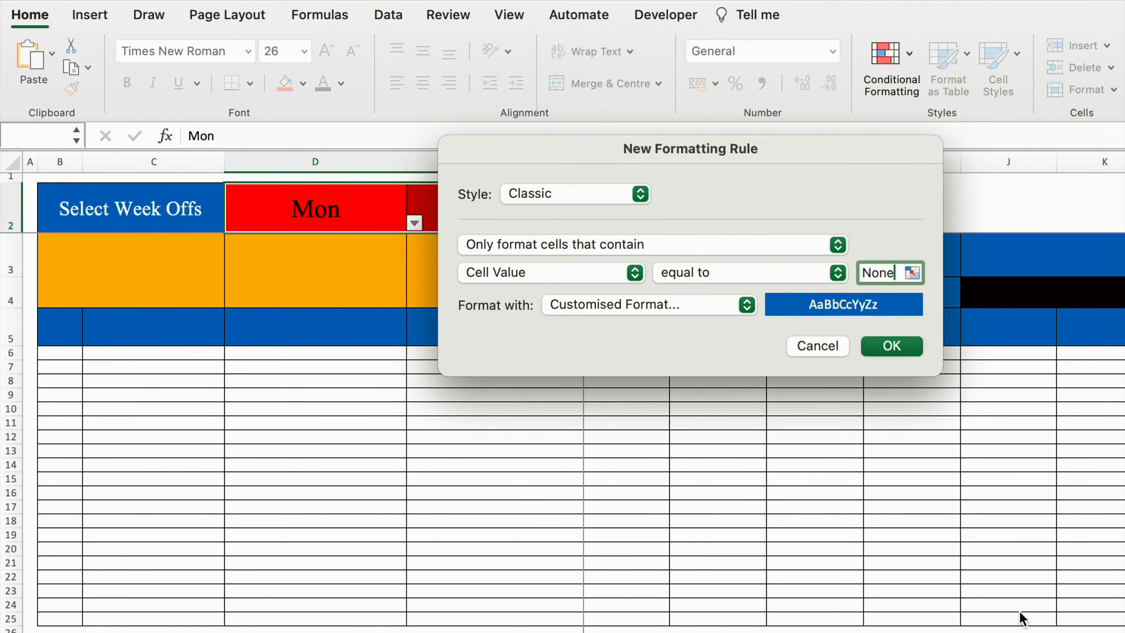
pyautogui.click(914, 352)
# Test the conditional format by choosing None in both week-off cells D2 and E2
pyautogui.click(336, 214)
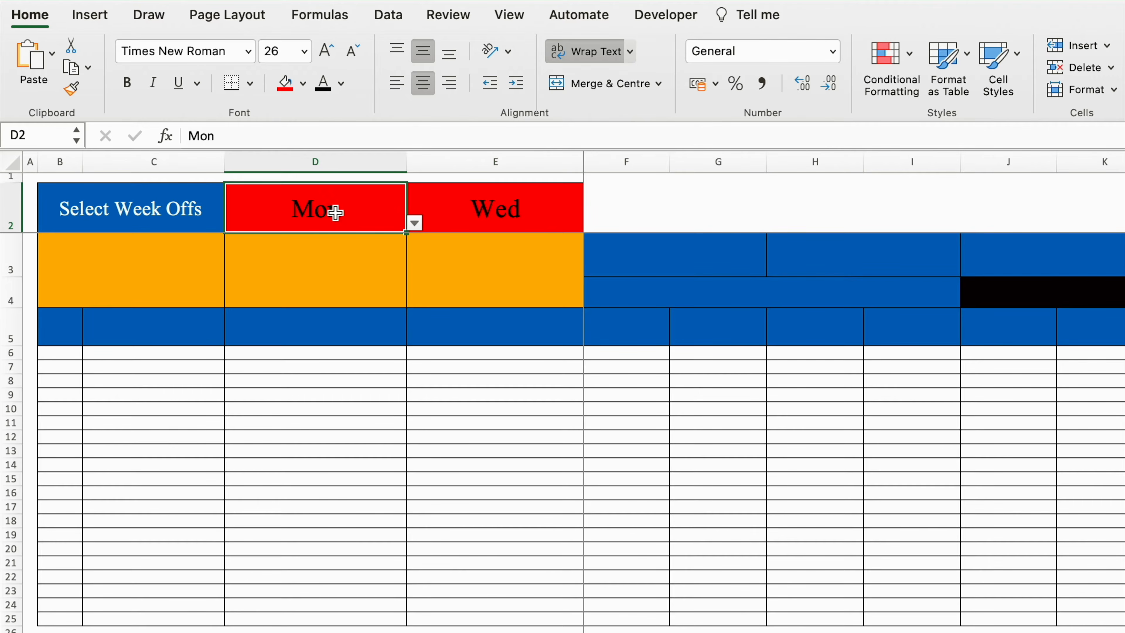
pyautogui.click(418, 221)
pyautogui.click(264, 244)
pyautogui.click(440, 218)
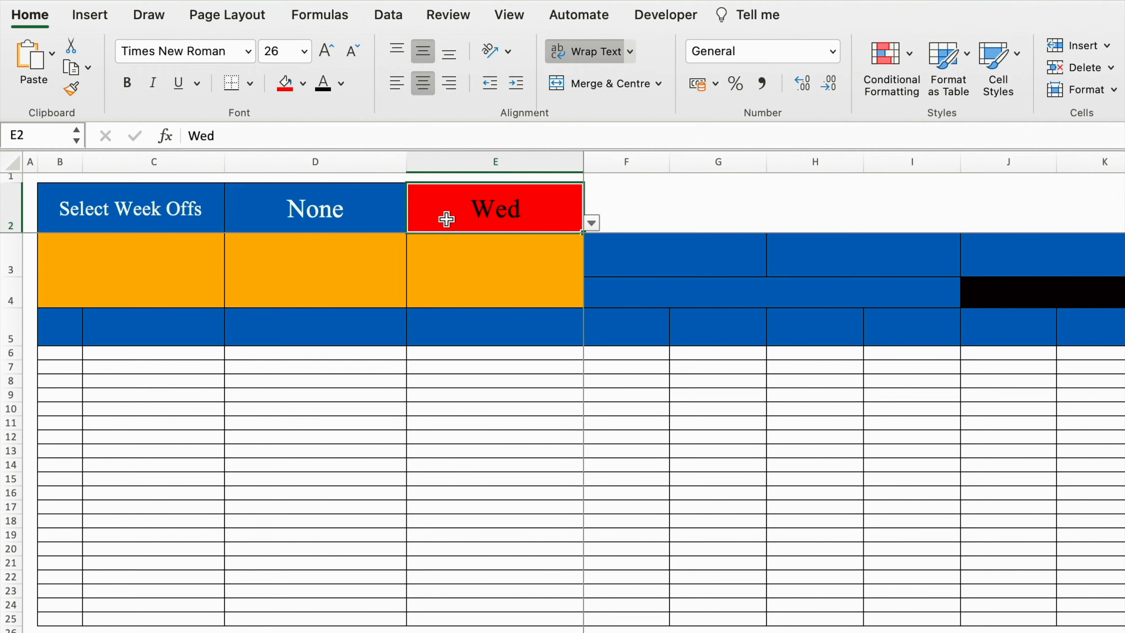
pyautogui.click(594, 224)
pyautogui.click(443, 245)
# Choose Sat in D2 and Sun in E2 as the week offs
pyautogui.click(368, 216)
pyautogui.click(415, 224)
pyautogui.click(266, 358)
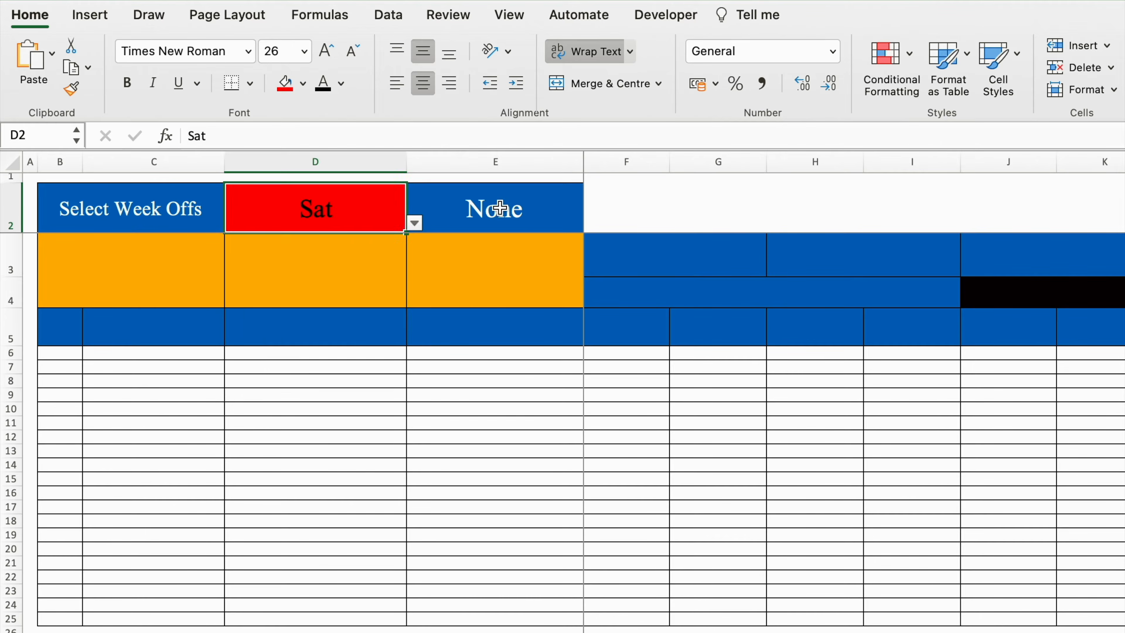
pyautogui.click(494, 210)
pyautogui.click(592, 223)
pyautogui.click(435, 375)
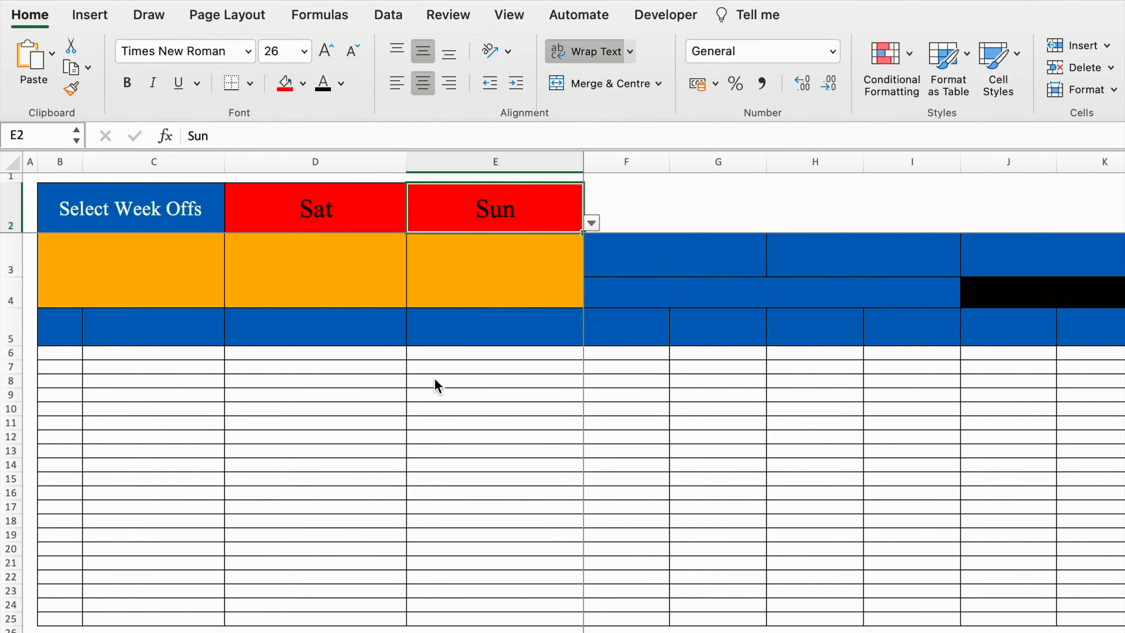
# Change the font colour of the week-off cells D2:E2 to white
pyautogui.moveTo(342, 210); pyautogui.dragTo(425, 222)
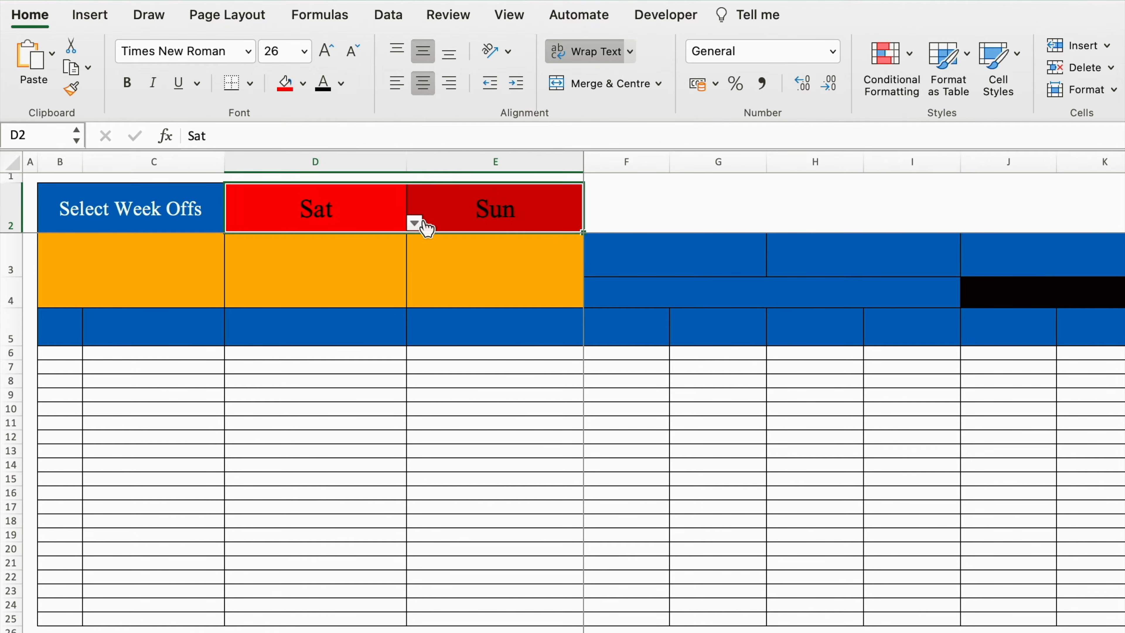
pyautogui.click(341, 83)
pyautogui.click(332, 174)
pyautogui.click(633, 201)
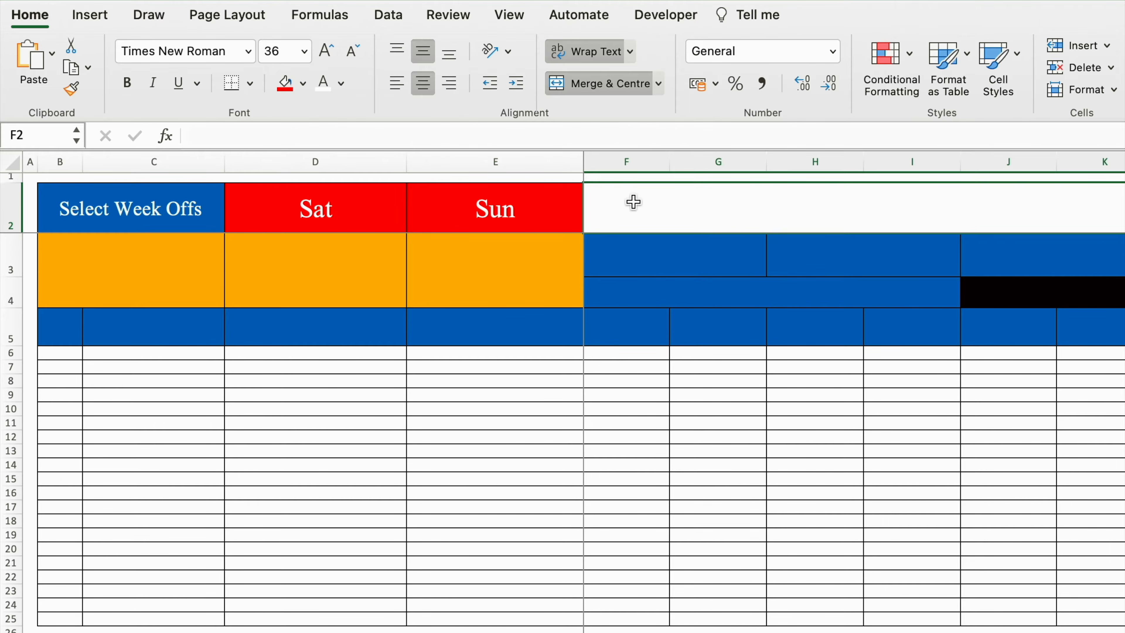
# Add a list data validation to merged cell B3 using the months in 'Setting Sheet'!$H$3:$H$14, and choose January
pyautogui.click(302, 263)
pyautogui.click(150, 264)
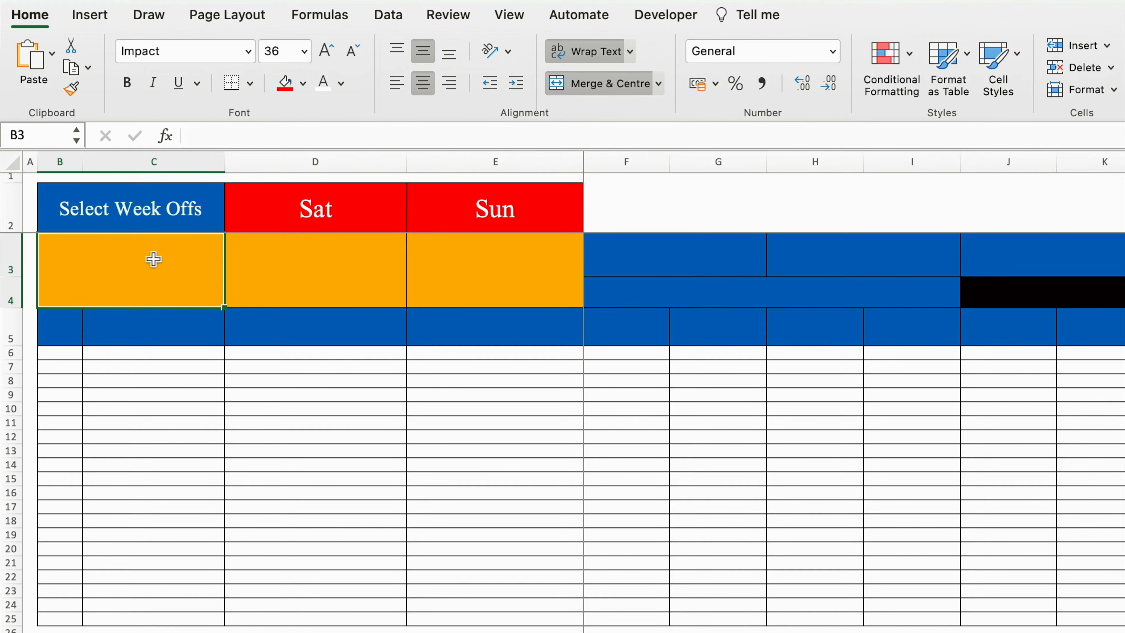
pyautogui.click(388, 15)
pyautogui.click(1082, 57)
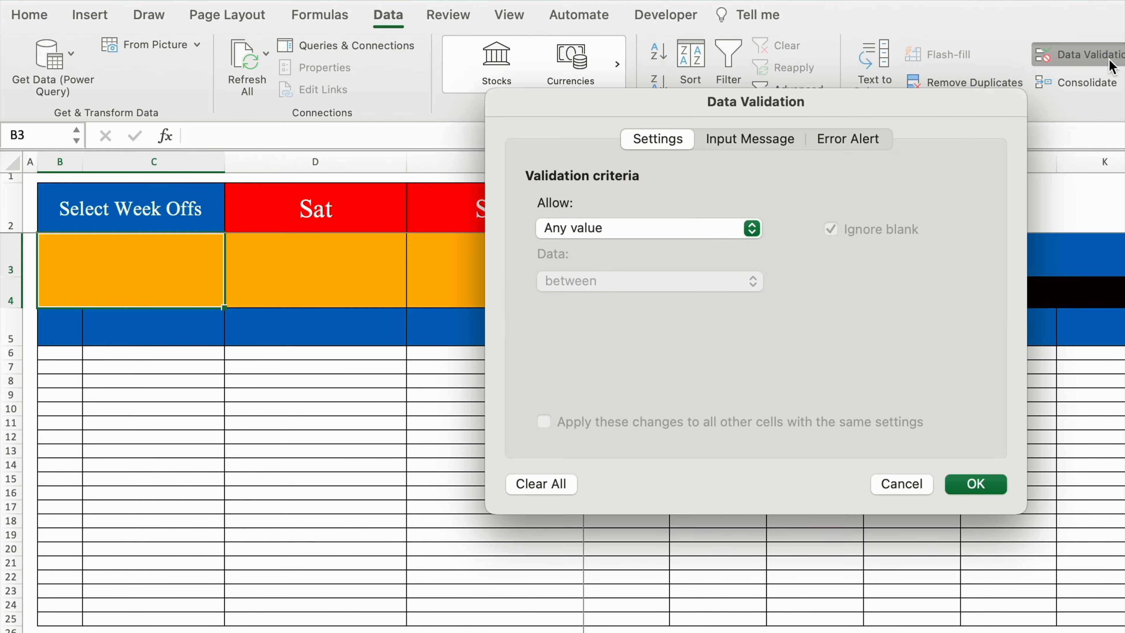
pyautogui.click(758, 230)
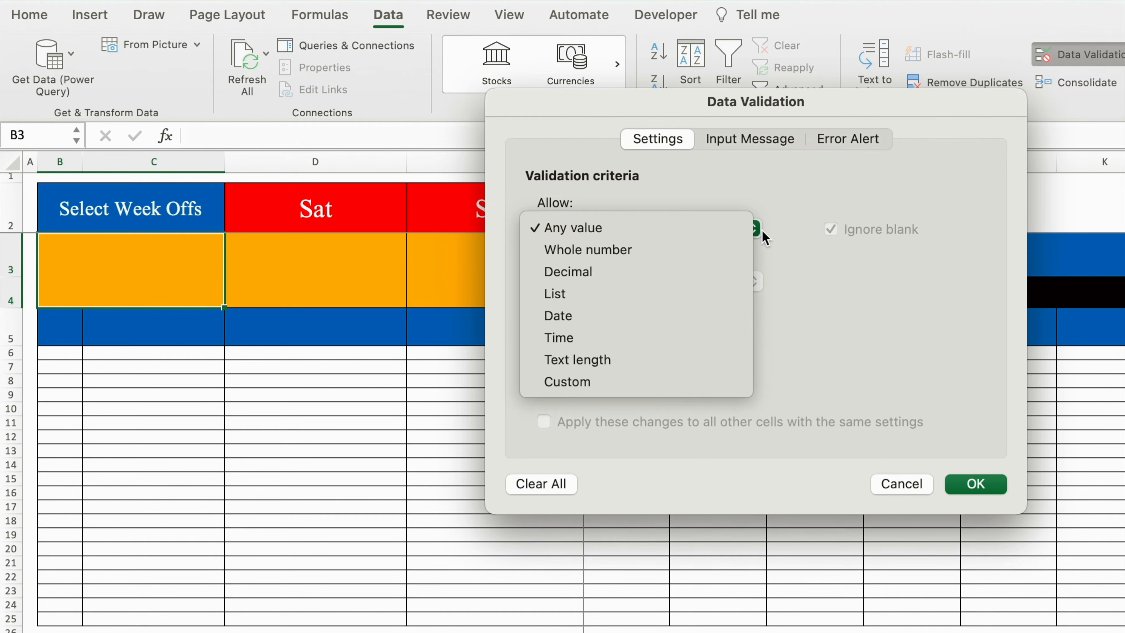
pyautogui.click(599, 294)
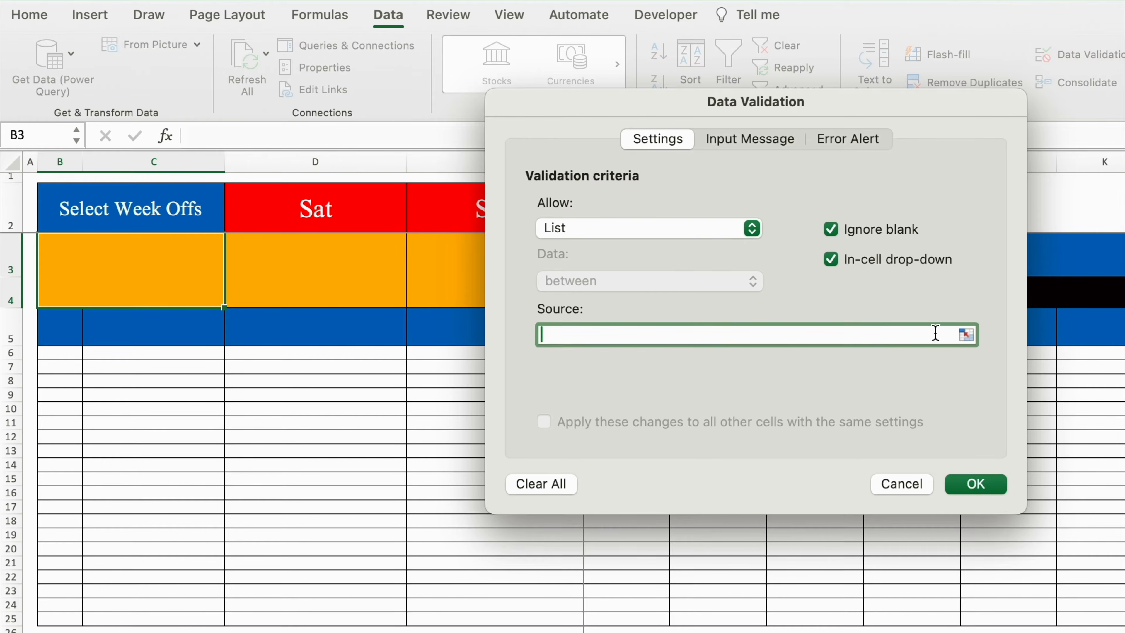
pyautogui.click(966, 335)
pyautogui.click(248, 631)
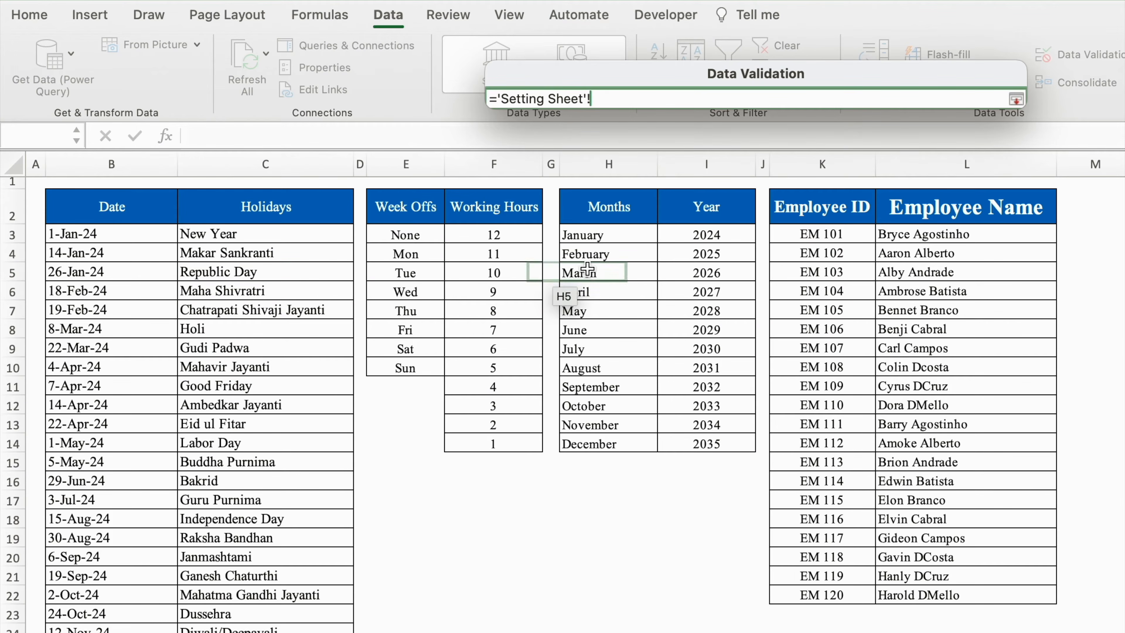
pyautogui.click(602, 235)
pyautogui.moveTo(602, 235); pyautogui.dragTo(611, 444)
pyautogui.click(1017, 98)
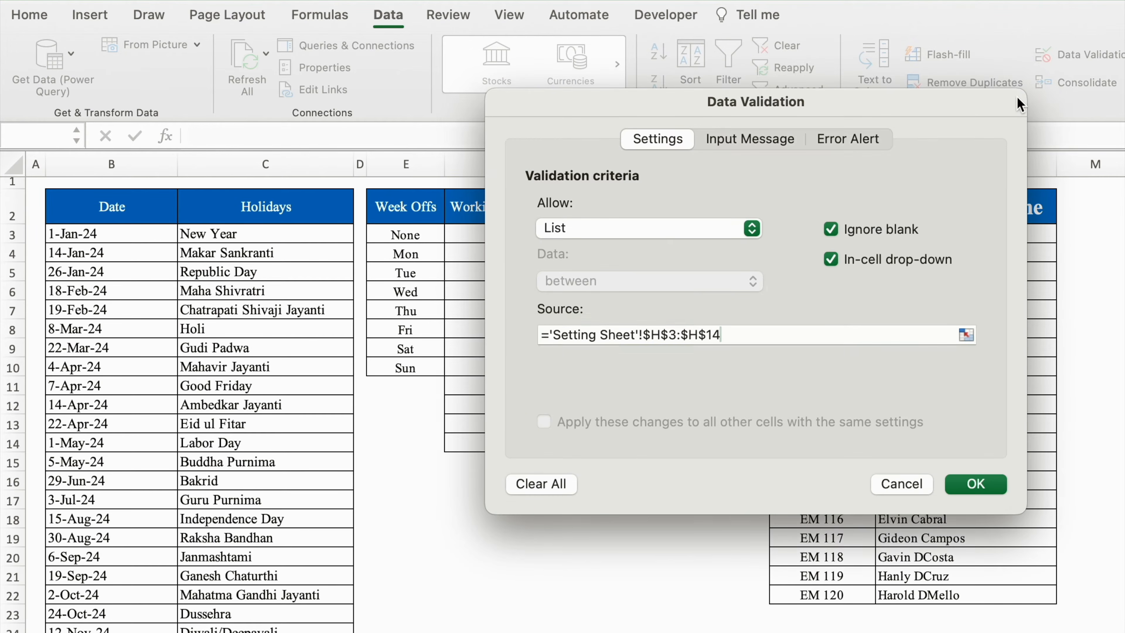
pyautogui.click(976, 486)
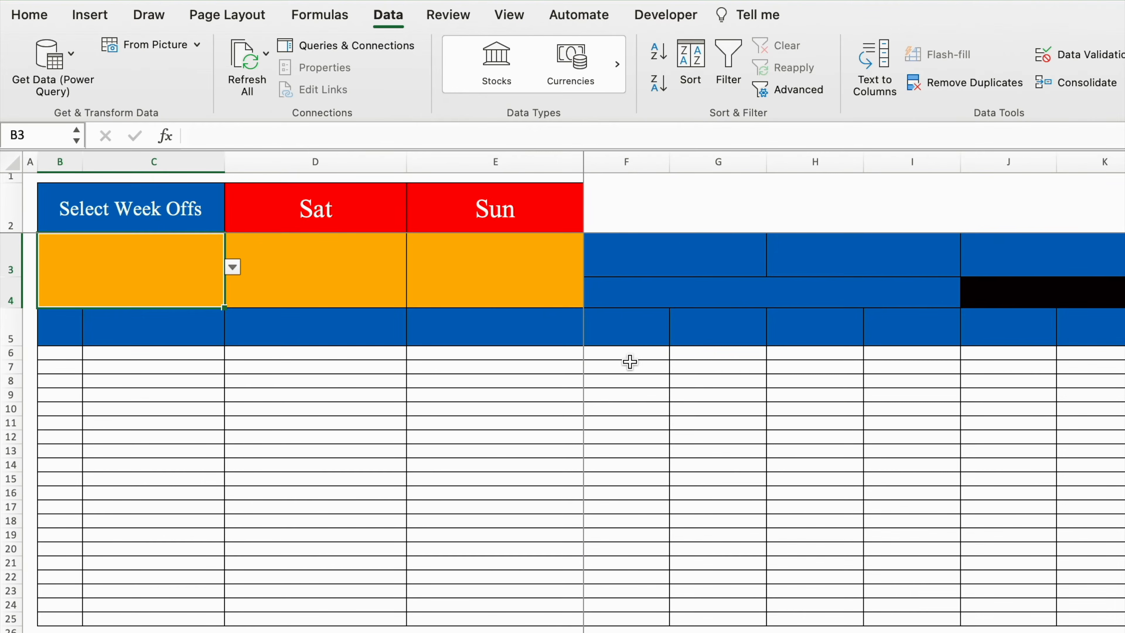
pyautogui.click(233, 267)
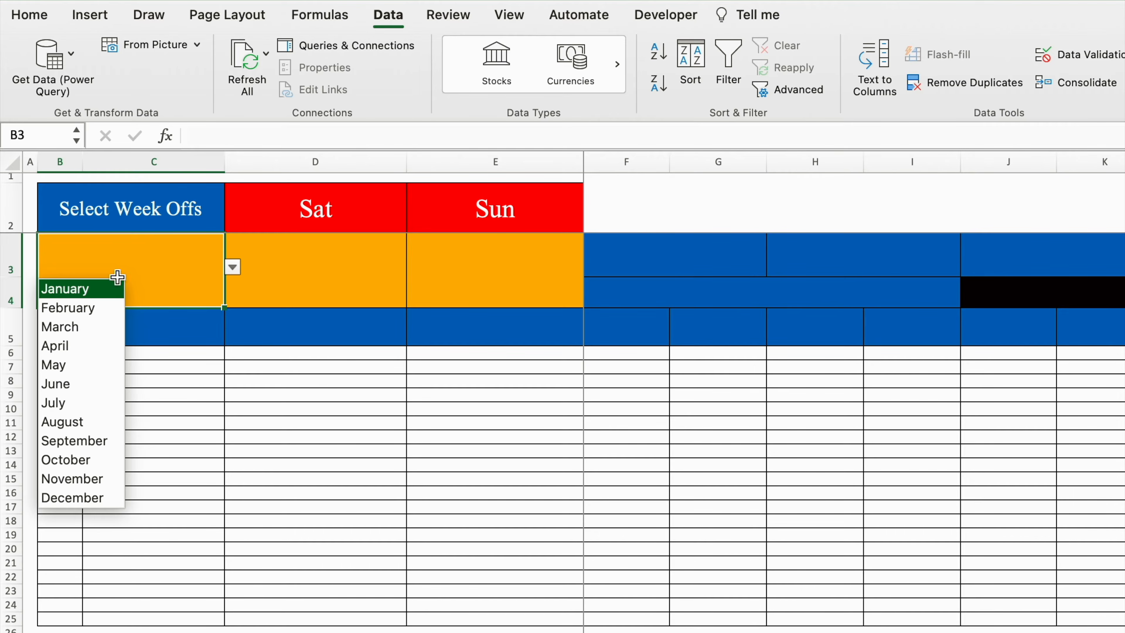
pyautogui.click(96, 292)
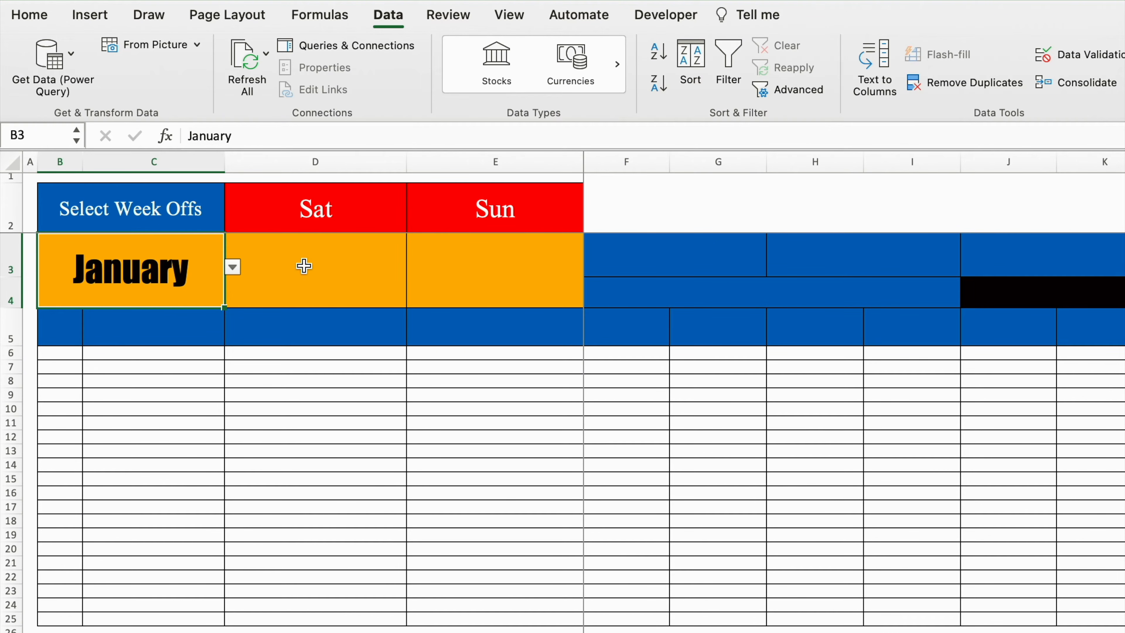
# Add a list data validation to D3 using the years in 'Setting Sheet'!$I$3:$I$14, and choose 2024
pyautogui.click(325, 264)
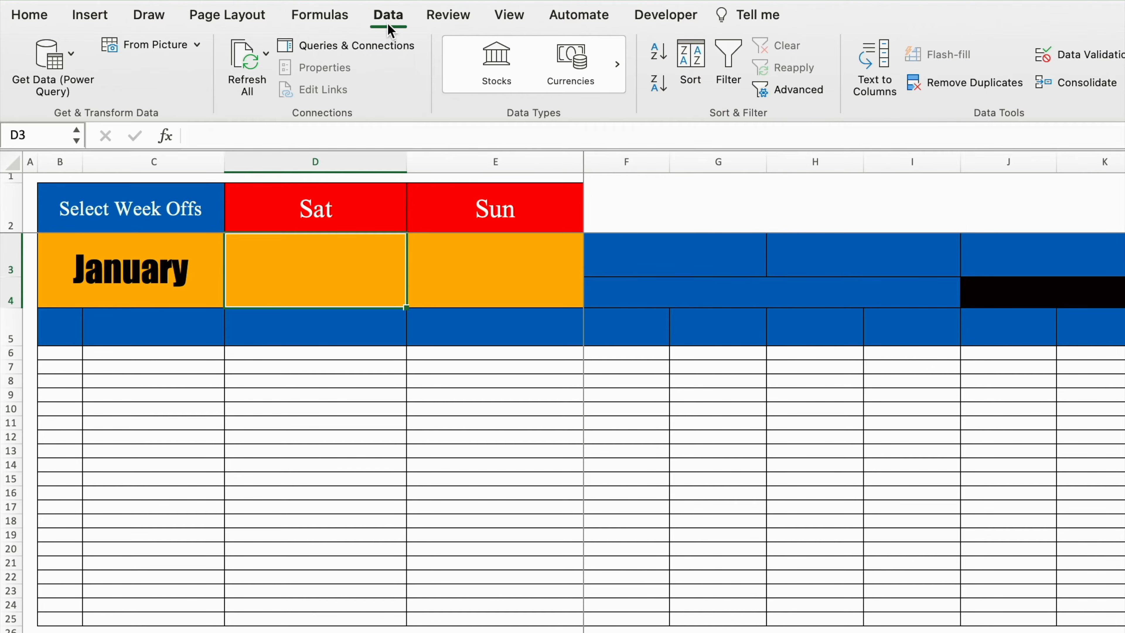
pyautogui.click(1081, 62)
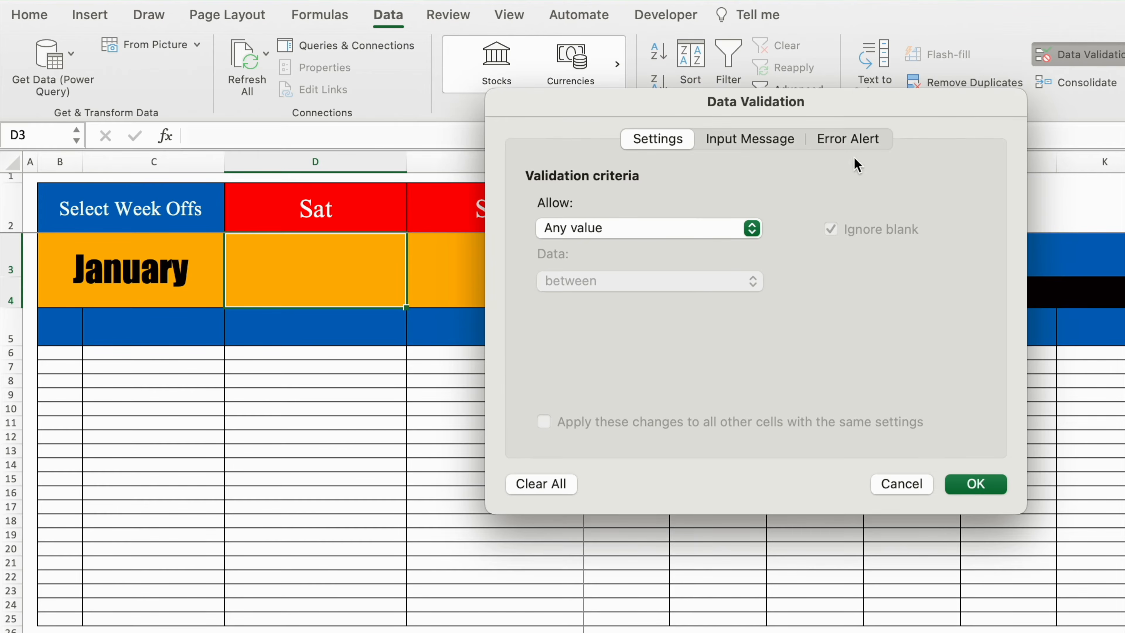
pyautogui.click(758, 230)
pyautogui.click(617, 294)
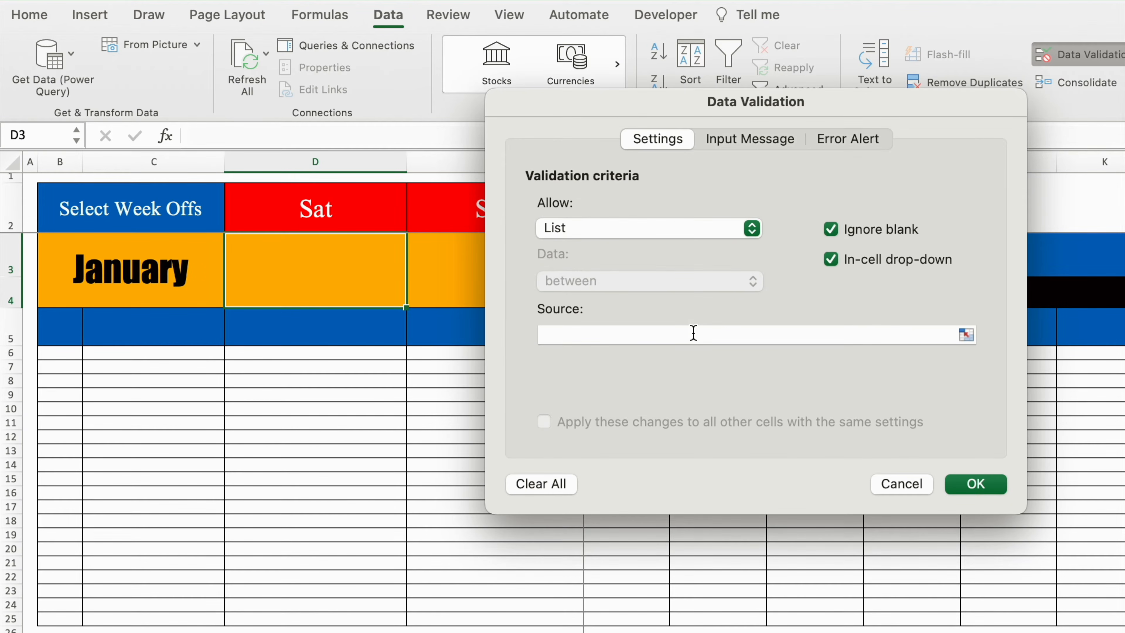
pyautogui.click(693, 332)
pyautogui.click(967, 336)
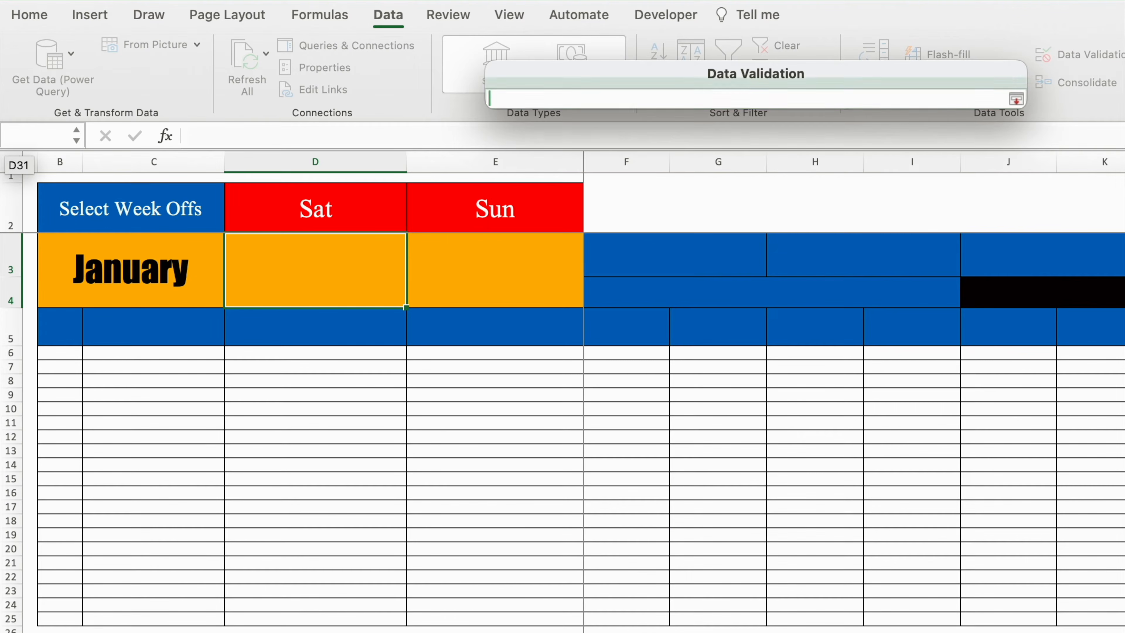
pyautogui.click(420, 632)
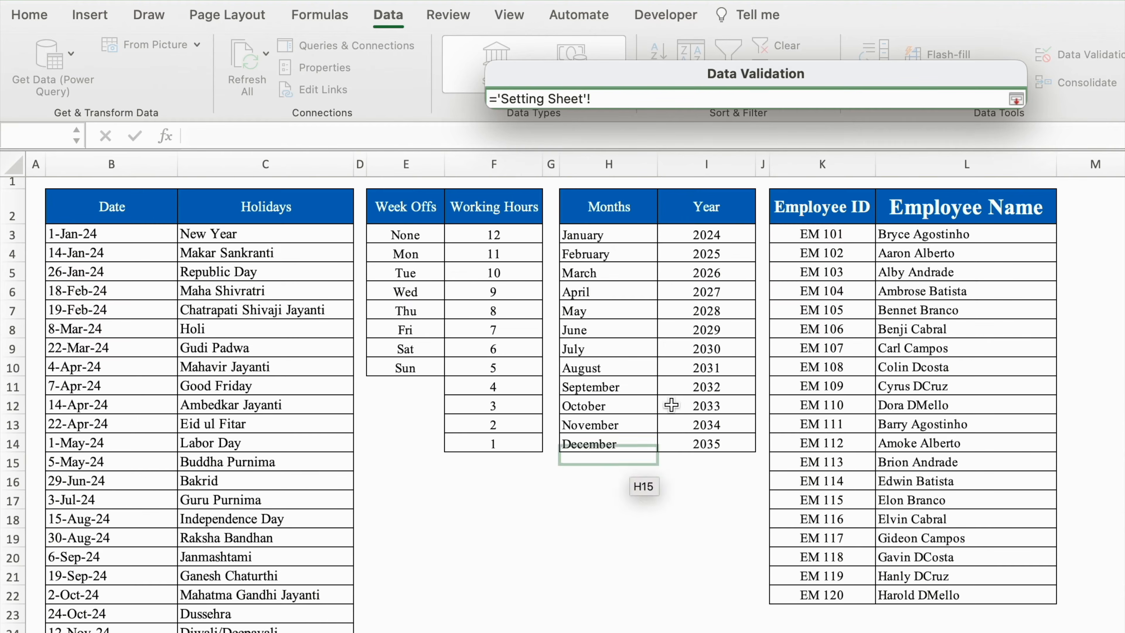
pyautogui.moveTo(725, 240); pyautogui.dragTo(721, 444)
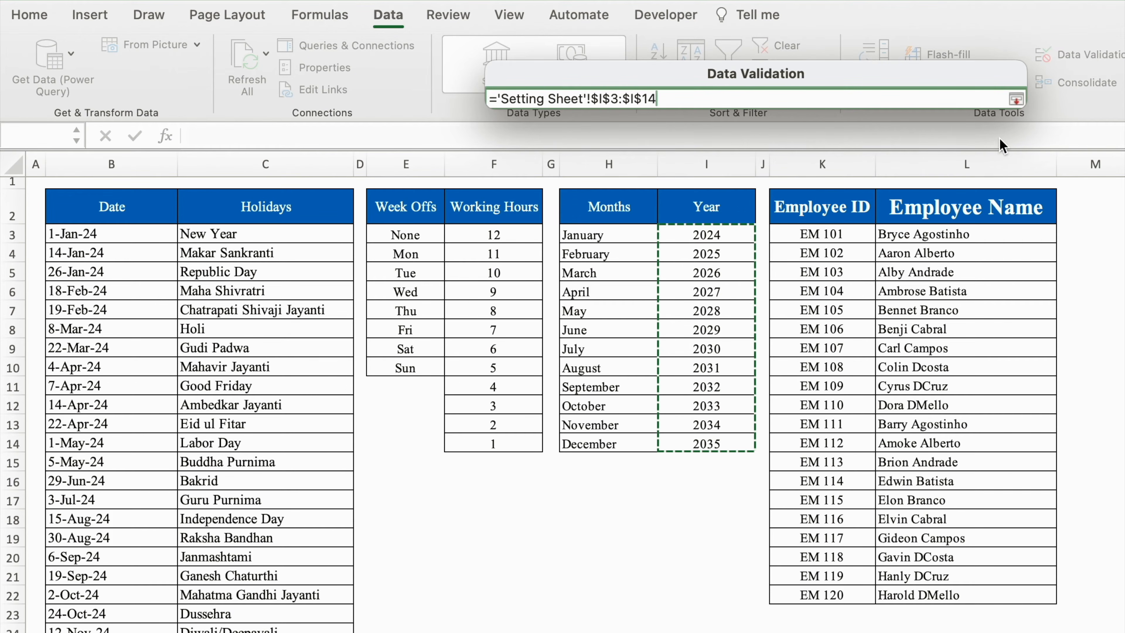
pyautogui.click(1016, 99)
pyautogui.click(976, 483)
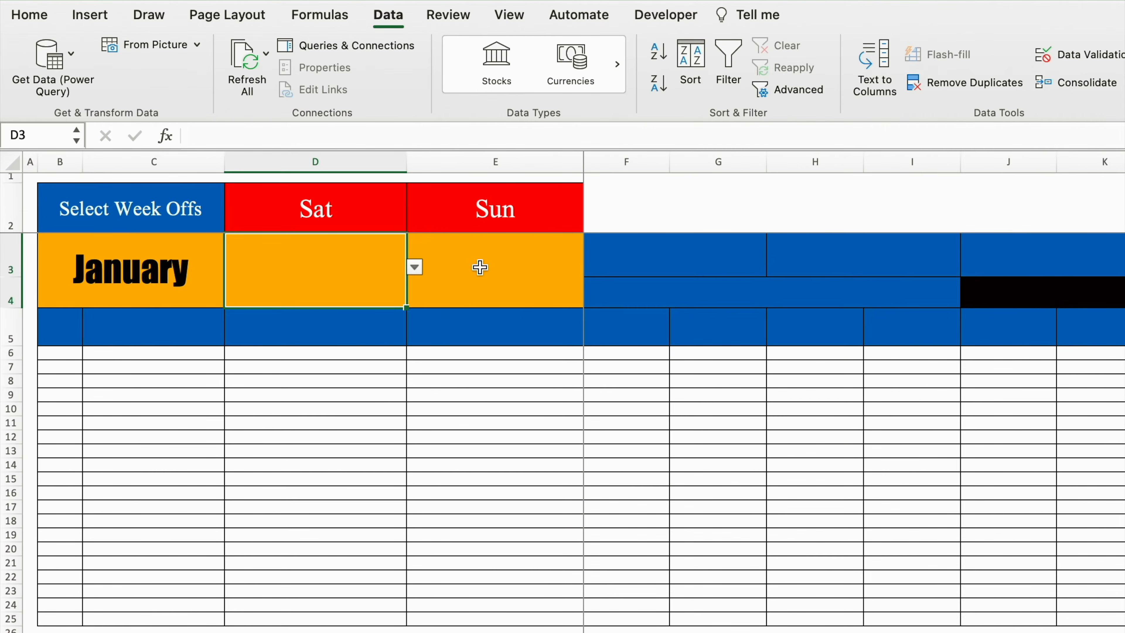
pyautogui.click(416, 269)
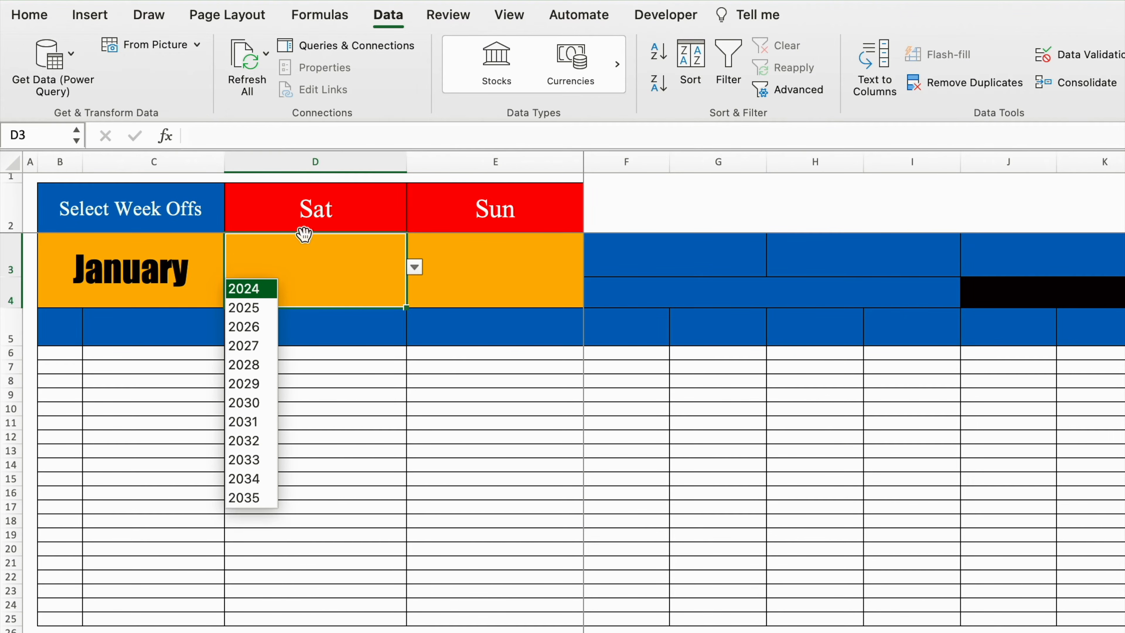
pyautogui.click(258, 292)
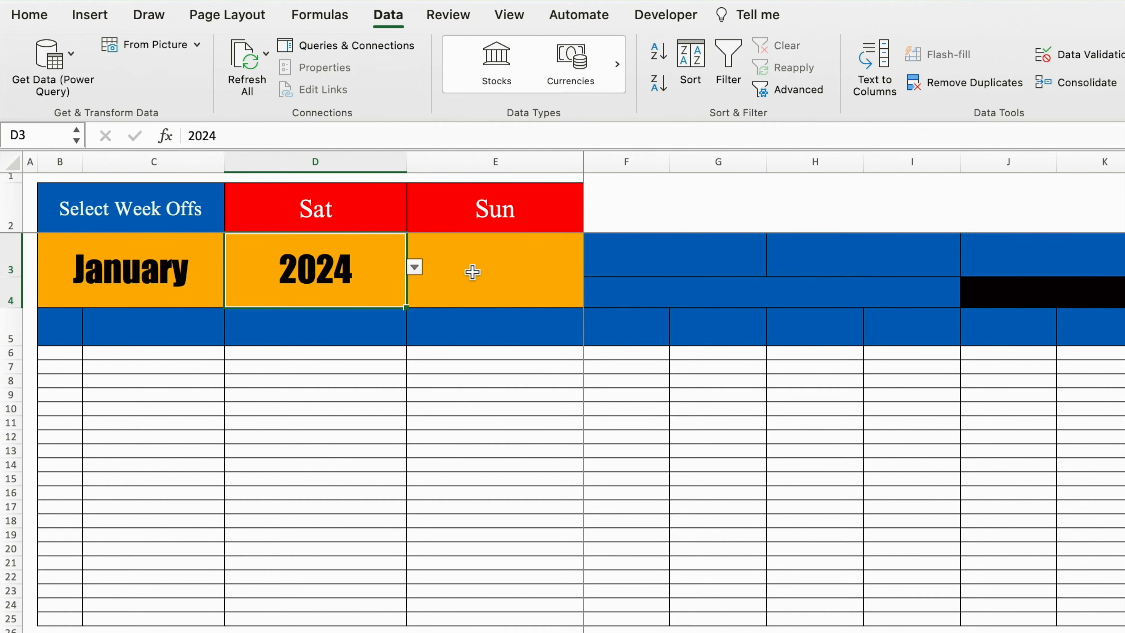
# Enter the label "Select Ideal Hours" in the orange cell E3
pyautogui.click(511, 274)
pyautogui.write('Select Ideal Hou')
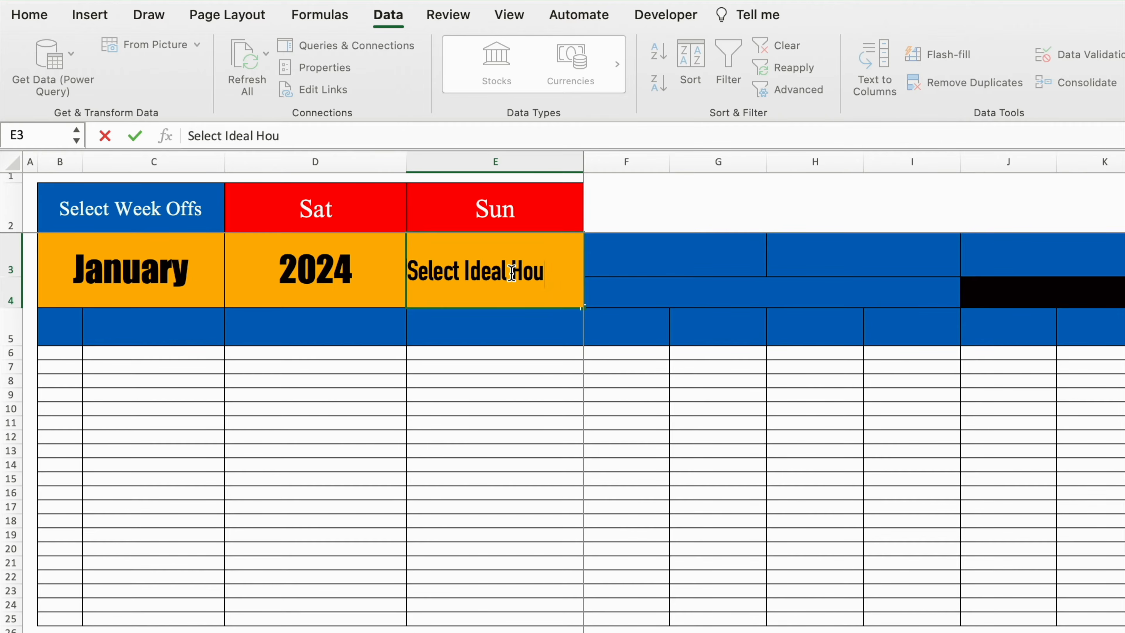
pyautogui.write('rs')
pyautogui.press('Return')
# Enter the headers Sl. No., Emp. ID, Emp. Name and Ideal Working Hours in B5:E5
pyautogui.click(64, 327)
pyautogui.write('Sl. No.')
pyautogui.press('Tab')
pyautogui.write('Emp. ID')
pyautogui.press('Tab')
pyautogui.write('Emp. Name')
pyautogui.press('Tab')
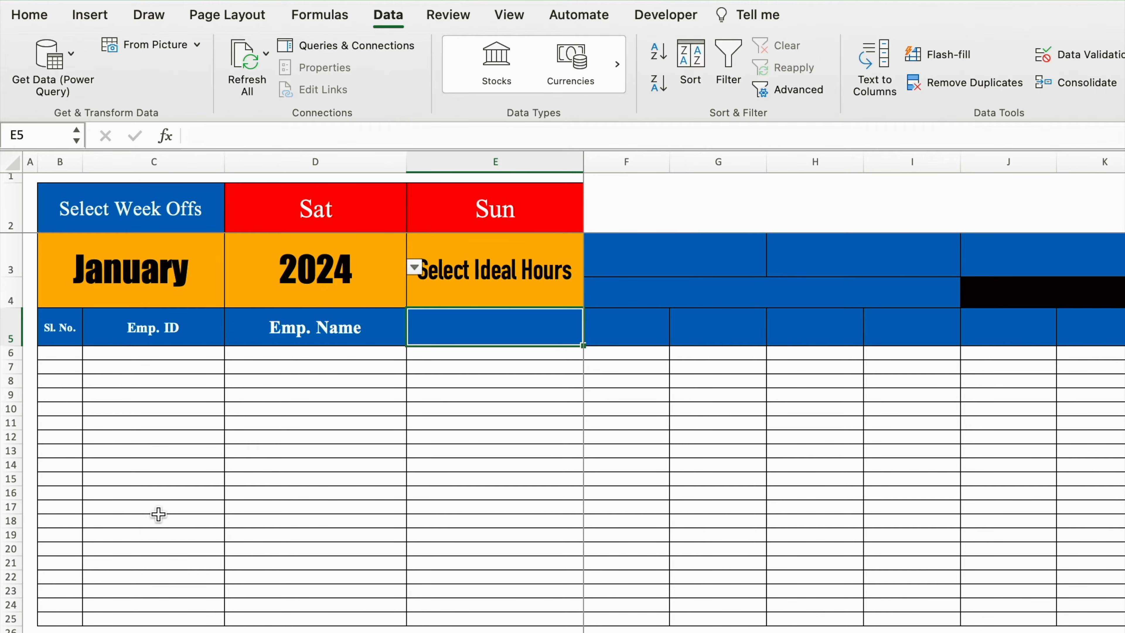
pyautogui.write('Ideal Working Hours')
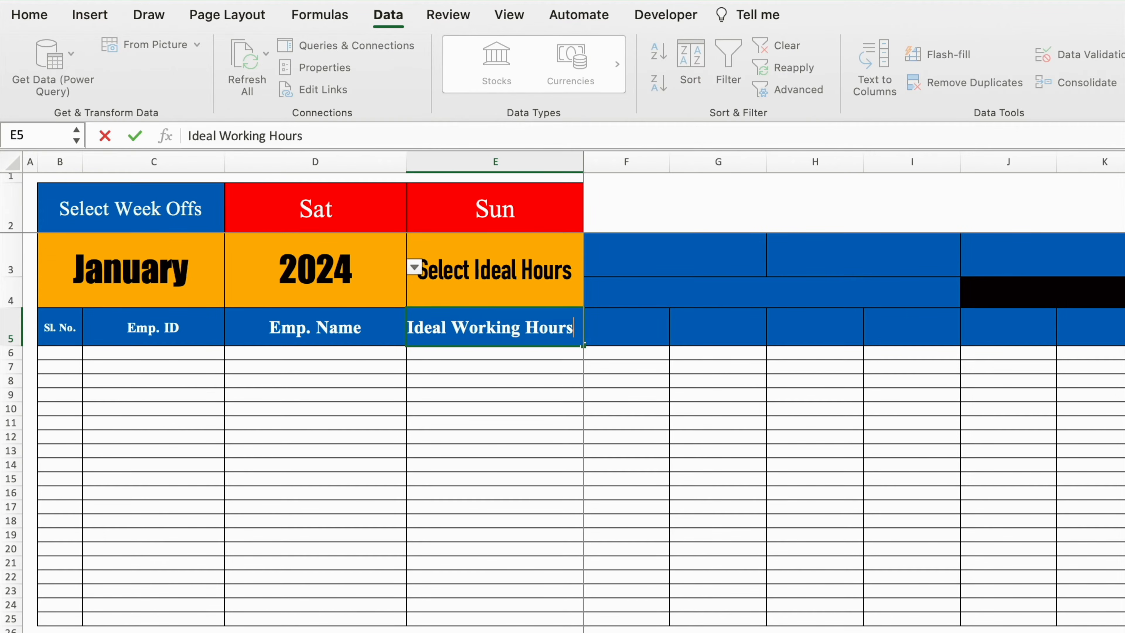
pyautogui.press('Return')
# Number the rows in B6:B25 from 1 to 20 as a filled series under Sl. No
pyautogui.click(60, 353)
pyautogui.write('1')
pyautogui.click(177, 423)
pyautogui.click(59, 354)
pyautogui.moveTo(82, 360); pyautogui.dragTo(79, 620)
# Add a list data validation to C6:C25 using the Employee ID column 'Setting Sheet'!$K:$K as the source
pyautogui.click(155, 353)
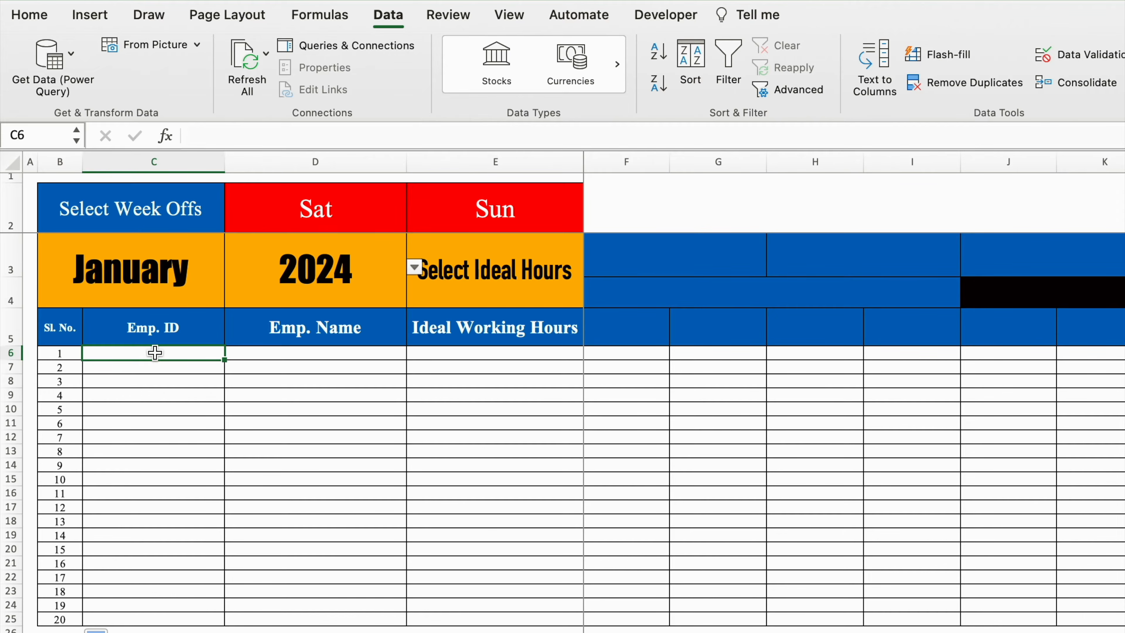
pyautogui.moveTo(155, 353); pyautogui.dragTo(156, 617)
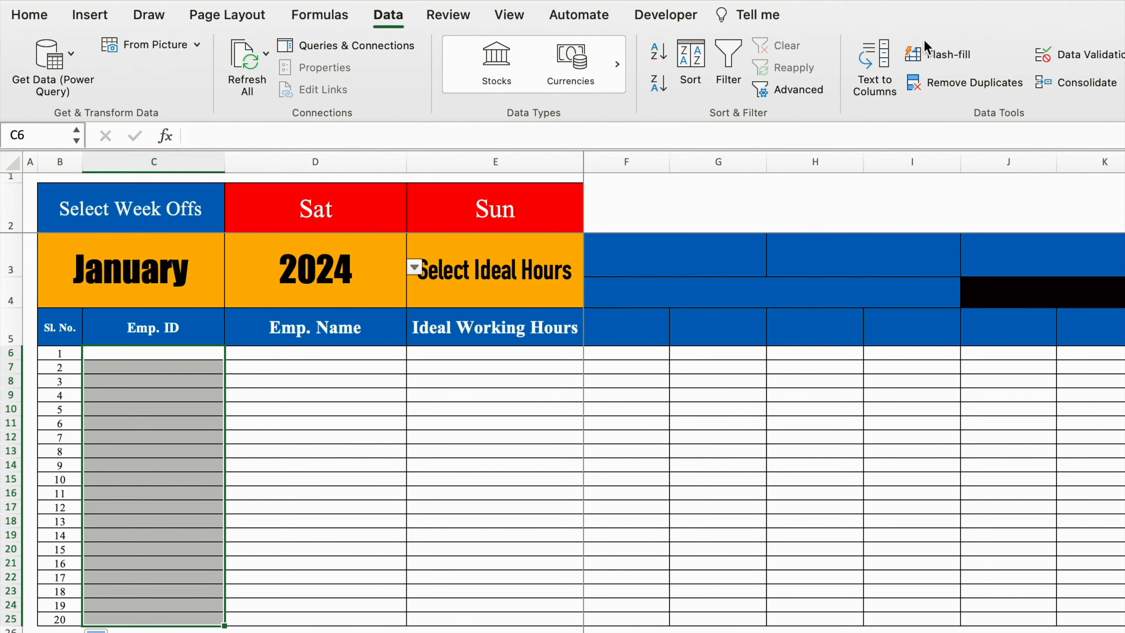
pyautogui.click(1094, 55)
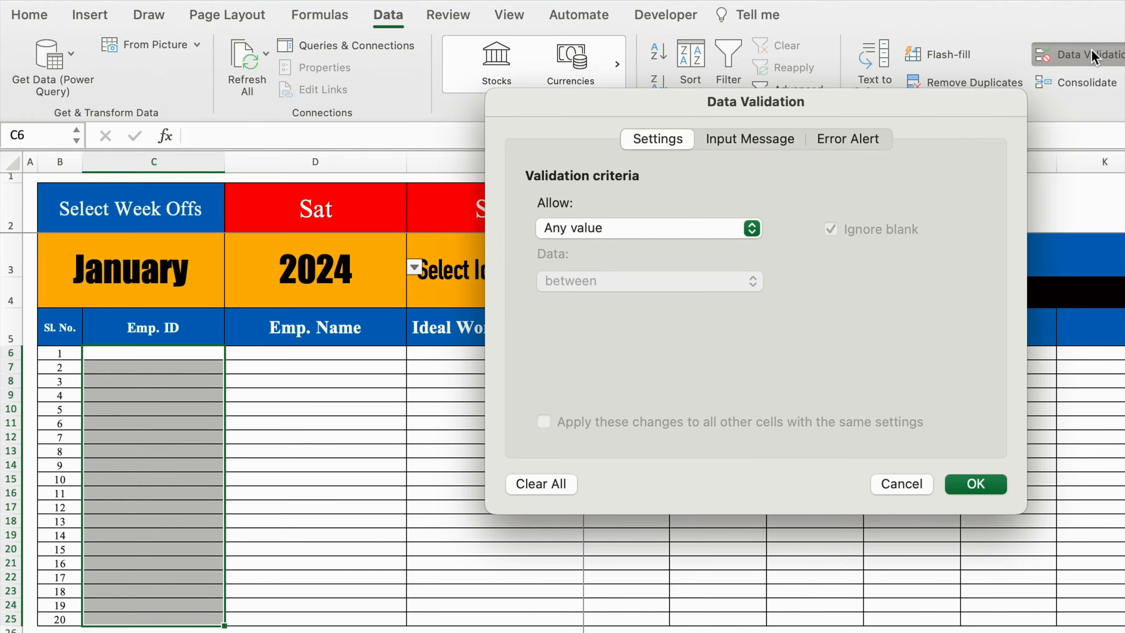
pyautogui.click(753, 230)
pyautogui.click(621, 295)
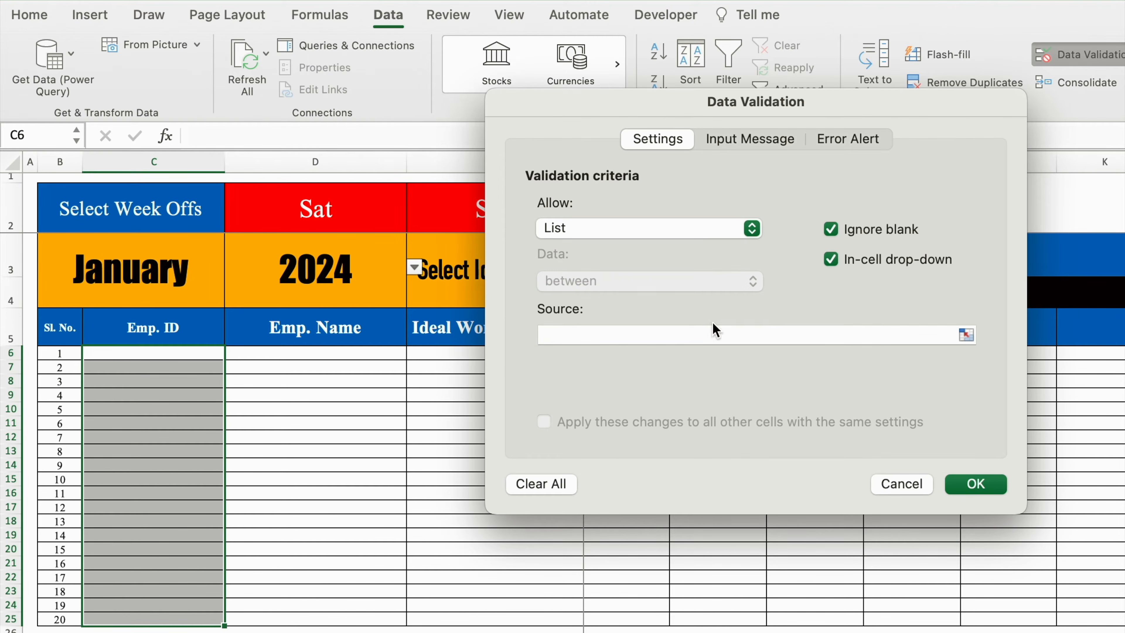
pyautogui.click(716, 331)
pyautogui.click(967, 335)
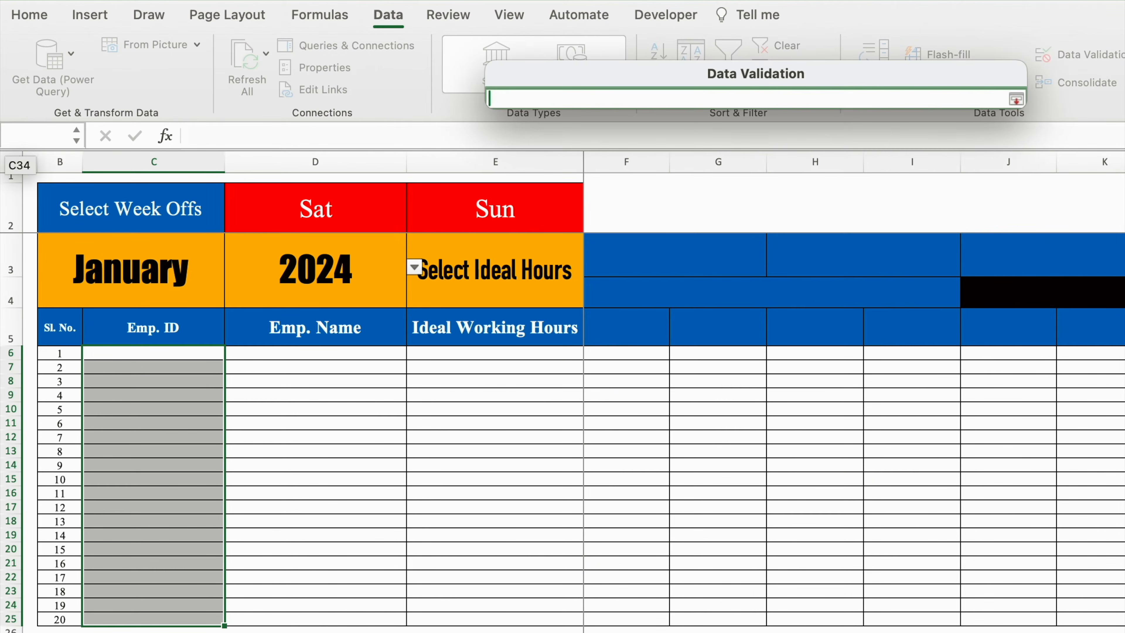
pyautogui.hotkey('ctrl', 'pagedown')
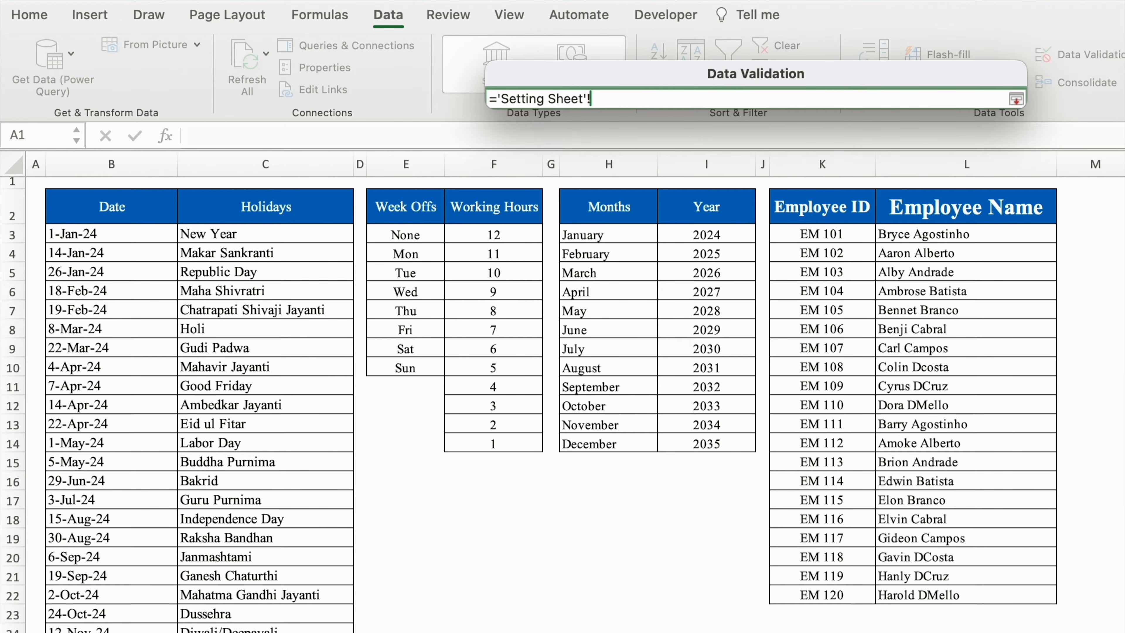
pyautogui.click(852, 172)
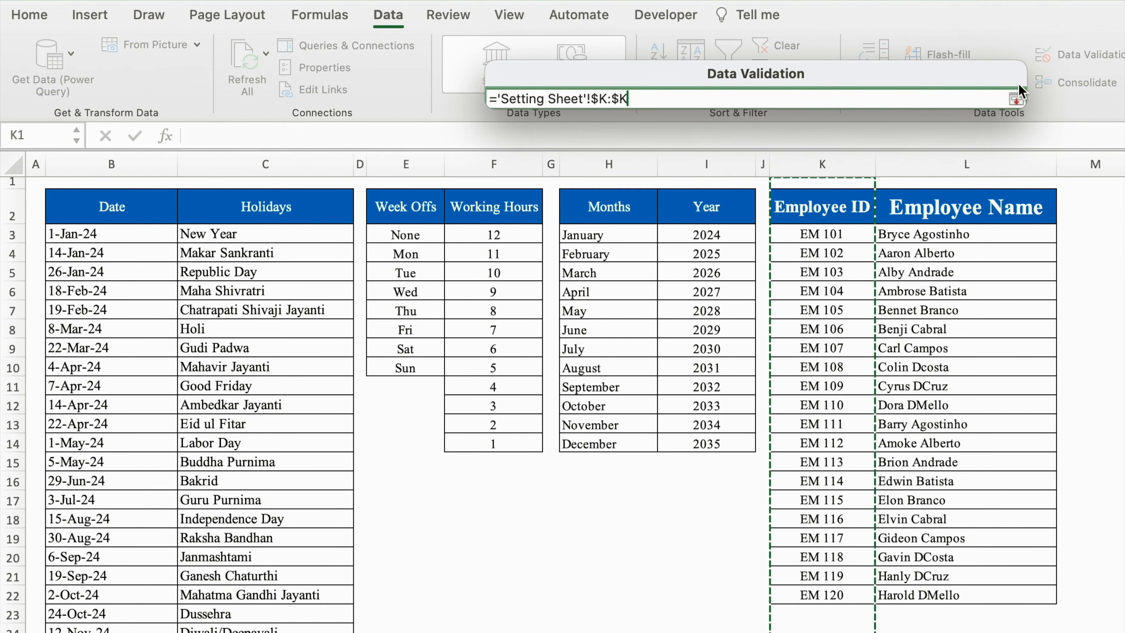
pyautogui.click(1017, 98)
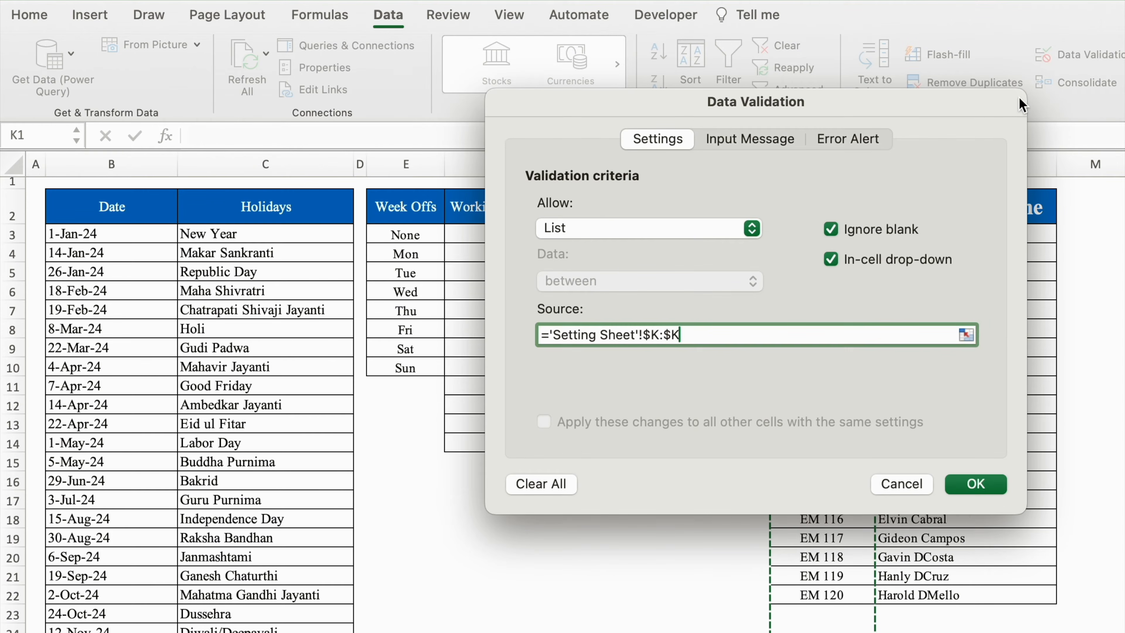
pyautogui.click(976, 485)
# Choose the first four employee IDs from the drop-down lists in C6:C9, one per row in order
pyautogui.click(232, 360)
pyautogui.click(110, 409)
pyautogui.press('Down')
pyautogui.click(231, 368)
pyautogui.click(133, 444)
pyautogui.press('Down')
pyautogui.click(231, 384)
pyautogui.click(131, 479)
pyautogui.press('Down')
pyautogui.click(231, 398)
pyautogui.click(156, 513)
# Enter =VLOOKUP(C6,'Setting Sheet'!$K:$L,2,0) in D6 and fill it down the Emp. Name column to row 25
pyautogui.click(309, 362)
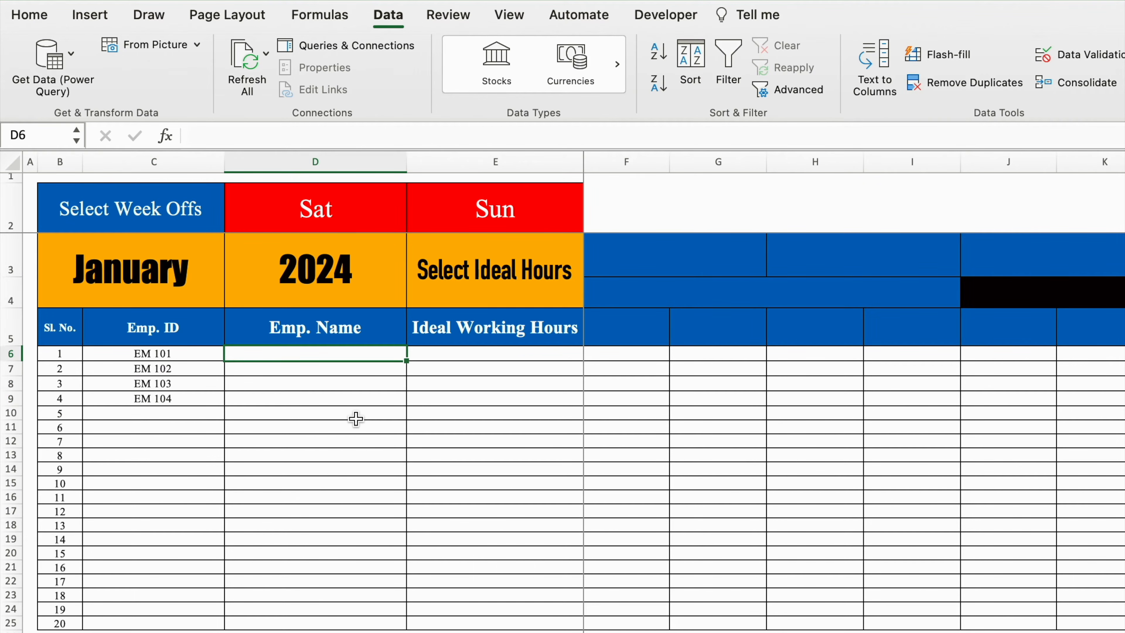
pyautogui.write('=')
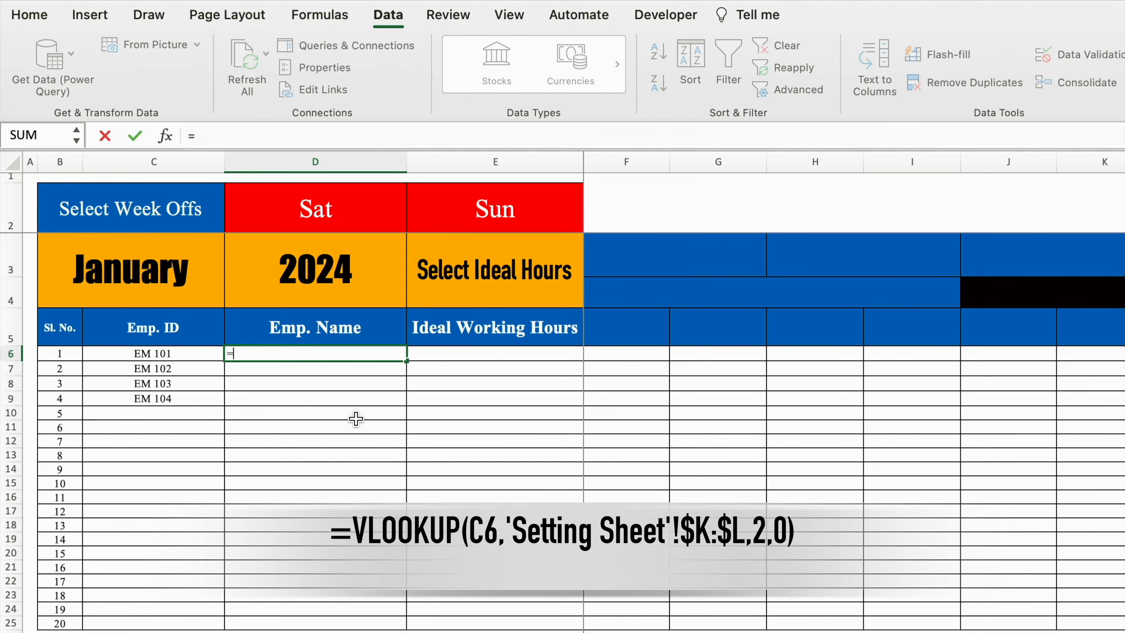
pyautogui.write('vlo')
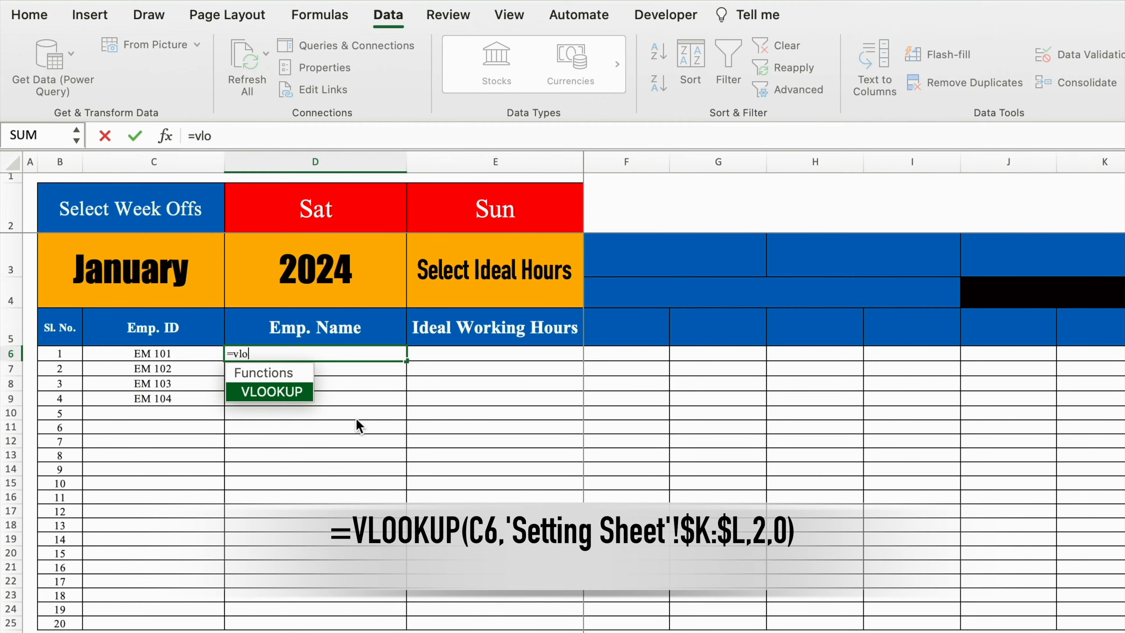
pyautogui.doubleClick(284, 398)
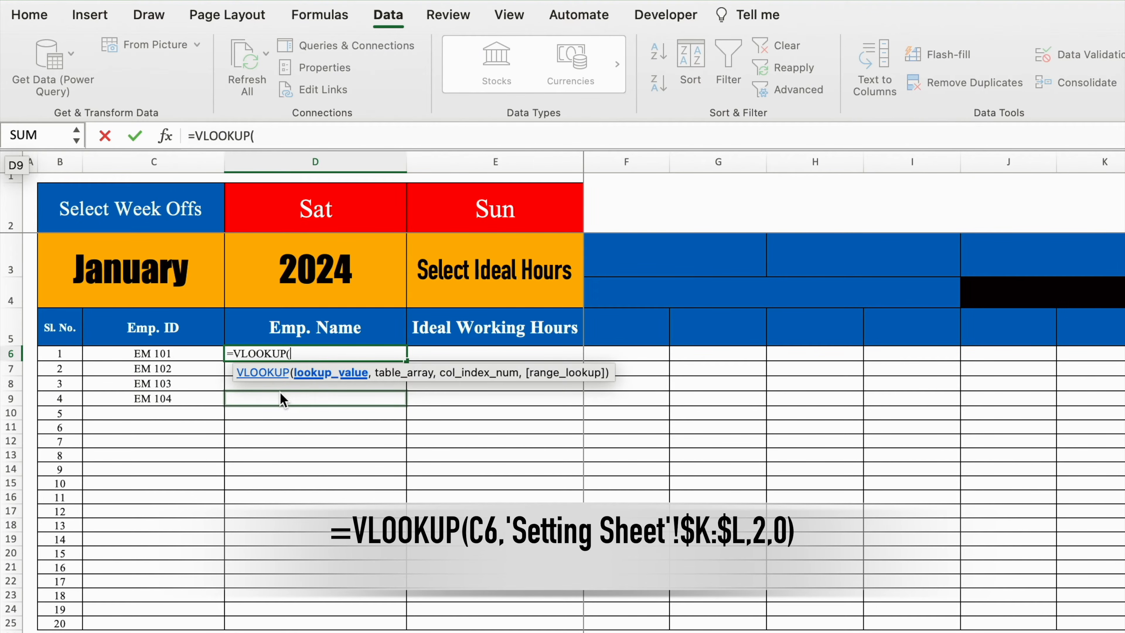
pyautogui.click(188, 355)
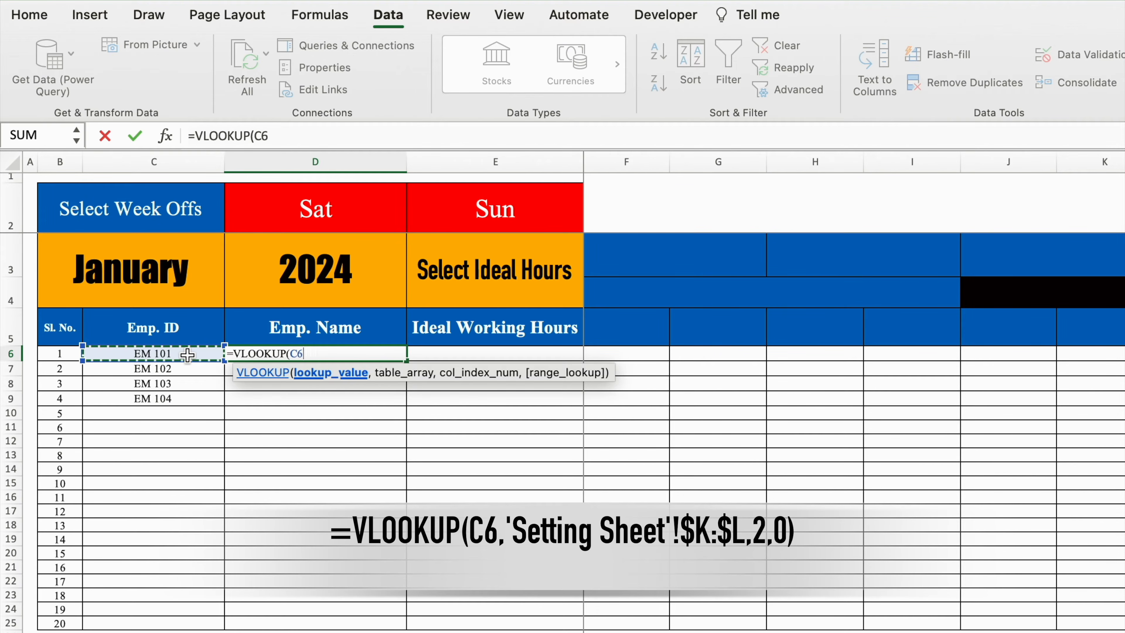
pyautogui.write(',')
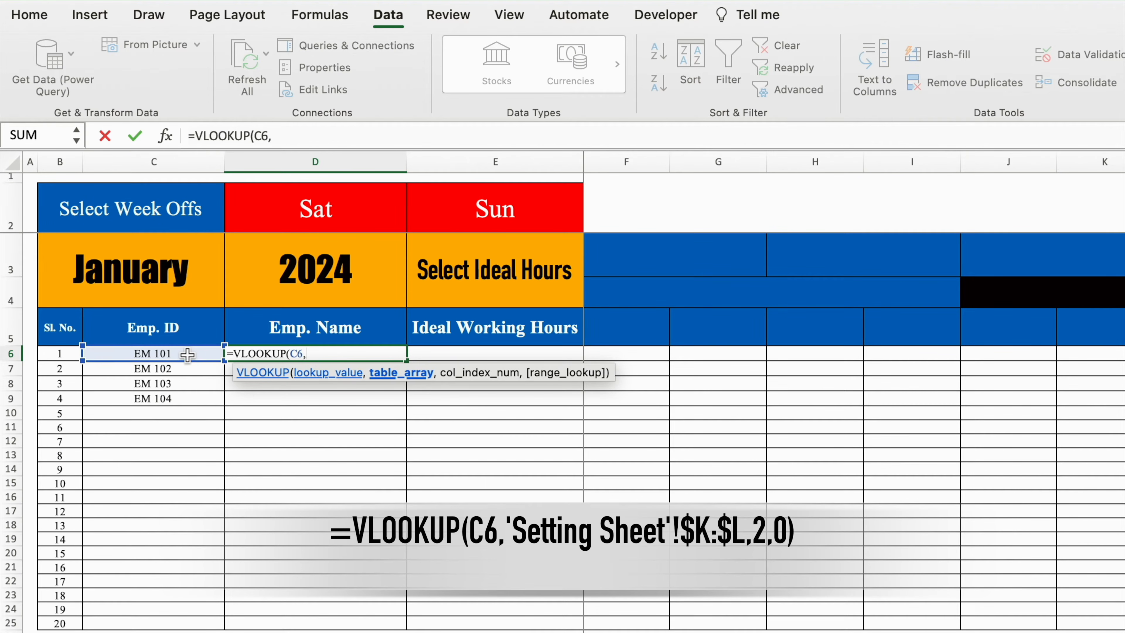
pyautogui.click(188, 632)
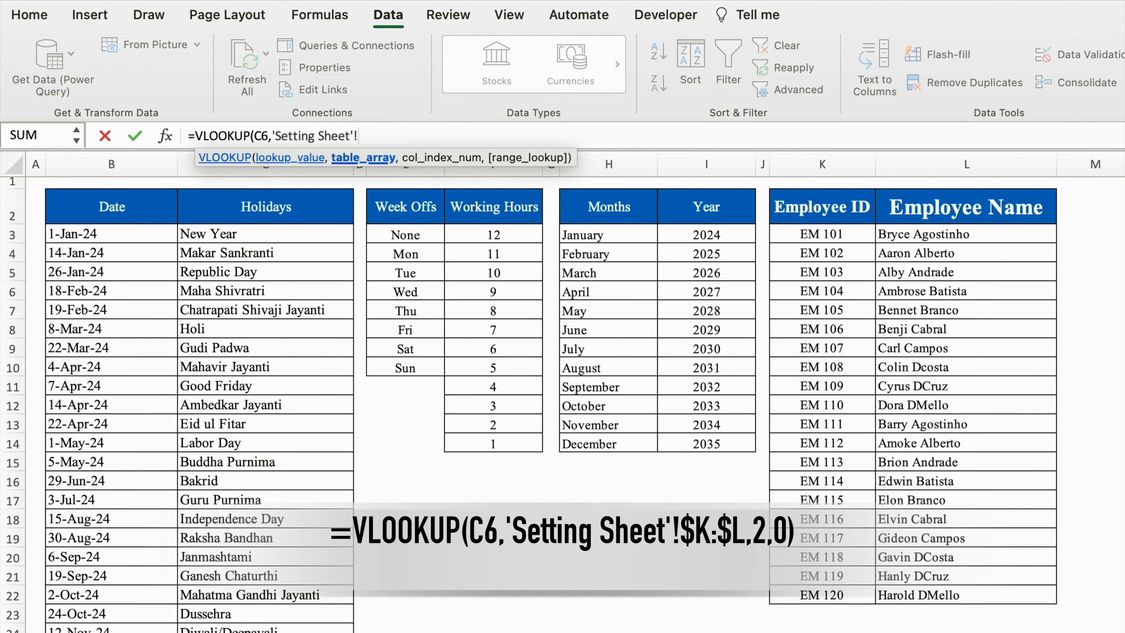
pyautogui.click(834, 171)
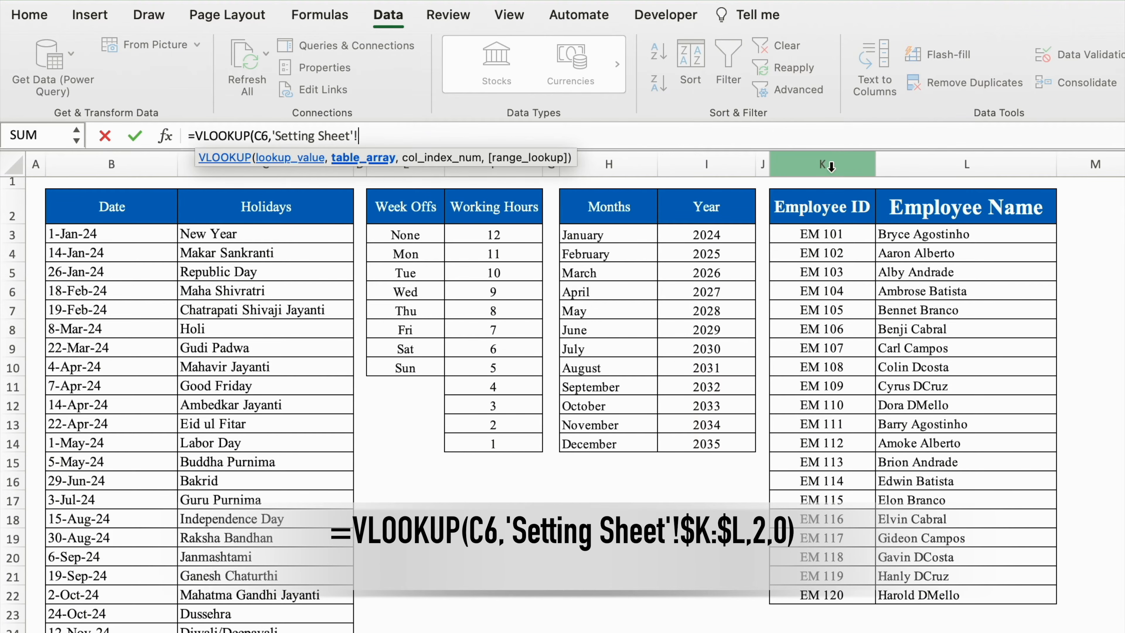
pyautogui.moveTo(831, 165); pyautogui.dragTo(940, 179)
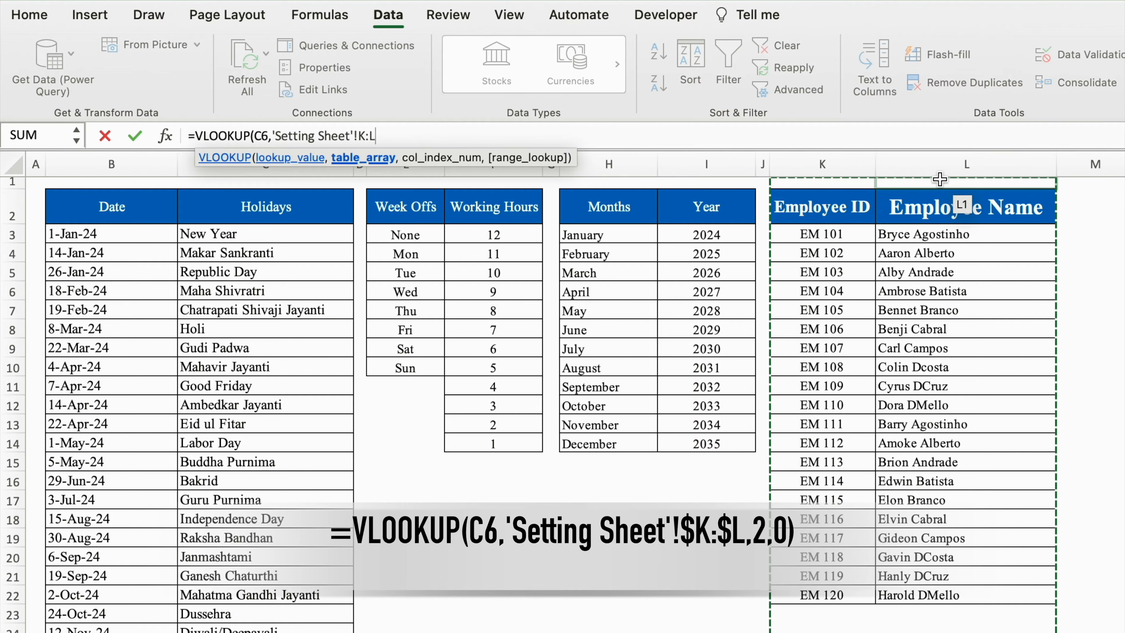
pyautogui.press('F4')
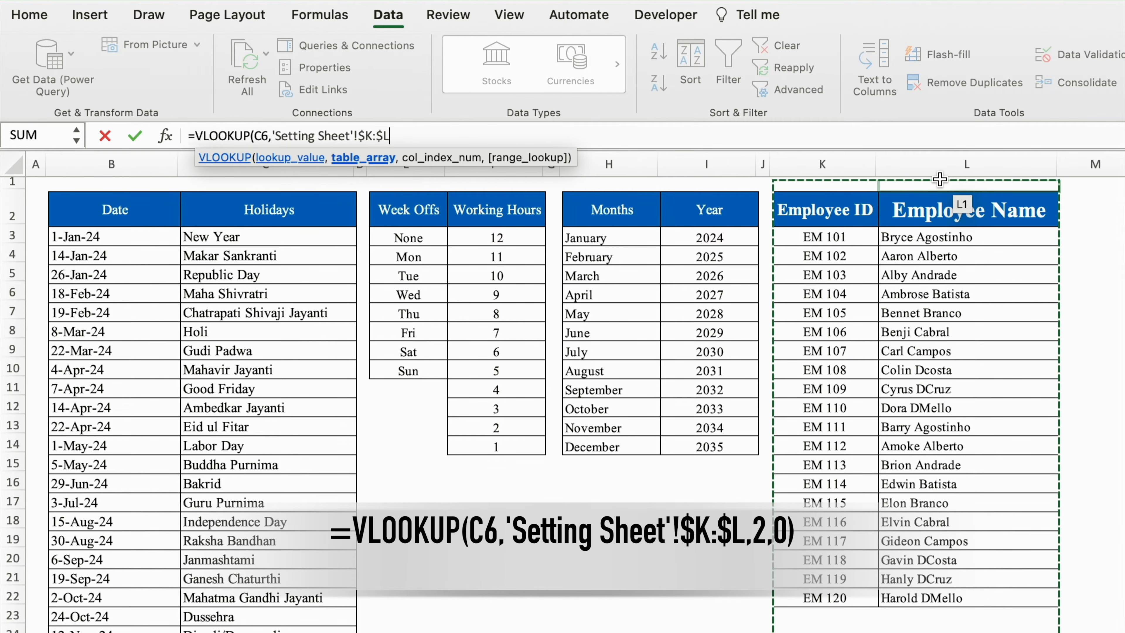
pyautogui.write(',')
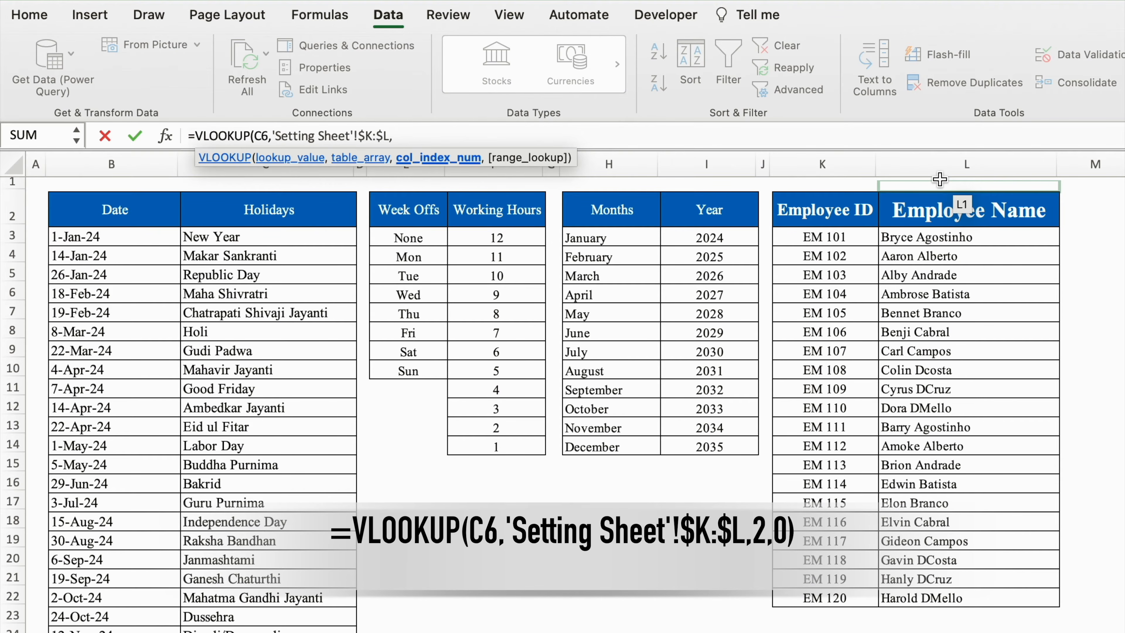
pyautogui.write('2,')
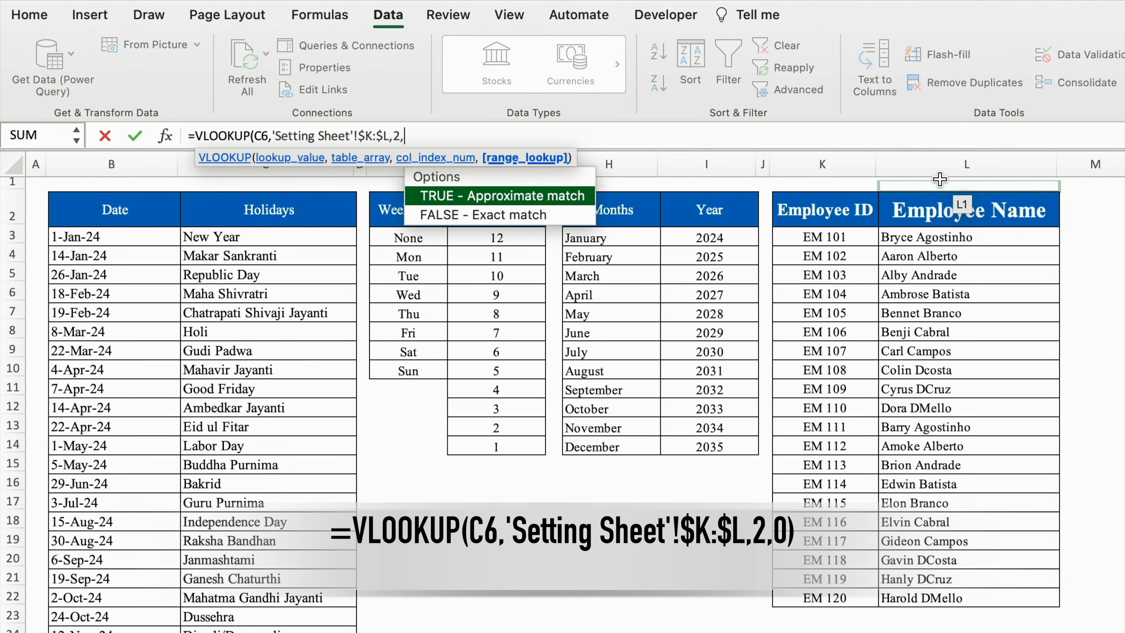
pyautogui.write('0)')
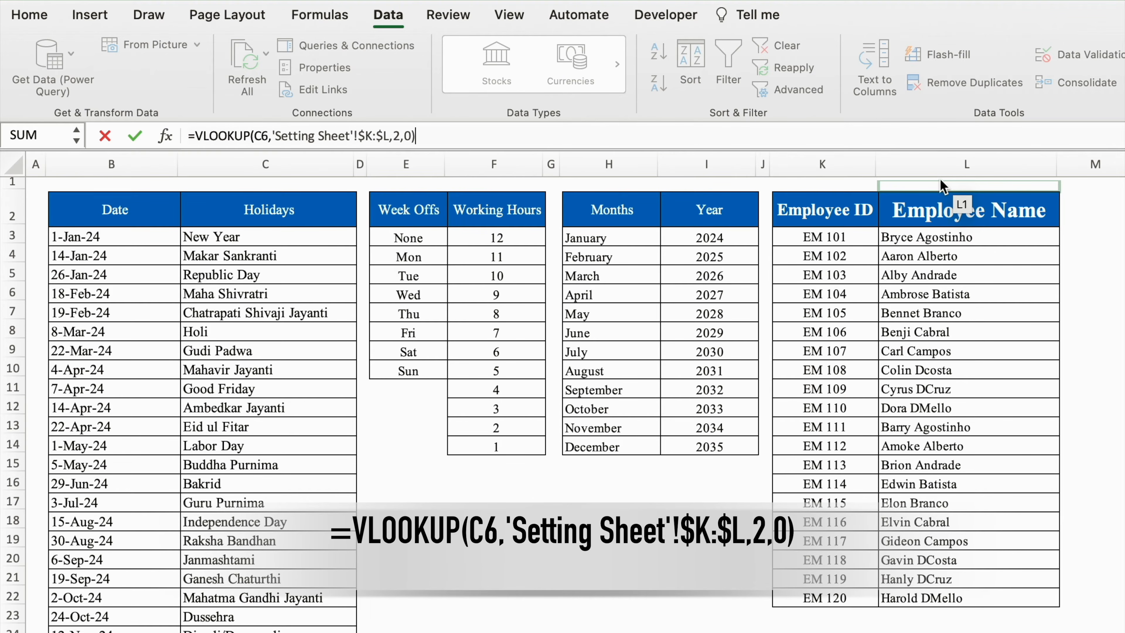
pyautogui.press('Return')
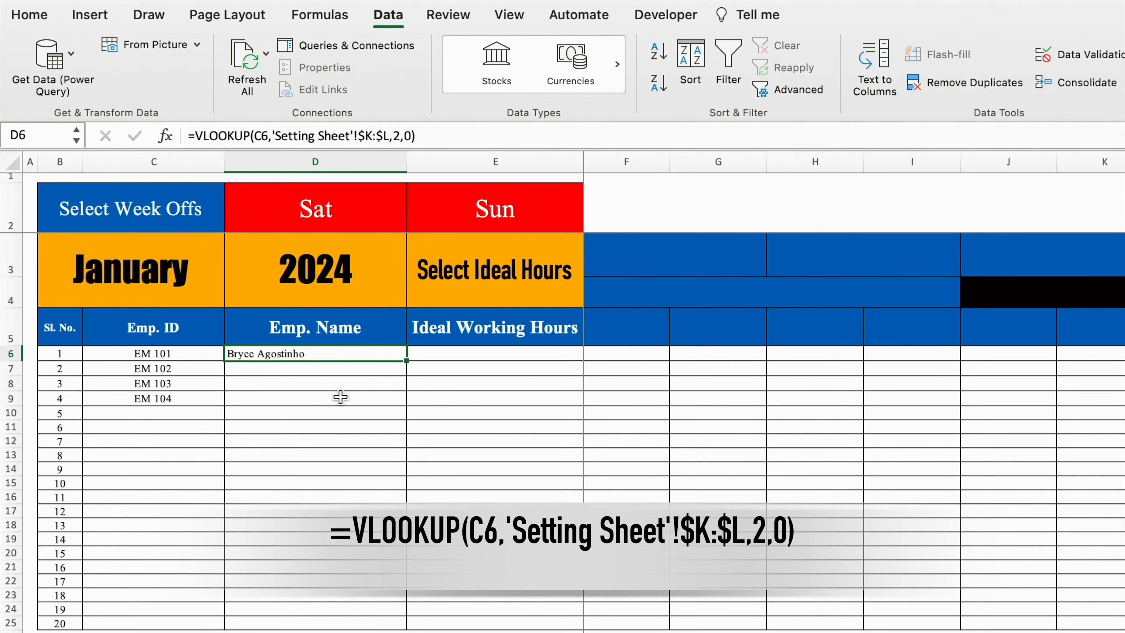
pyautogui.moveTo(406, 360); pyautogui.dragTo(402, 619)
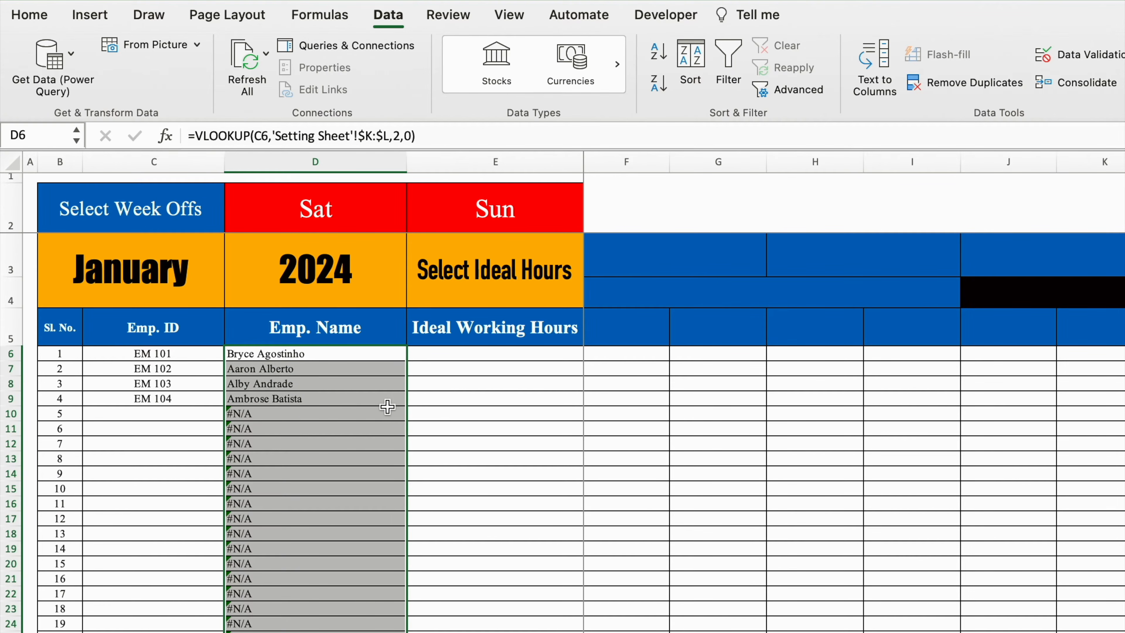
# Choose the sixth employee ID from the drop-down list in C14 and check the name lookup in D14
pyautogui.click(352, 413)
pyautogui.click(309, 443)
pyautogui.click(176, 519)
pyautogui.click(299, 426)
pyautogui.click(293, 414)
pyautogui.click(157, 419)
pyautogui.click(156, 488)
pyautogui.click(156, 534)
pyautogui.click(158, 474)
pyautogui.click(232, 473)
pyautogui.click(126, 625)
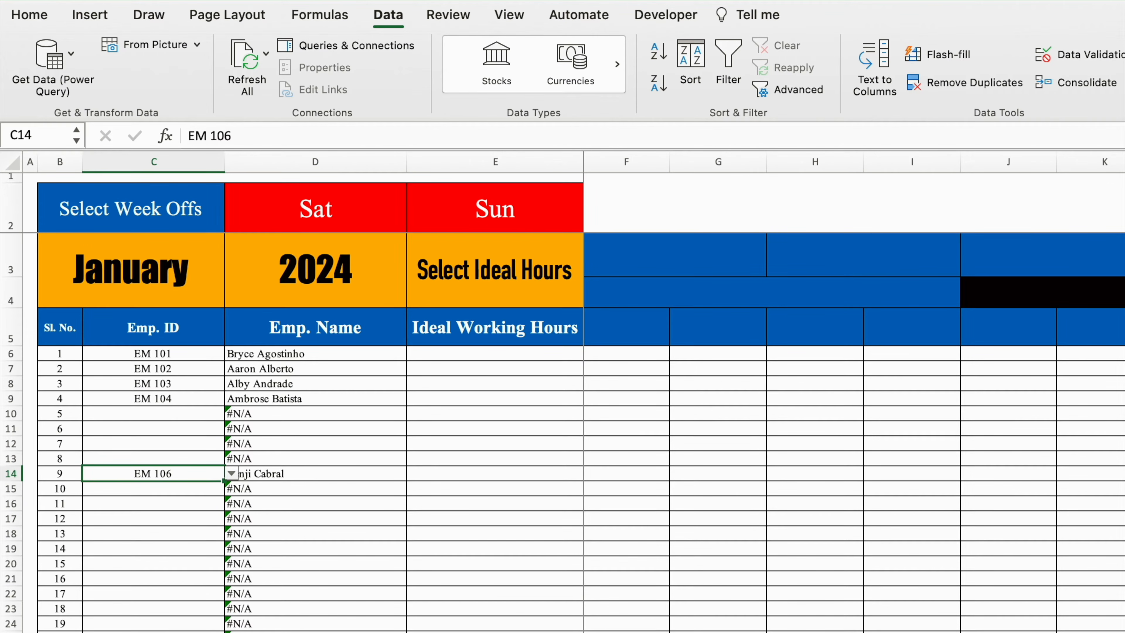
pyautogui.click(326, 472)
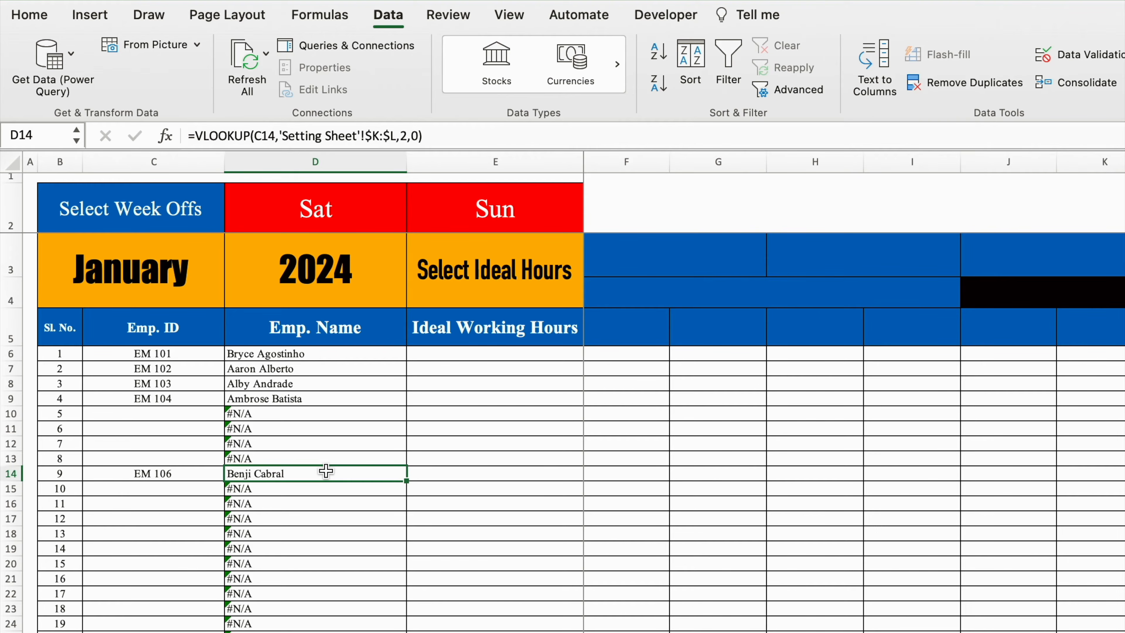
# Change D6 to =IFERROR(VLOOKUP(C6,'Setting Sheet'!$K:$L,2,0),"") and fill it down the Emp. Name column
pyautogui.click(316, 354)
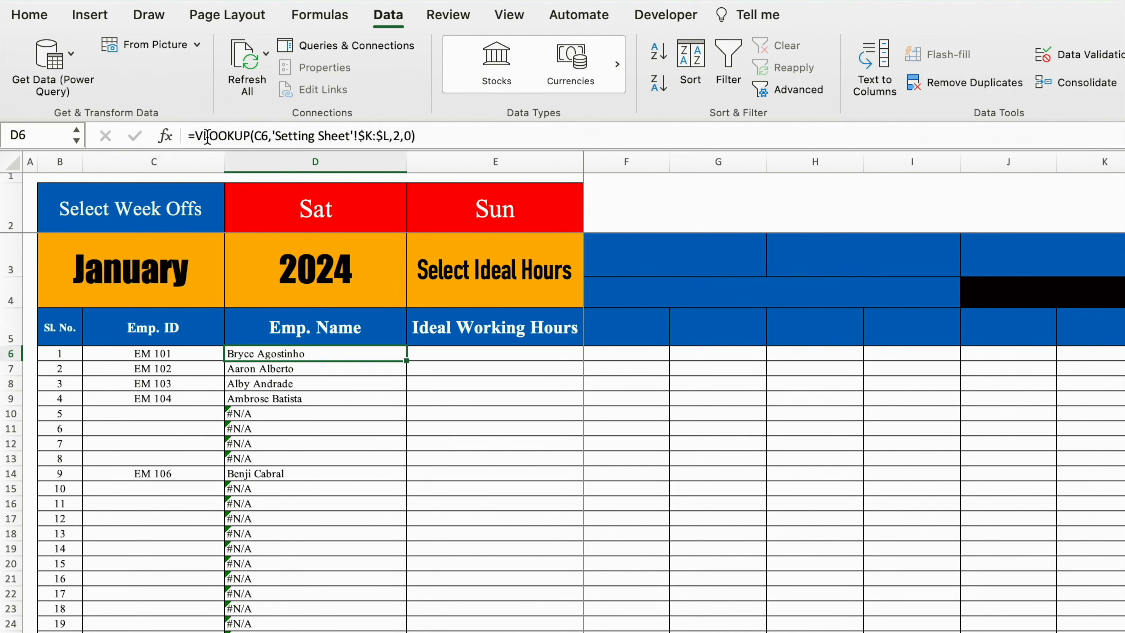
pyautogui.click(196, 135)
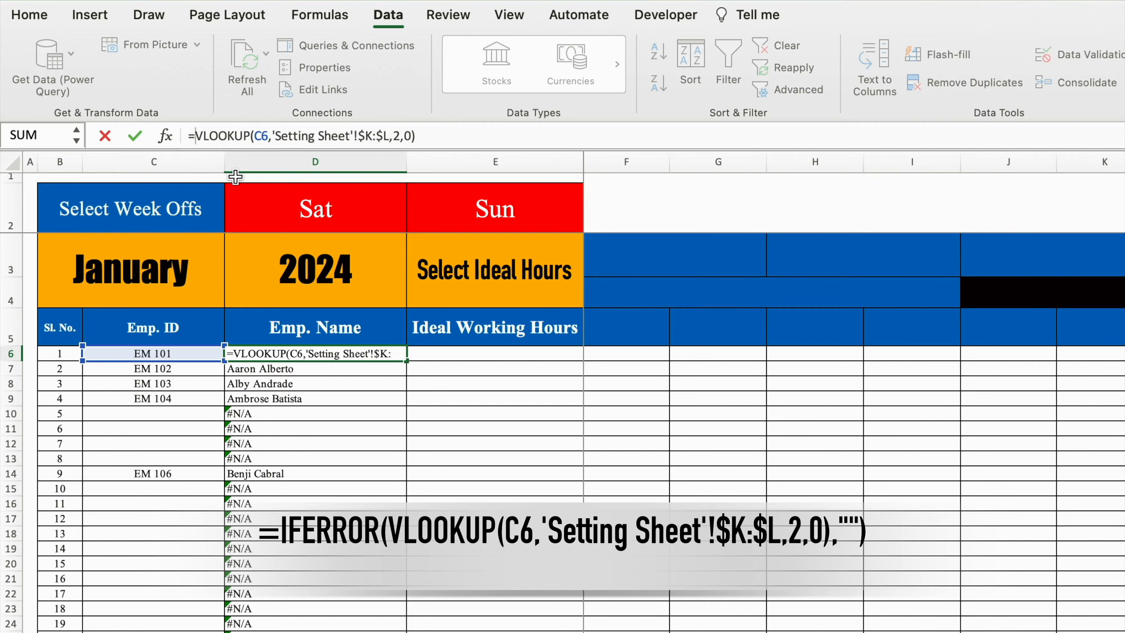
pyautogui.write('iferr')
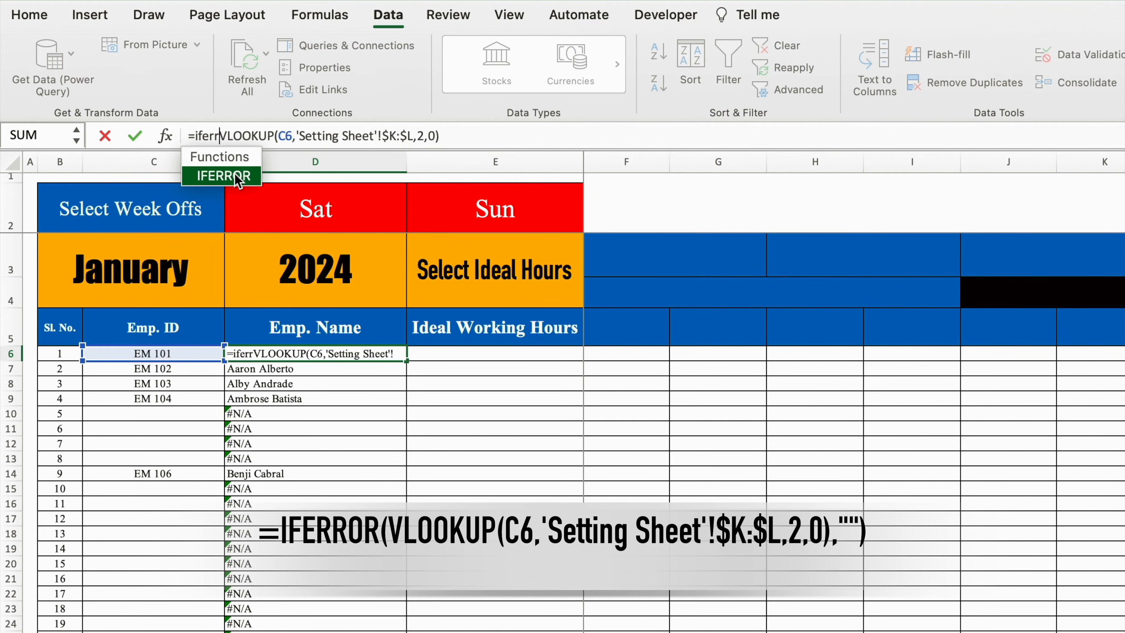
pyautogui.doubleClick(238, 180)
pyautogui.click(487, 137)
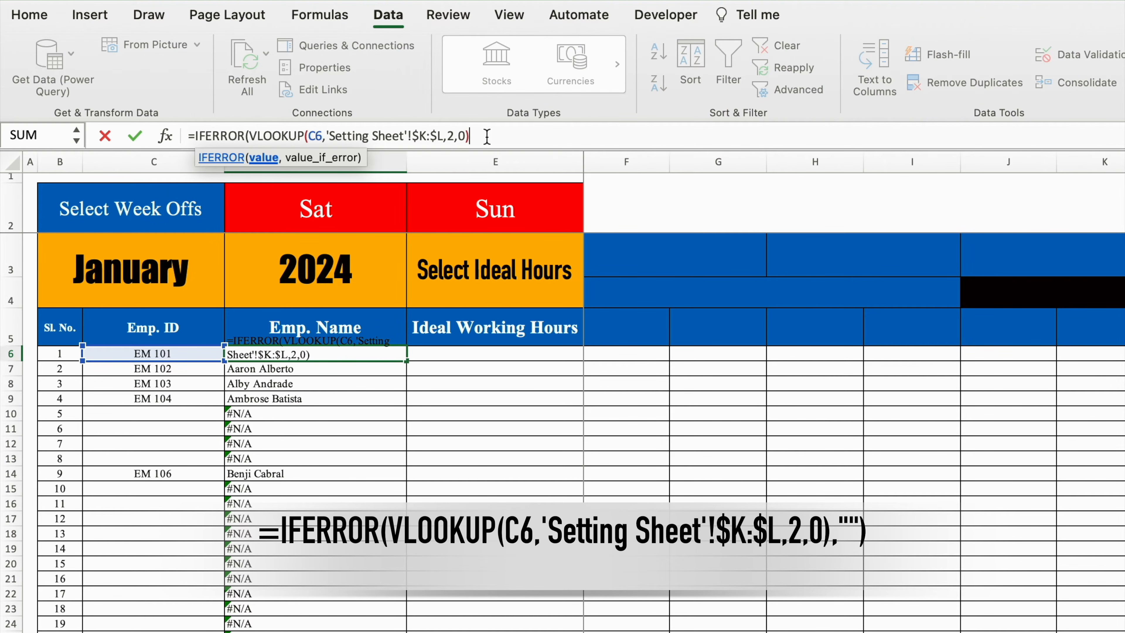
pyautogui.write(',')
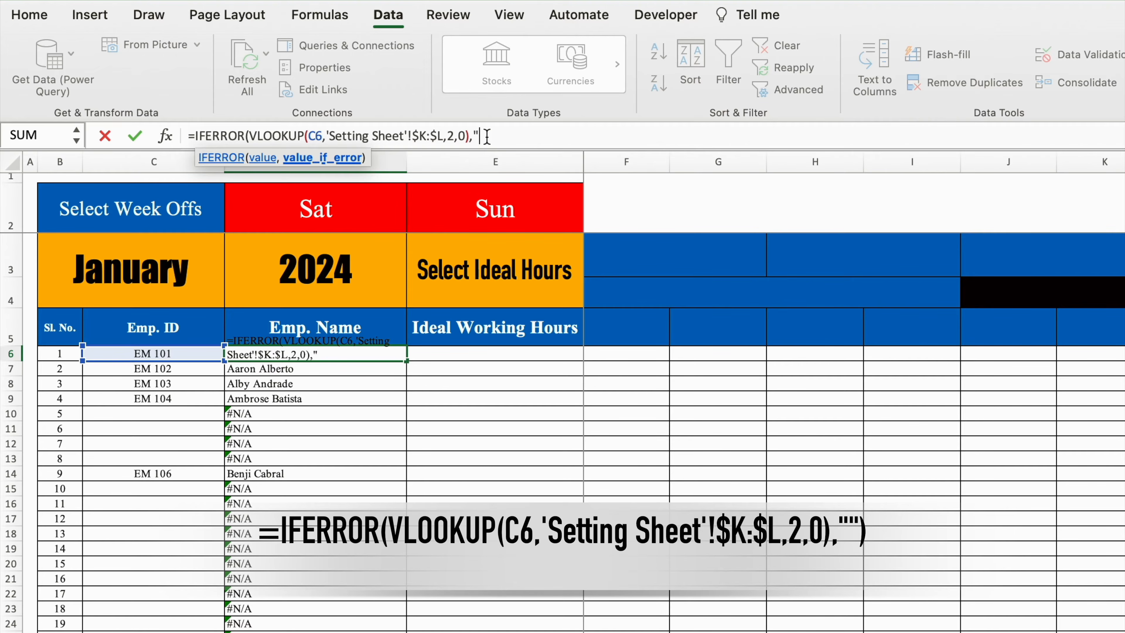
pyautogui.write('"")')
pyautogui.press('Return')
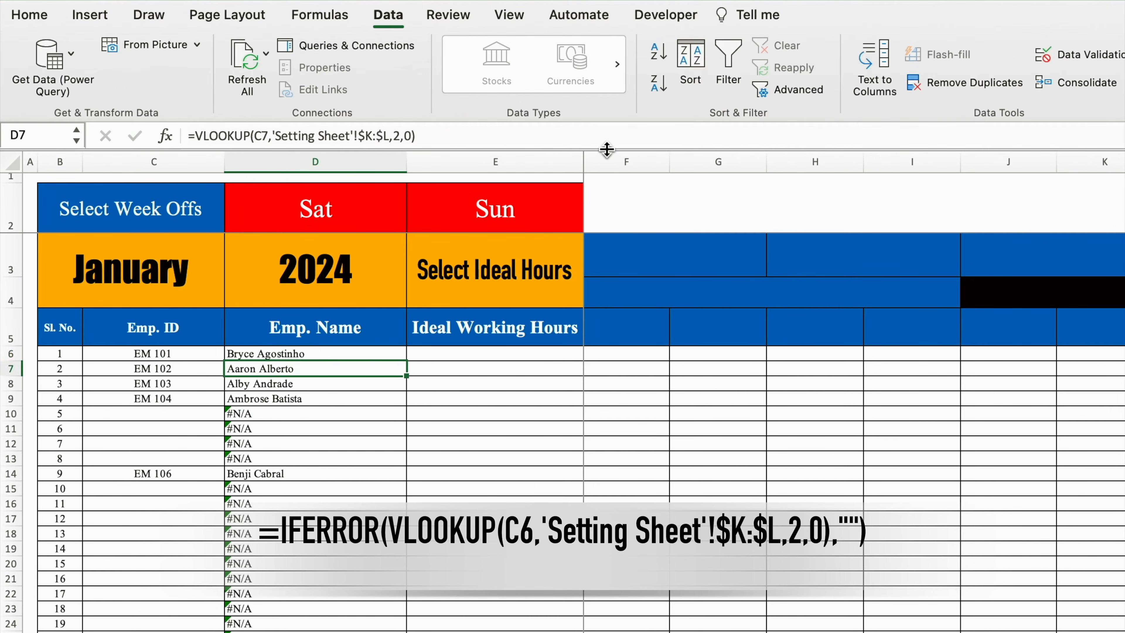
pyautogui.click(401, 355)
pyautogui.moveTo(406, 360); pyautogui.dragTo(407, 631)
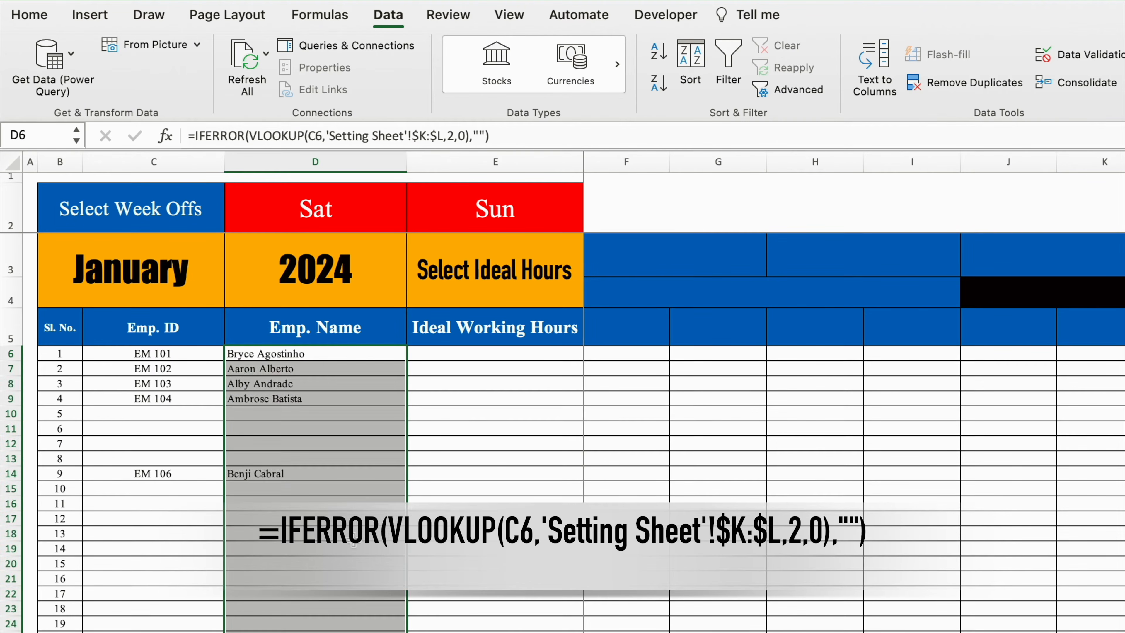
# Add a list validation to the Ideal Working Hours cells from E6 down, with source ='Setting Sheet'!$F$3:$F$14
pyautogui.click(306, 414)
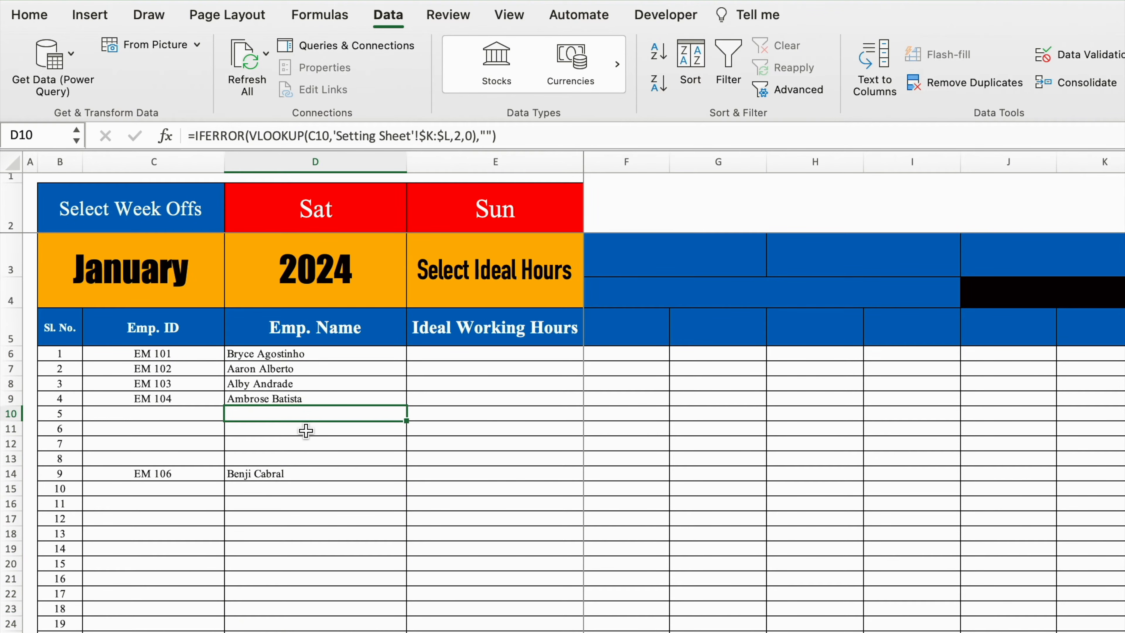
pyautogui.click(478, 353)
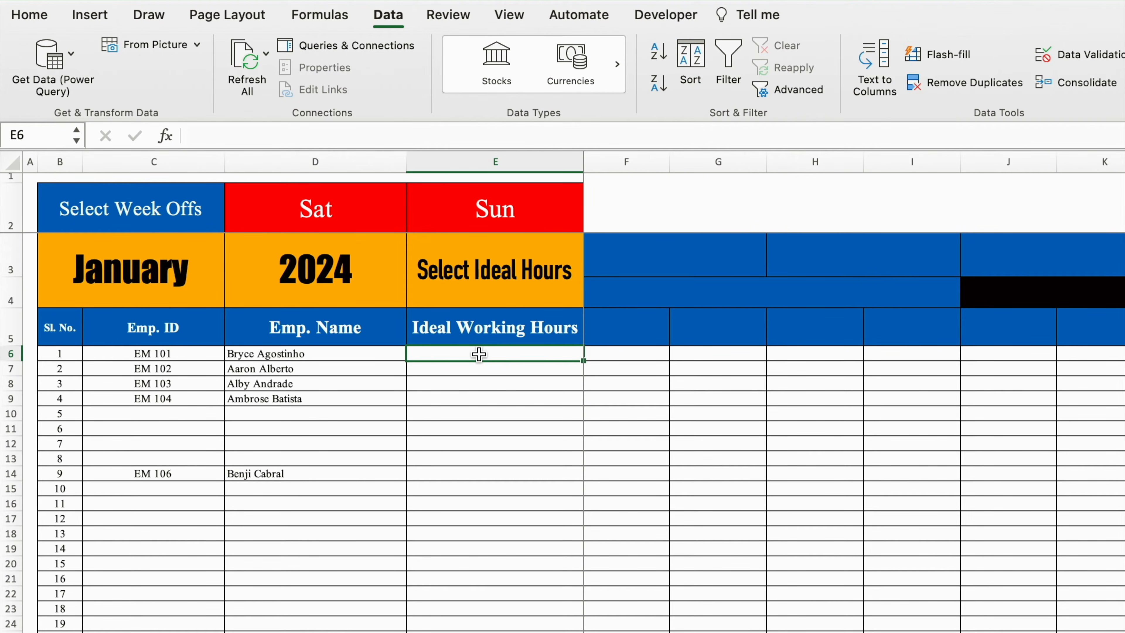
pyautogui.moveTo(479, 355); pyautogui.dragTo(474, 630)
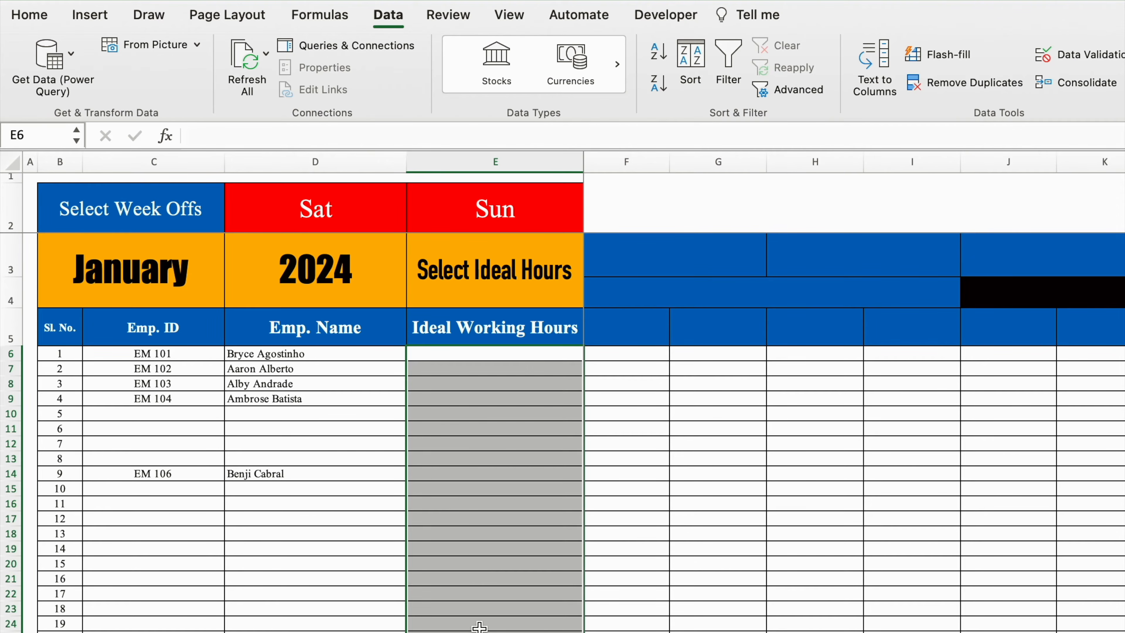
pyautogui.click(1068, 57)
pyautogui.click(754, 228)
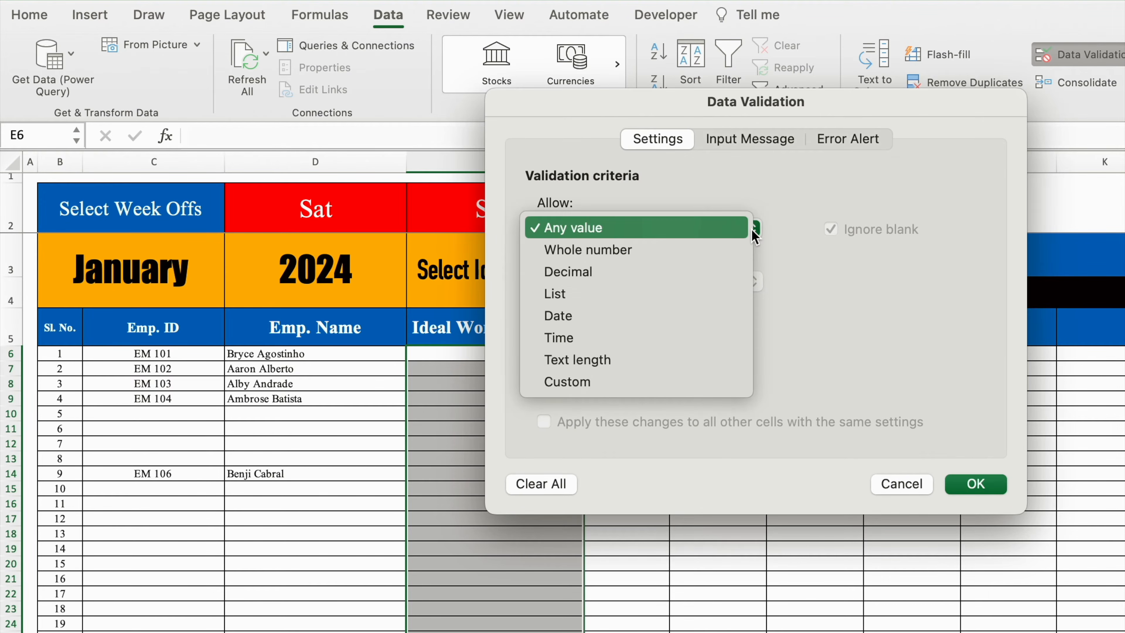
pyautogui.click(646, 294)
pyautogui.click(841, 335)
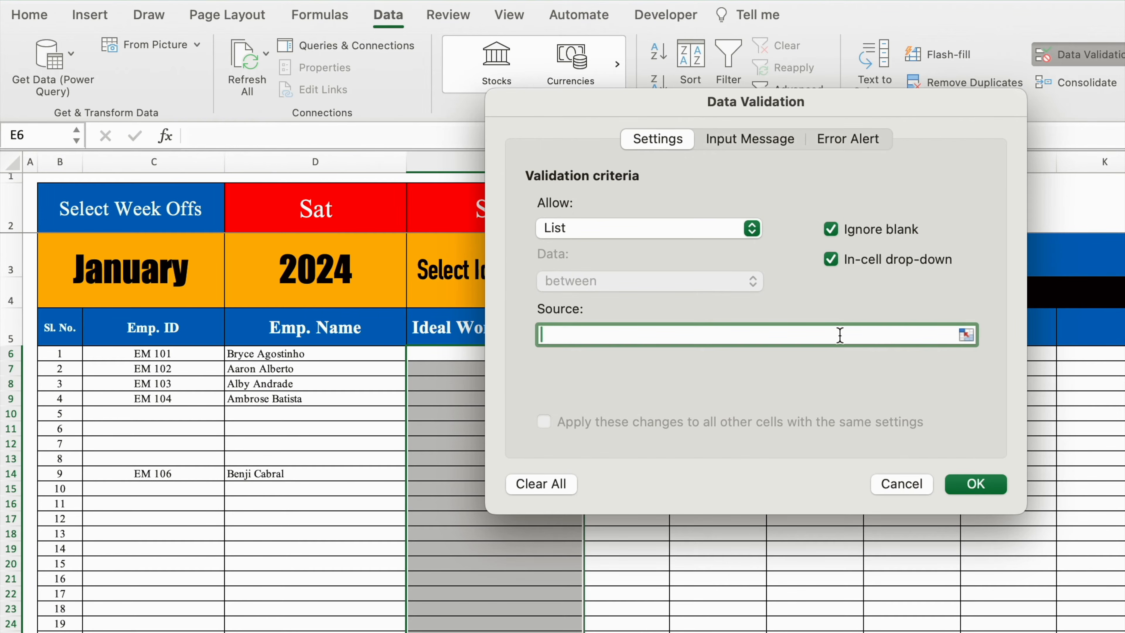
pyautogui.click(966, 335)
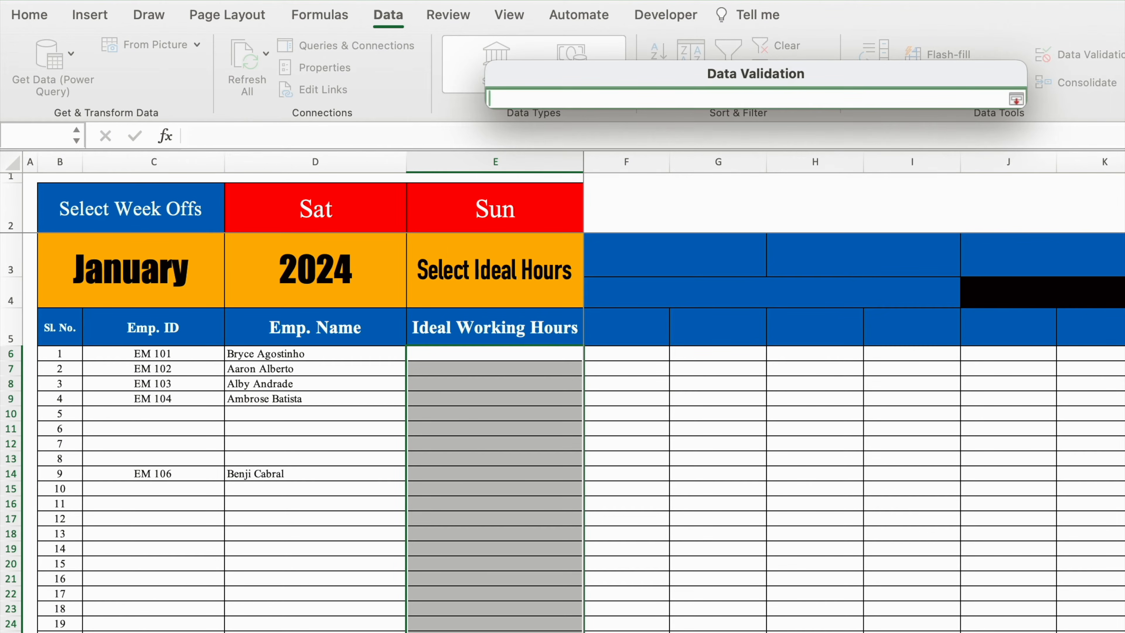
pyautogui.click(328, 632)
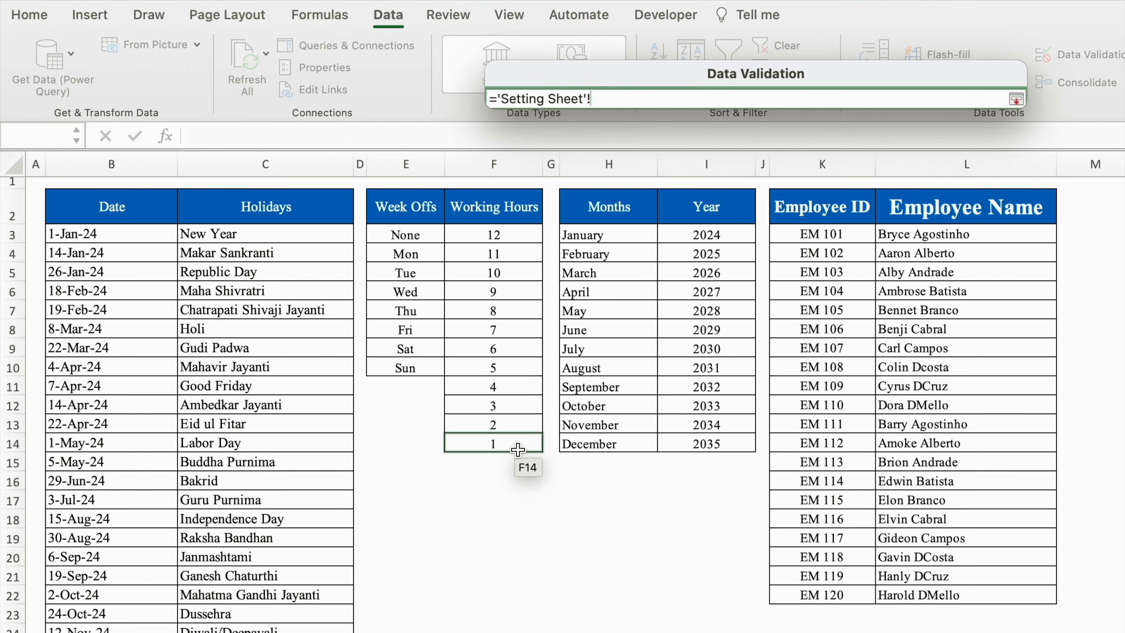
pyautogui.moveTo(511, 237); pyautogui.dragTo(498, 443)
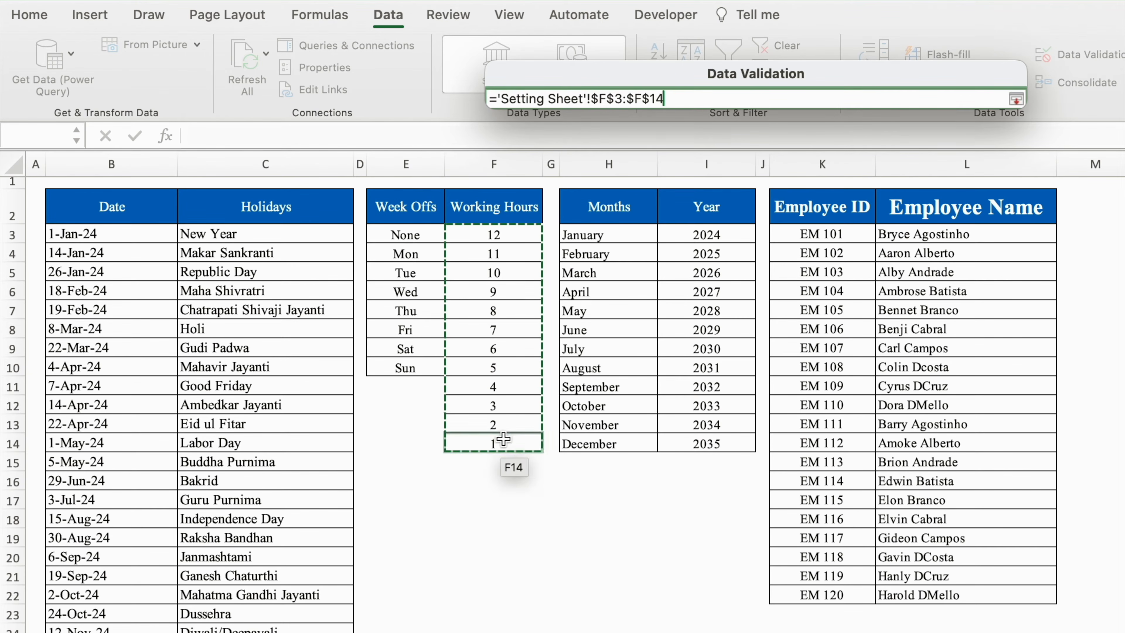
pyautogui.click(1016, 100)
pyautogui.click(977, 484)
# Choose the ideal working hours from the drop-down lists: 9 in E6, 9 in E7, 10 in E8, 12 in E9 and 8 in E14
pyautogui.click(531, 359)
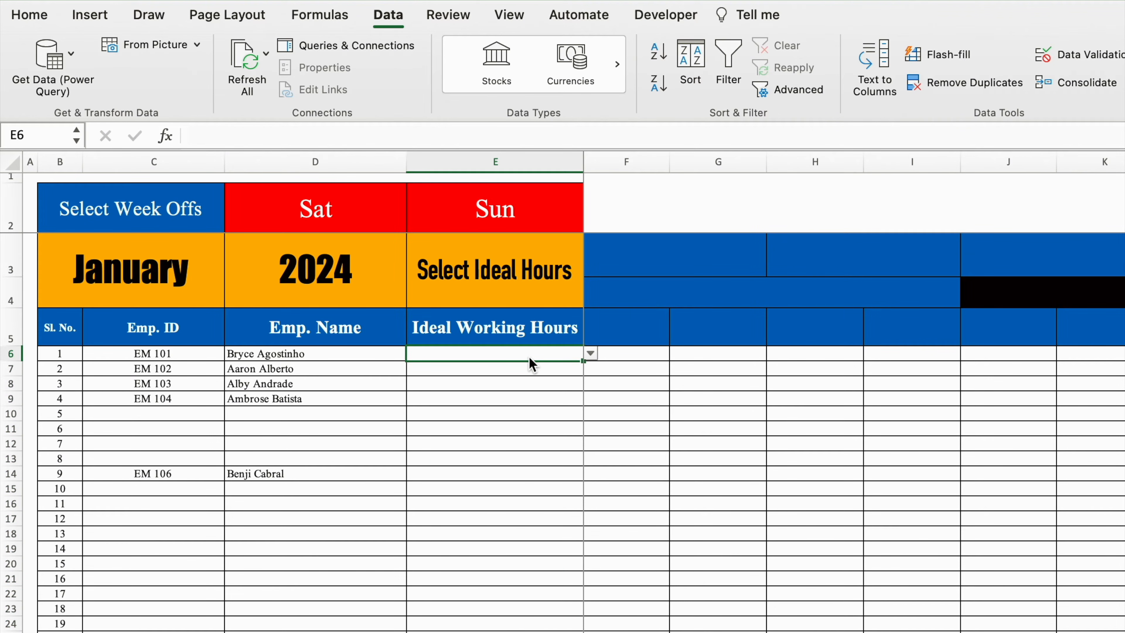
pyautogui.click(591, 356)
pyautogui.click(420, 429)
pyautogui.click(516, 372)
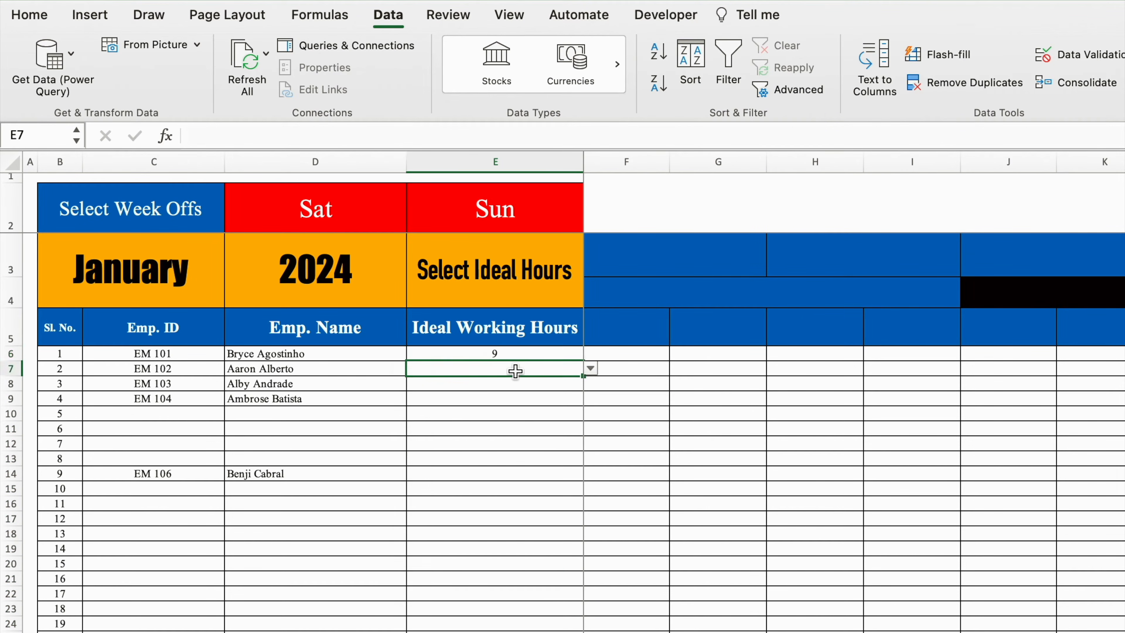
pyautogui.click(592, 368)
pyautogui.click(438, 438)
pyautogui.click(495, 383)
pyautogui.click(592, 383)
pyautogui.click(430, 436)
pyautogui.click(495, 399)
pyautogui.click(592, 398)
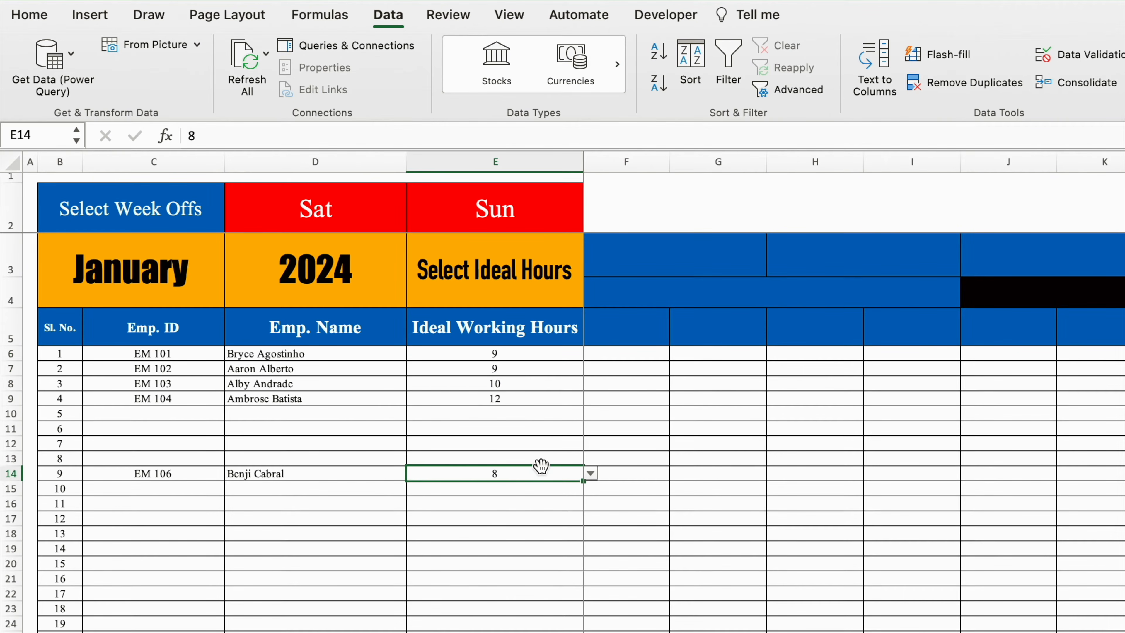
pyautogui.click(539, 425)
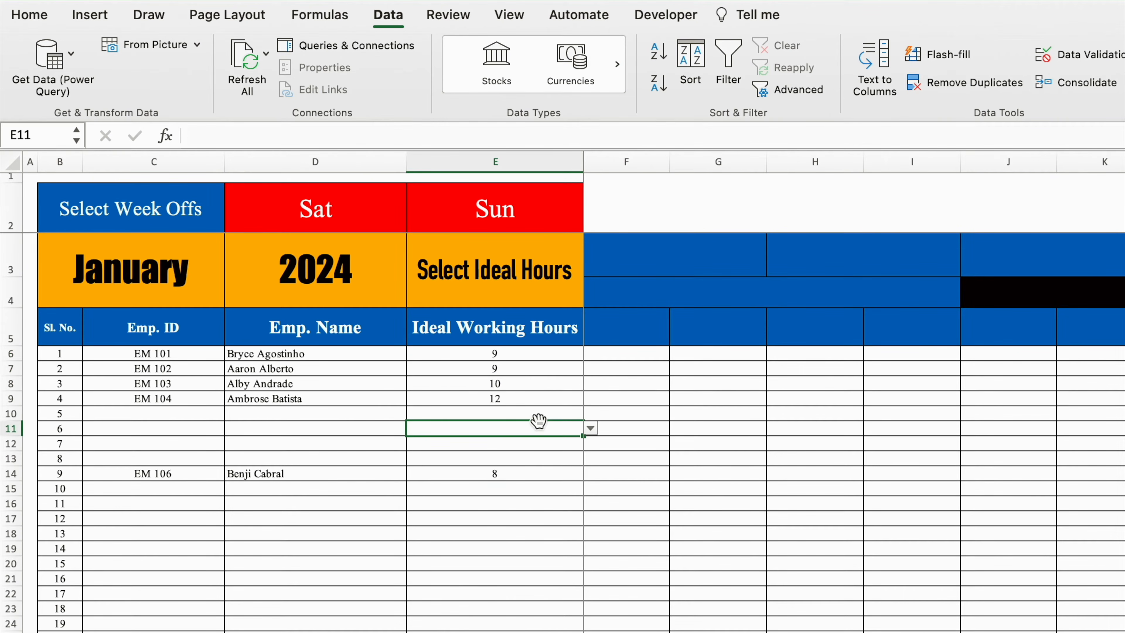
pyautogui.click(534, 356)
pyautogui.click(539, 384)
pyautogui.click(551, 398)
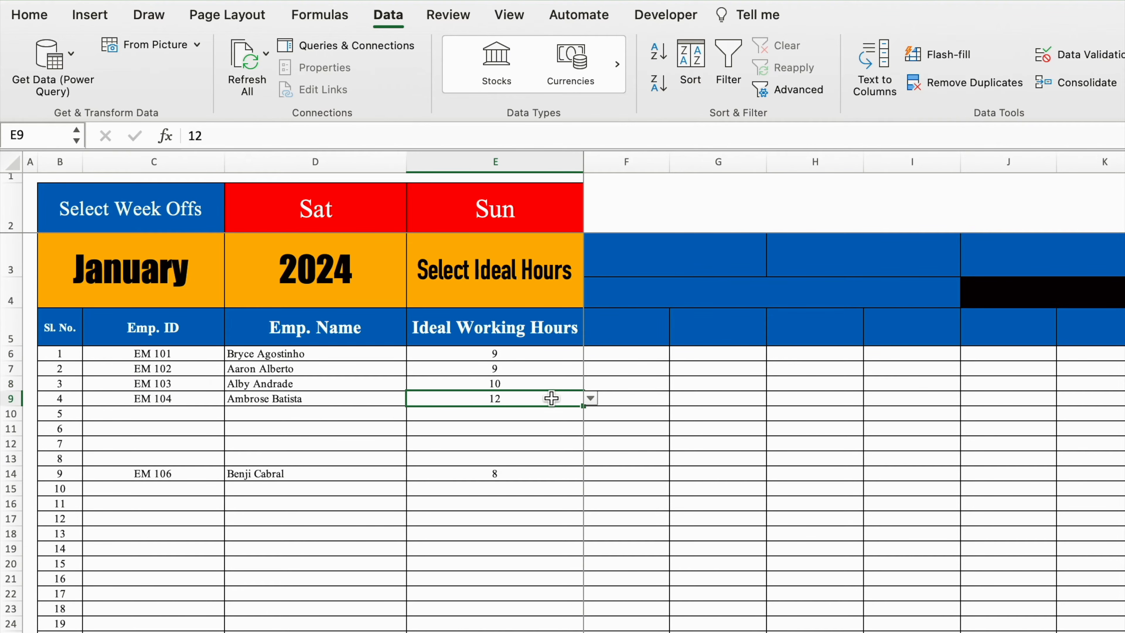
pyautogui.click(545, 474)
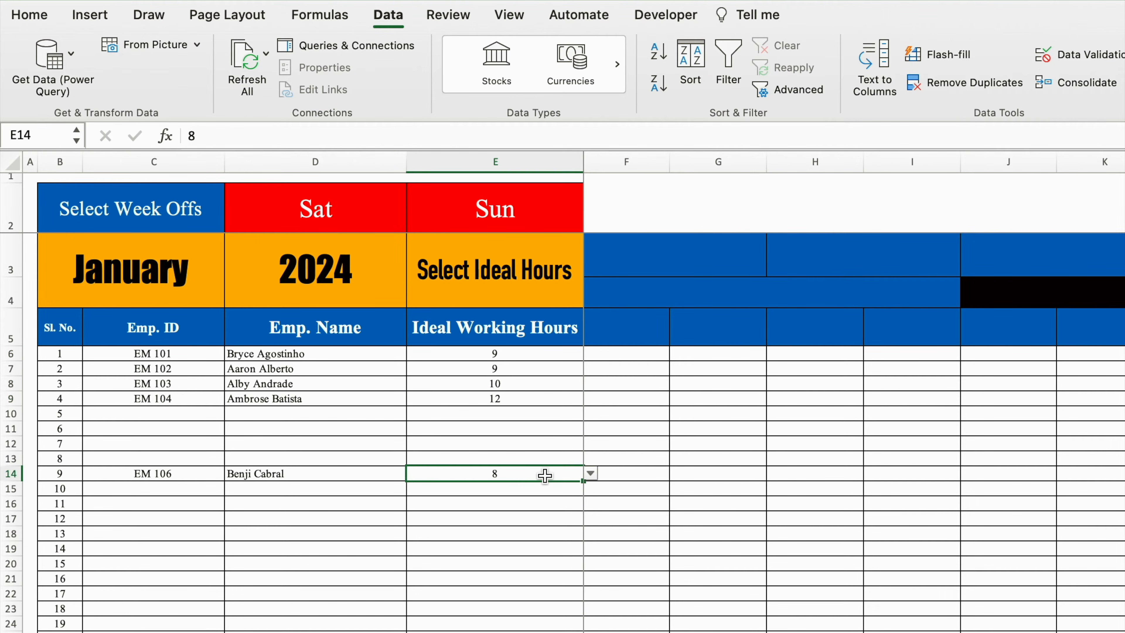
# Enter the headers Chick in Time, Check out Time, Working Hours and Over time in F5:I5
pyautogui.click(638, 333)
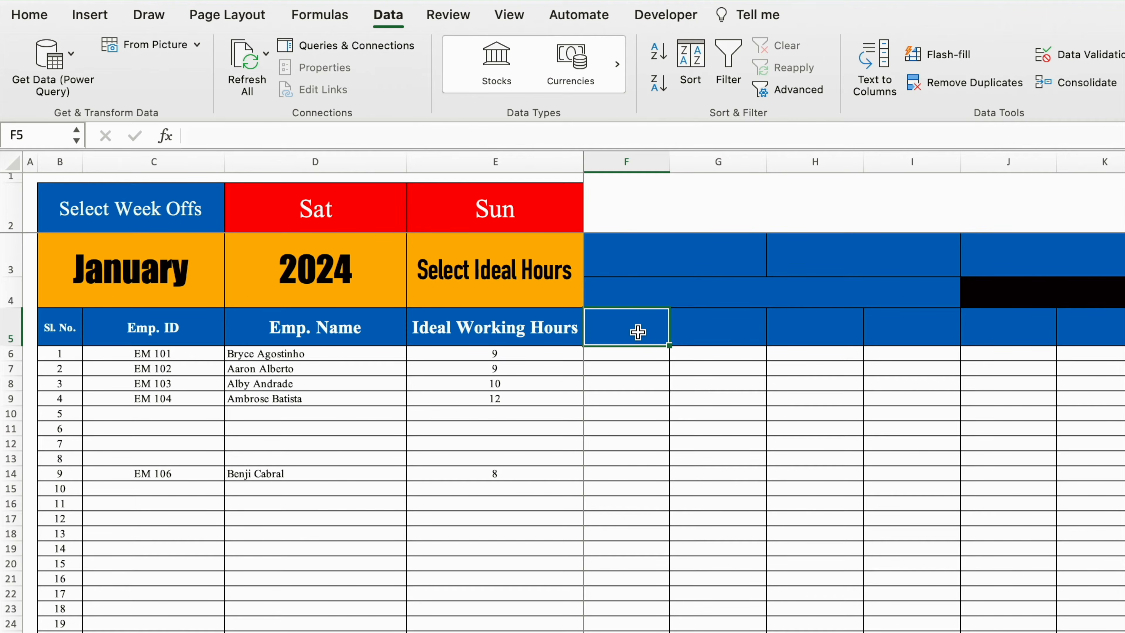
pyautogui.write('Chick in Time')
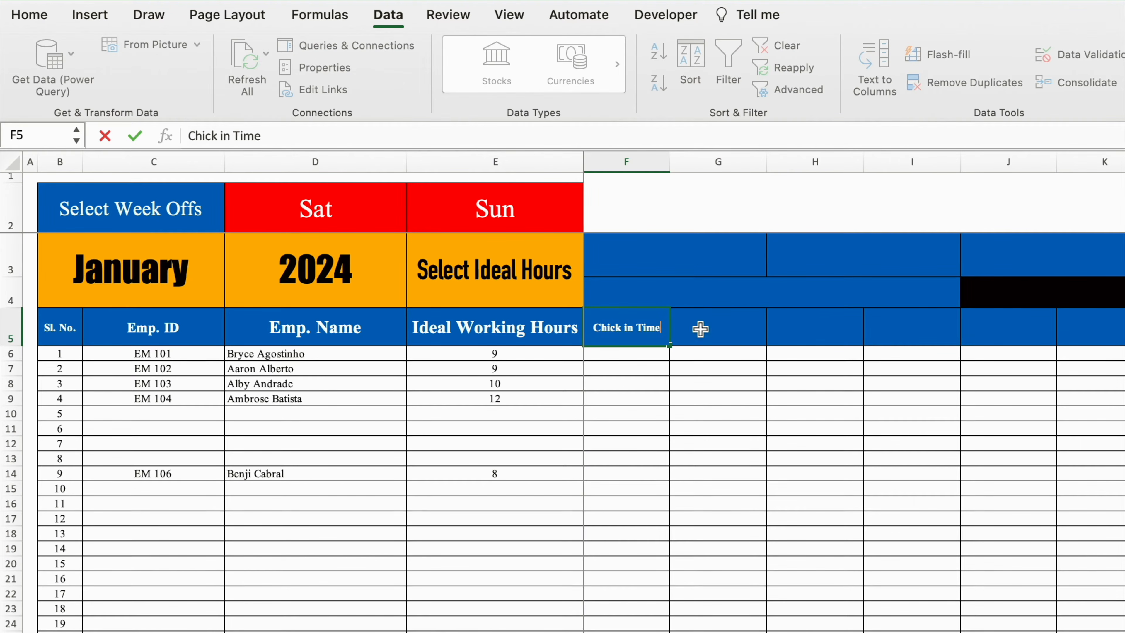
pyautogui.press('Tab')
pyautogui.write('Check out Time')
pyautogui.press('Tab')
pyautogui.write('Working Hours')
pyautogui.press('Tab')
pyautogui.write('Over time')
pyautogui.click(909, 258)
# Enter =DATEVALUE("1"&B3&D3) in the merged cell F4 above the time headers
pyautogui.click(804, 292)
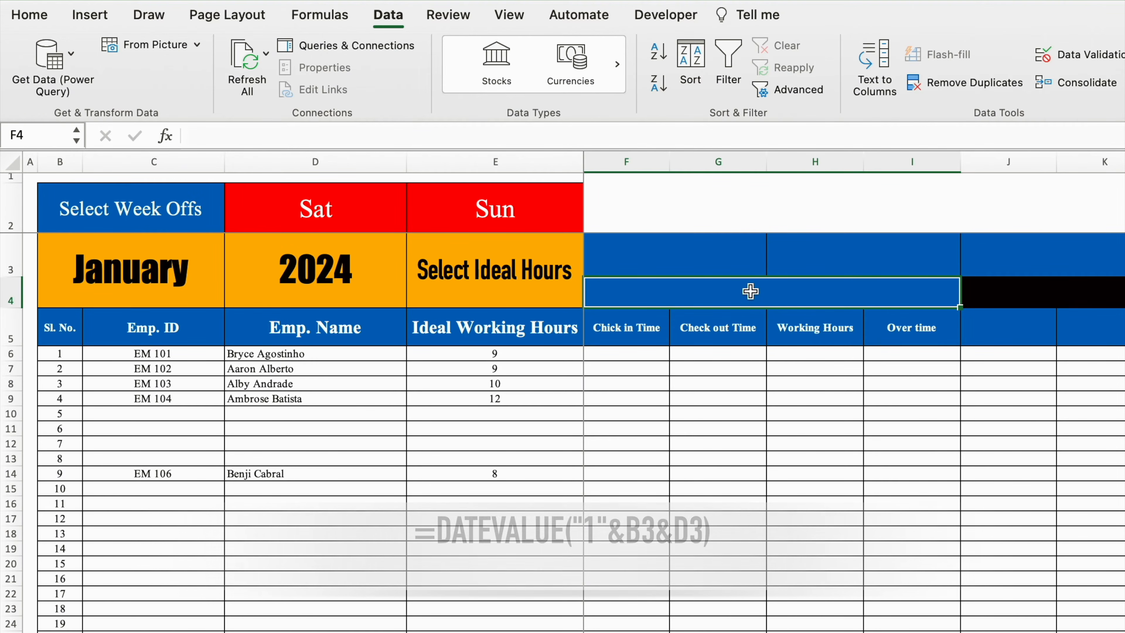
pyautogui.write('=')
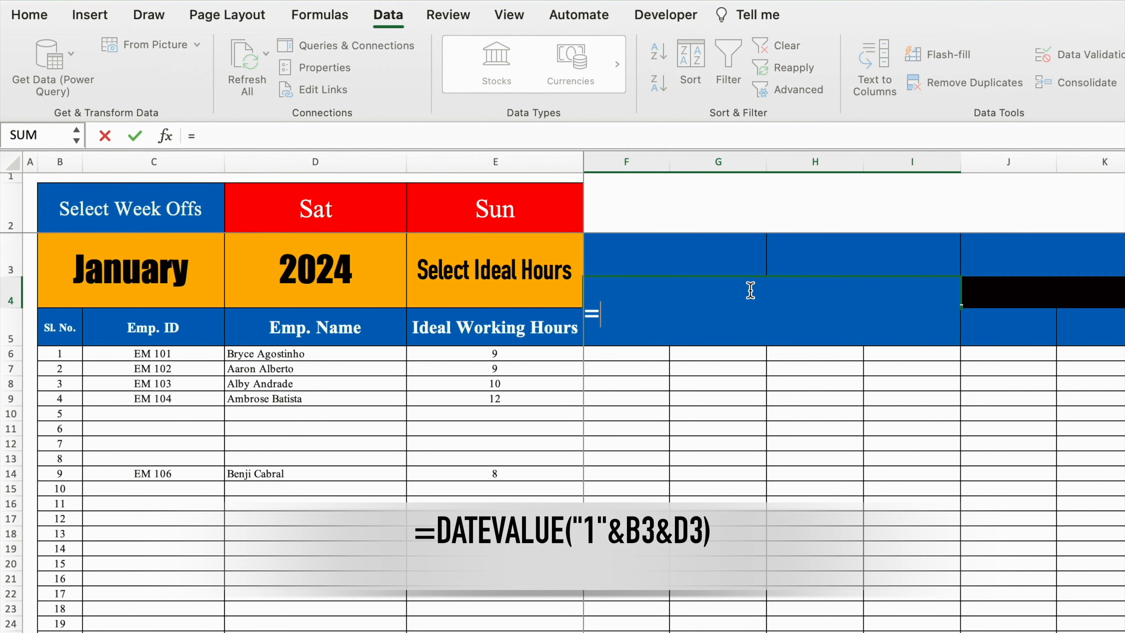
pyautogui.write('date')
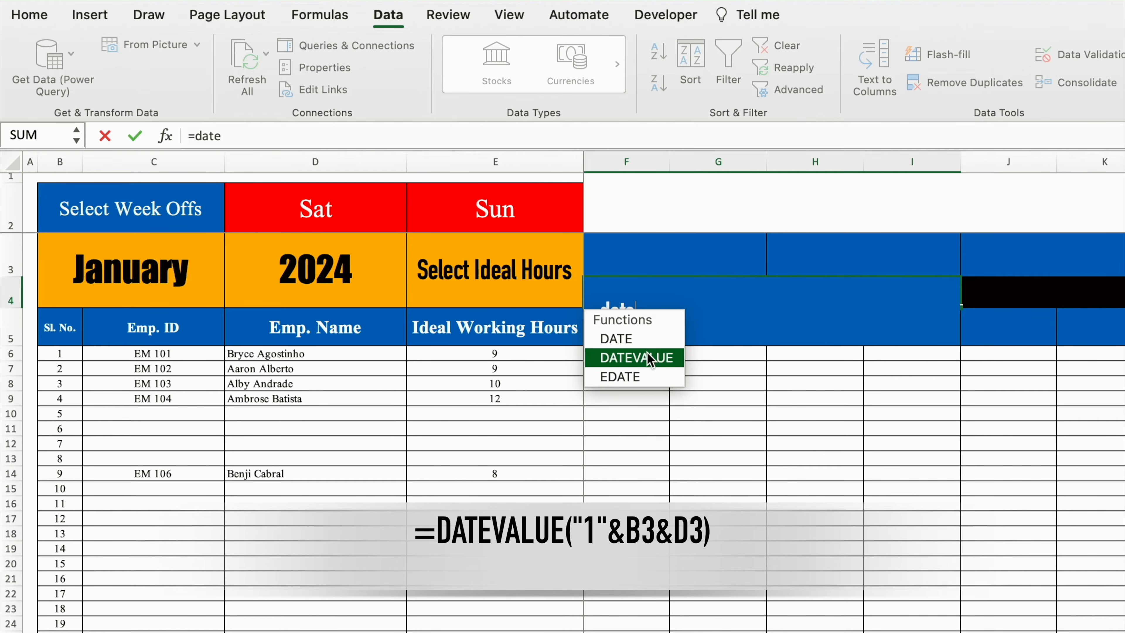
pyautogui.doubleClick(648, 357)
pyautogui.write('"1')
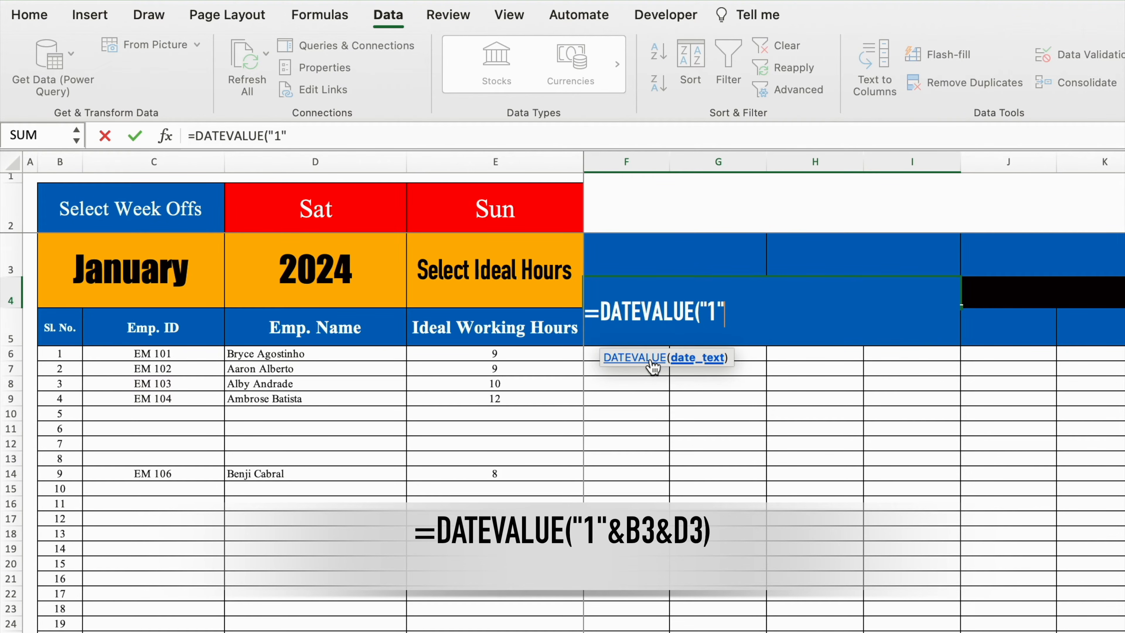
pyautogui.write('"&')
pyautogui.click(185, 264)
pyautogui.write('&')
pyautogui.click(297, 269)
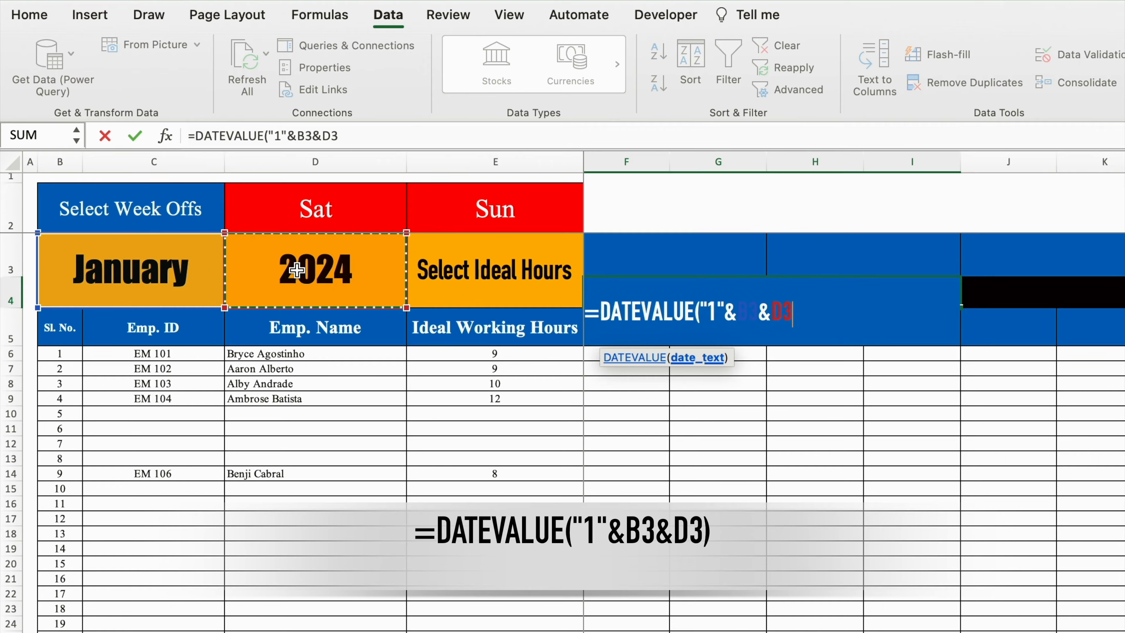
pyautogui.write(')')
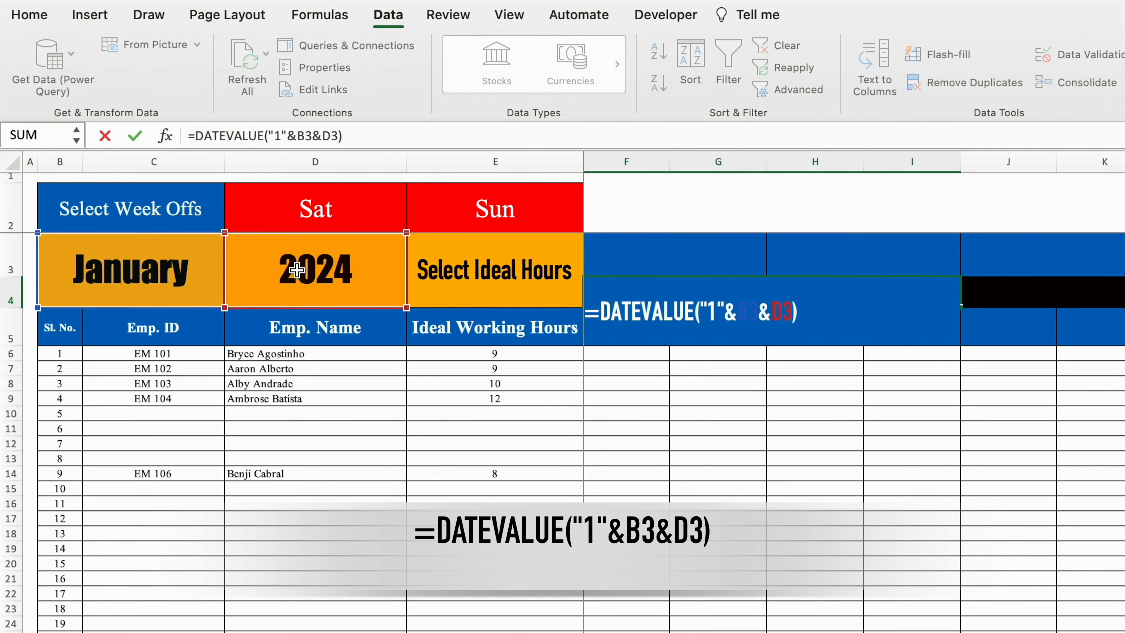
pyautogui.press('Return')
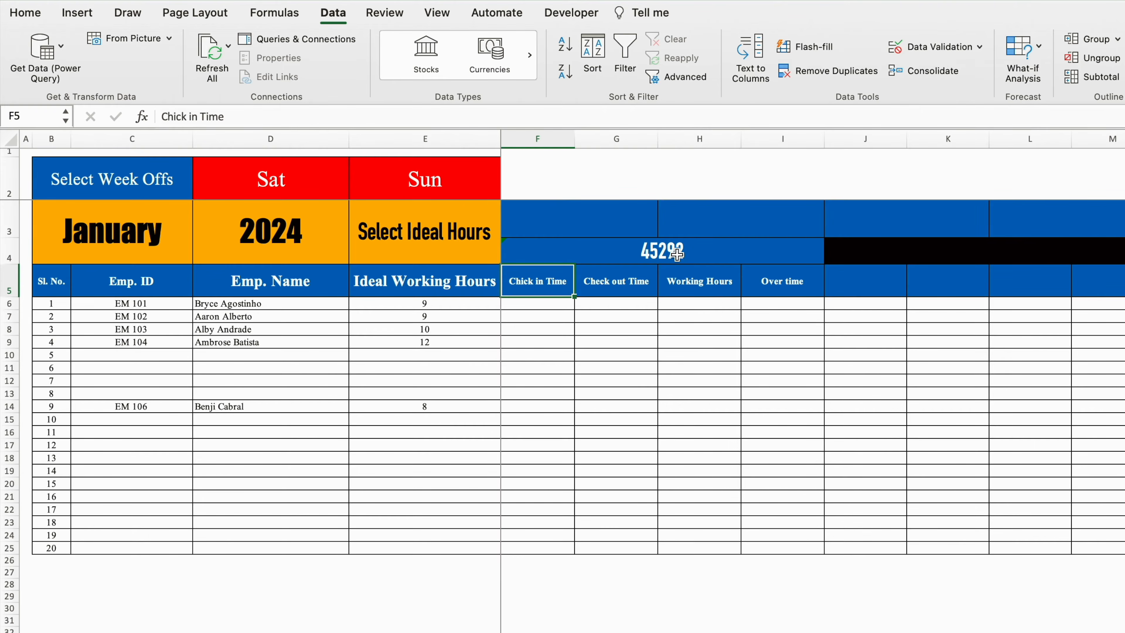
# Format the row 4 date cells from F4 across as Date, using the 14-Mar-12 type with a two-digit day
pyautogui.moveTo(674, 252); pyautogui.dragTo(861, 253)
pyautogui.rightClick(861, 253)
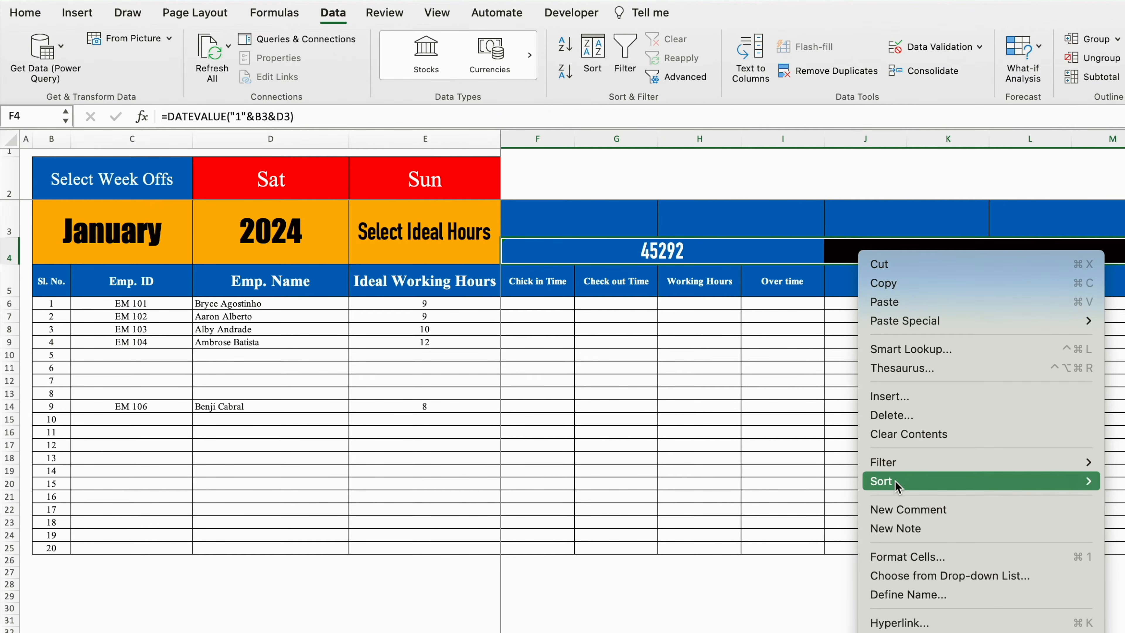
pyautogui.click(908, 556)
pyautogui.moveTo(999, 200); pyautogui.dragTo(716, 99)
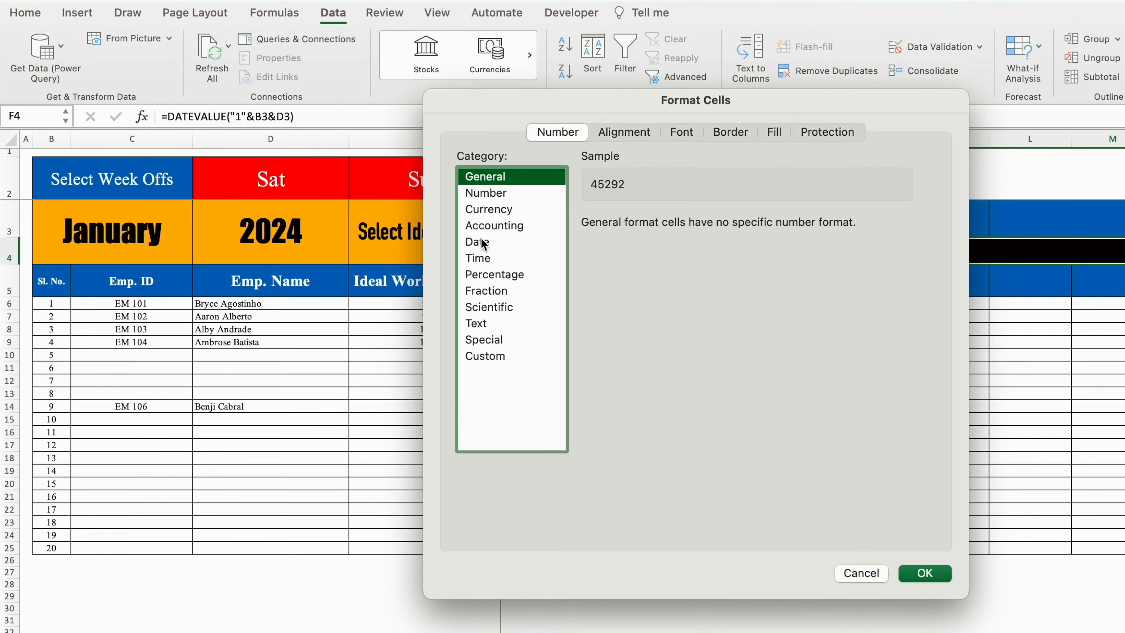
pyautogui.click(485, 247)
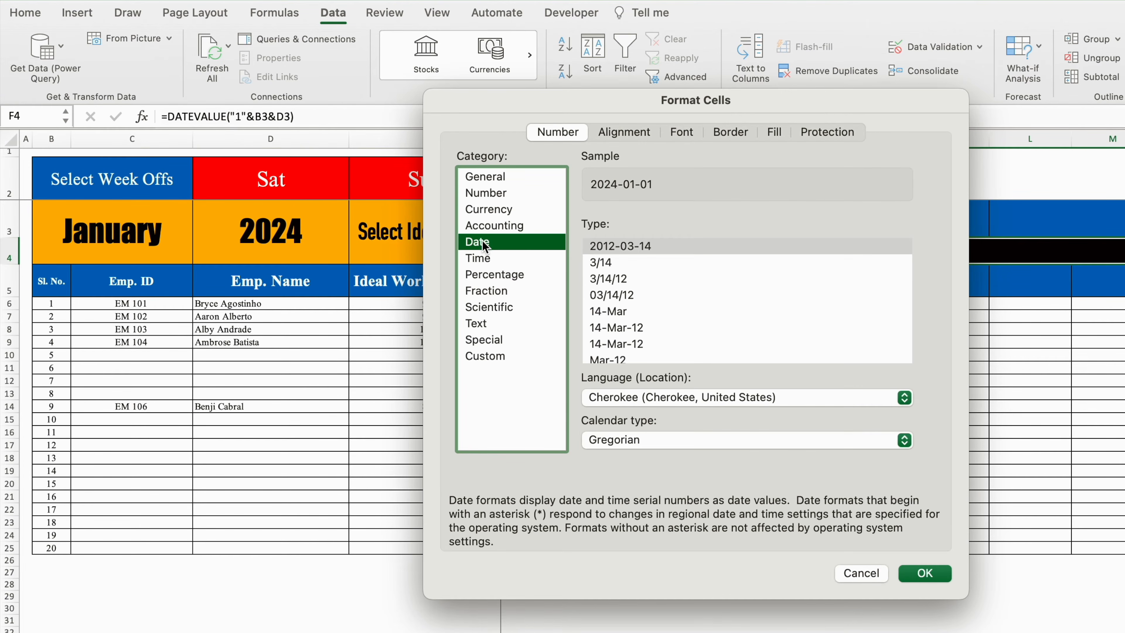
pyautogui.click(630, 345)
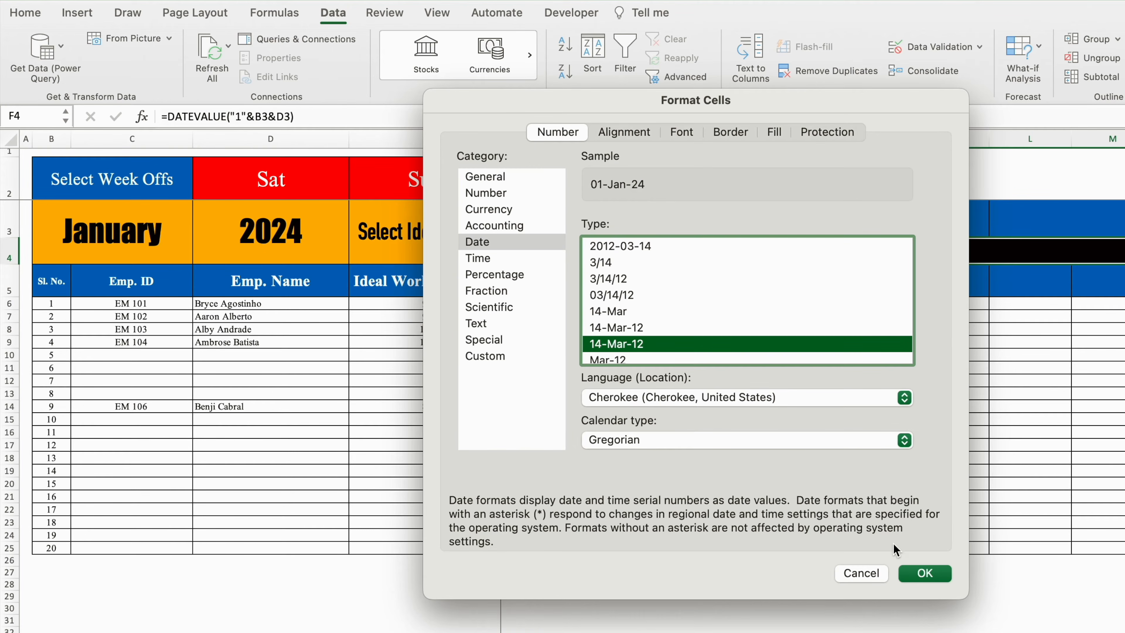
pyautogui.click(925, 575)
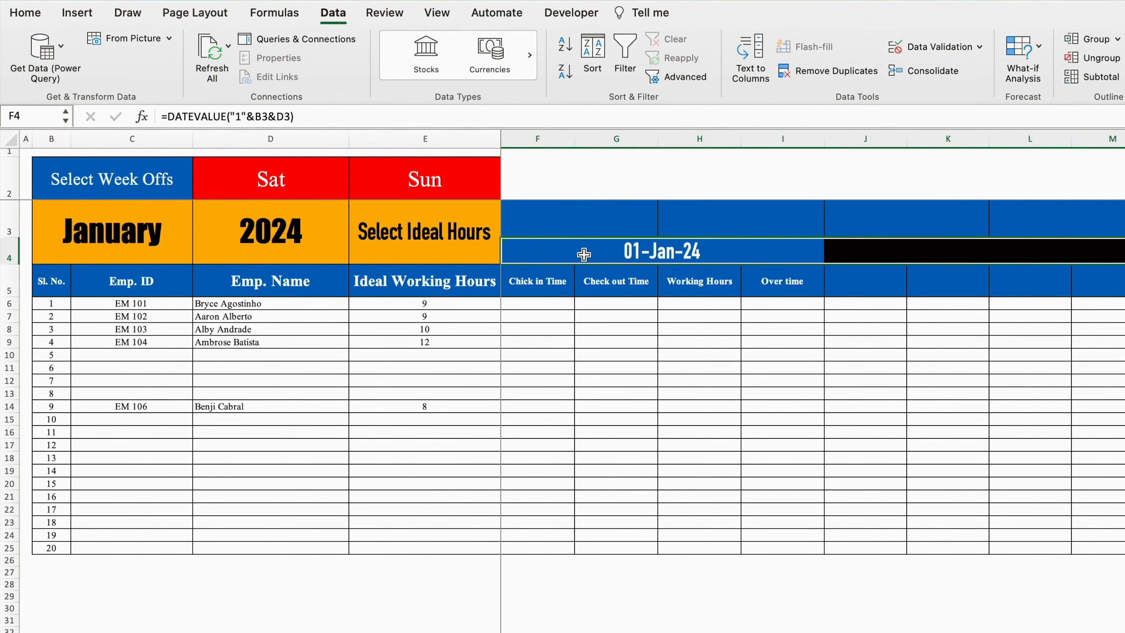
# Switch the month in B3 to February and back to January to check that the date in F4 follows
pyautogui.click(602, 254)
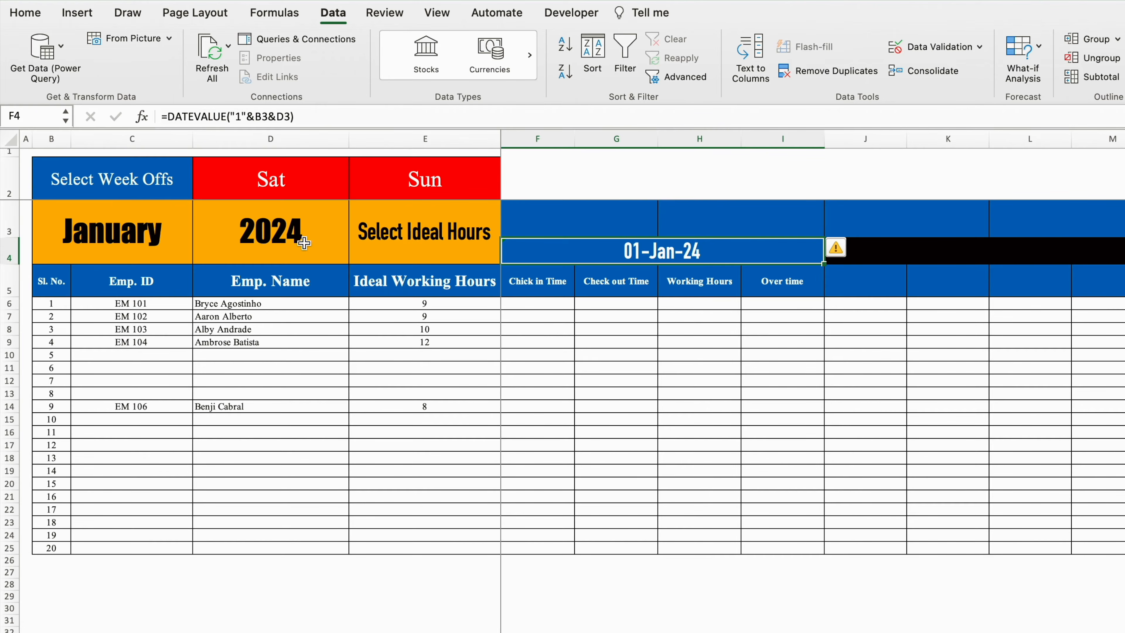
pyautogui.click(78, 235)
pyautogui.click(200, 229)
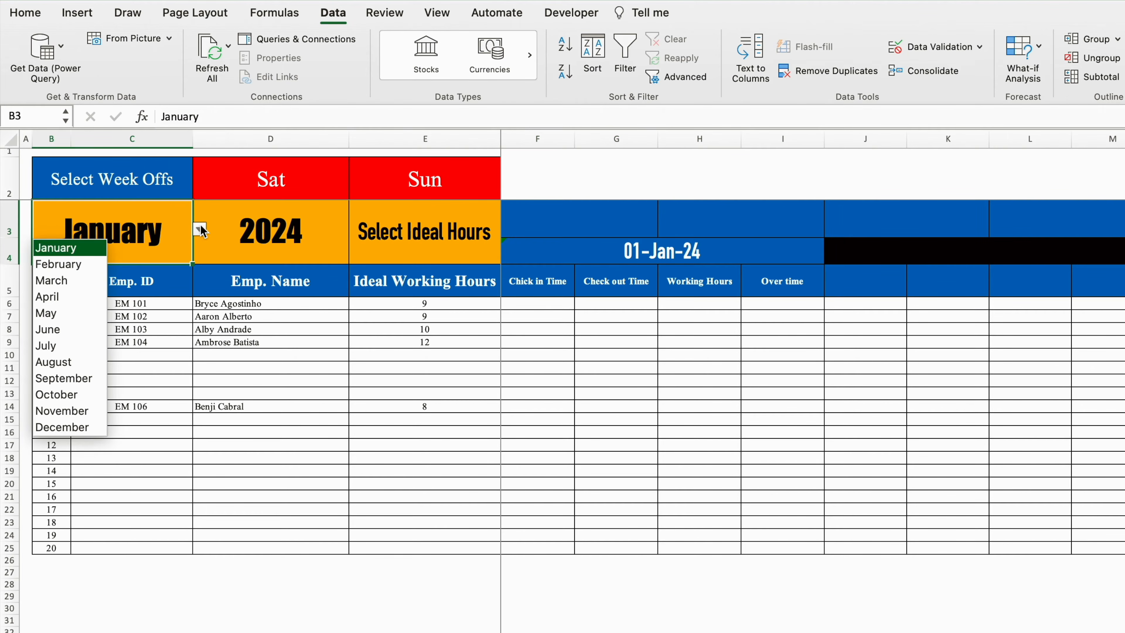
pyautogui.click(70, 265)
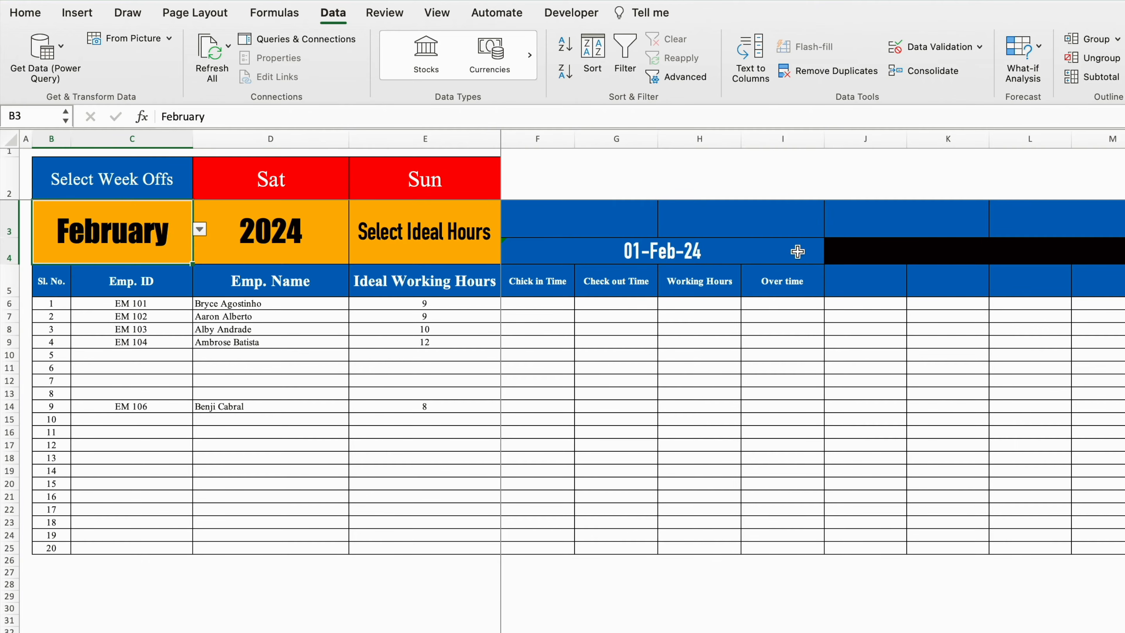
pyautogui.click(200, 229)
pyautogui.click(67, 248)
pyautogui.click(780, 252)
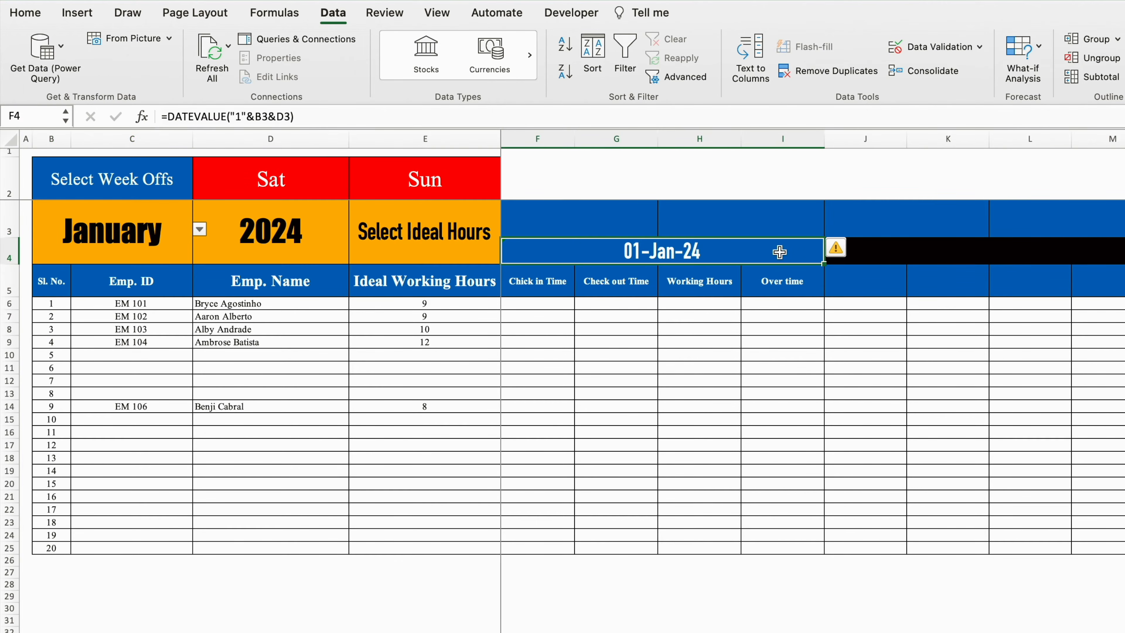
# Enter =IF(F4<EOMONTH($F$4,0),F4+1,"") in the merged black date cell J4 to produce the following day's date
pyautogui.click(886, 253)
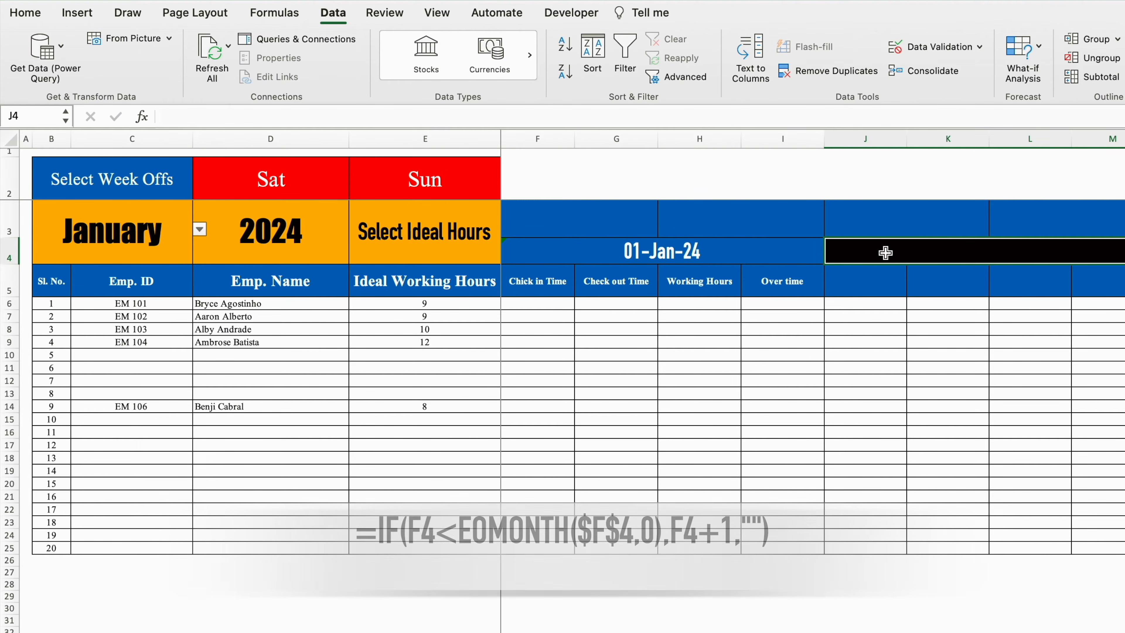
pyautogui.write('=if')
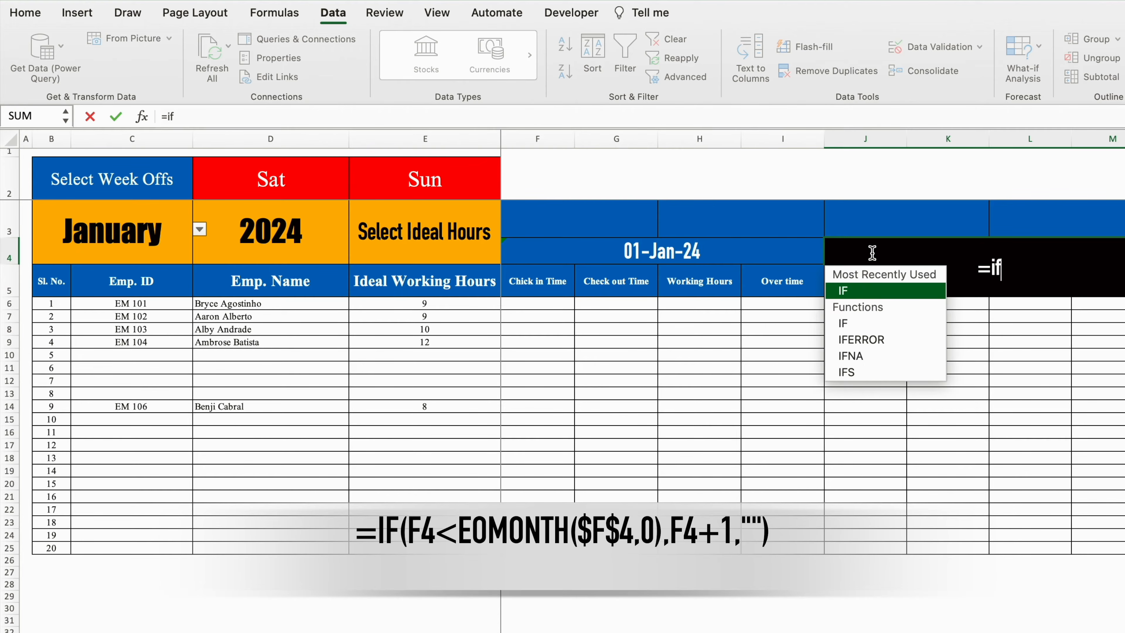
pyautogui.press('Tab')
pyautogui.click(686, 252)
pyautogui.write('<')
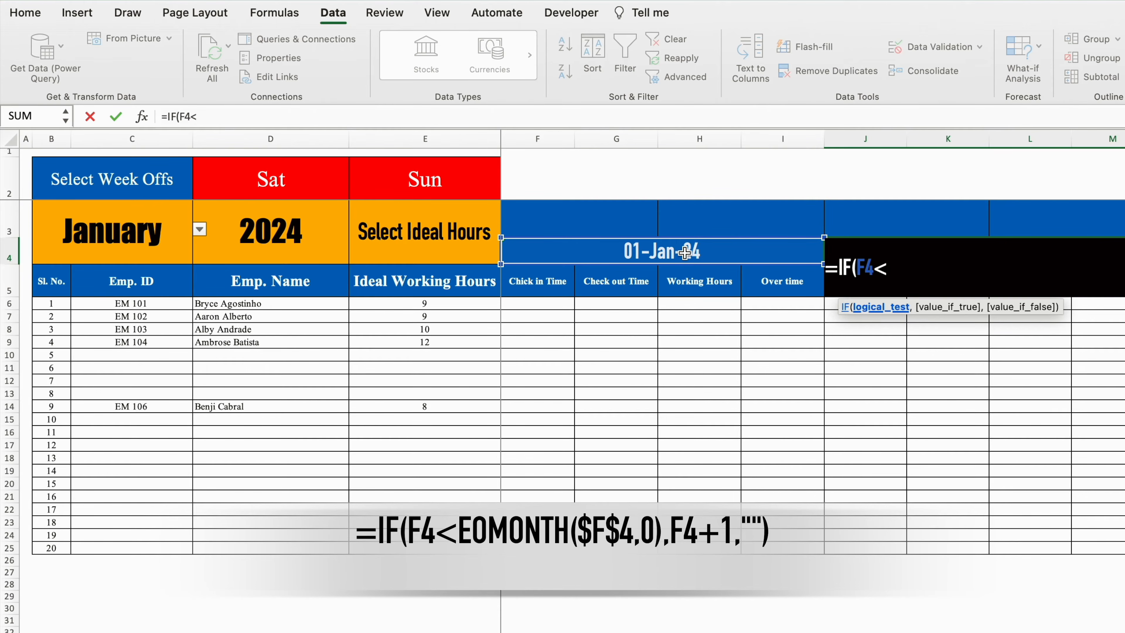
pyautogui.write('Eo')
pyautogui.doubleClick(867, 291)
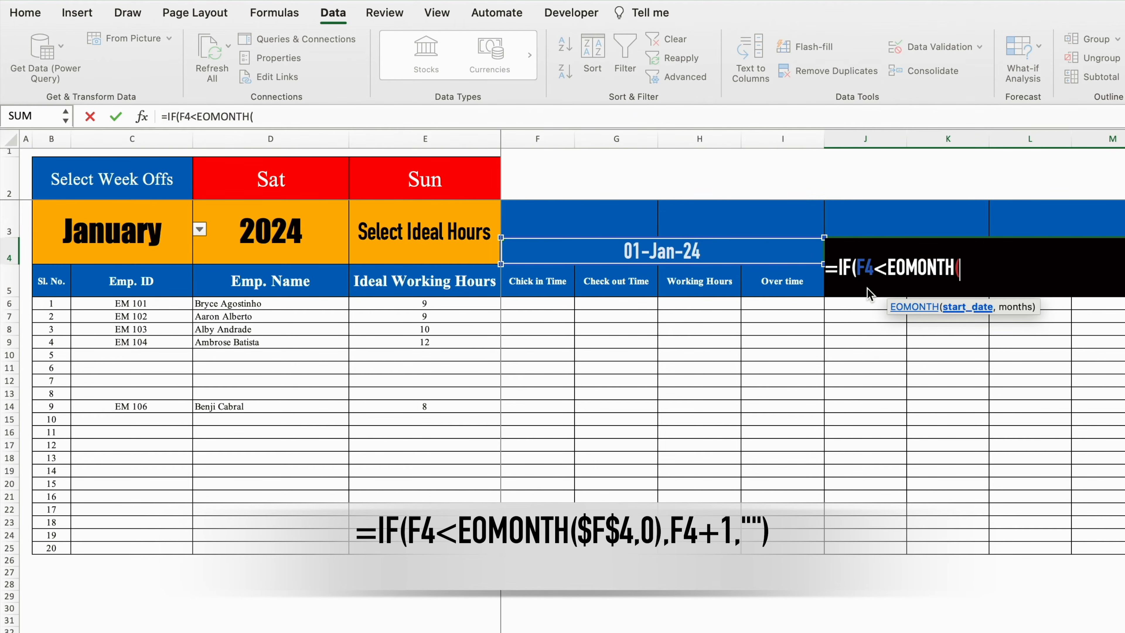
pyautogui.click(731, 256)
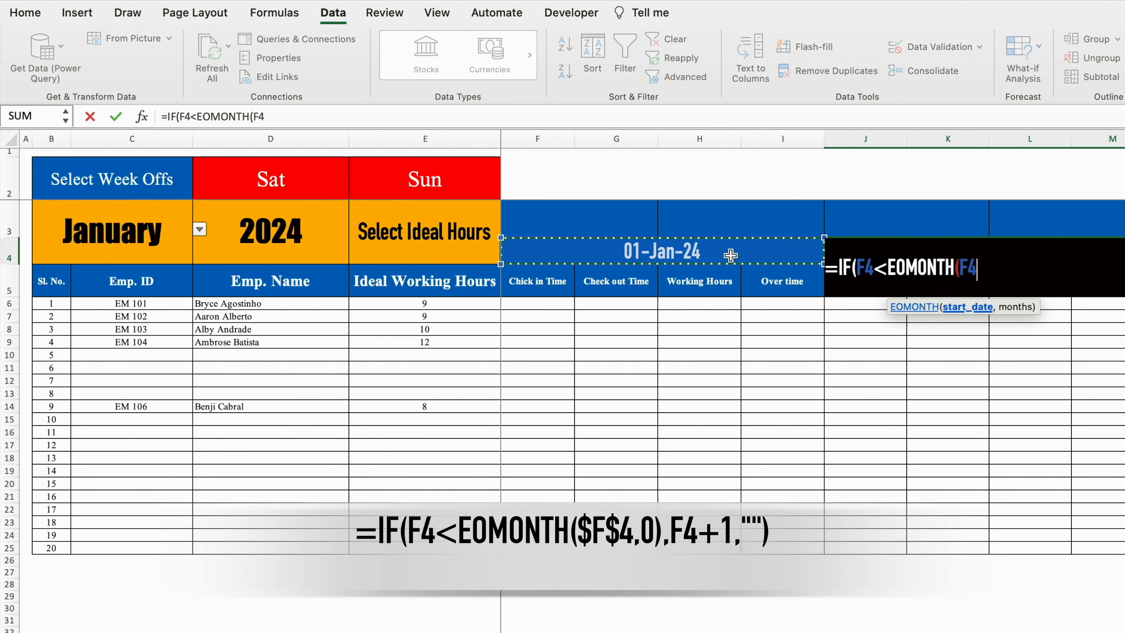
pyautogui.press('F4')
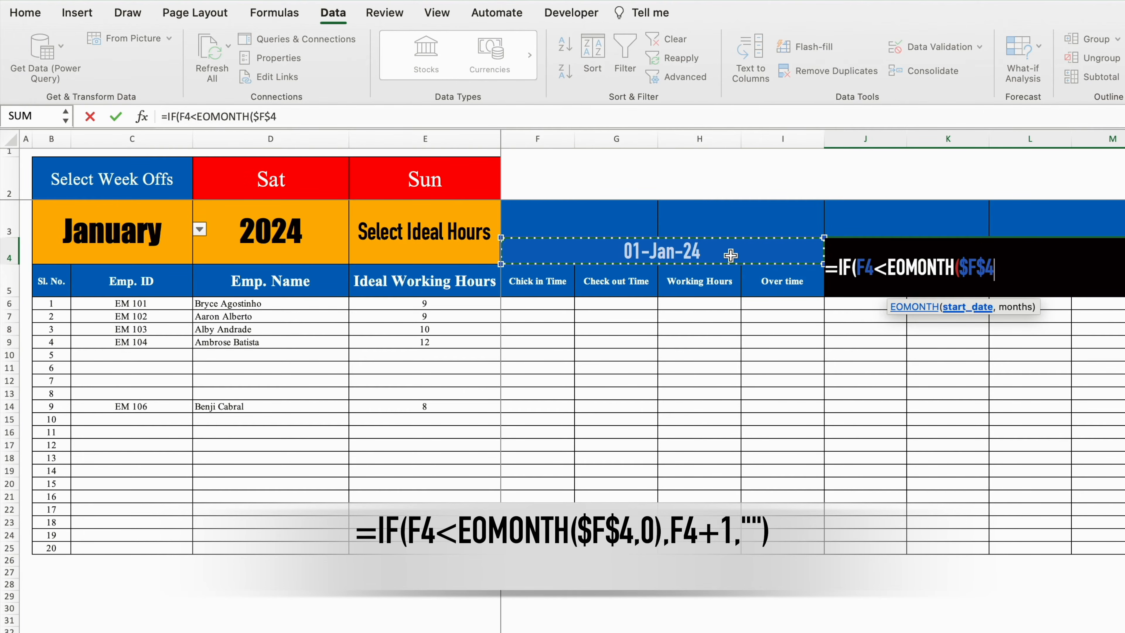
pyautogui.write(',')
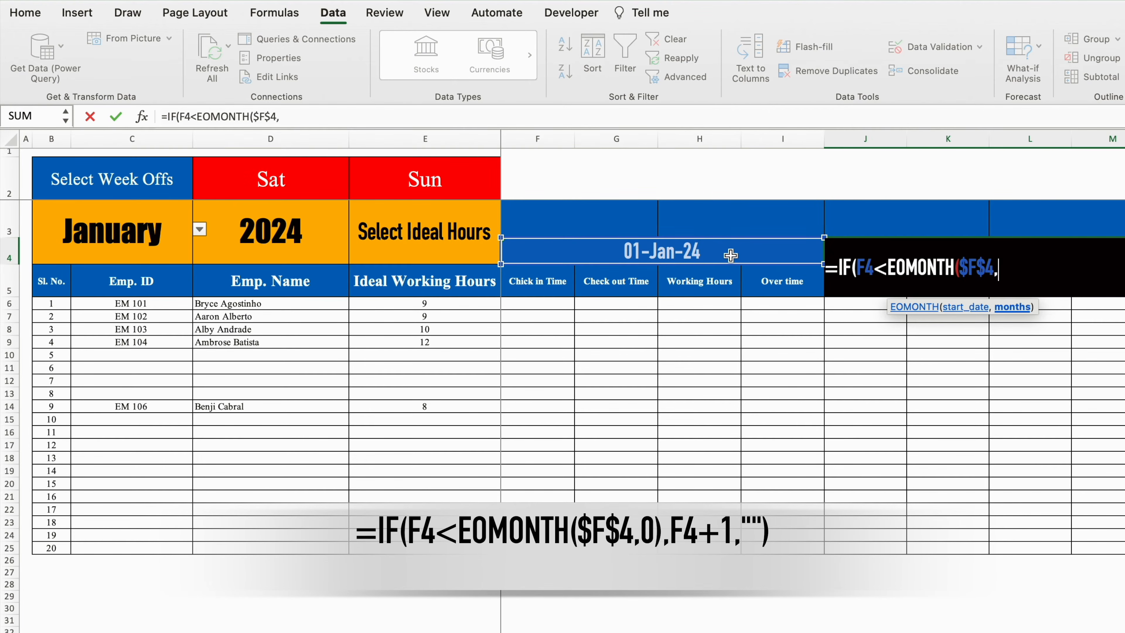
pyautogui.write('0)')
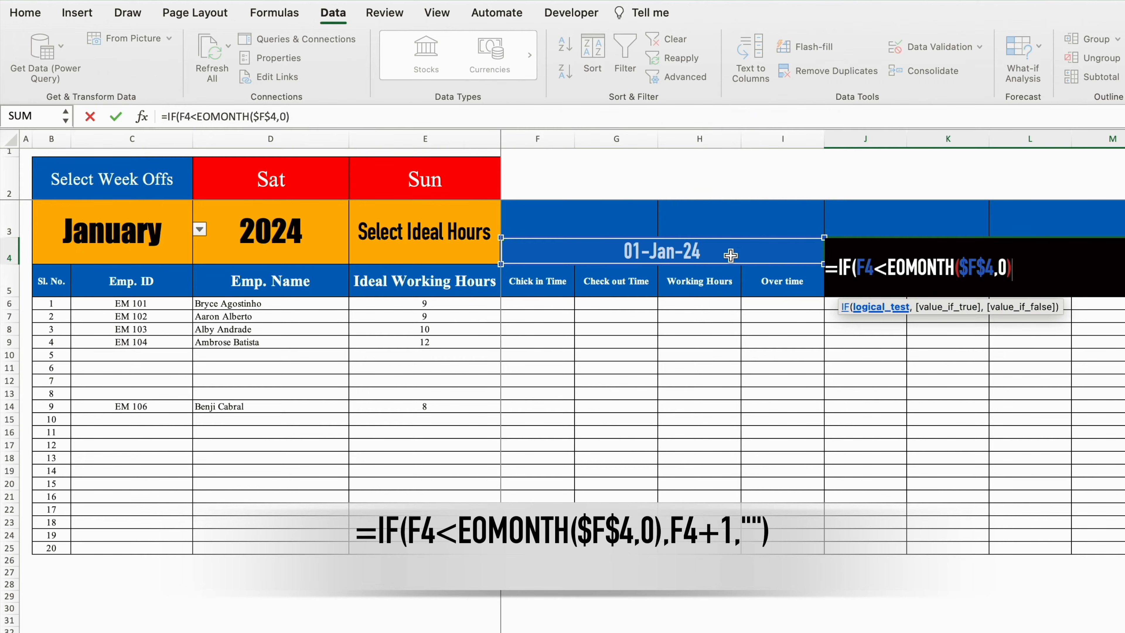
pyautogui.write(',')
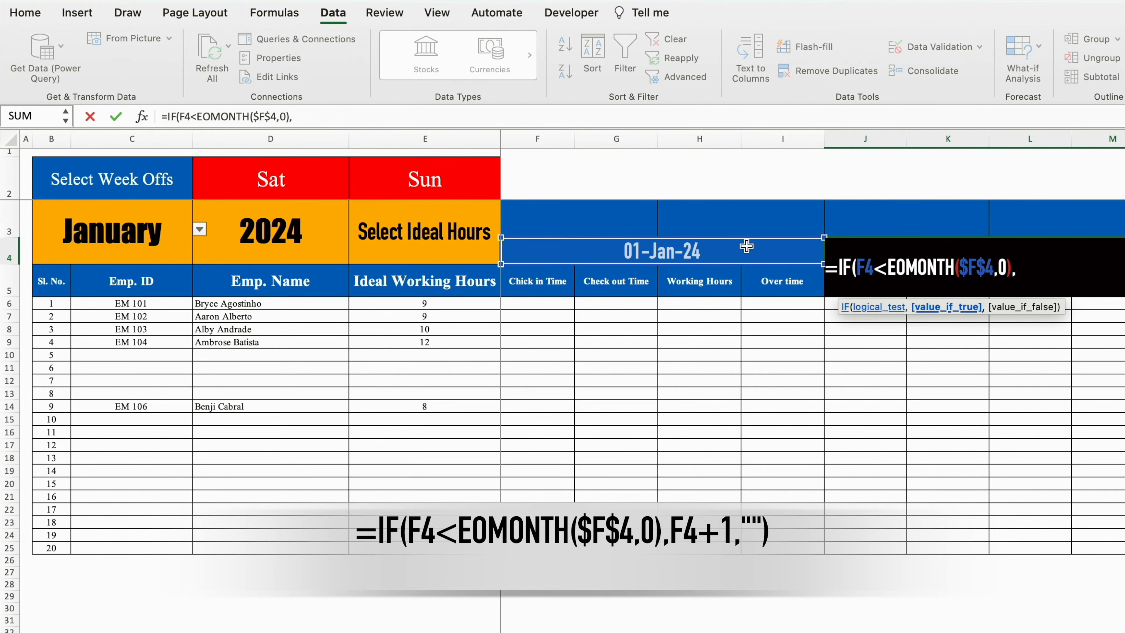
pyautogui.click(732, 252)
pyautogui.write('+')
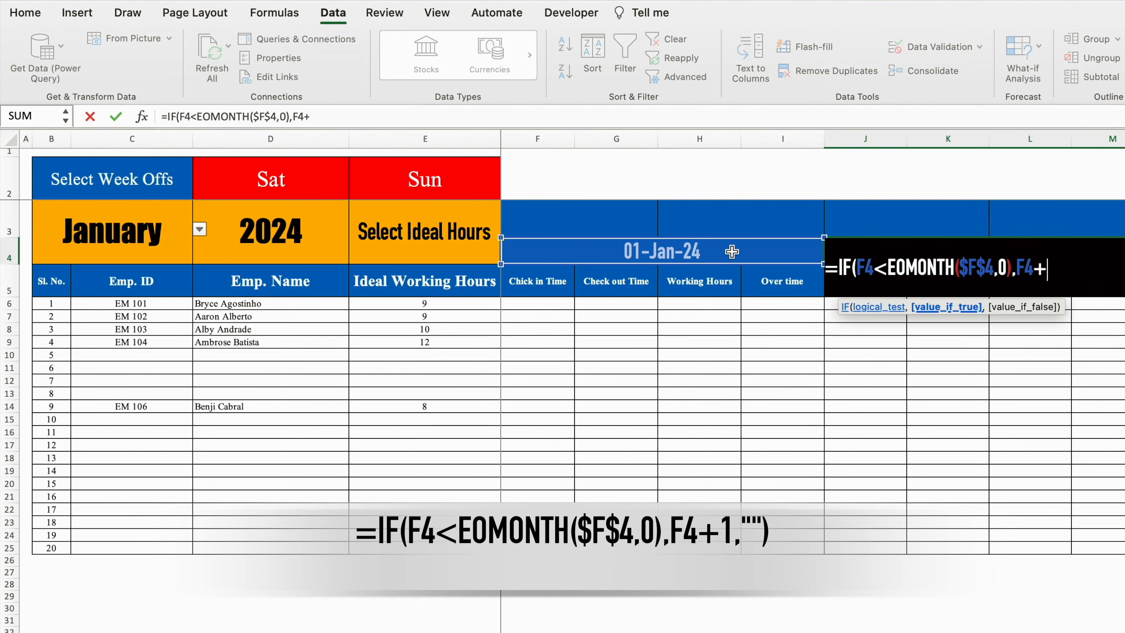
pyautogui.write('1,')
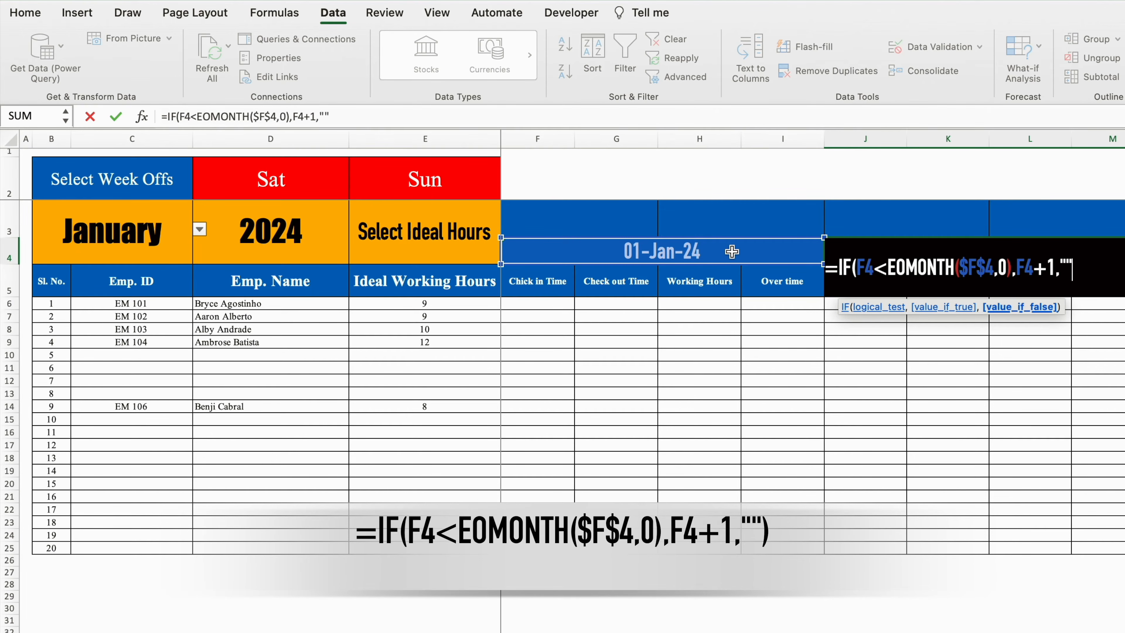
pyautogui.write('"")')
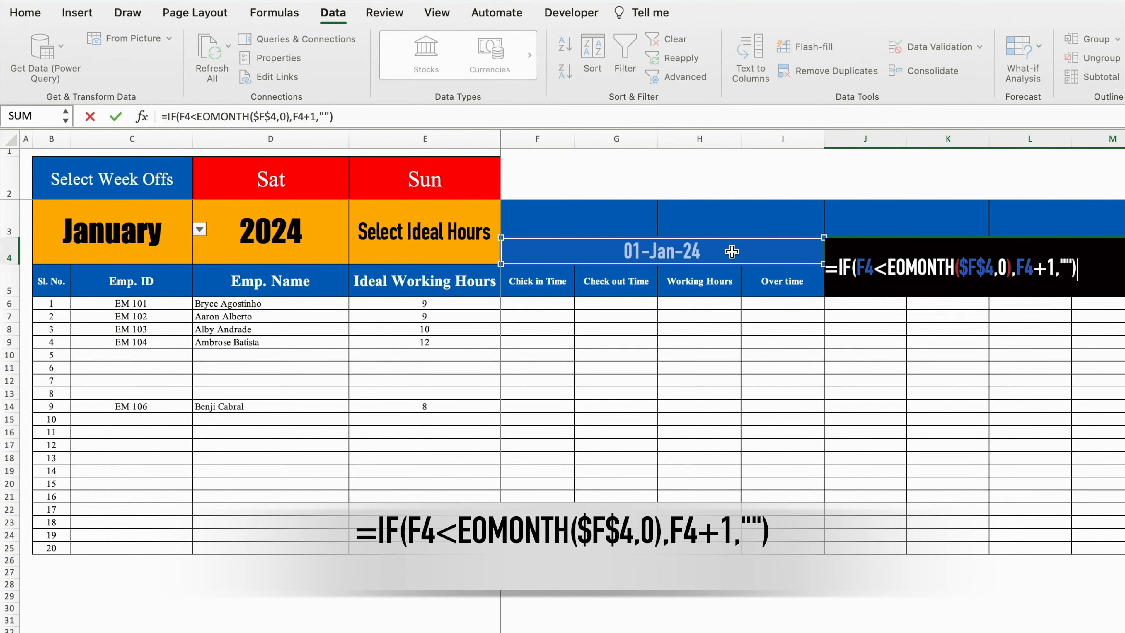
pyautogui.press('Return')
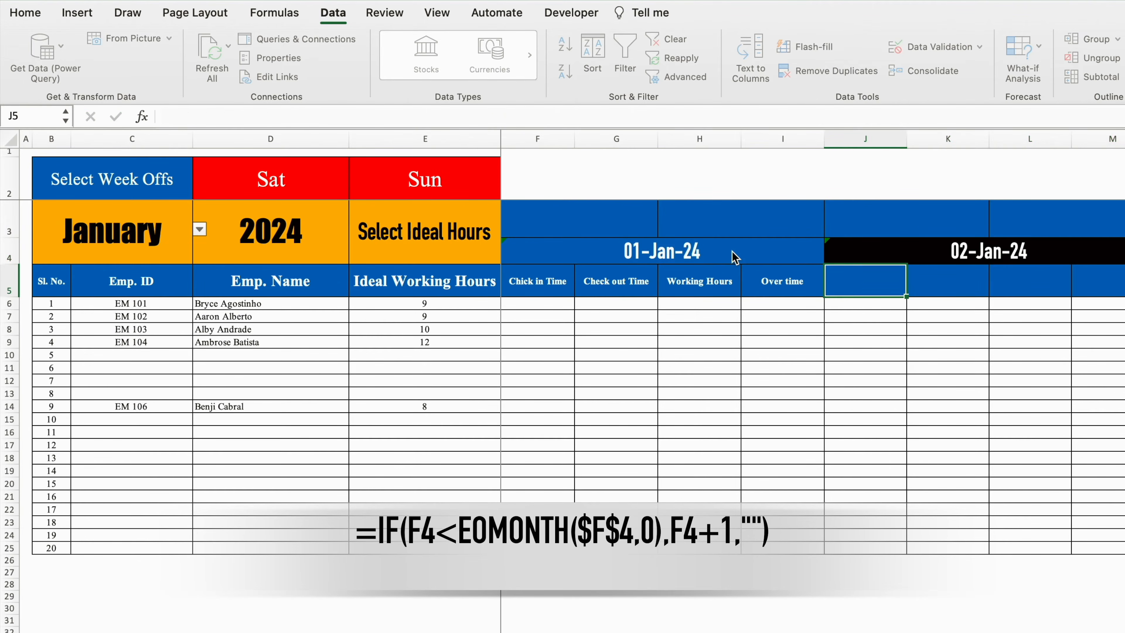
pyautogui.click(952, 251)
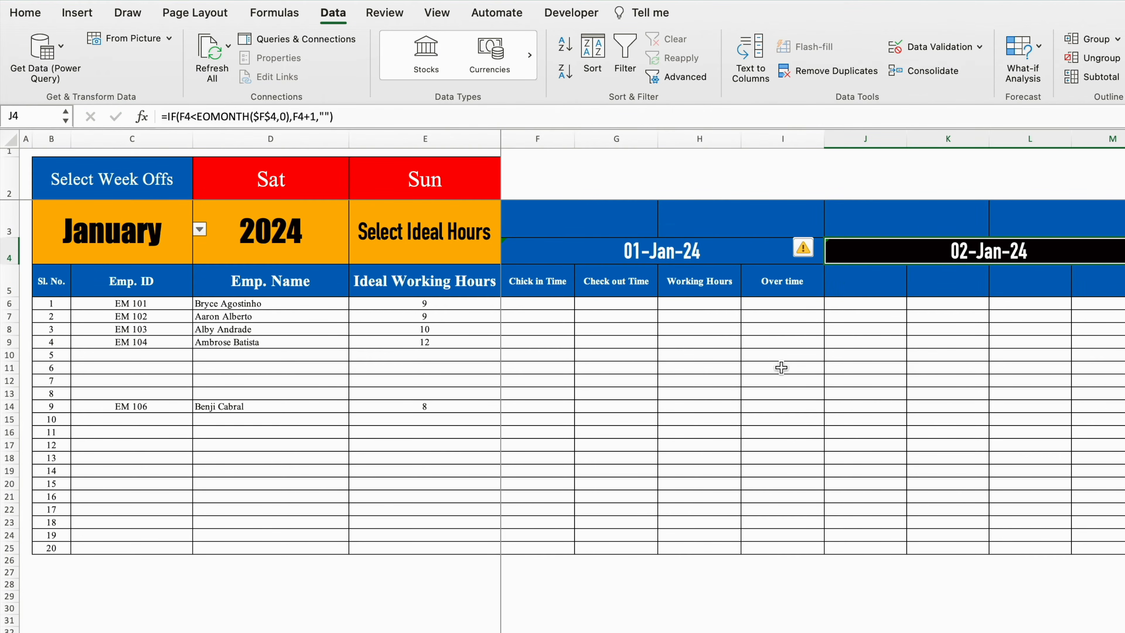
# Copy the four time headers in F5:I5 to J5:M5 under the second date
pyautogui.moveTo(531, 284); pyautogui.dragTo(763, 291)
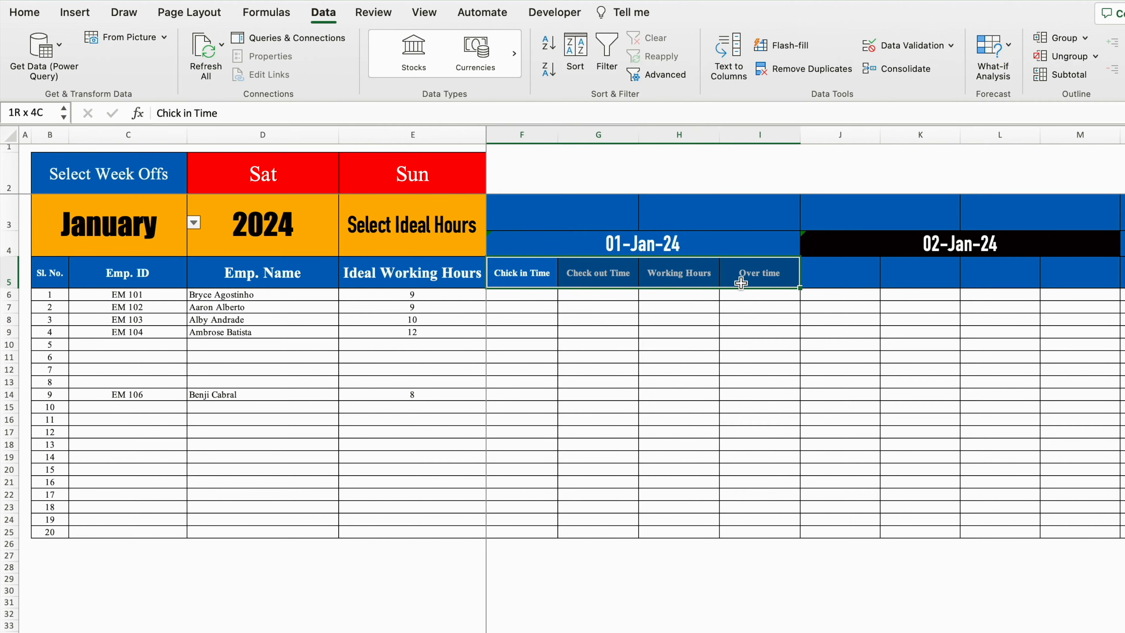
pyautogui.press('super+c')
pyautogui.click(842, 268)
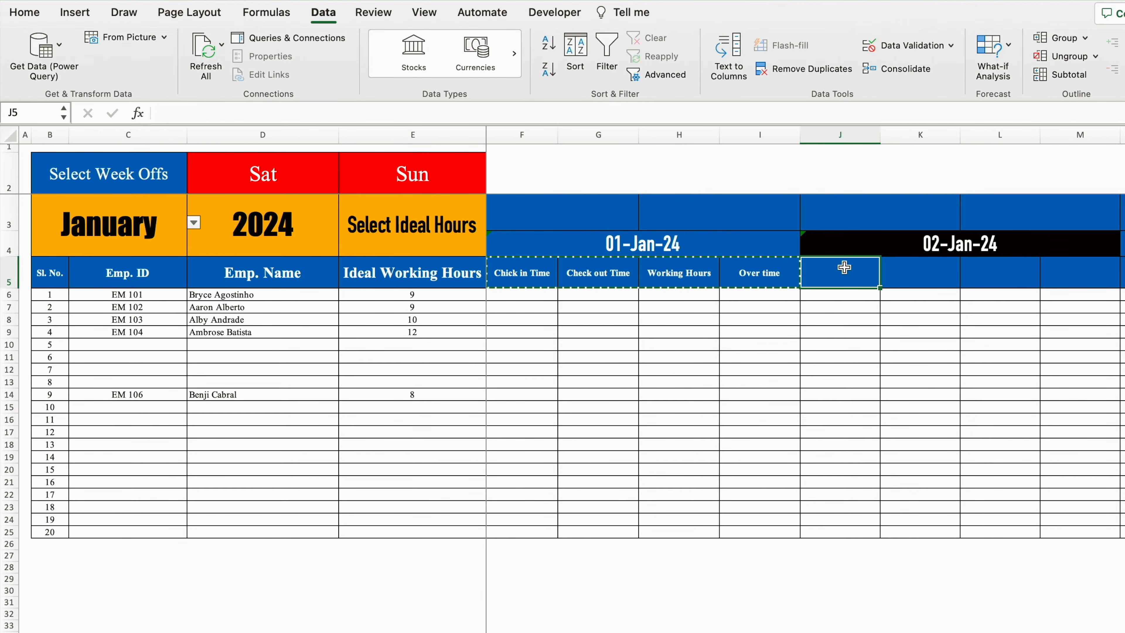
pyautogui.press('super+v')
pyautogui.press('Escape')
# Enter =TEXT(F4,"DDD") in the merged cell F3 to show the weekday of the first date
pyautogui.click(571, 215)
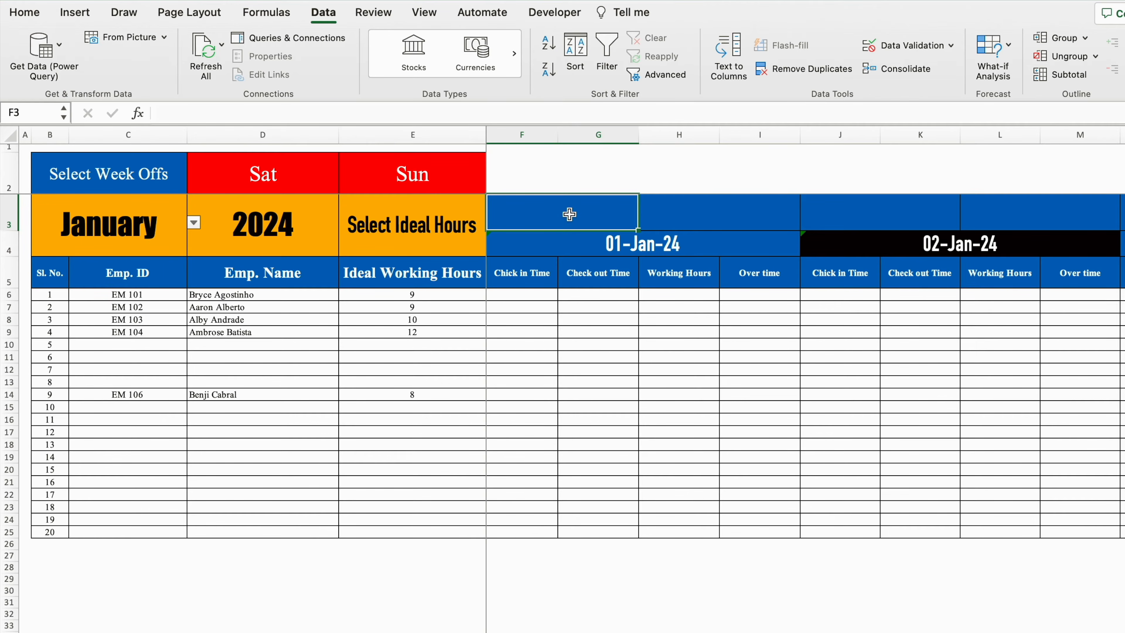
pyautogui.write('=')
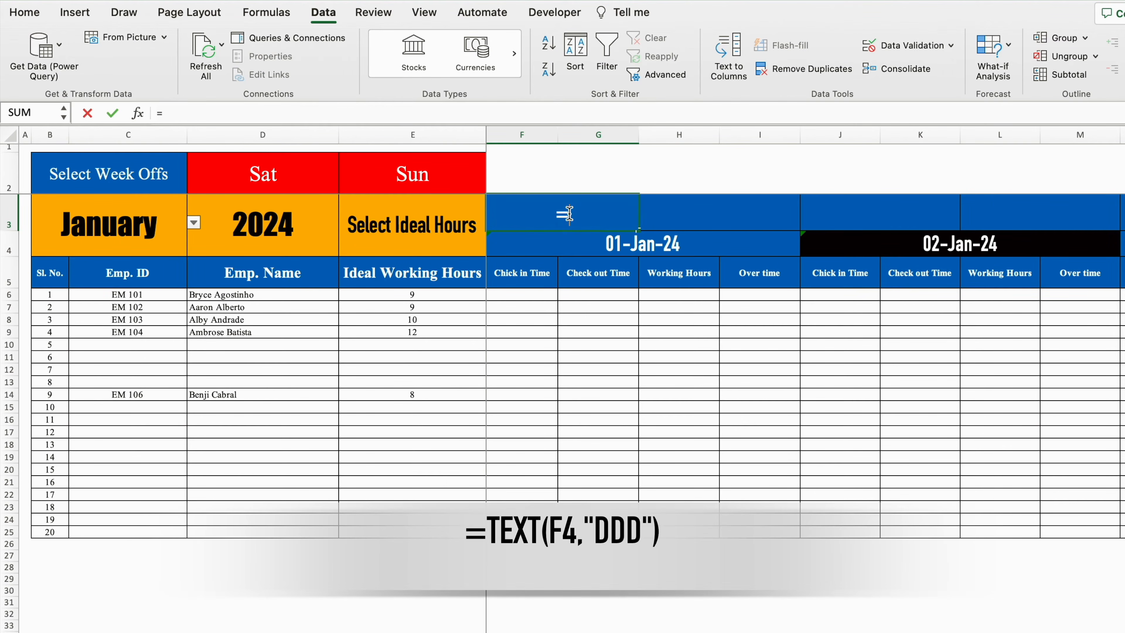
pyautogui.write('tex')
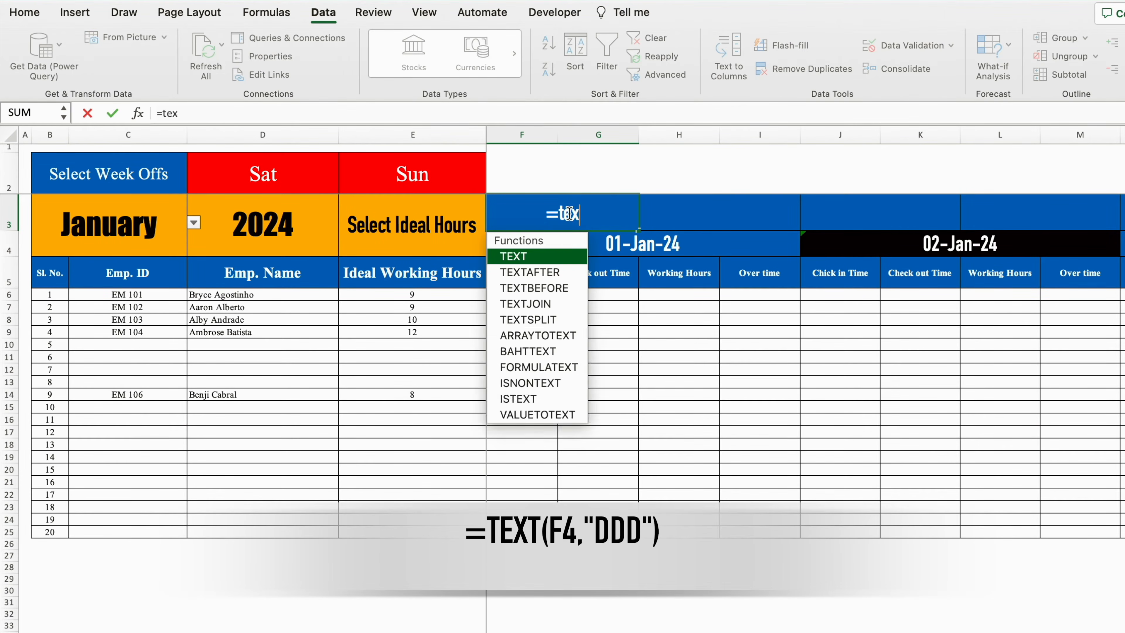
pyautogui.doubleClick(551, 259)
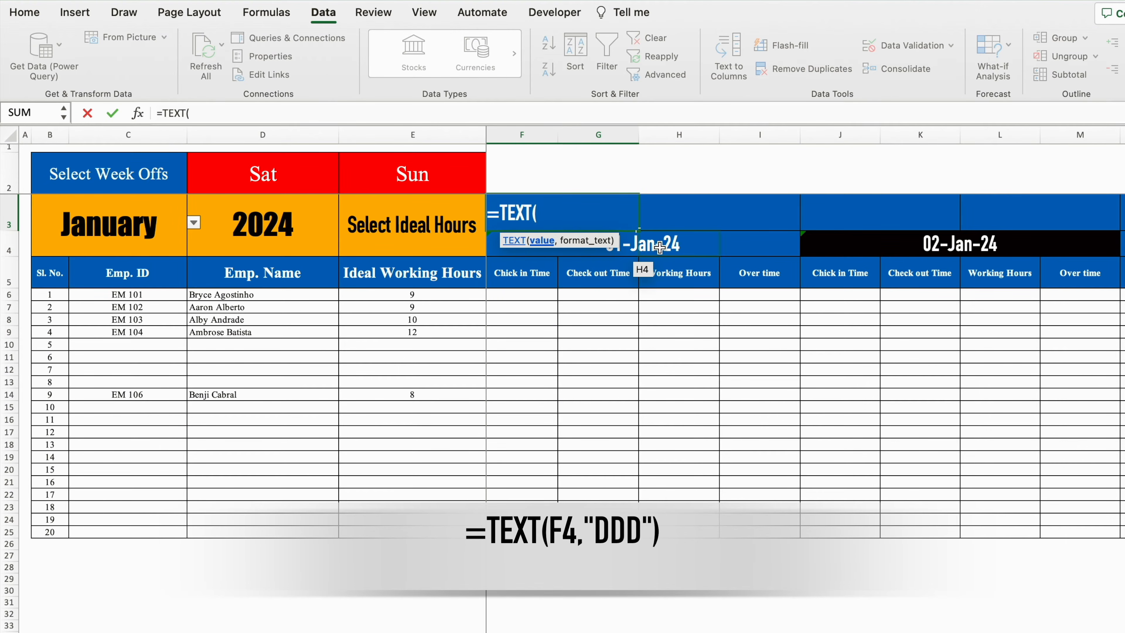
pyautogui.click(661, 245)
pyautogui.write(',')
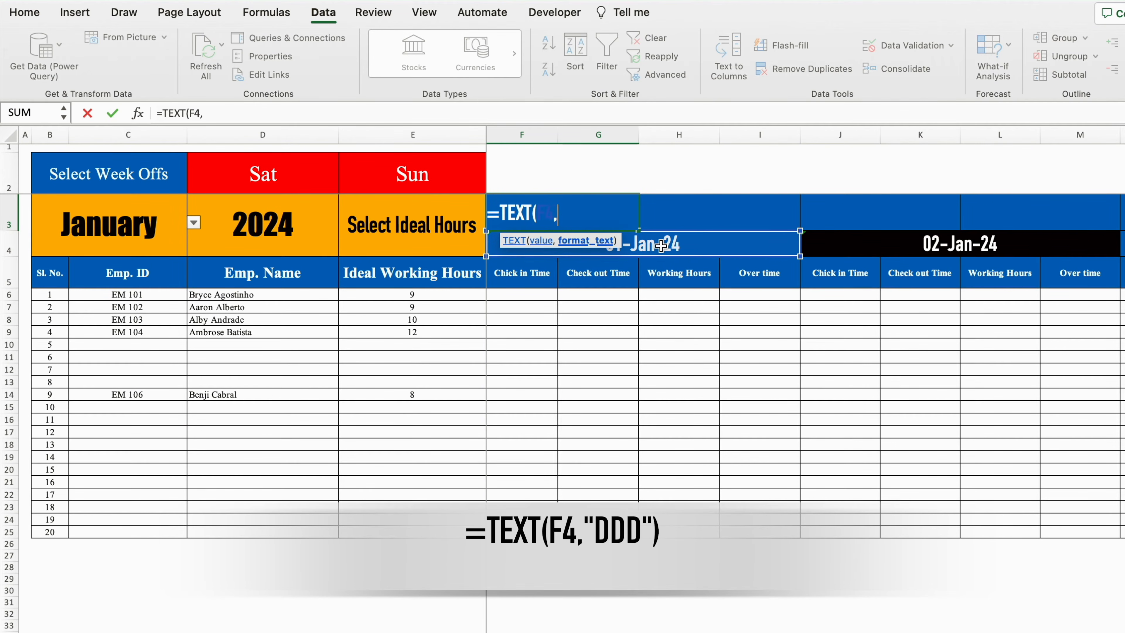
pyautogui.write('"DDD")')
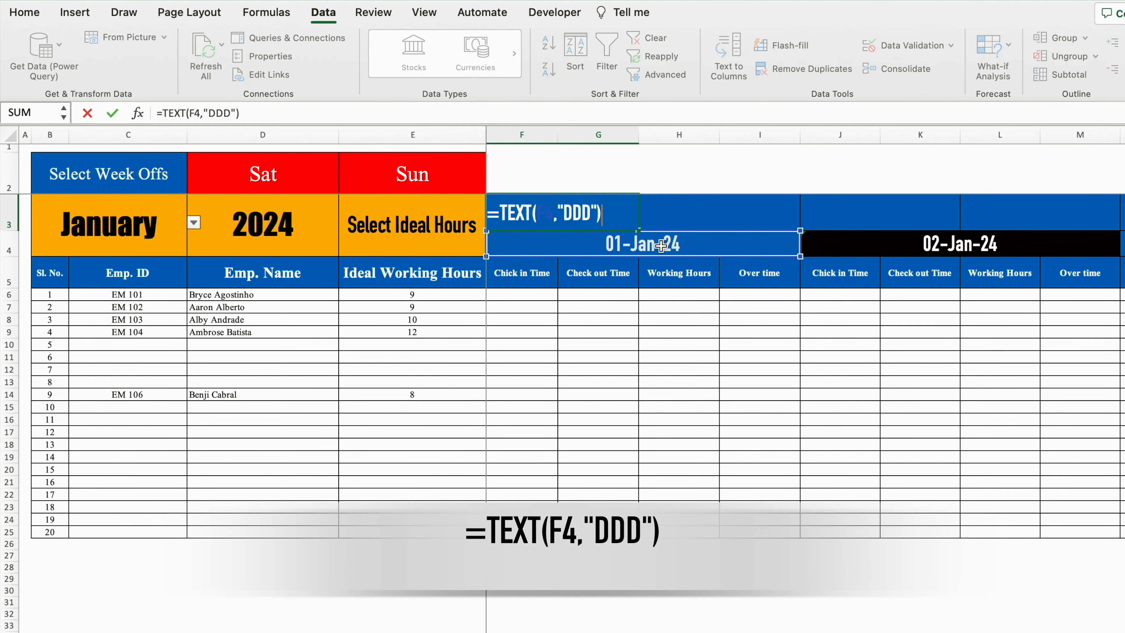
pyautogui.press('Return')
# Copy the weekday formula from F3 to the merged cell J3 above the second date
pyautogui.click(587, 221)
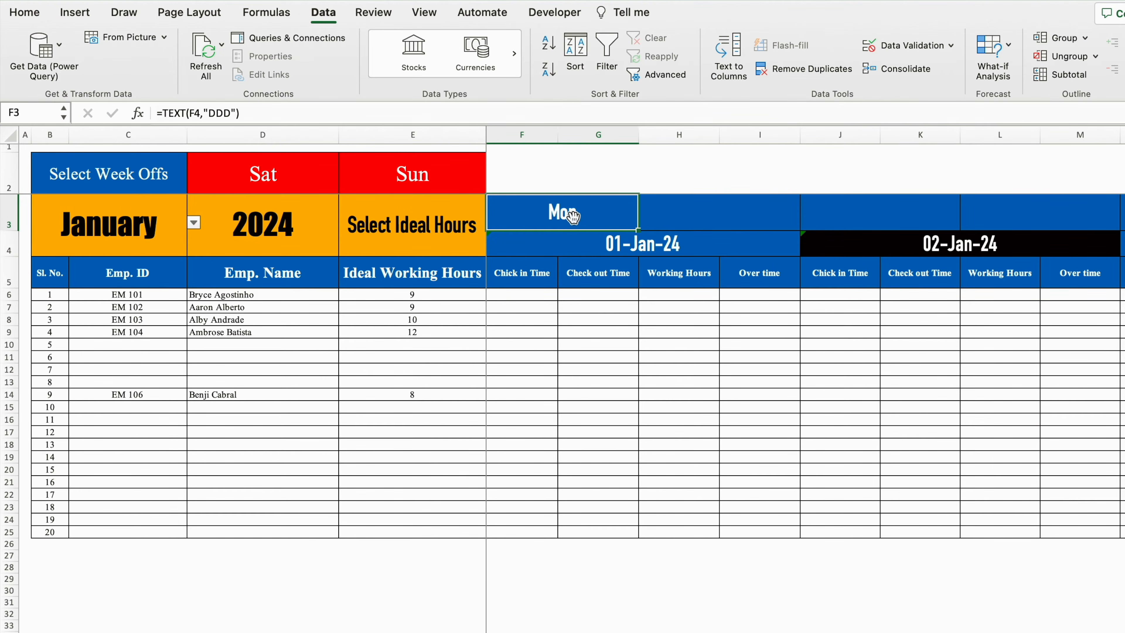
pyautogui.press('super+c')
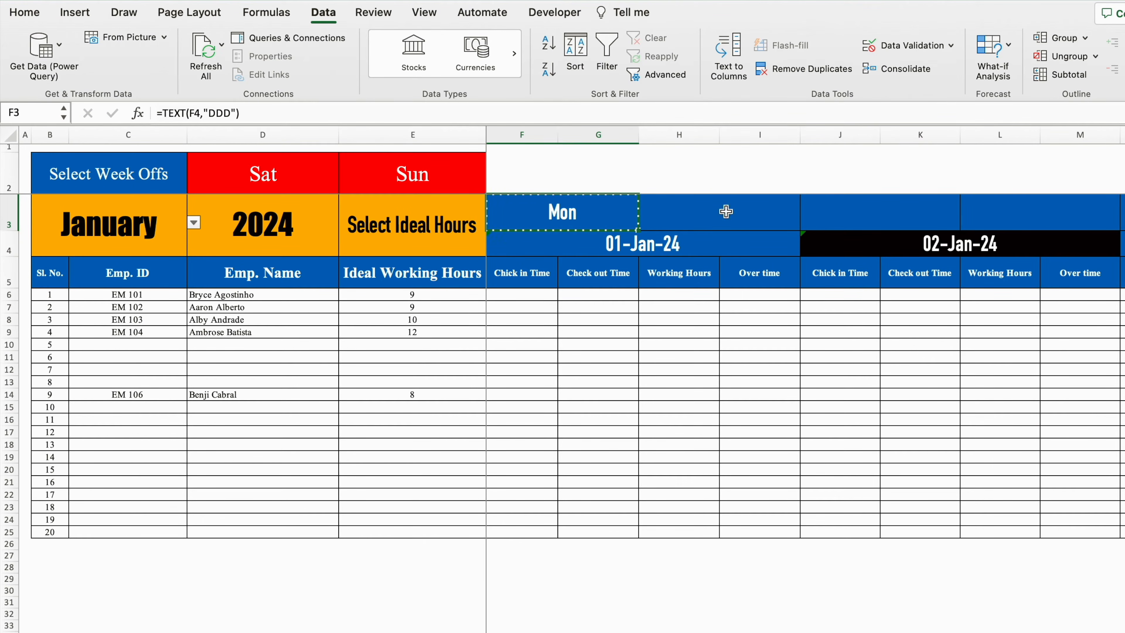
pyautogui.click(889, 214)
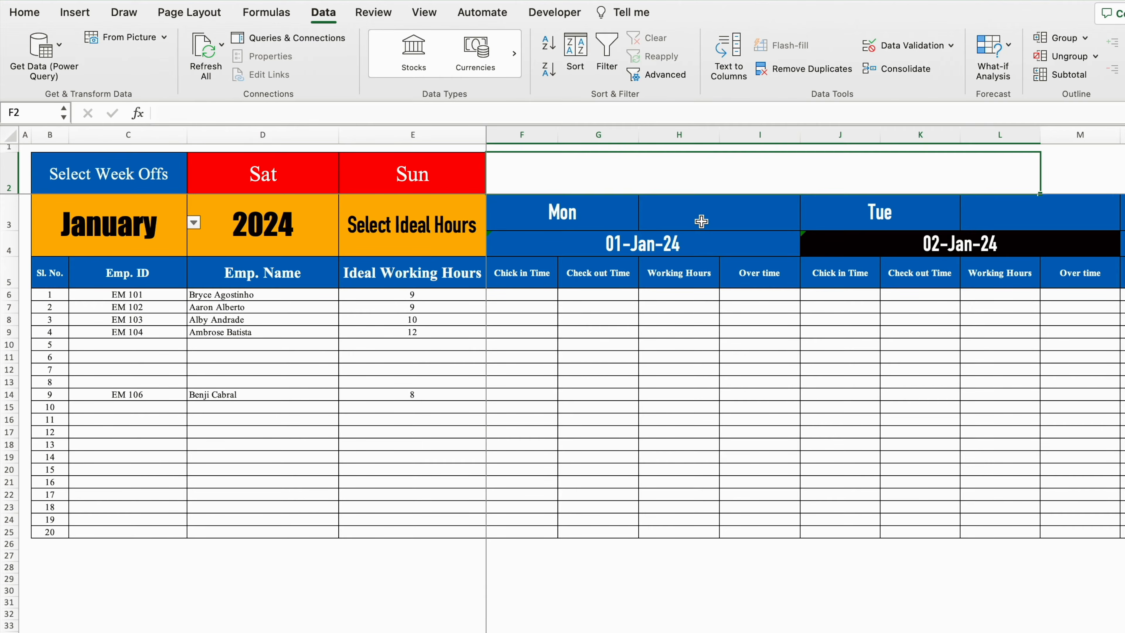
# Enter =VLOOKUP(F4,'Setting Sheet'!$B:$C,2,0) in the merged cell H3 to look up the first date's holiday
pyautogui.click(701, 221)
pyautogui.write('=vlo')
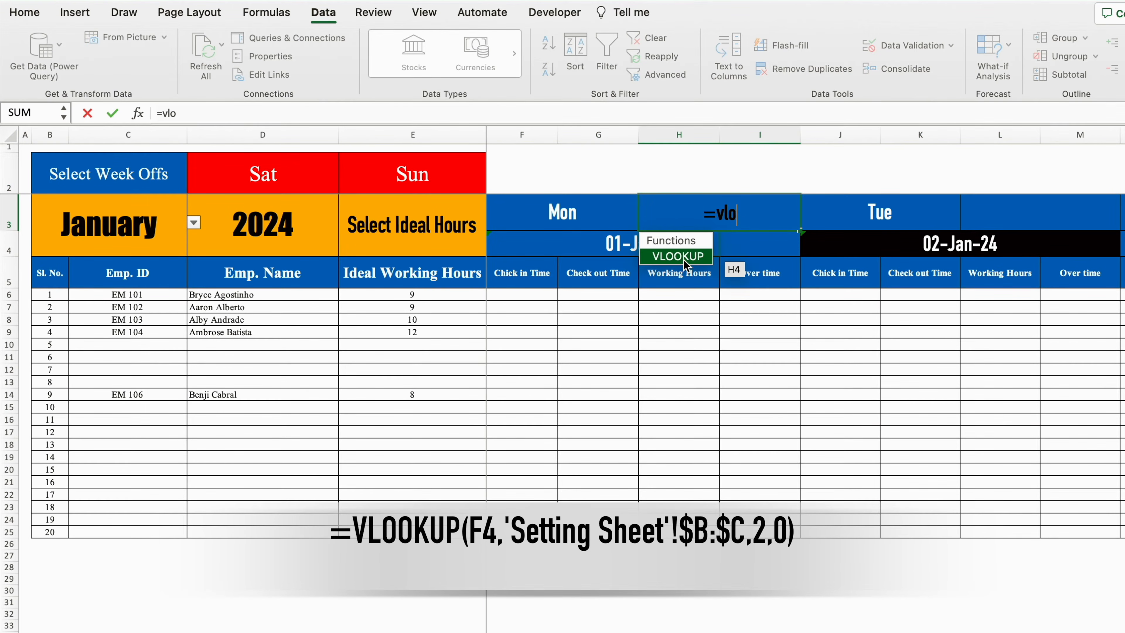
pyautogui.doubleClick(671, 257)
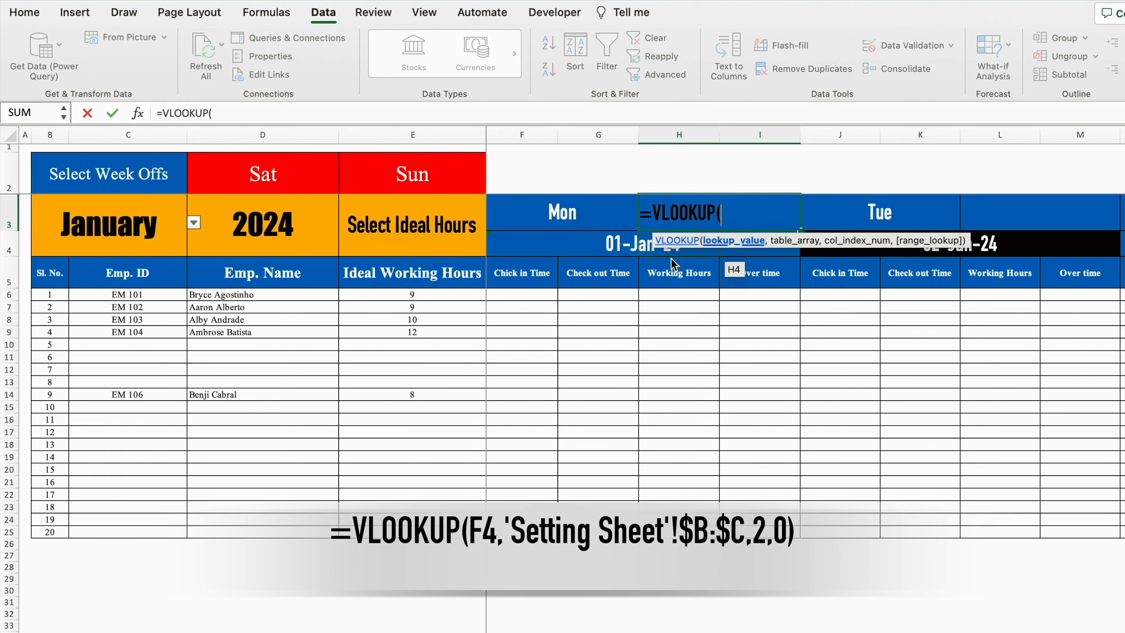
pyautogui.click(629, 245)
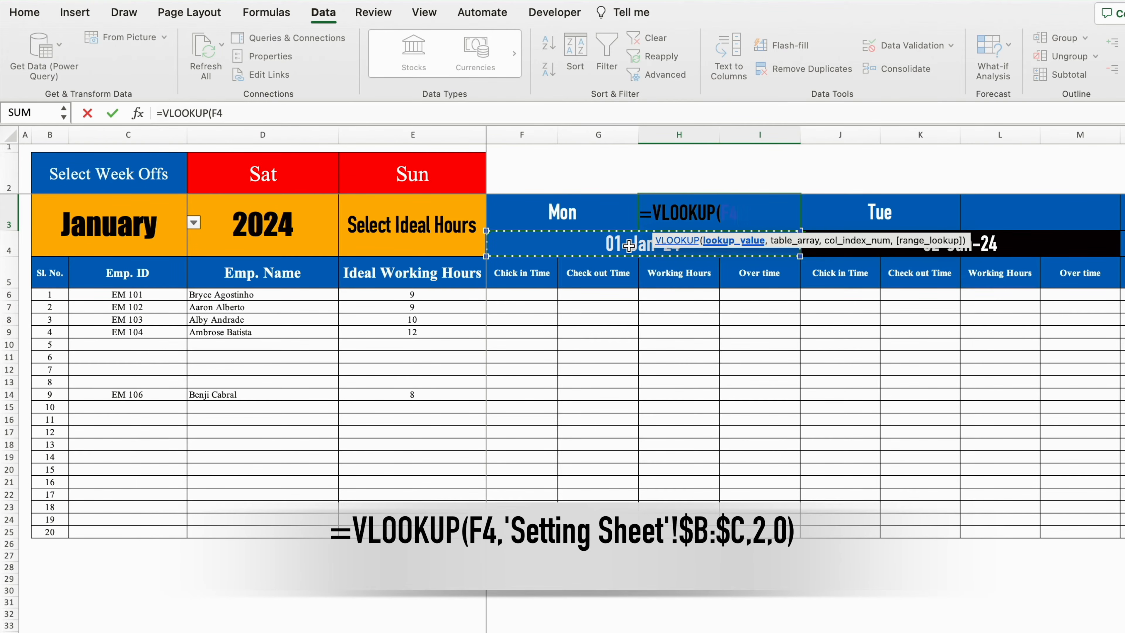
pyautogui.write(',')
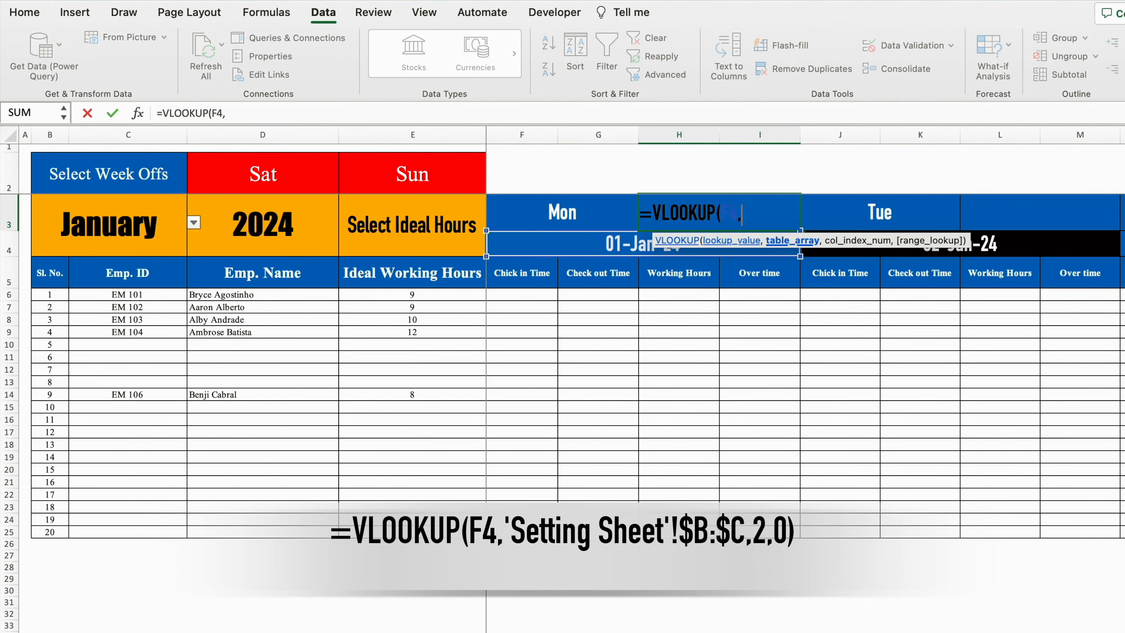
pyautogui.hotkey('ctrl', 'pagedown')
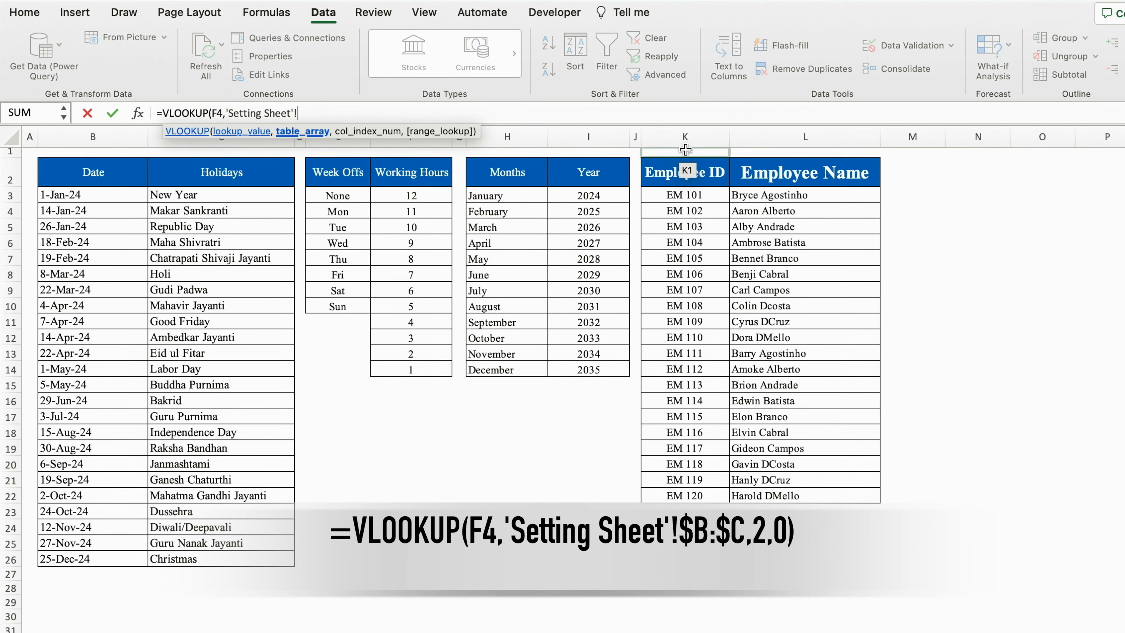
pyautogui.moveTo(105, 139); pyautogui.dragTo(196, 151)
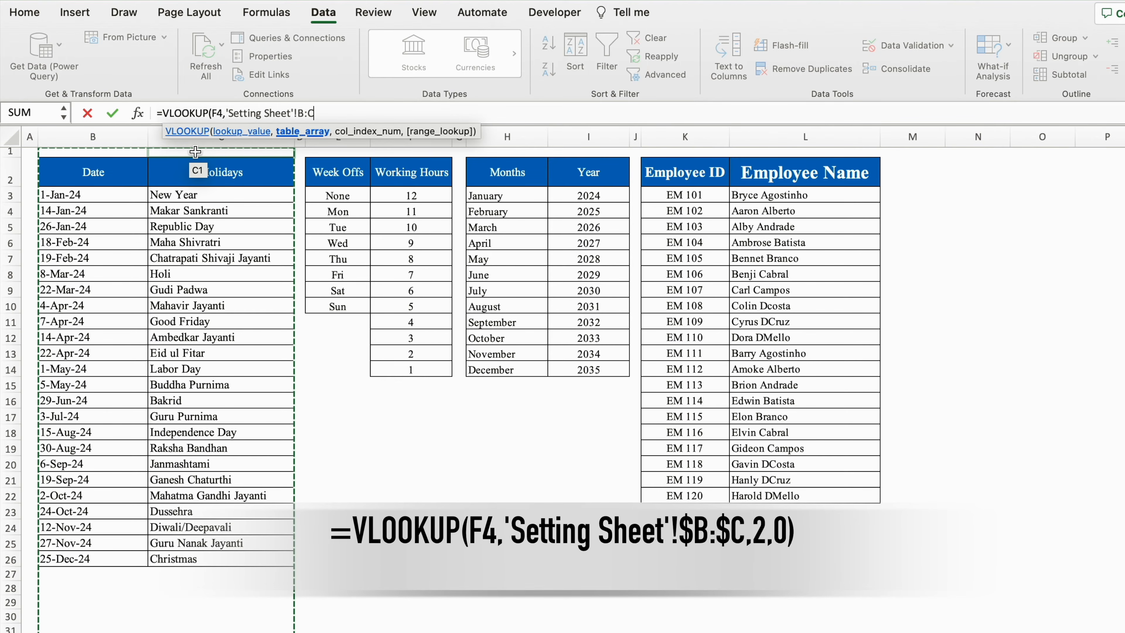
pyautogui.press('F4')
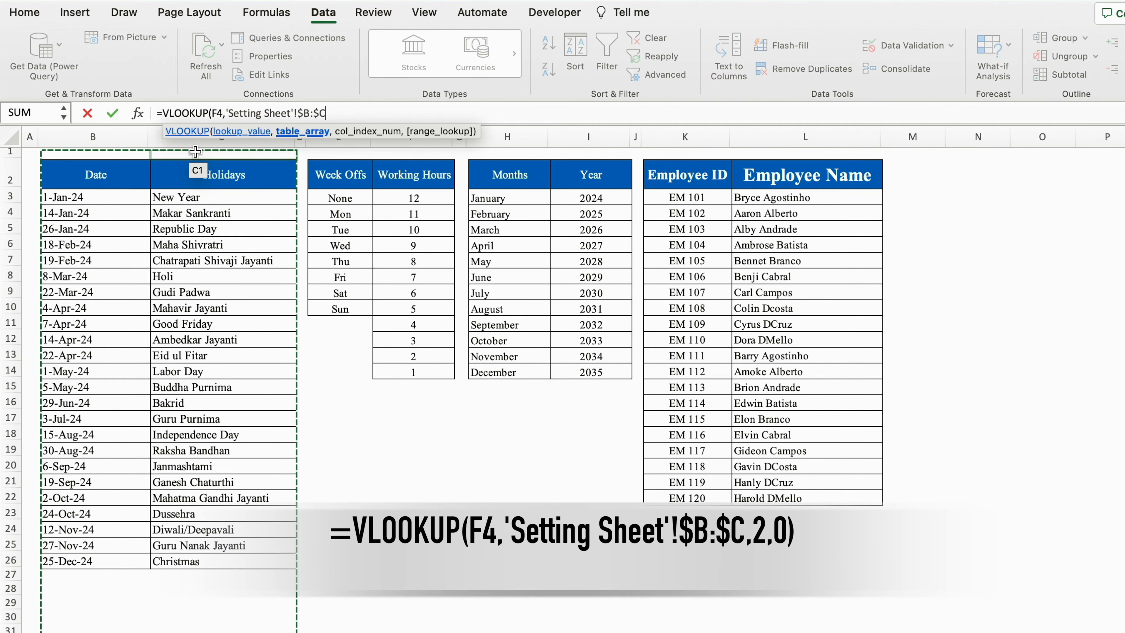
pyautogui.write(',')
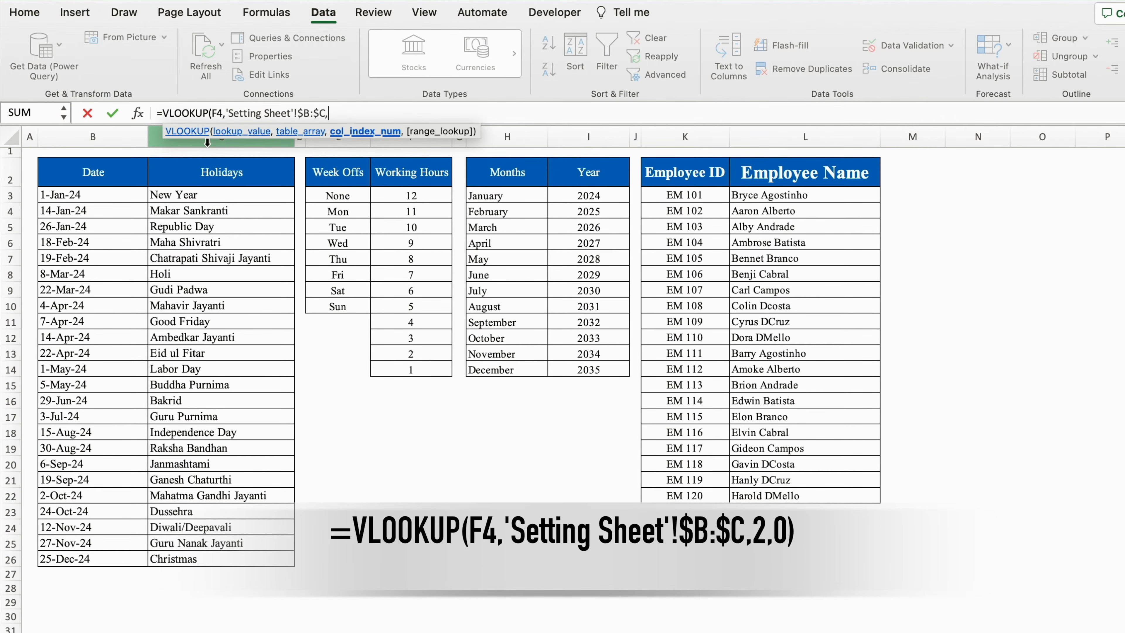
pyautogui.write('2,0')
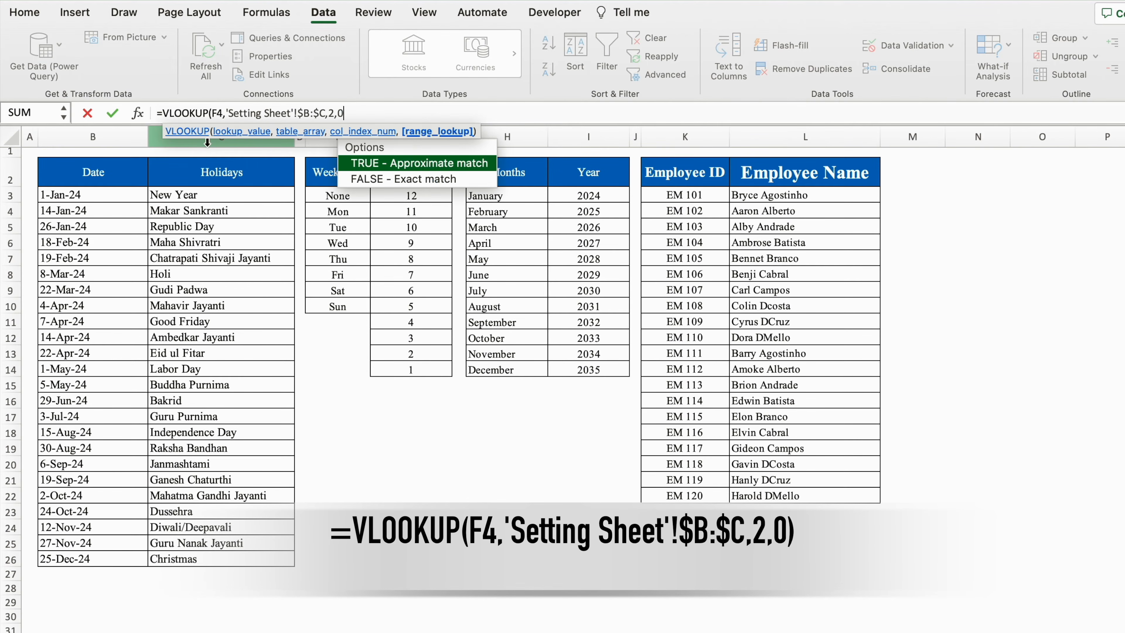
pyautogui.write(')')
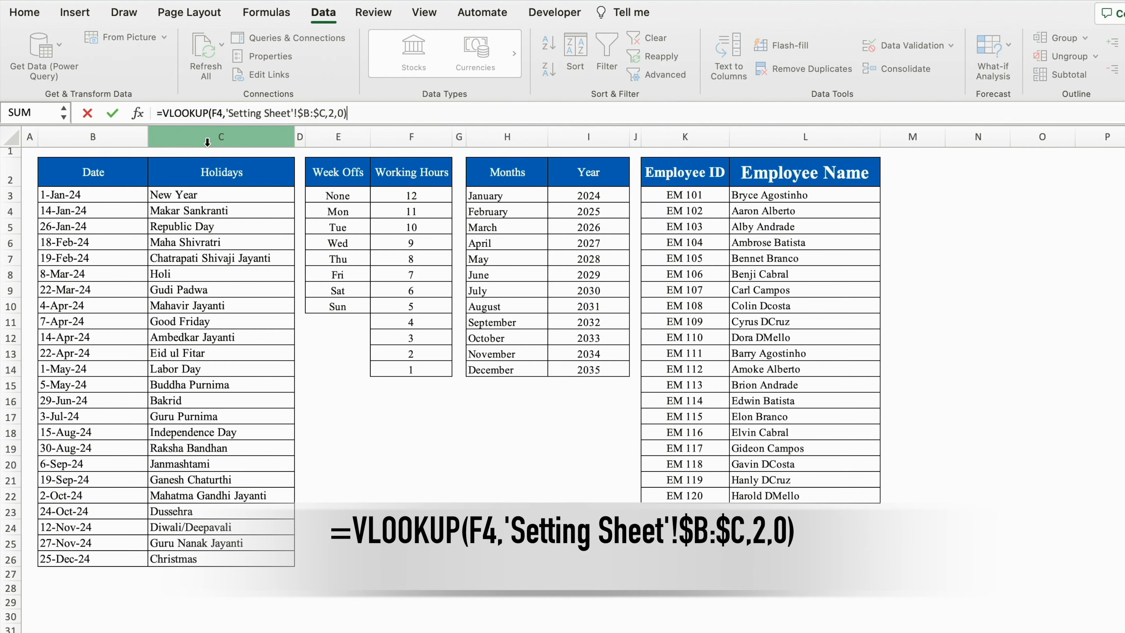
pyautogui.press('Return')
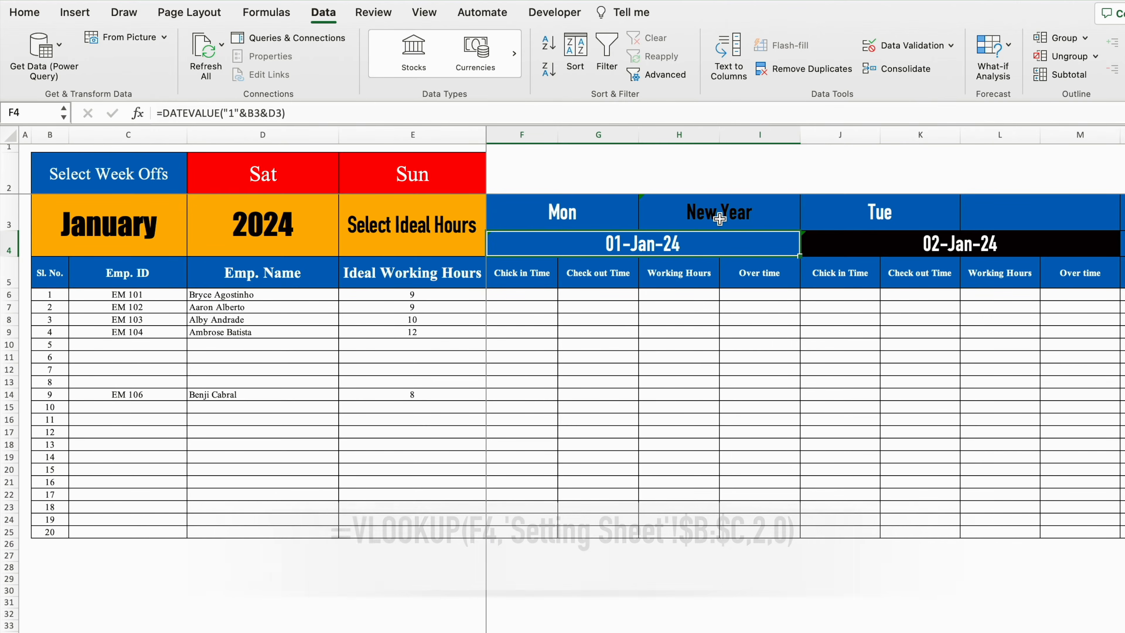
# Wrap the holiday lookup in H3 with IFERROR, making it =IFERROR(VLOOKUP(F4,'Setting Sheet'!$B:$C,2,0),"")
pyautogui.click(699, 216)
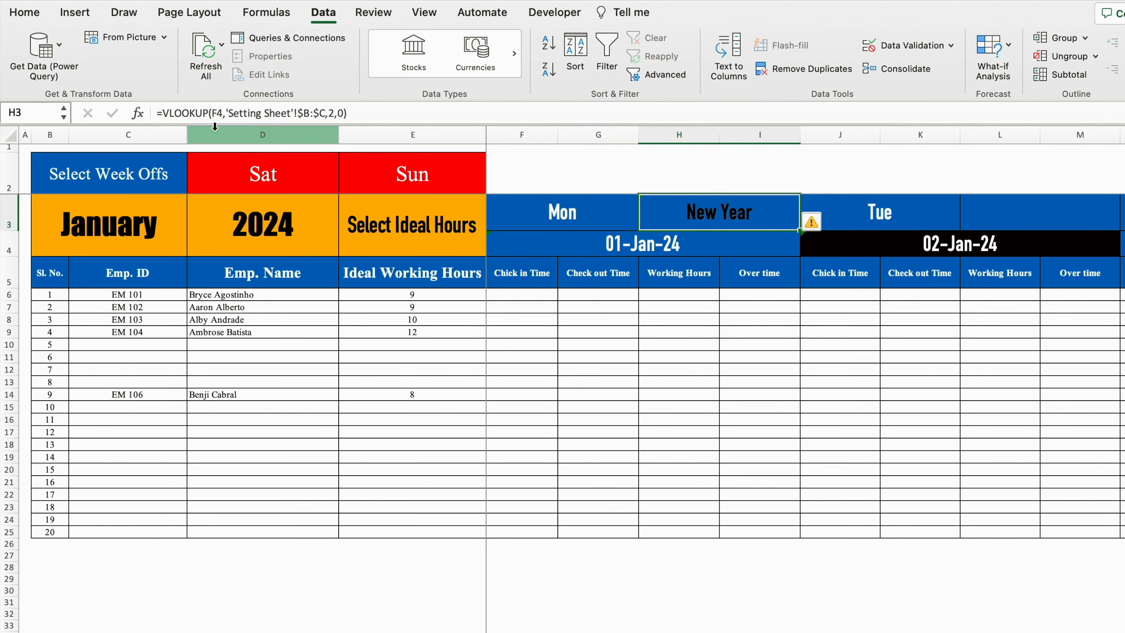
pyautogui.click(163, 113)
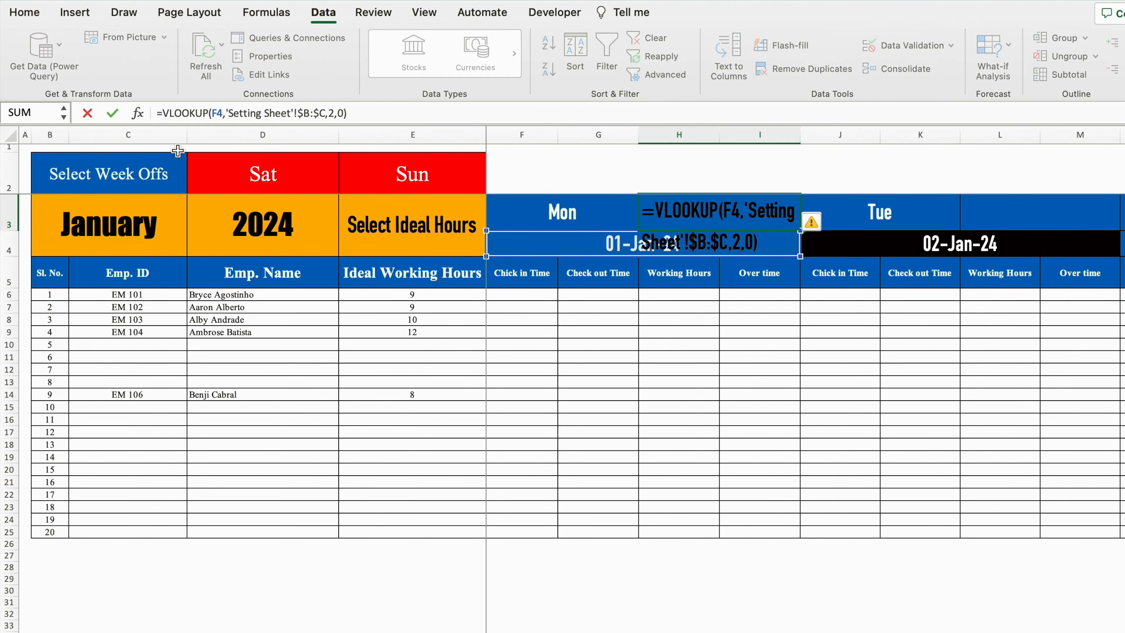
pyautogui.write('IFERROR(')
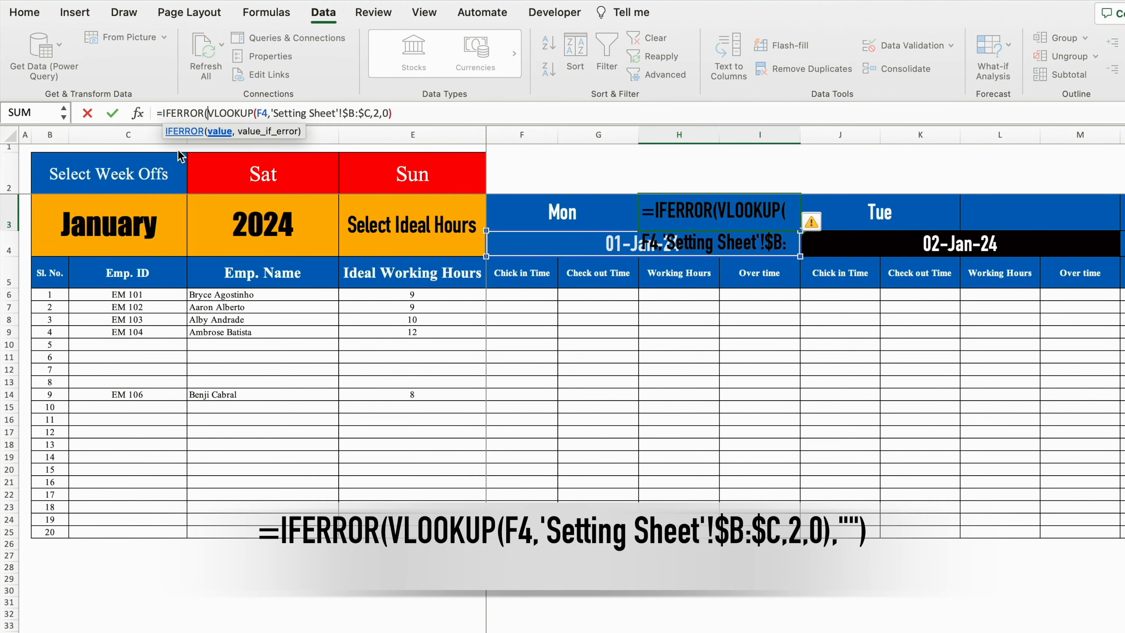
pyautogui.click(412, 114)
pyautogui.write(',')
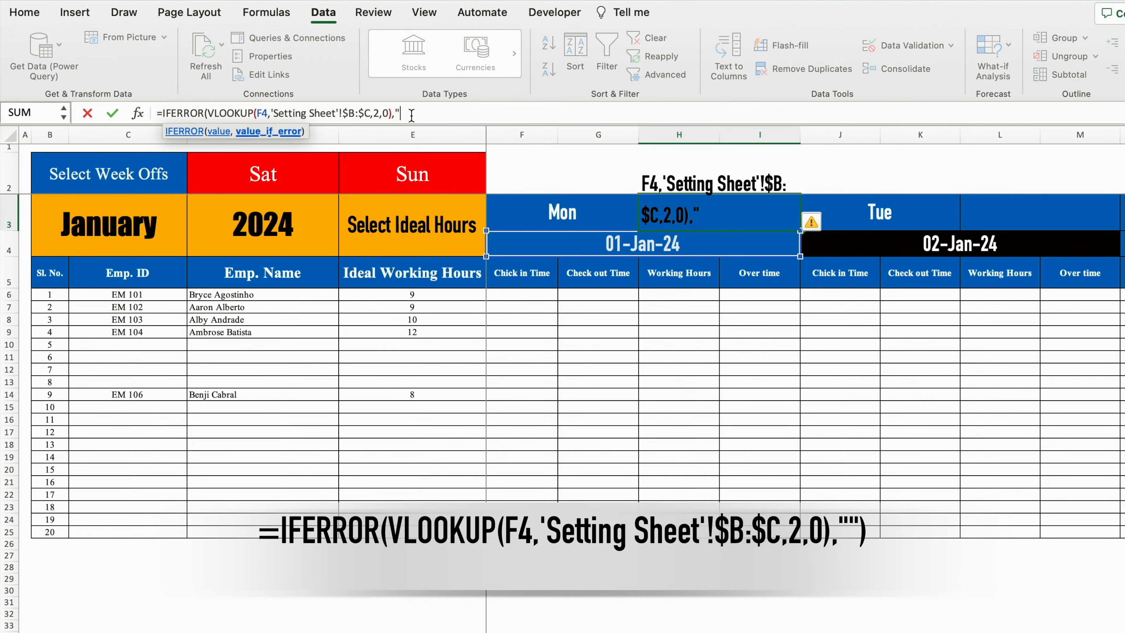
pyautogui.write('"")')
pyautogui.press('Return')
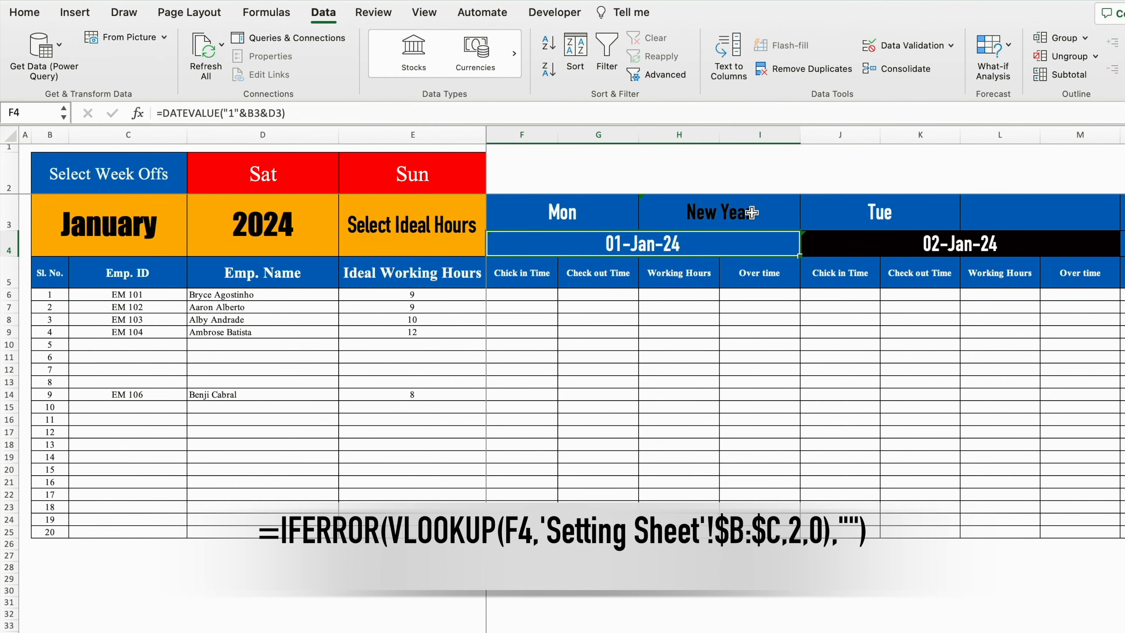
# Create a Classic conditional formatting rule for the holiday cell H3 that uses a formula to determine which cells to format
pyautogui.click(752, 212)
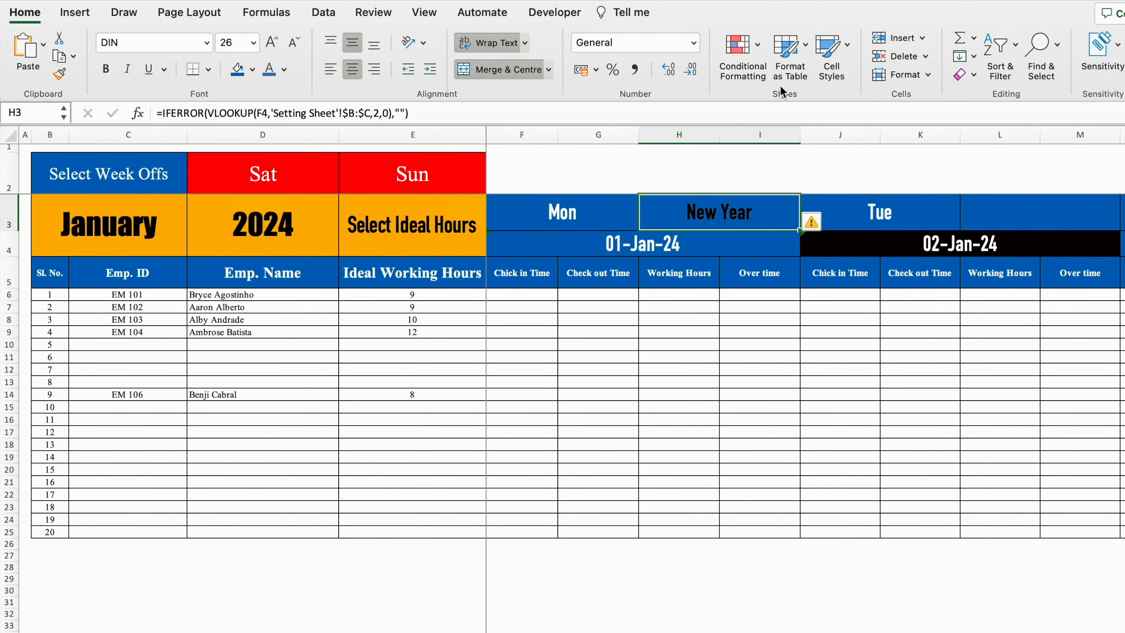
pyautogui.click(753, 44)
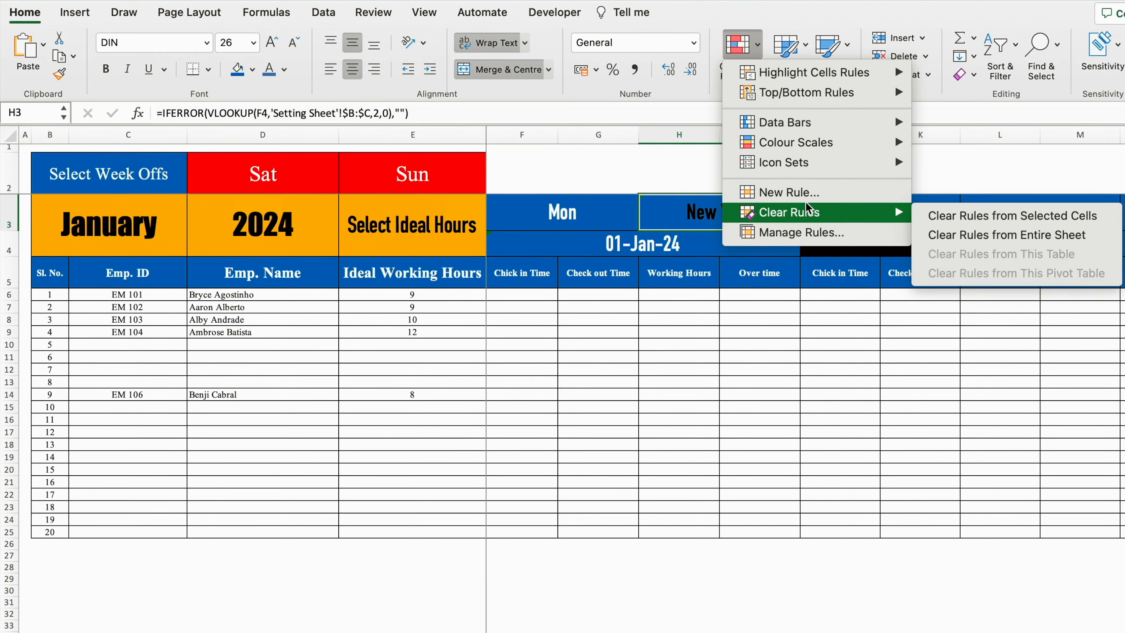
pyautogui.click(798, 192)
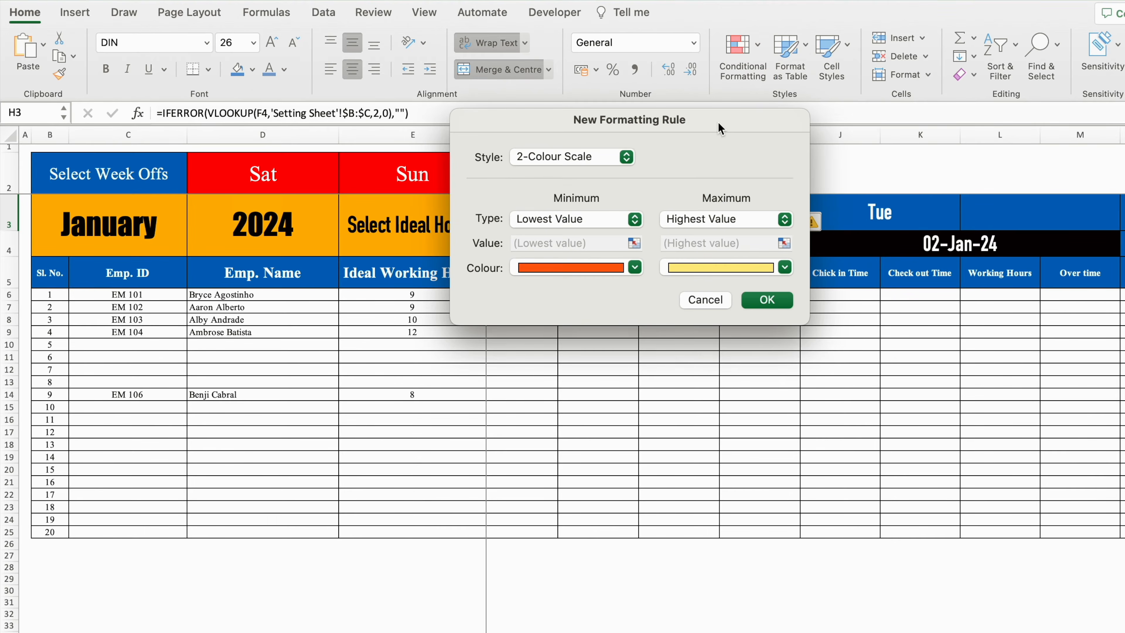
pyautogui.click(626, 157)
pyautogui.click(572, 230)
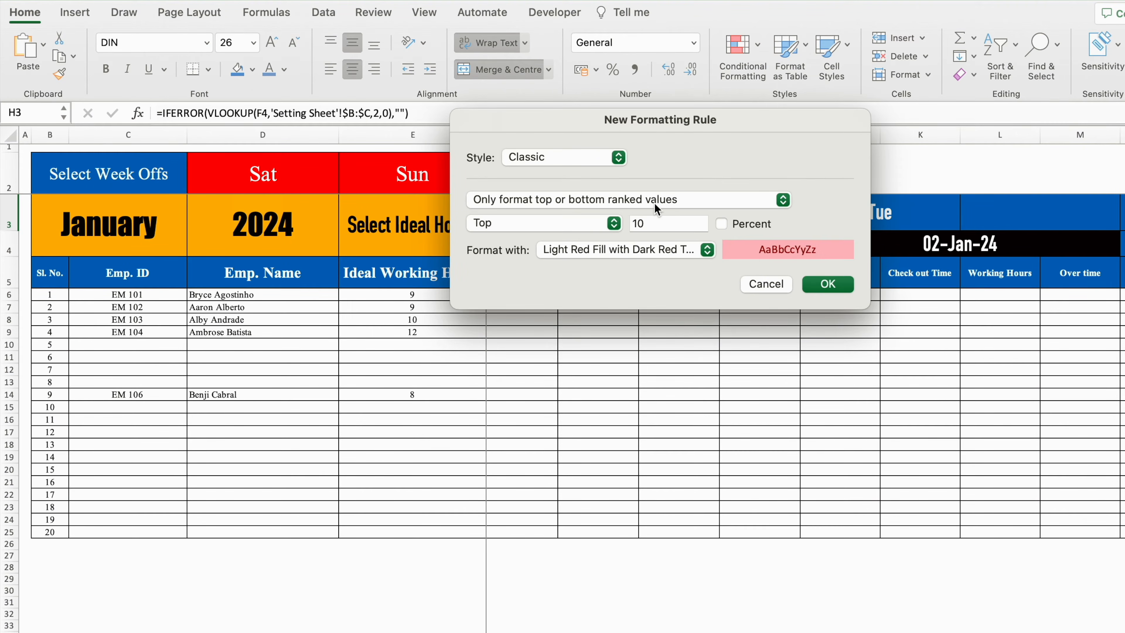
pyautogui.click(683, 200)
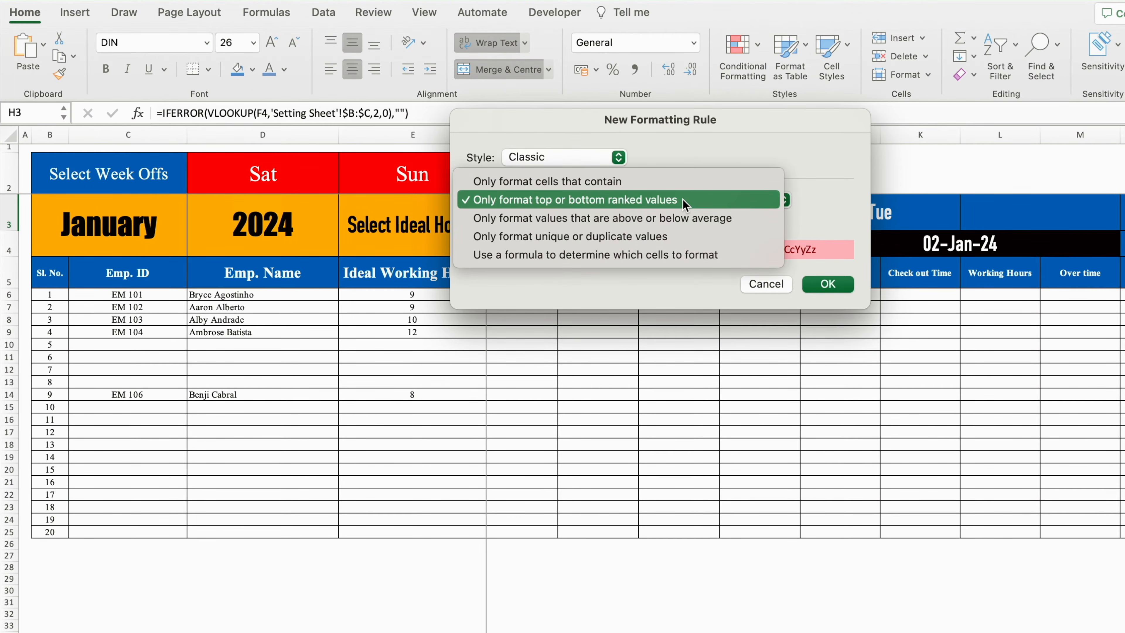
pyautogui.click(679, 265)
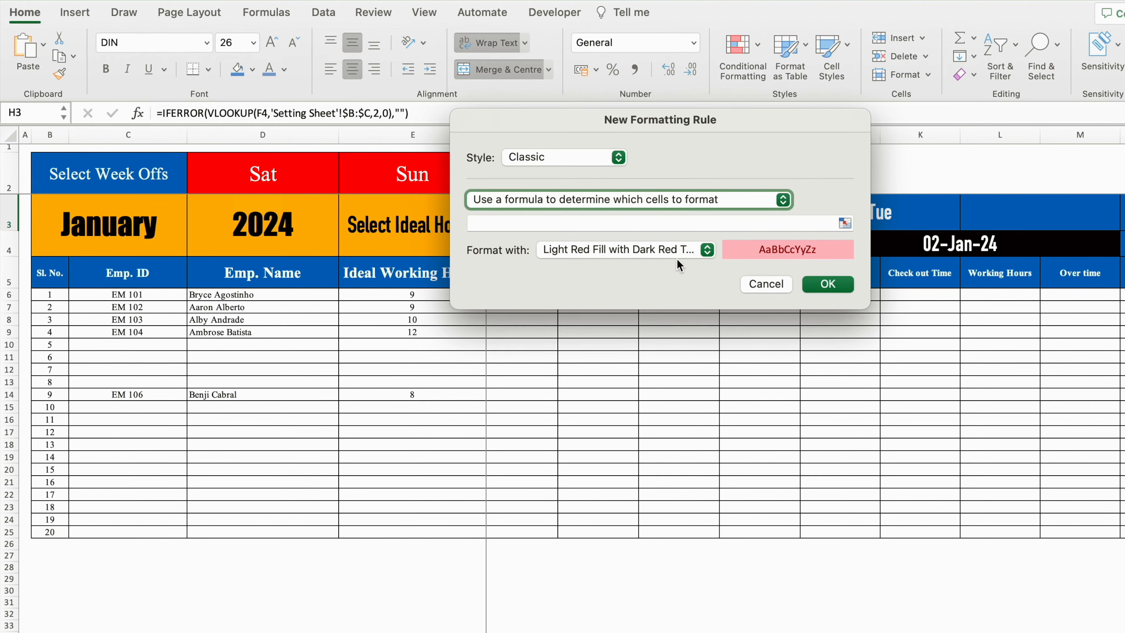
# Set the rule's formula to =H$3<>"" with only the row reference locked
pyautogui.click(689, 226)
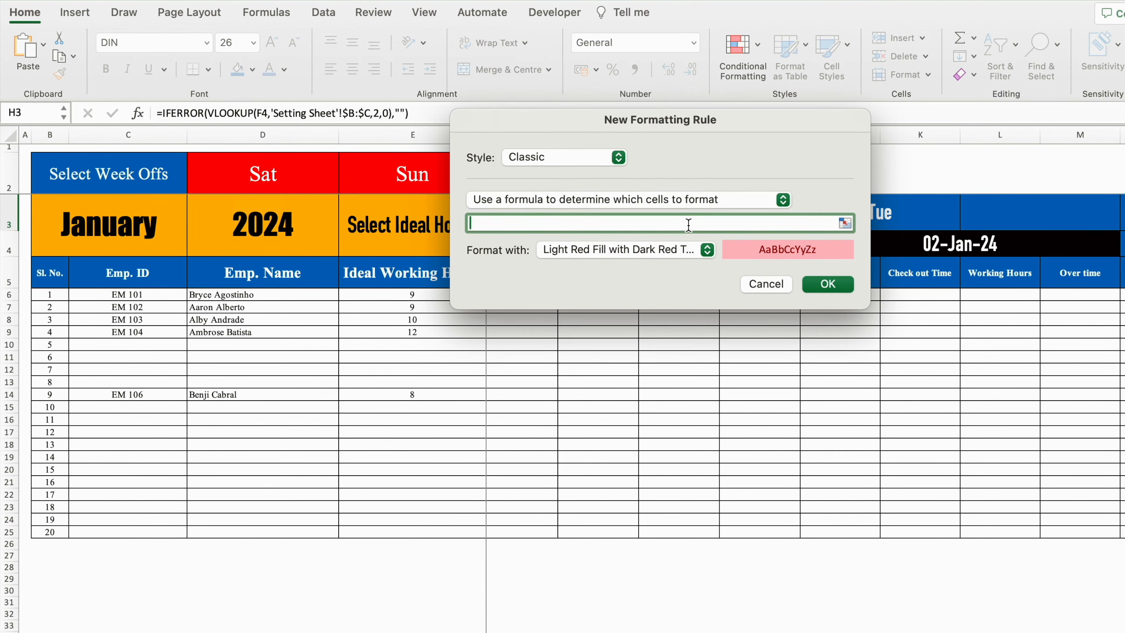
pyautogui.write('=')
pyautogui.moveTo(691, 128); pyautogui.dragTo(702, 310)
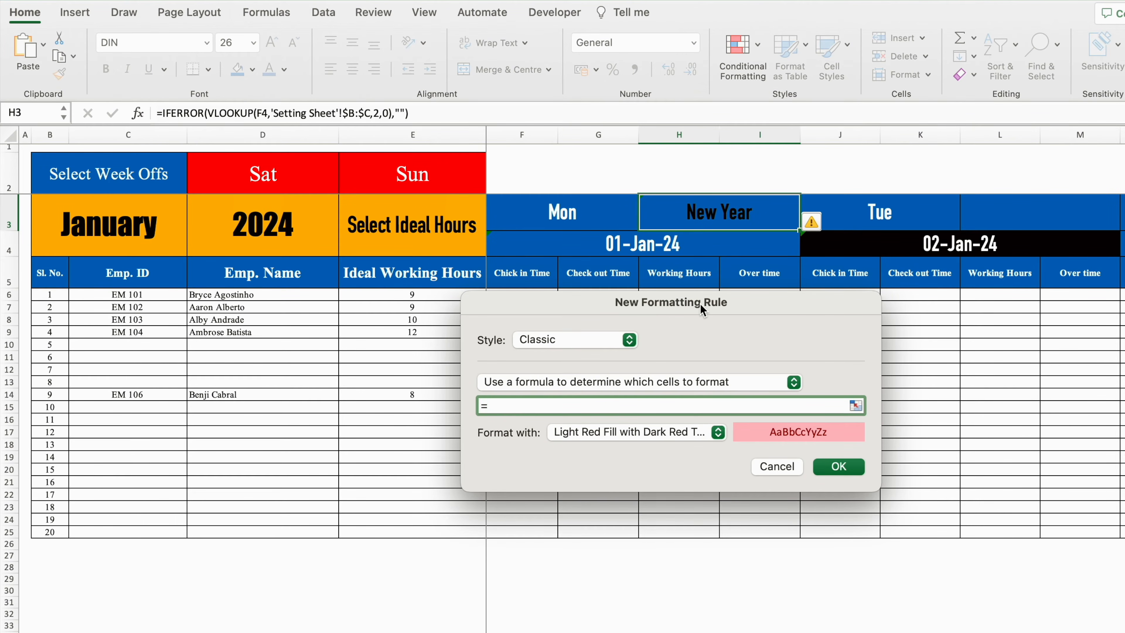
pyautogui.click(701, 217)
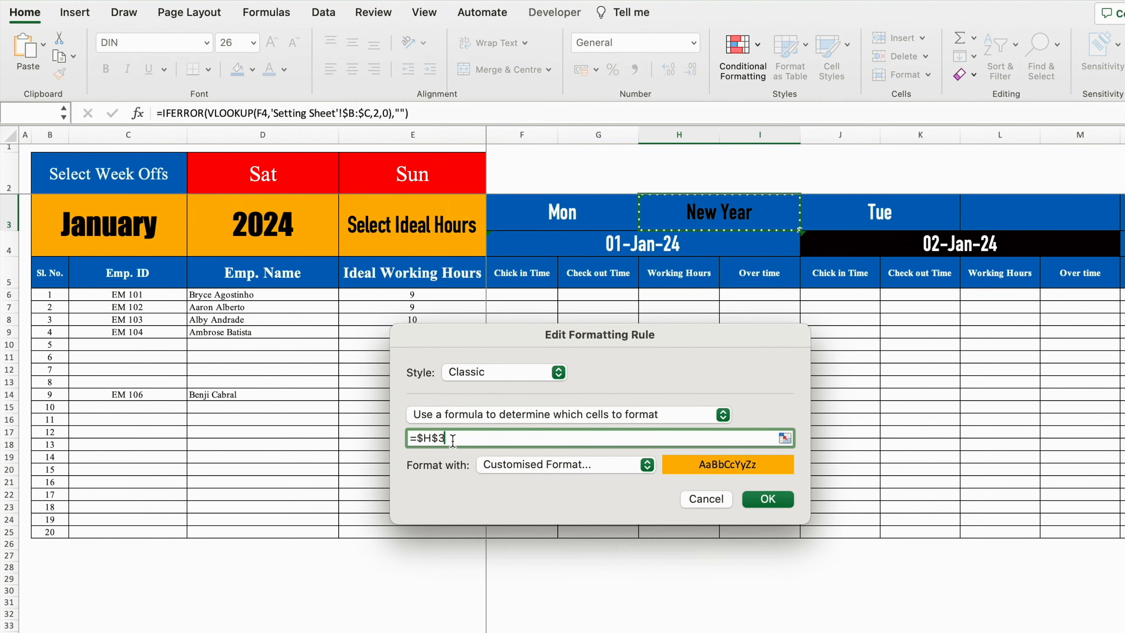
pyautogui.click(424, 438)
pyautogui.press('BackSpace')
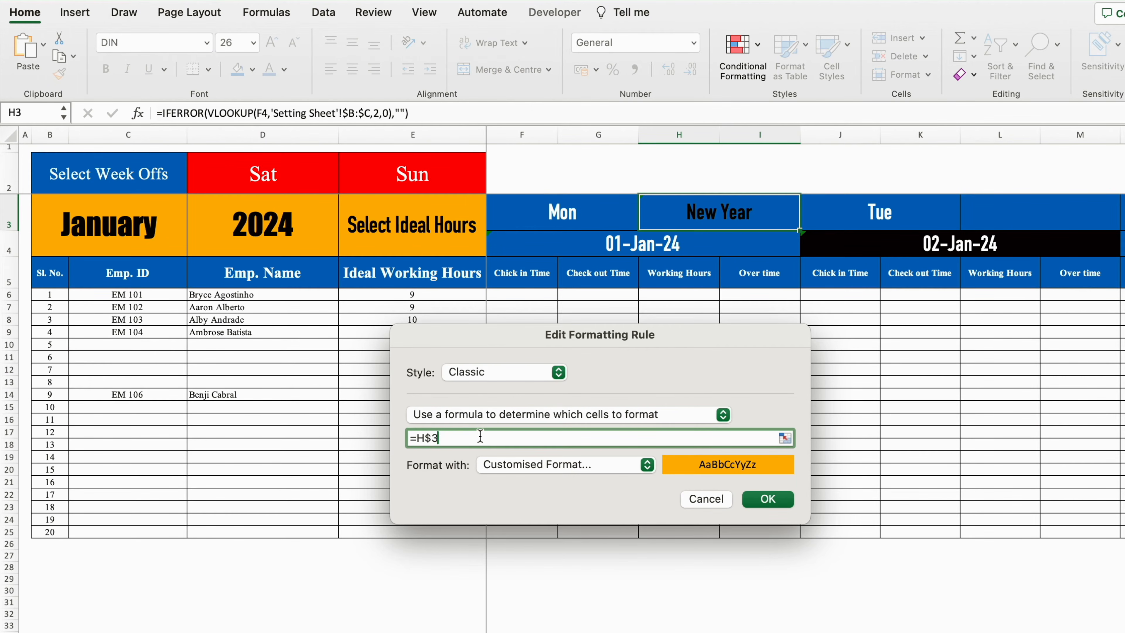
pyautogui.write('<>"')
# Give the rule a customised format with the standard orange background colour
pyautogui.moveTo(678, 344); pyautogui.dragTo(665, 171)
pyautogui.click(635, 291)
pyautogui.click(634, 292)
pyautogui.click(710, 80)
pyautogui.click(581, 143)
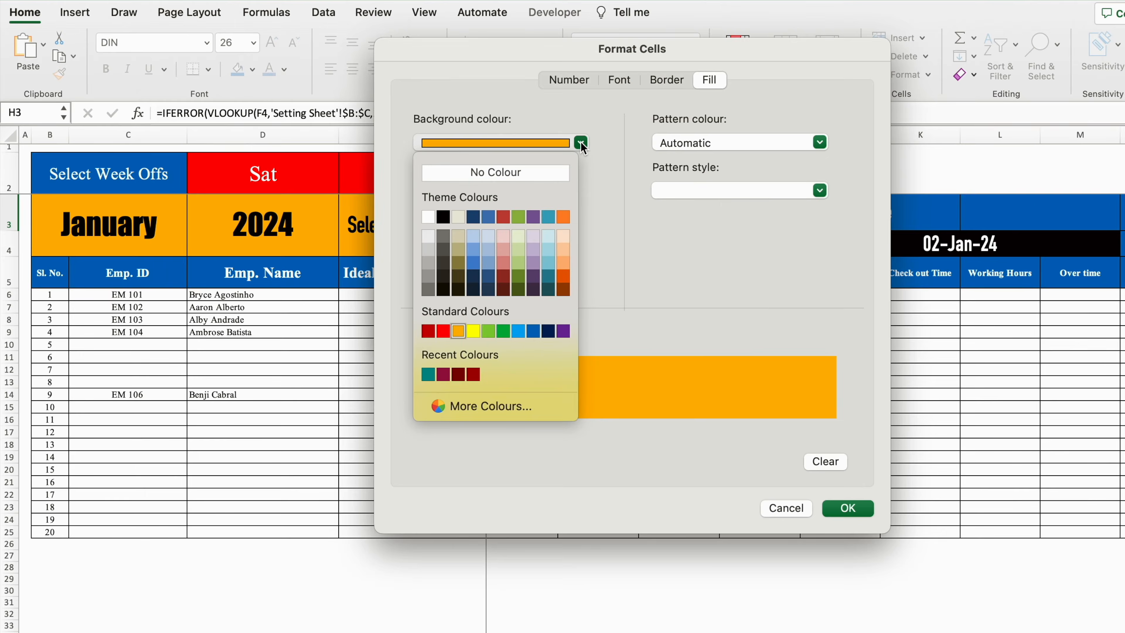
pyautogui.click(458, 336)
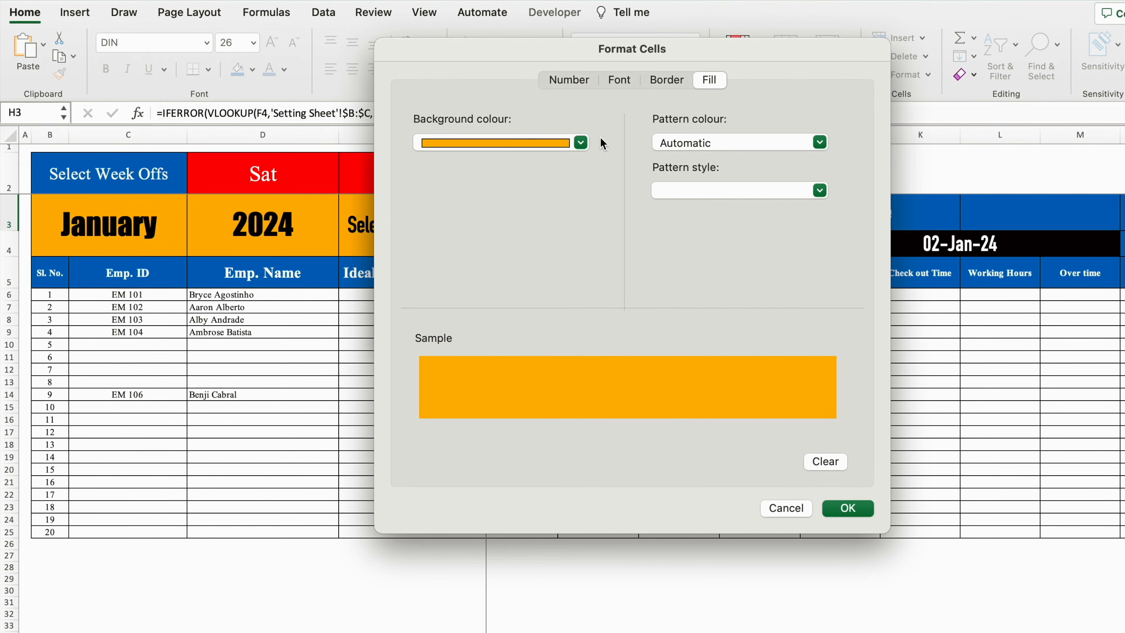
# Choose a font colour for the rule's customised format and apply the rule to $H$3:$I$3
pyautogui.click(618, 79)
pyautogui.click(740, 272)
pyautogui.click(680, 347)
pyautogui.click(832, 508)
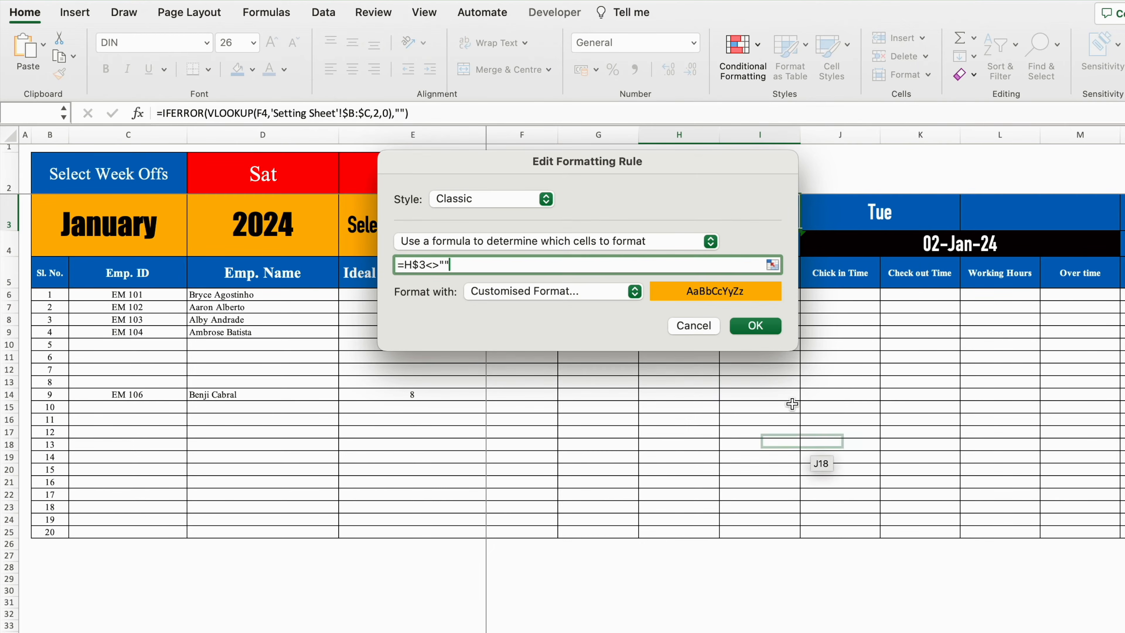
pyautogui.click(762, 331)
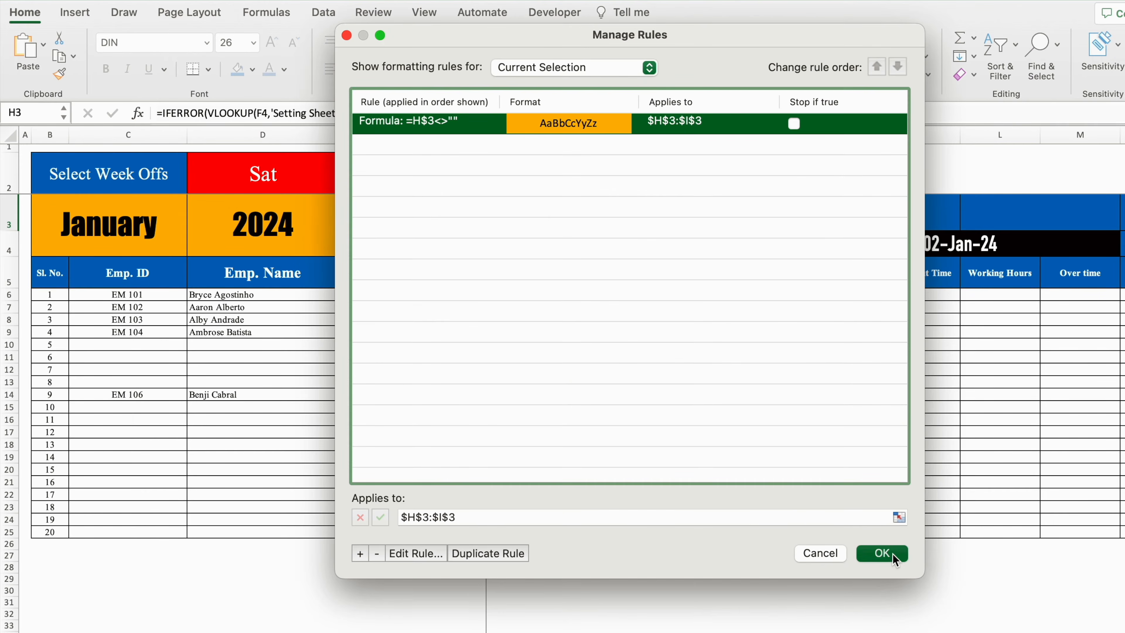
pyautogui.click(882, 554)
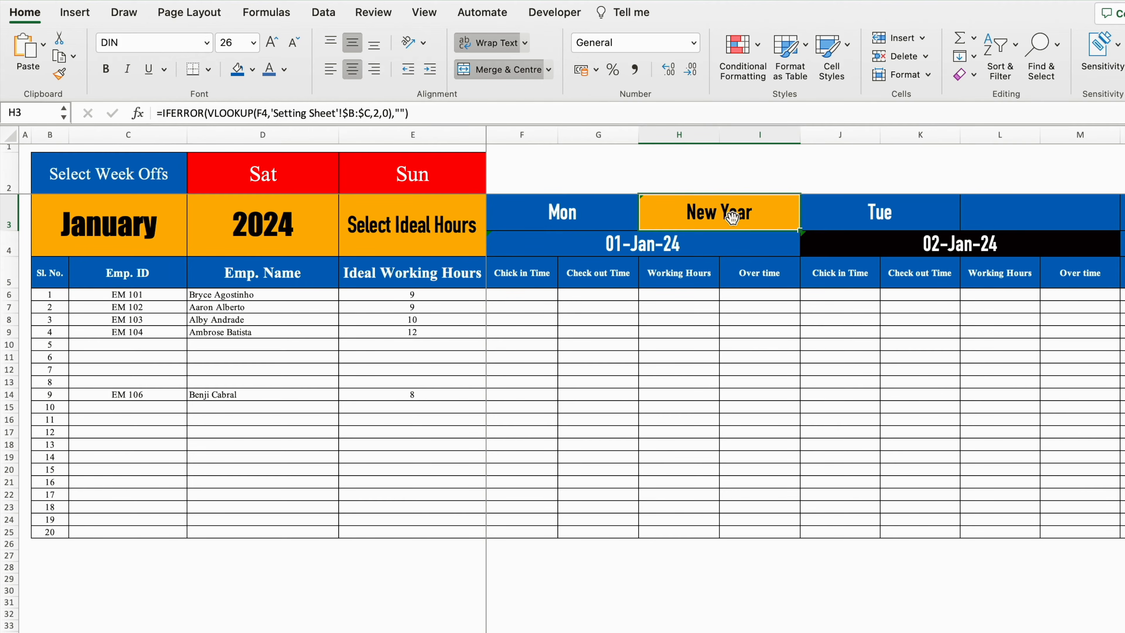
# Copy the holiday formula and its conditional formatting from H3 to the merged cell L3 above the second date
pyautogui.press('super+c')
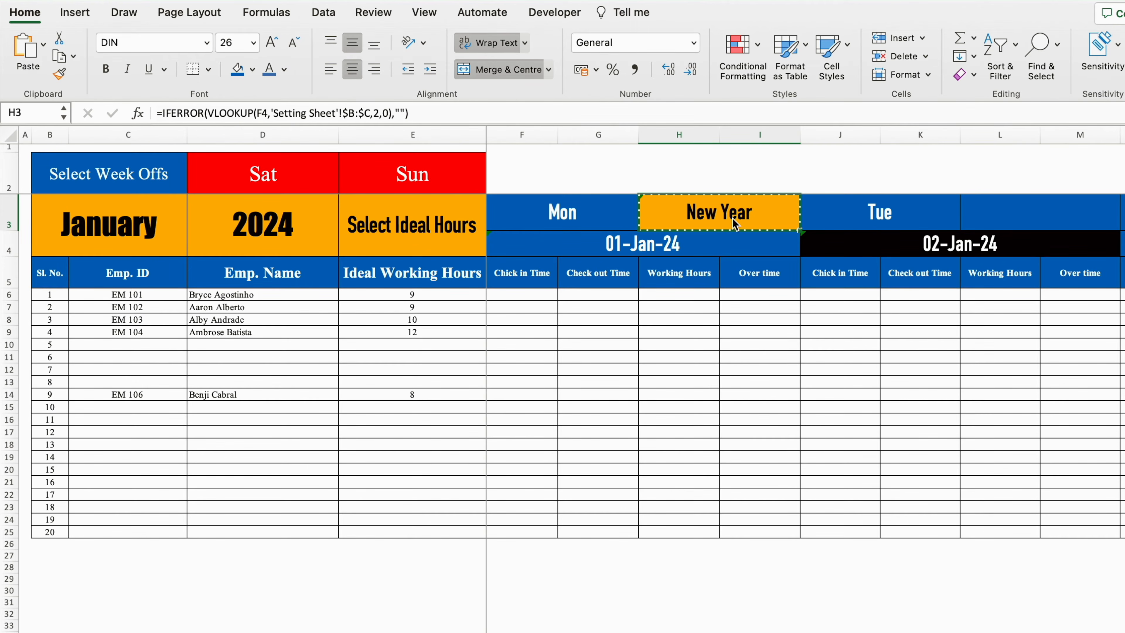
pyautogui.click(1014, 217)
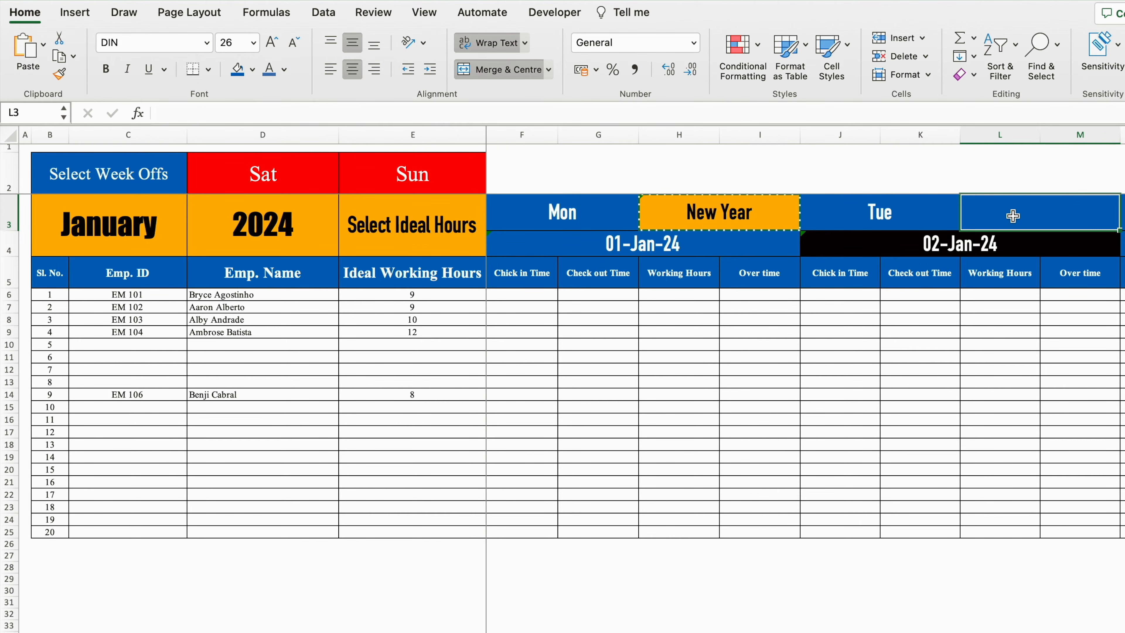
pyautogui.press('super+v')
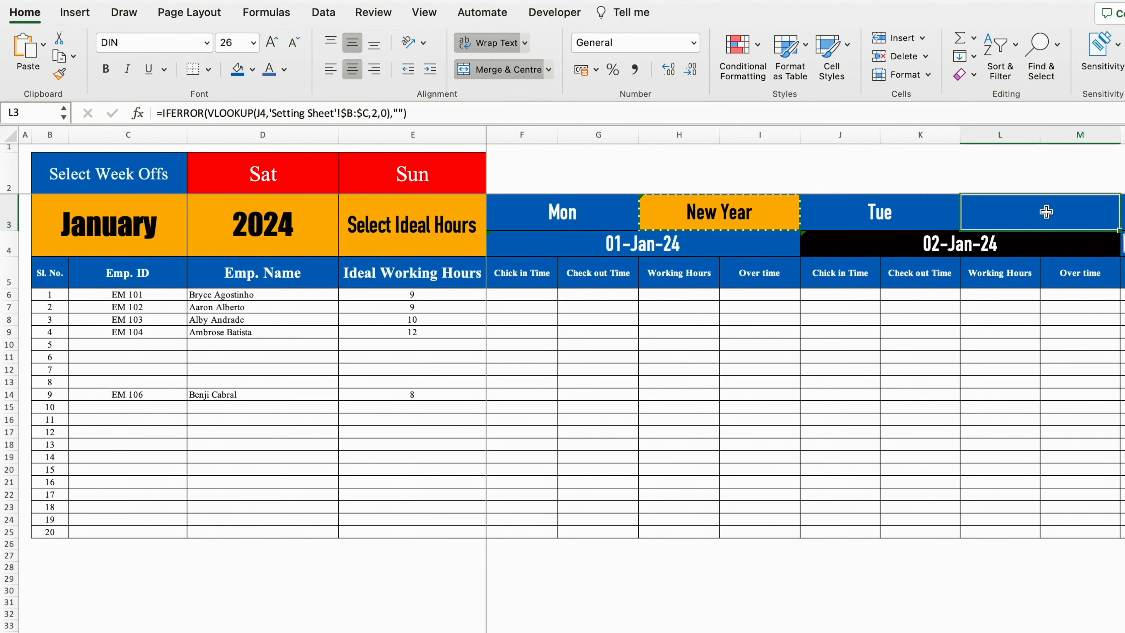
pyautogui.press('Escape')
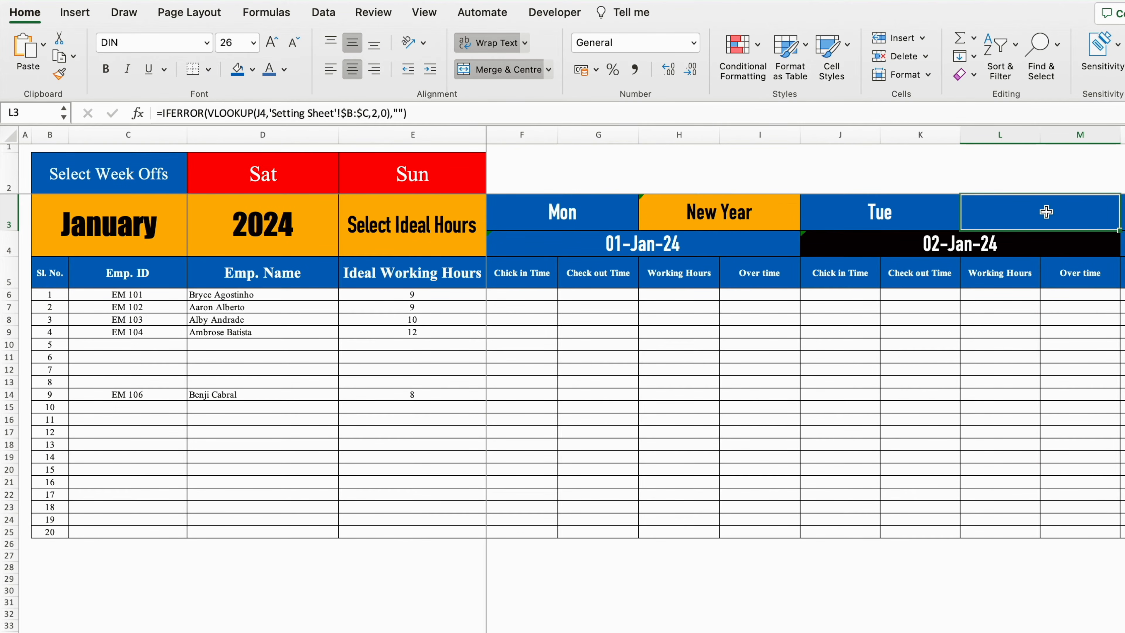
# Fill the black date cell J4 with the blue header colour and copy the whole day block J3:M25
pyautogui.click(886, 243)
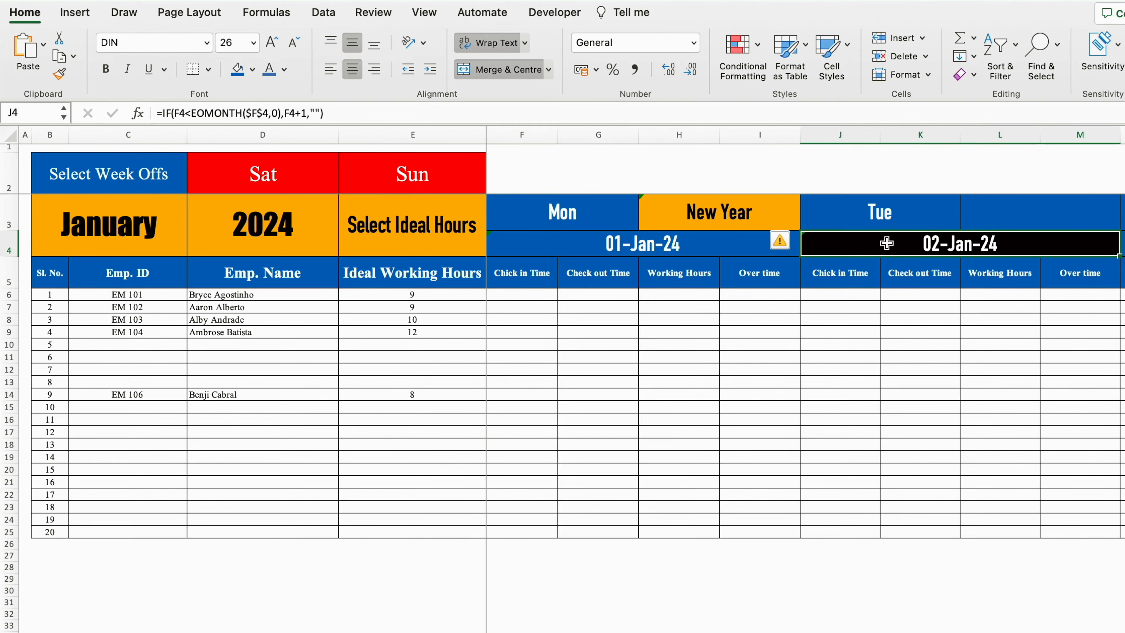
pyautogui.click(237, 75)
pyautogui.moveTo(833, 211); pyautogui.dragTo(996, 530)
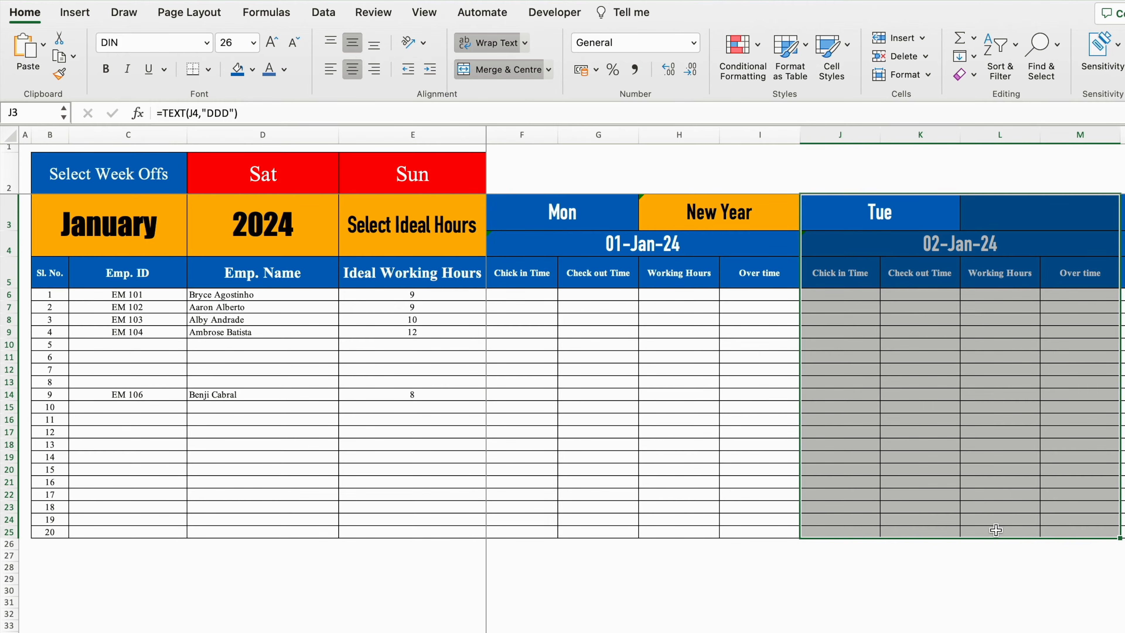
pyautogui.hotkey('ctrl', 'c')
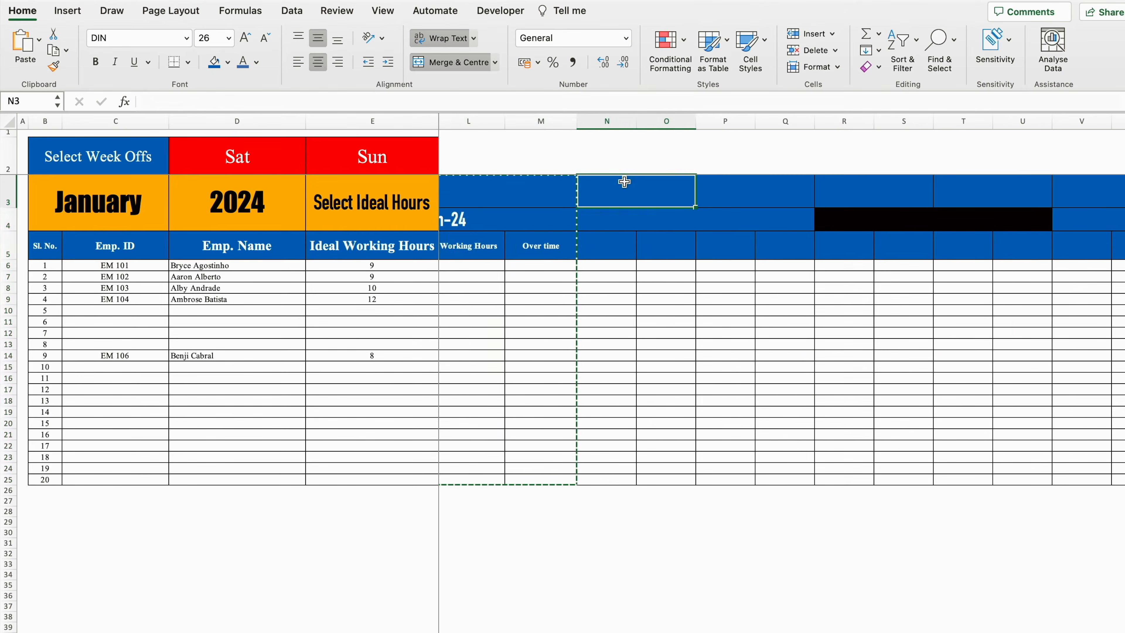
# Paste the copied day block into each following four-column block from N3 through BJ3, covering 03-Jan-24 to 15-Jan-24
pyautogui.click(844, 190)
pyautogui.hotkey('ctrl', 'v')
pyautogui.click(837, 195)
pyautogui.hotkey('ctrl', 'v')
pyautogui.click(630, 191)
pyautogui.hotkey('ctrl', 'v')
pyautogui.click(846, 192)
pyautogui.hotkey('ctrl', 'v')
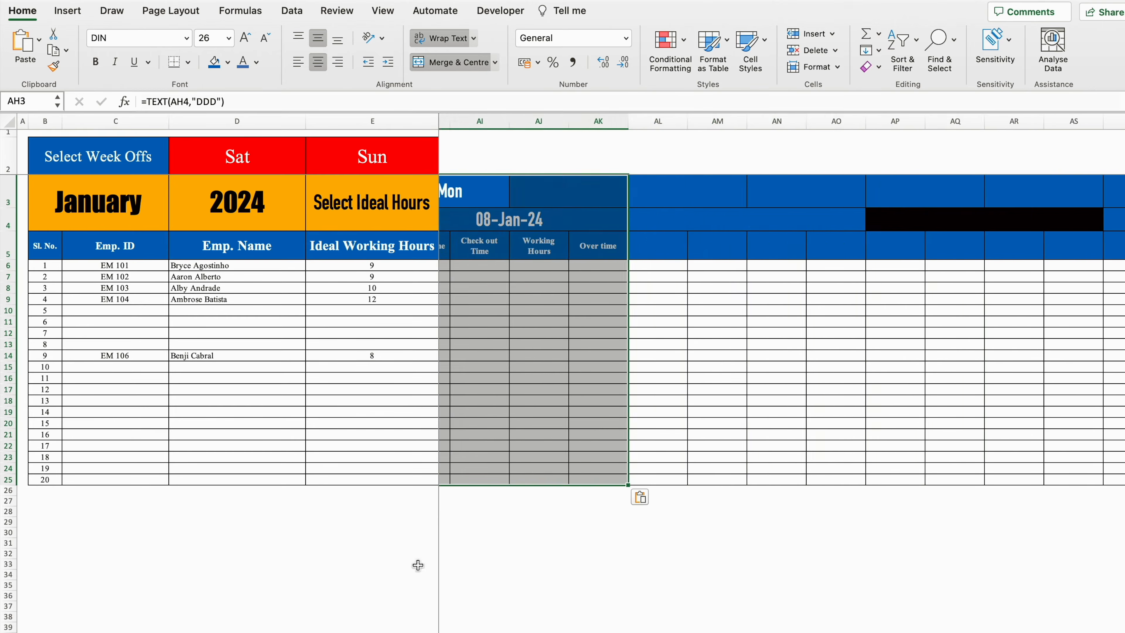
pyautogui.click(669, 191)
pyautogui.hotkey('ctrl', 'v')
pyautogui.click(560, 191)
pyautogui.hotkey('ctrl', 'v')
pyautogui.click(1036, 191)
pyautogui.hotkey('ctrl', 'v')
pyautogui.hscroll(10, 596, 532)
pyautogui.click(997, 196)
pyautogui.hotkey('ctrl', 'v')
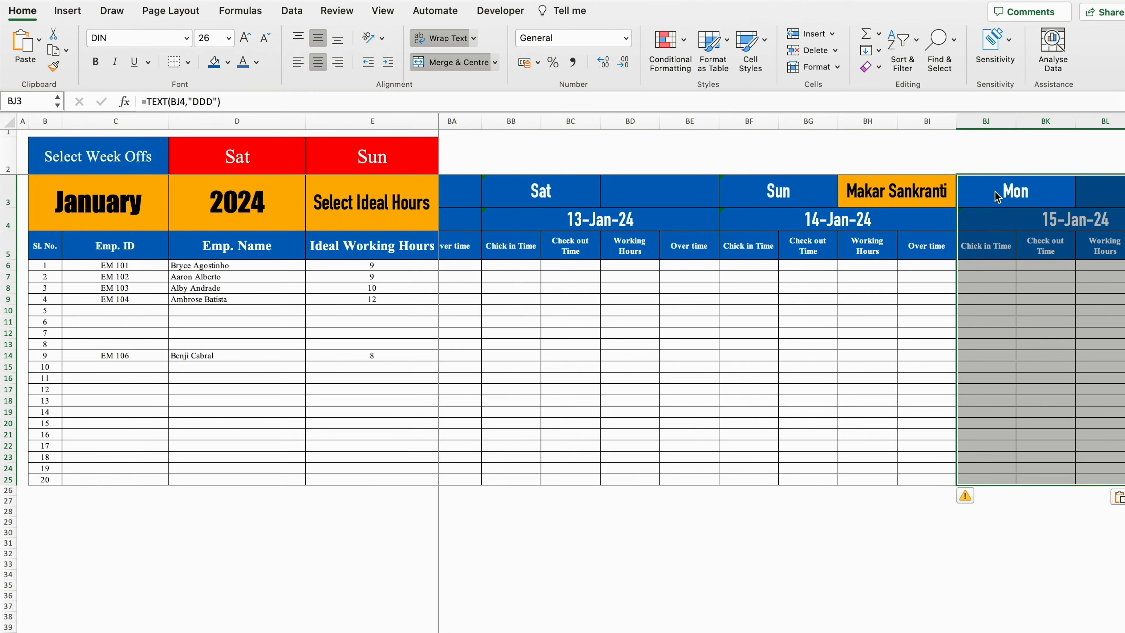
# Paste the day block into the remaining four-column blocks from BN3 through DV3, covering 16-Jan-24 to 31-Jan-24, and end copy mode
pyautogui.hscroll(2, 782, 373)
pyautogui.hscroll(3, 782, 373)
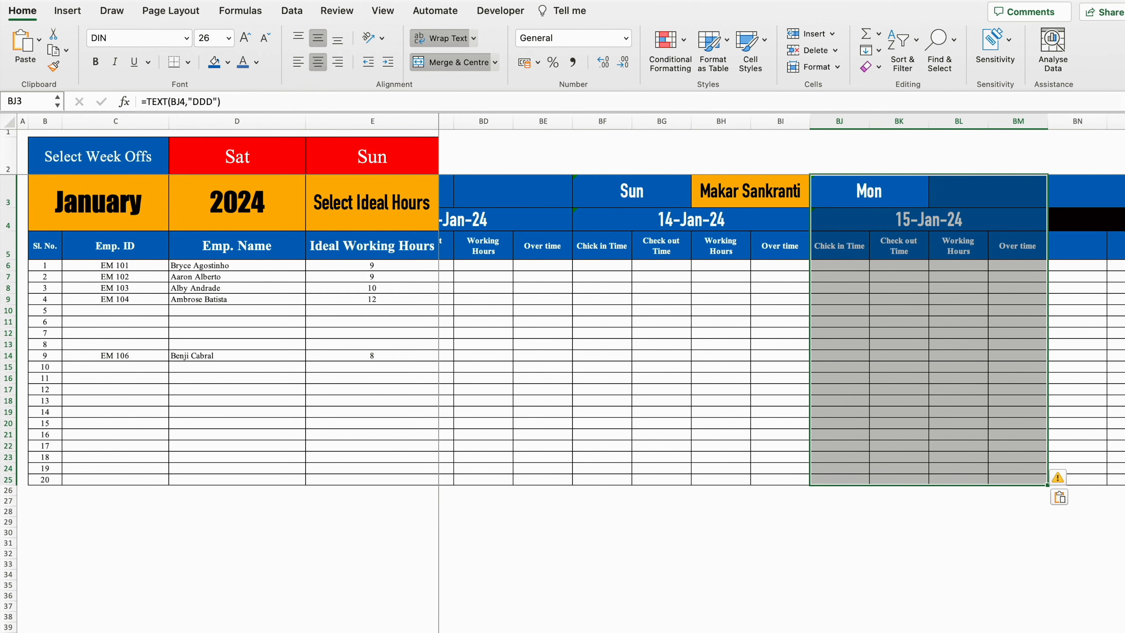
pyautogui.hscroll(5, 782, 372)
pyautogui.click(781, 191)
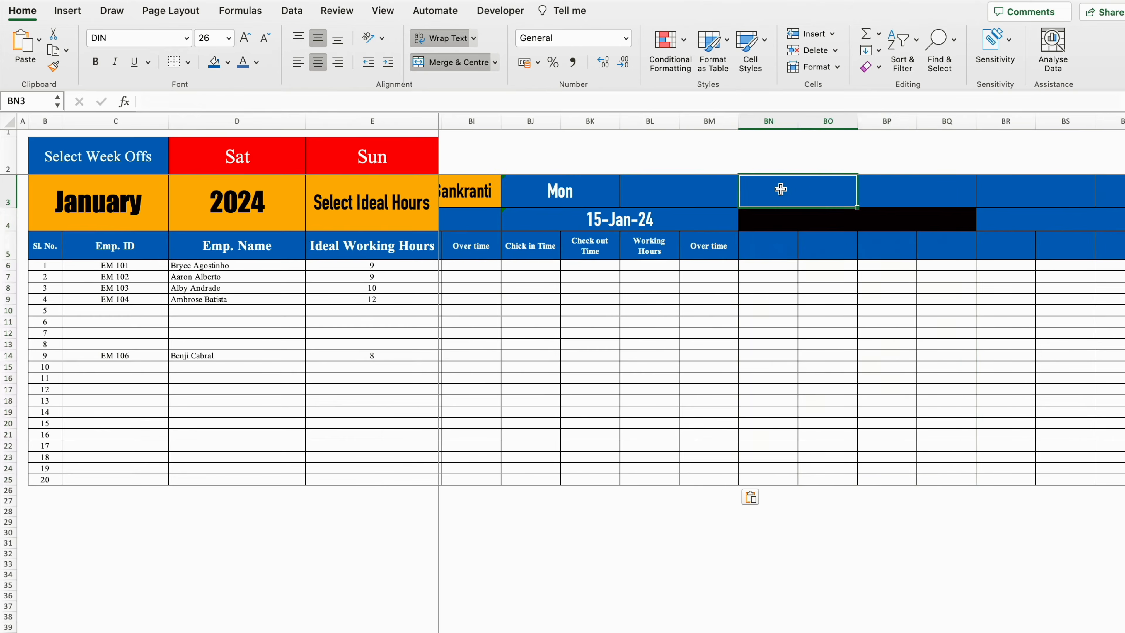
pyautogui.press('super+v')
pyautogui.click(1023, 191)
pyautogui.press('super+v')
pyautogui.hscroll(12, 782, 372)
pyautogui.click(561, 191)
pyautogui.press('super+v')
pyautogui.hscroll(10, 726, 502)
pyautogui.click(862, 191)
pyautogui.press('super+v')
pyautogui.click(645, 191)
pyautogui.press('super+v')
pyautogui.hscroll(8, 726, 373)
pyautogui.click(667, 191)
pyautogui.press('super+v')
pyautogui.click(838, 191)
pyautogui.press('super+v')
pyautogui.click(703, 191)
pyautogui.press('super+v')
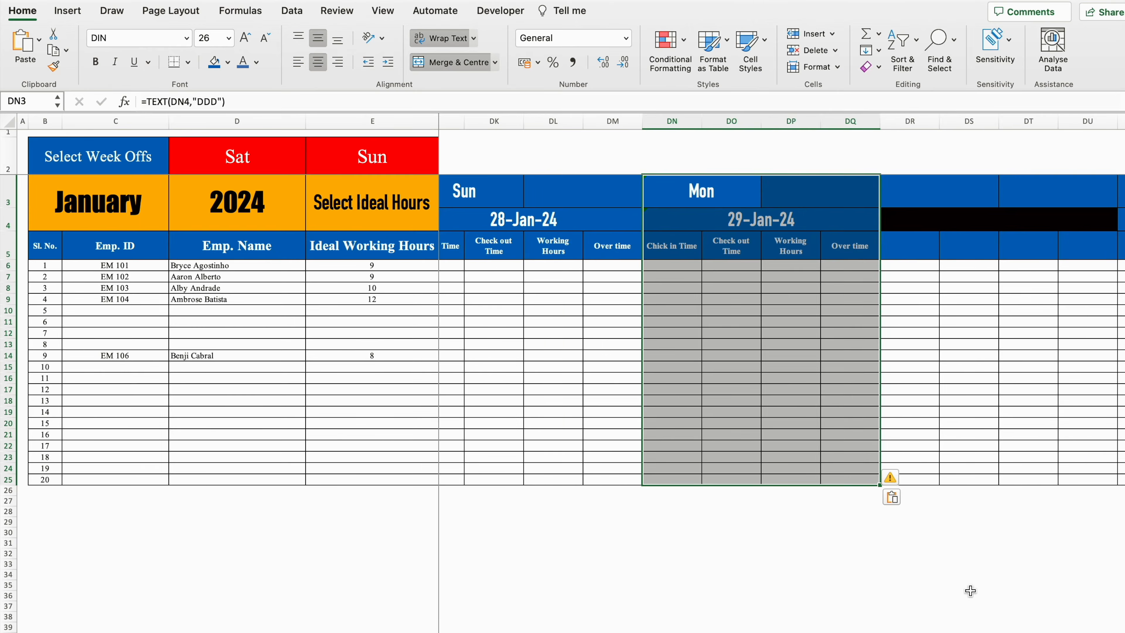
pyautogui.hscroll(6, 970, 593)
pyautogui.click(869, 195)
pyautogui.press('super+v')
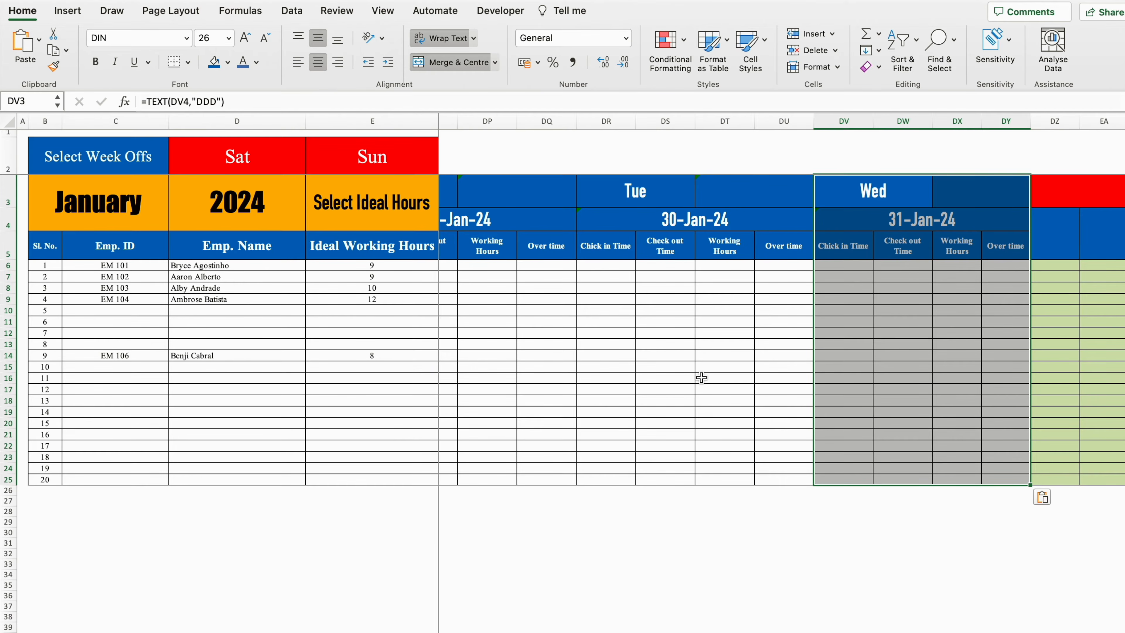
pyautogui.moveTo(751, 632); pyautogui.dragTo(2, 619)
pyautogui.press('Escape')
# Start a Classic conditional formatting rule that uses a formula, for the attendance cells from F6 down to row 25 across the day columns
pyautogui.click(469, 265)
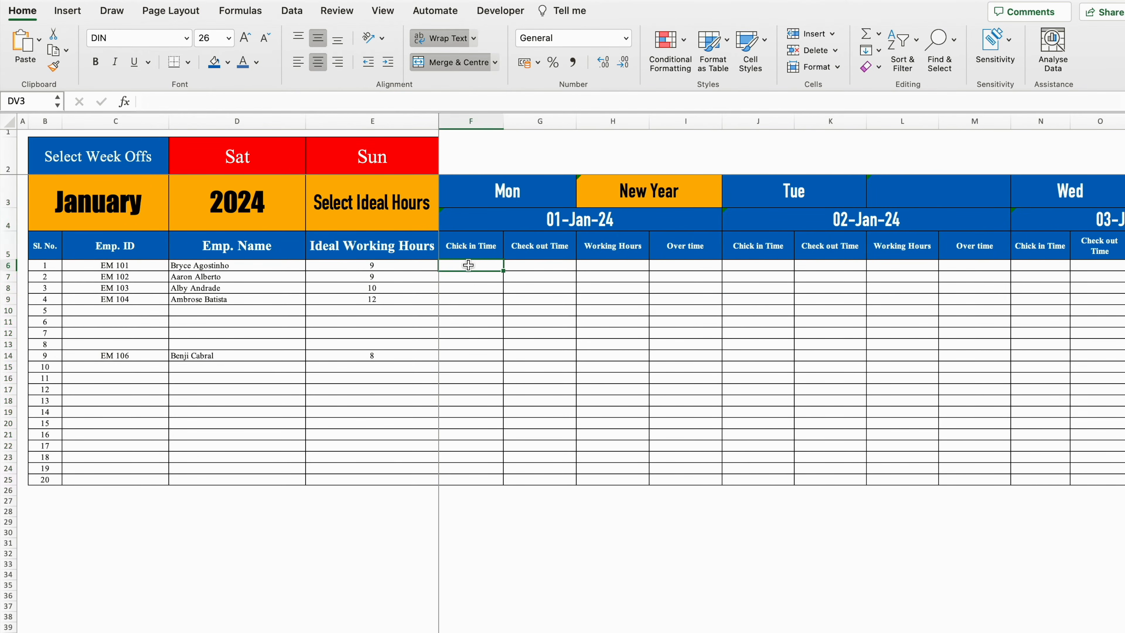
pyautogui.moveTo(469, 266); pyautogui.dragTo(1061, 480)
pyautogui.moveTo(975, 631); pyautogui.dragTo(88, 628)
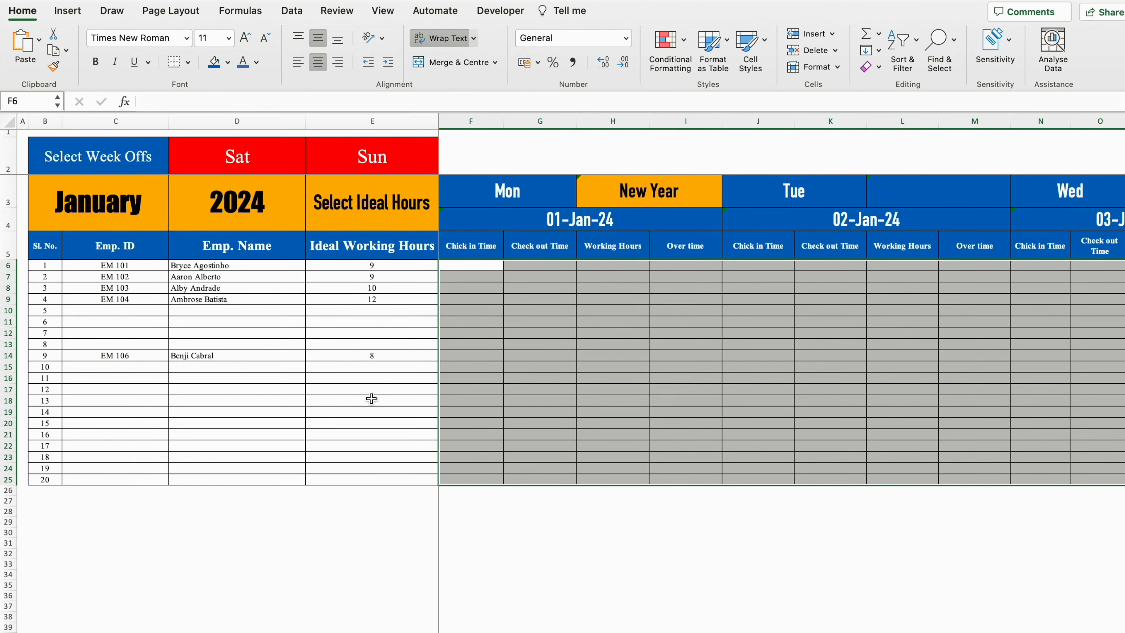
pyautogui.click(684, 43)
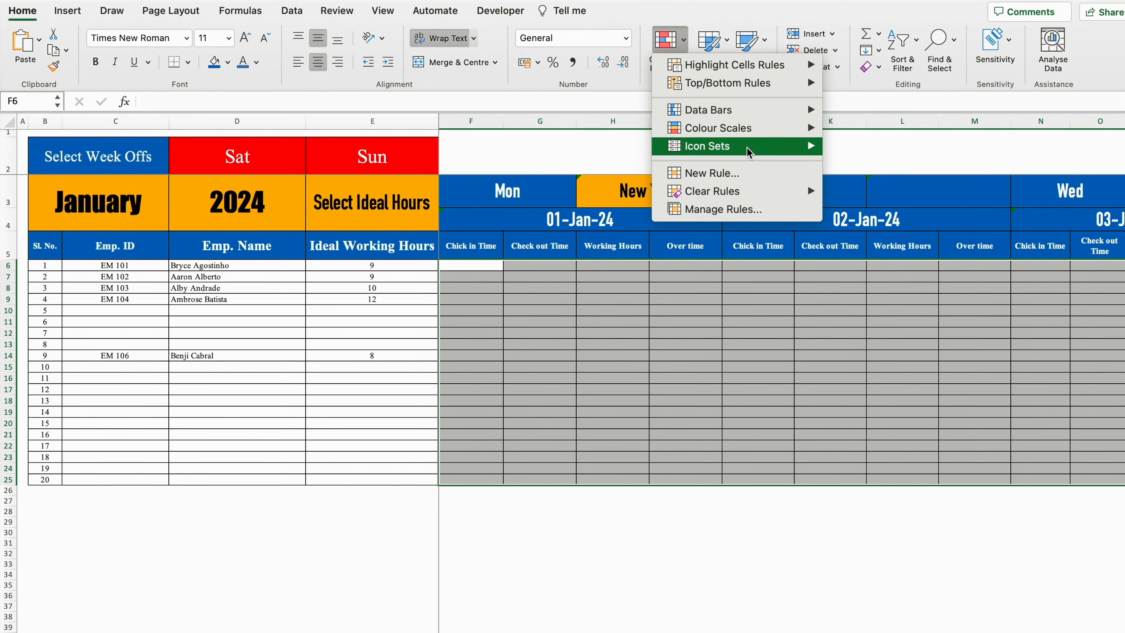
pyautogui.click(748, 172)
pyautogui.moveTo(653, 109); pyautogui.dragTo(662, 285)
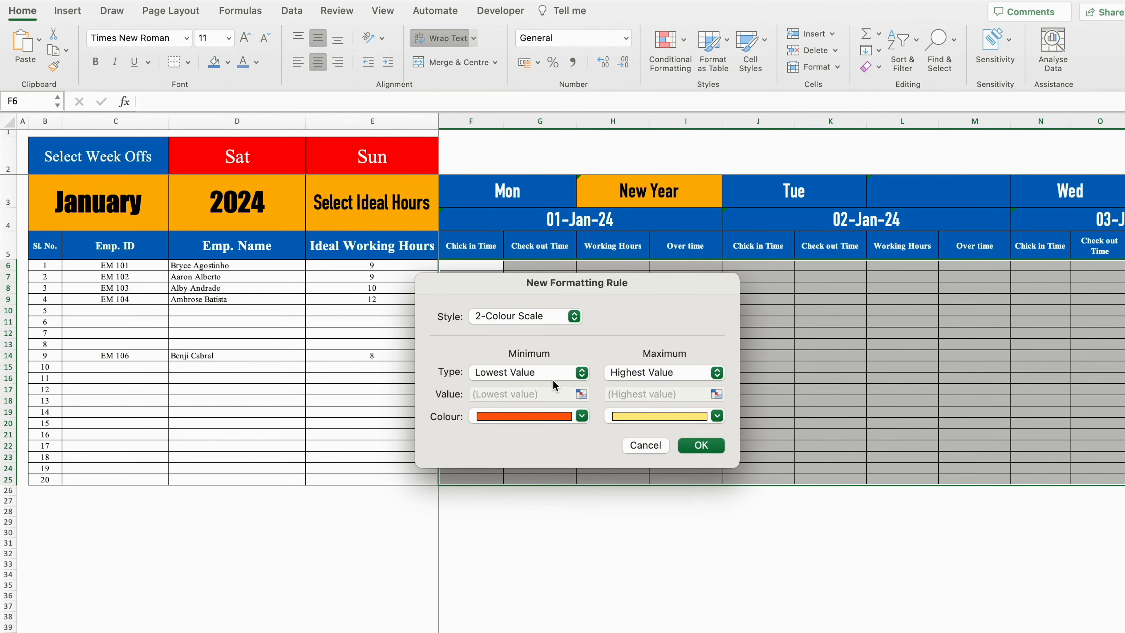
pyautogui.click(575, 316)
pyautogui.click(520, 378)
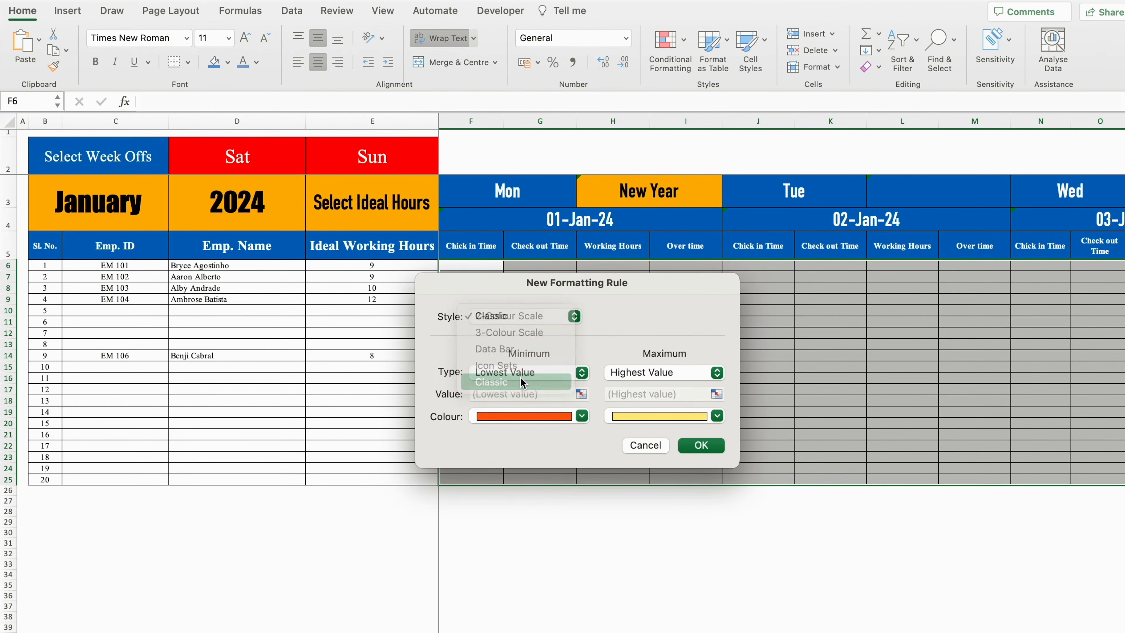
pyautogui.click(597, 354)
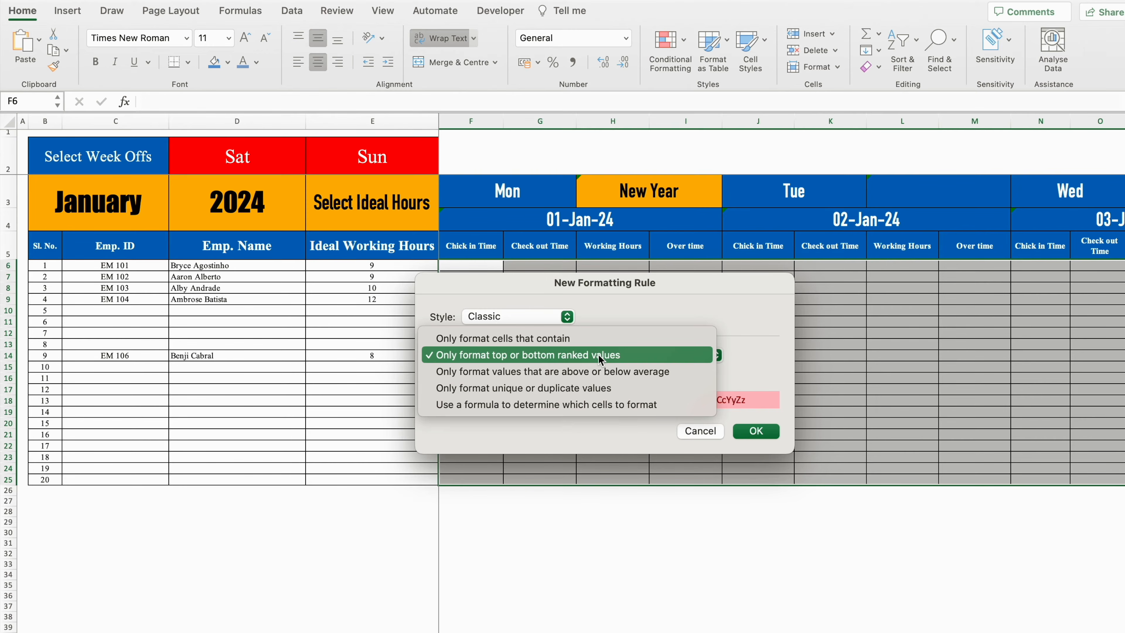
pyautogui.click(604, 407)
# Enter the rule formula =F$3=$D$2 to compare each block's weekday with the first week off
pyautogui.click(578, 375)
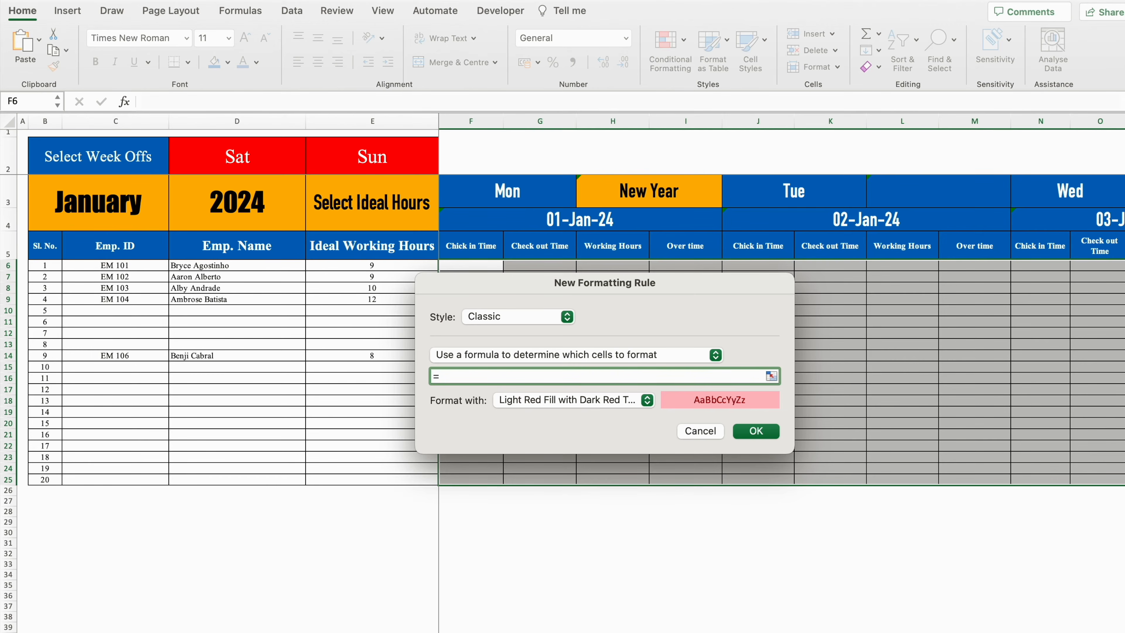
pyautogui.click(504, 195)
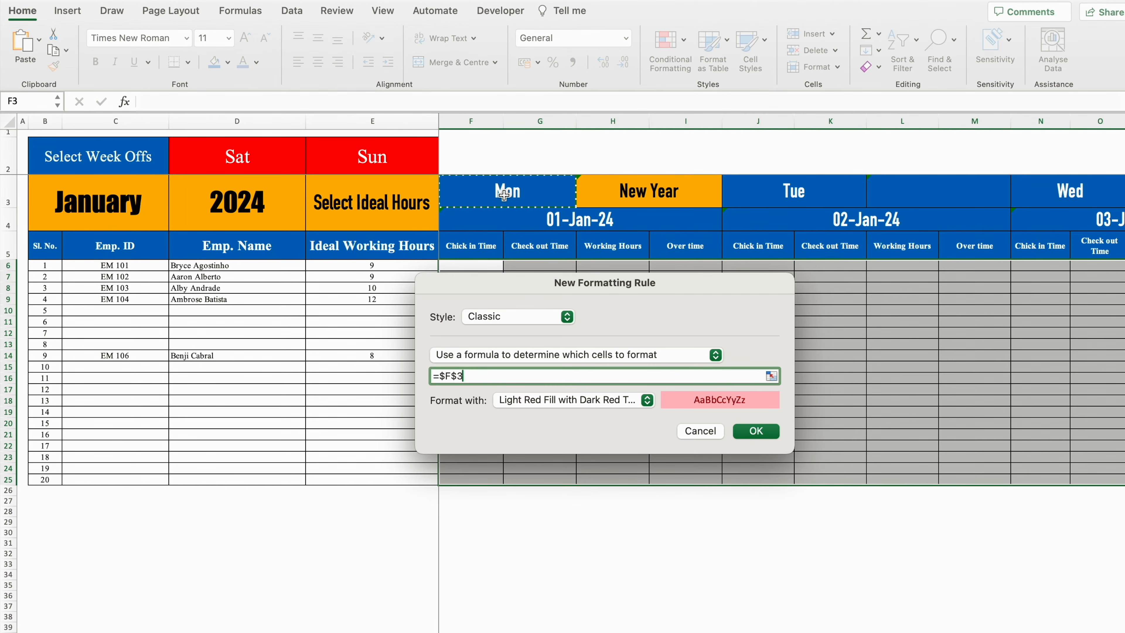
pyautogui.click(447, 376)
pyautogui.press('BackSpace')
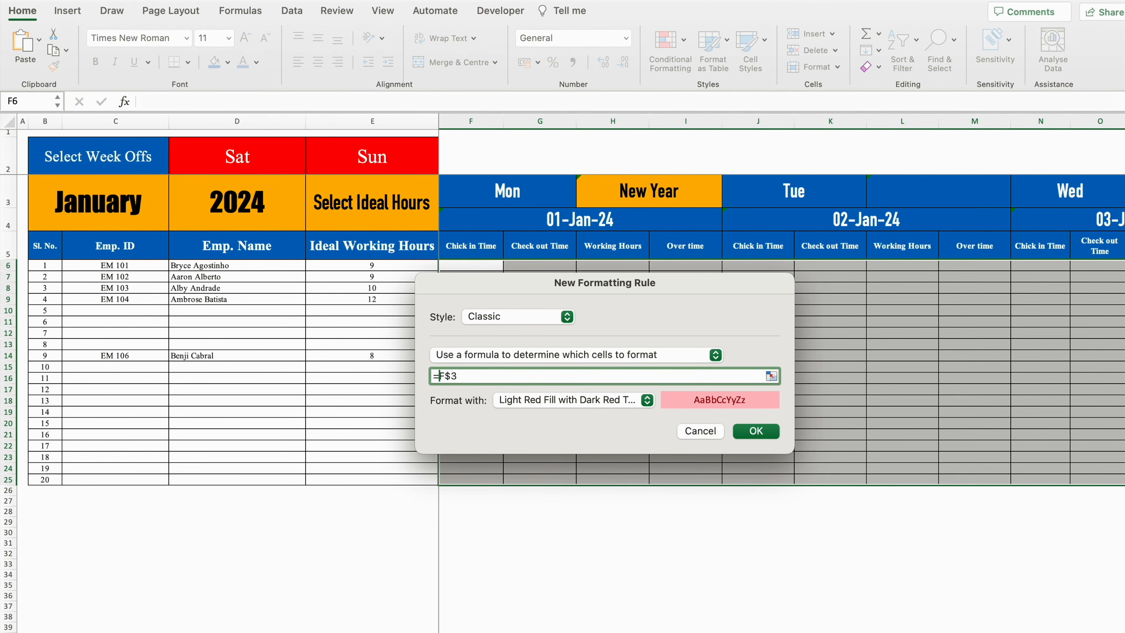
pyautogui.write('=')
pyautogui.click(259, 160)
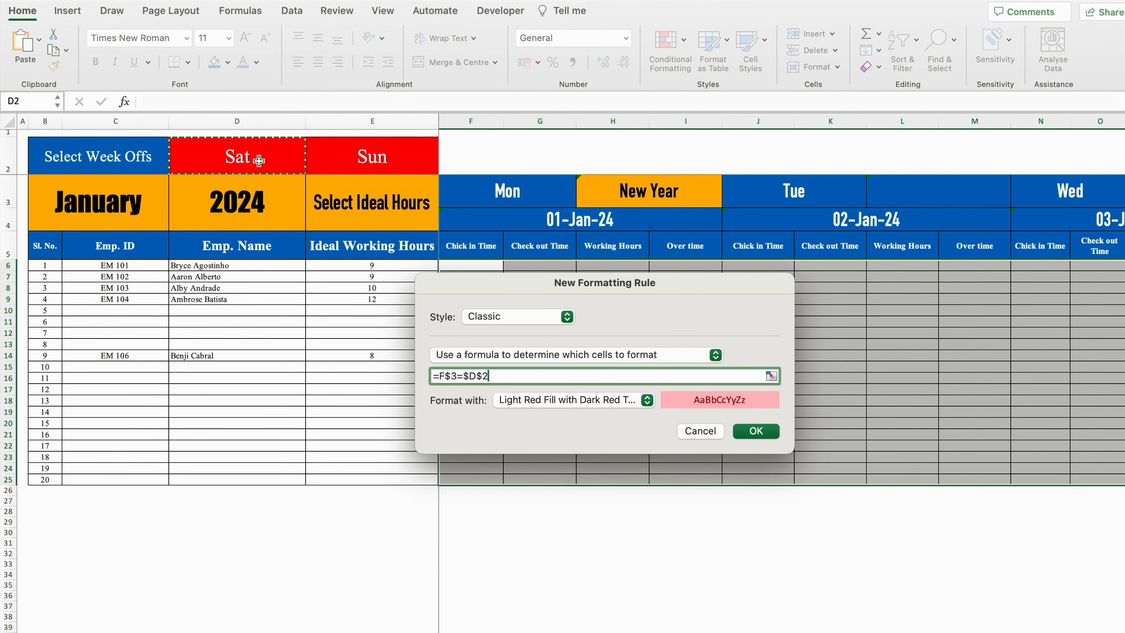
# Choose a customised format for the rule with a standard red background fill
pyautogui.moveTo(673, 285); pyautogui.dragTo(668, 122)
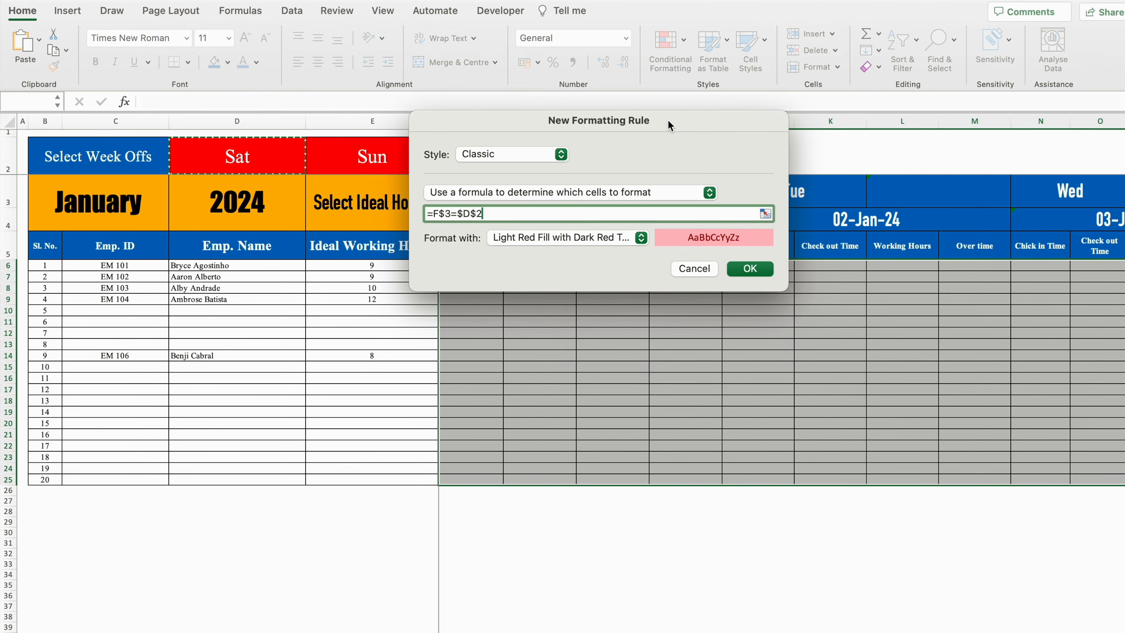
pyautogui.click(646, 240)
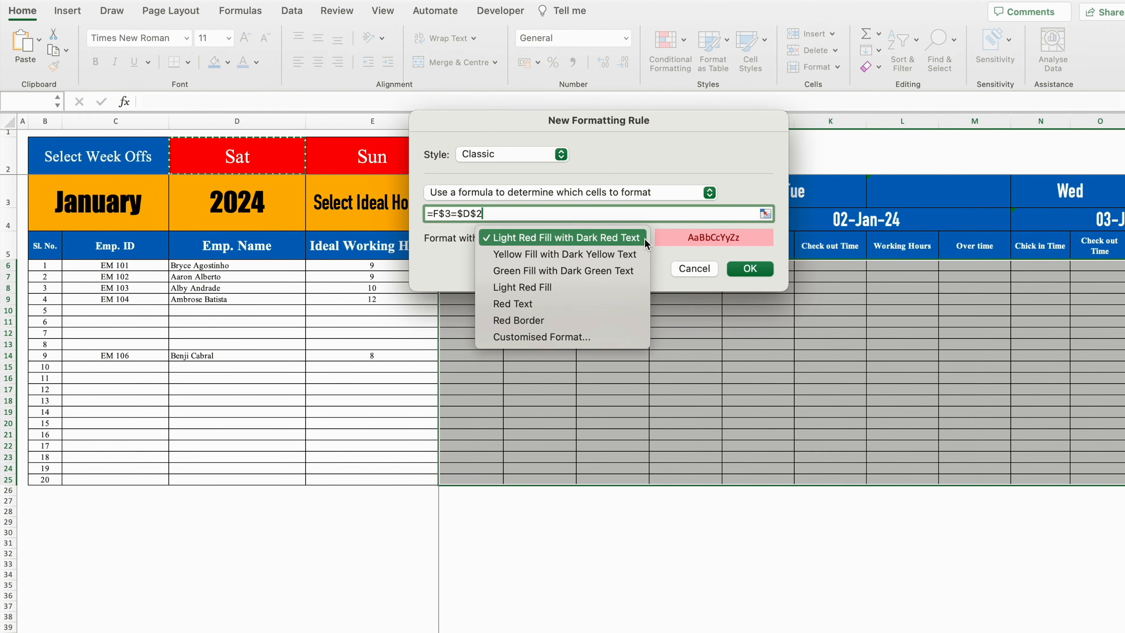
pyautogui.click(582, 339)
pyautogui.click(647, 73)
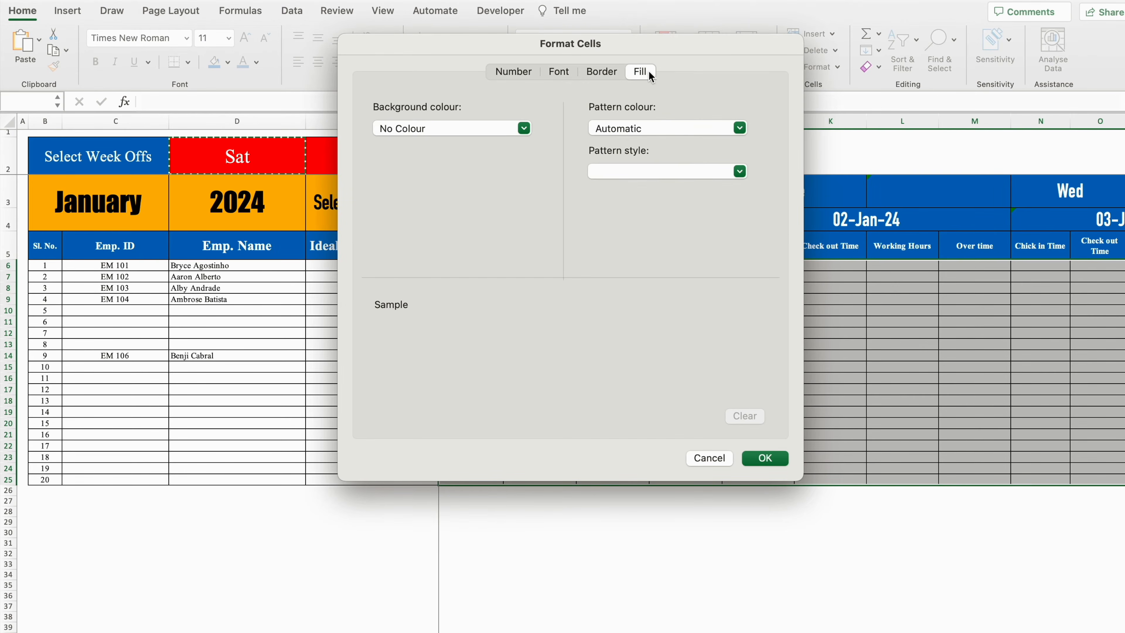
pyautogui.click(525, 129)
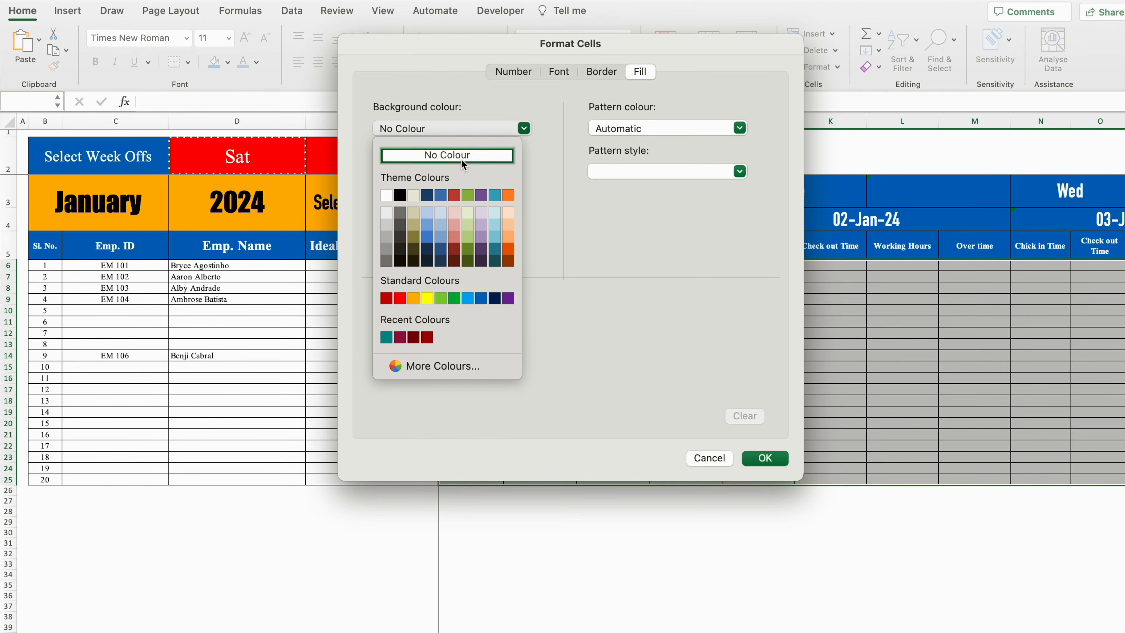
pyautogui.click(399, 295)
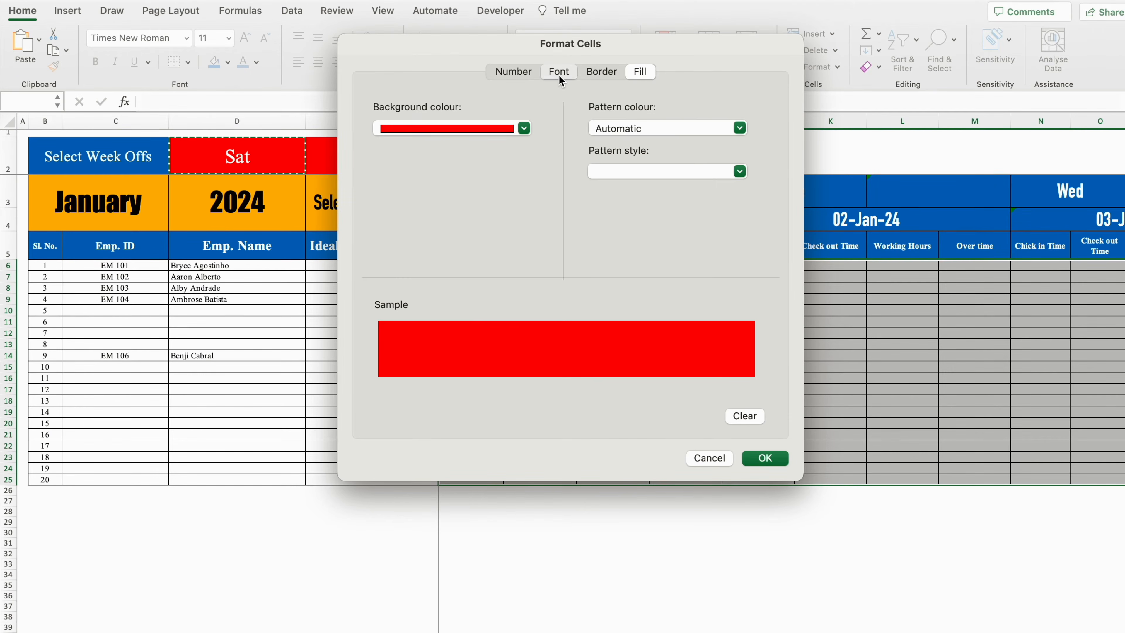
# Set the rule's font colour to white and apply the rule to the selected cells
pyautogui.click(559, 74)
pyautogui.click(668, 245)
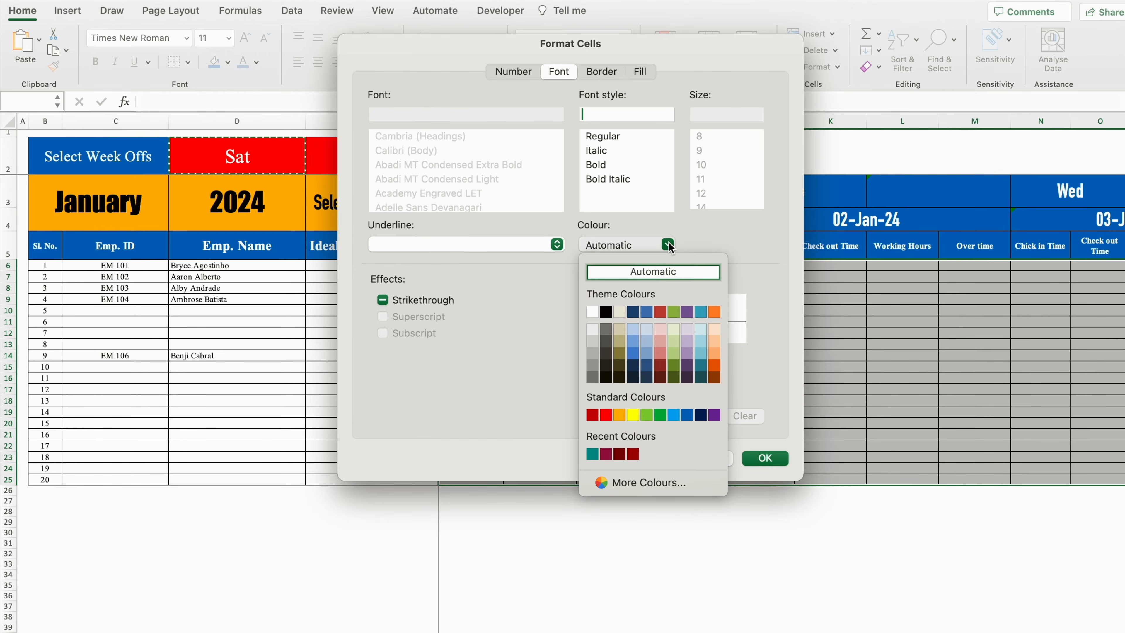
pyautogui.click(593, 312)
pyautogui.click(765, 459)
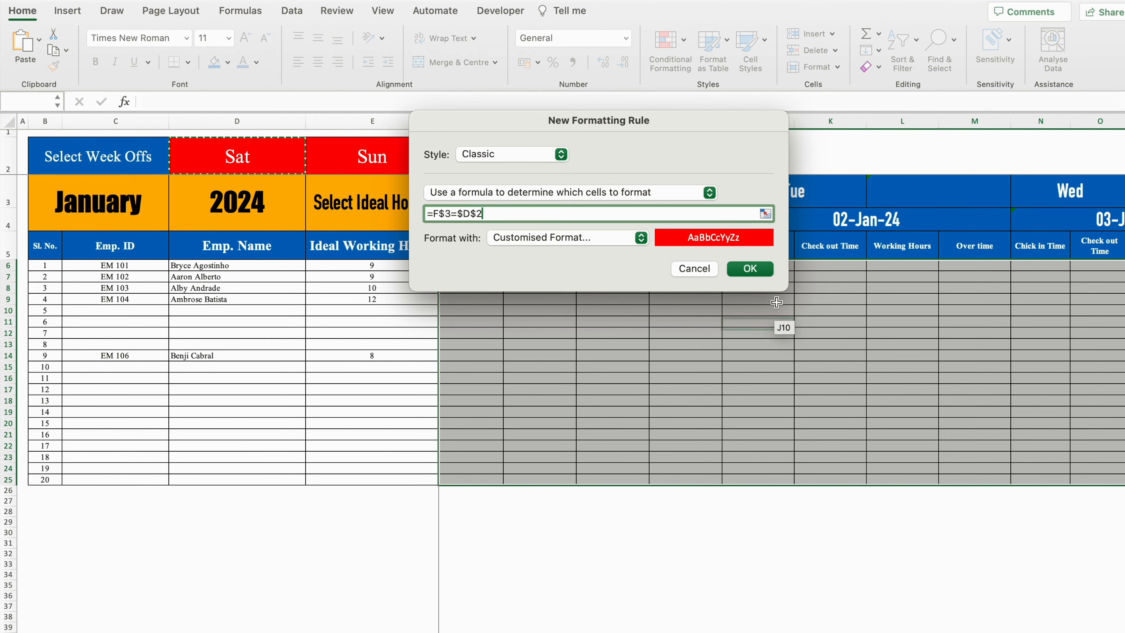
pyautogui.click(756, 269)
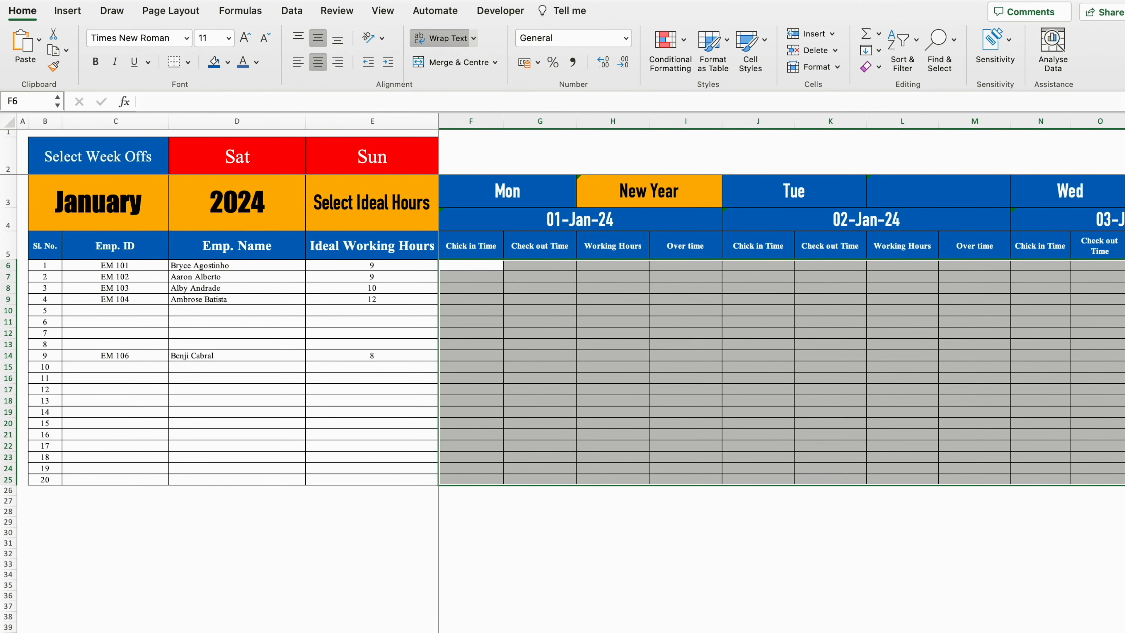
# Start a second Classic conditional formatting rule for the same attendance cells, using a formula to determine which cells to format
pyautogui.hscroll(10, 781, 306)
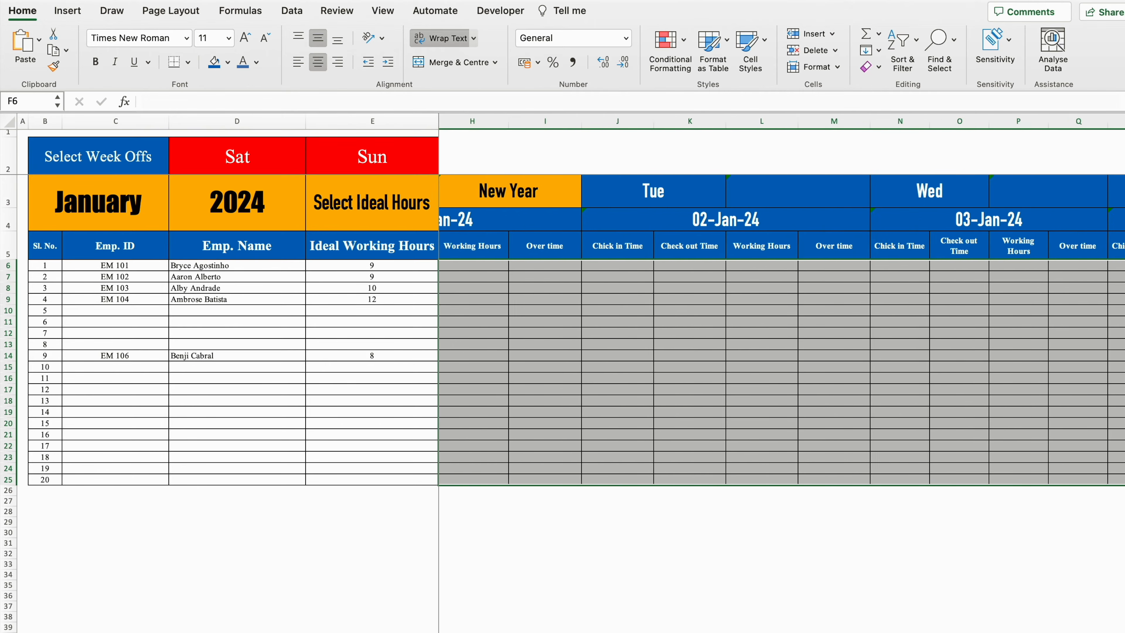
pyautogui.hscroll(2, 781, 305)
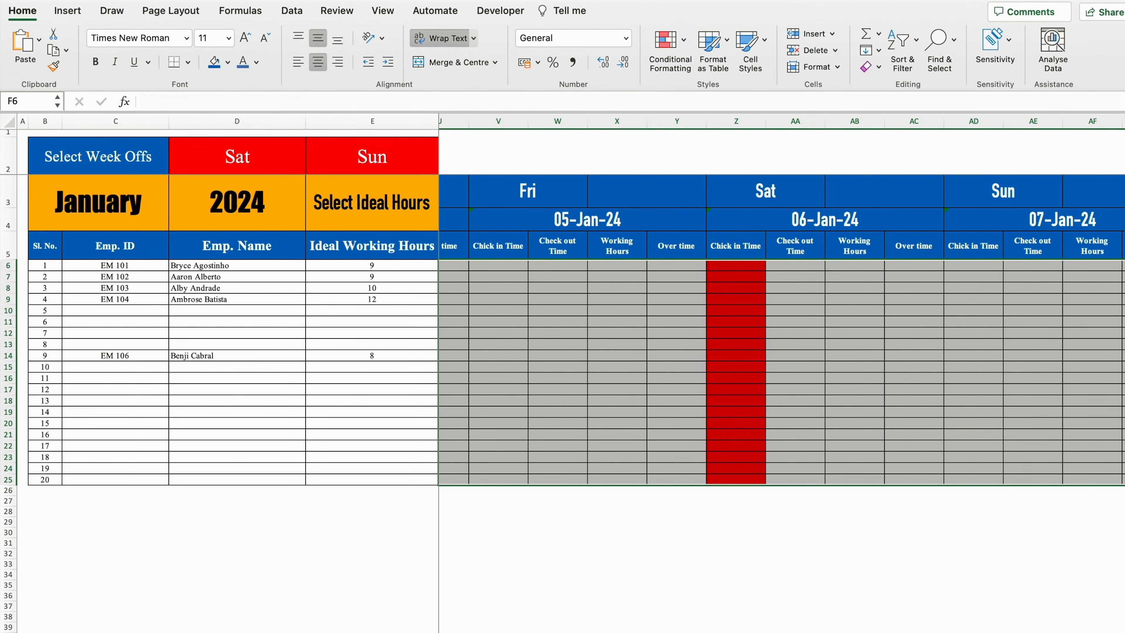
pyautogui.hscroll(-15, 782, 306)
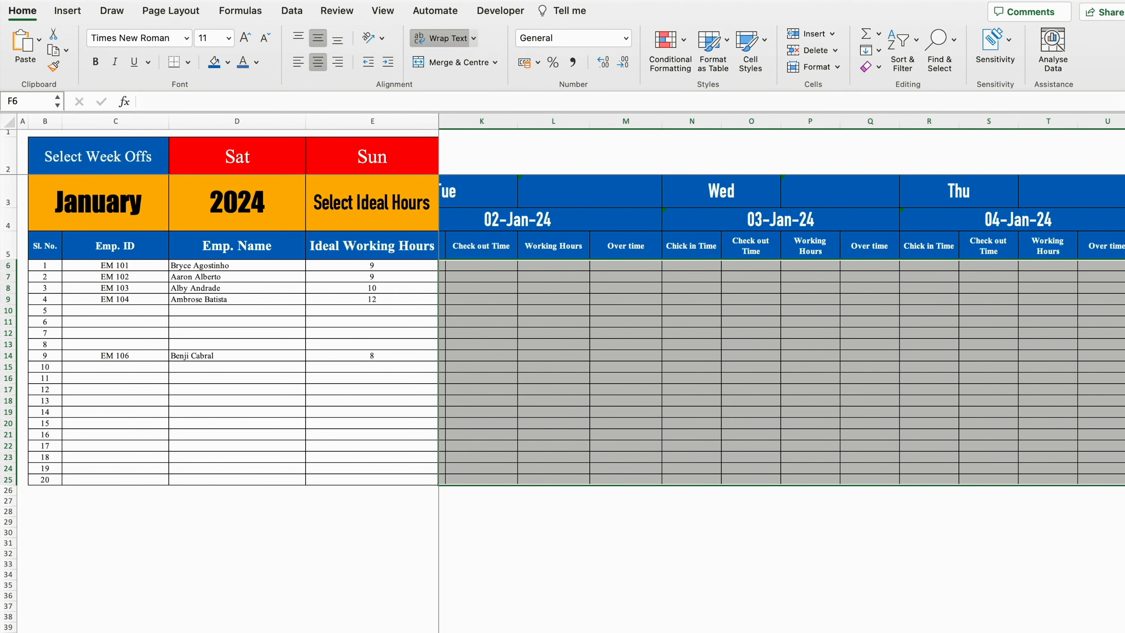
pyautogui.click(685, 39)
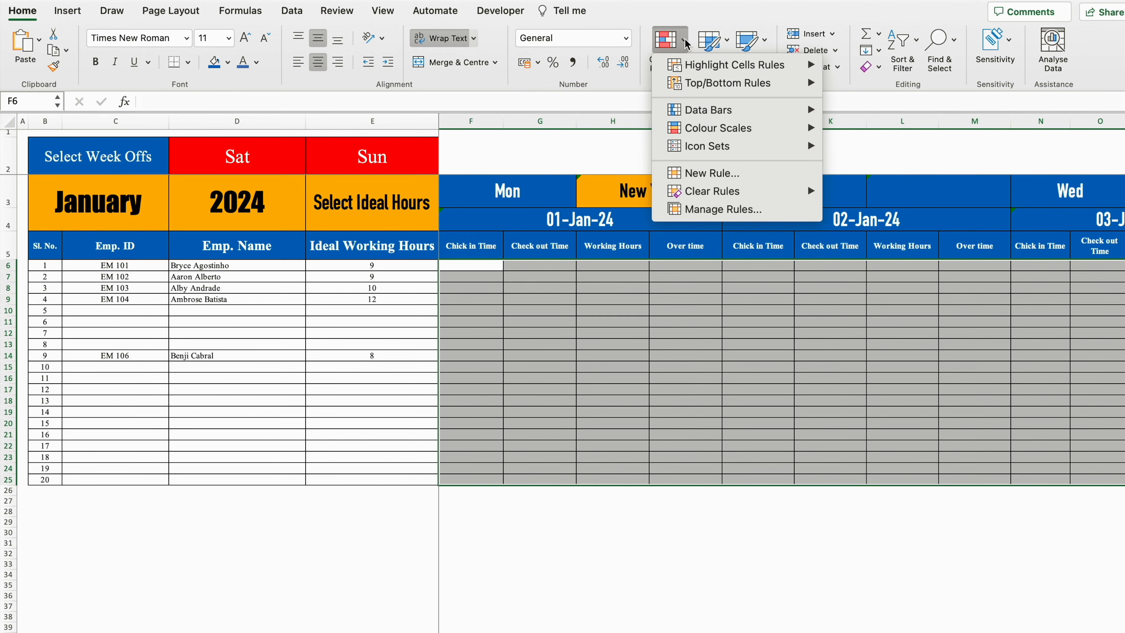
pyautogui.click(736, 173)
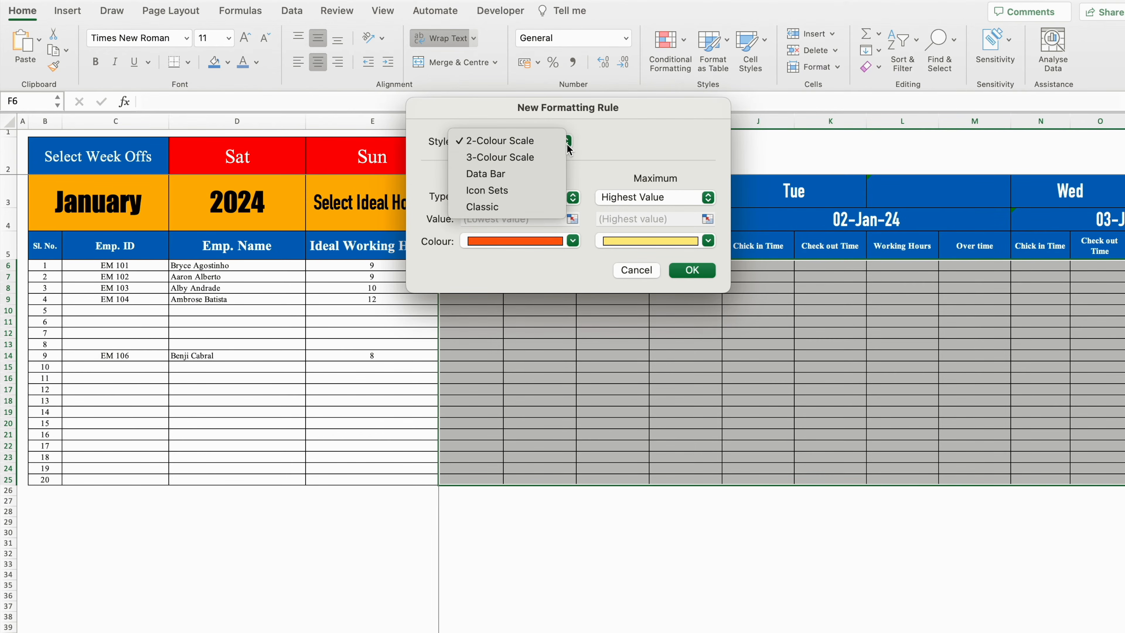
pyautogui.click(495, 208)
pyautogui.click(583, 179)
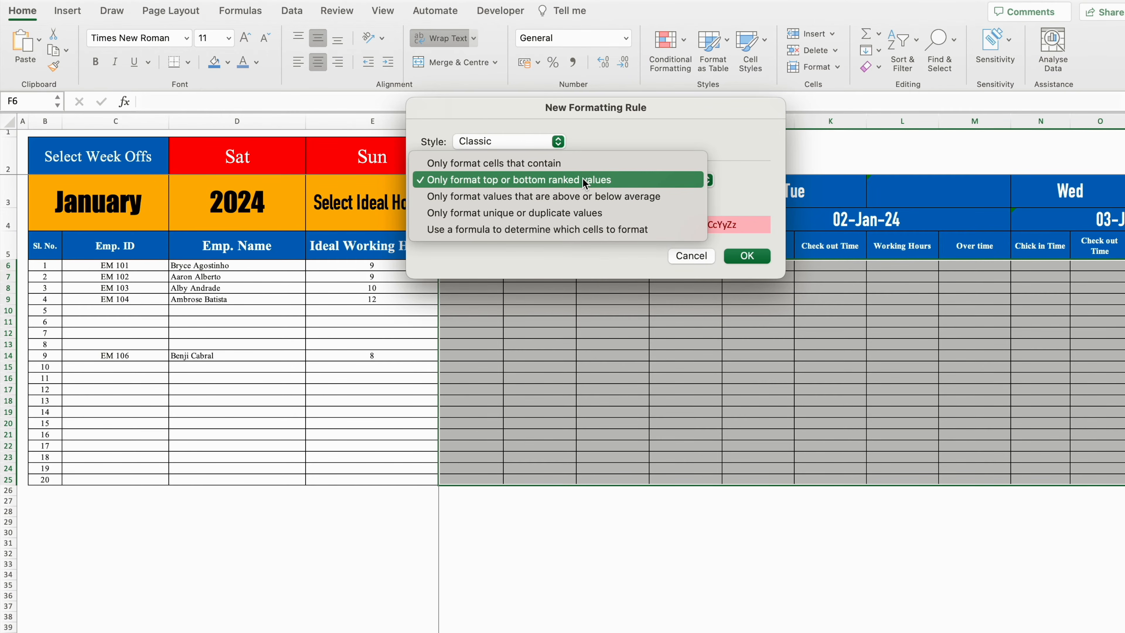
pyautogui.click(585, 230)
# Enter the rule formula =F$3=$E$2 to compare each block's weekday with the second week off
pyautogui.click(585, 200)
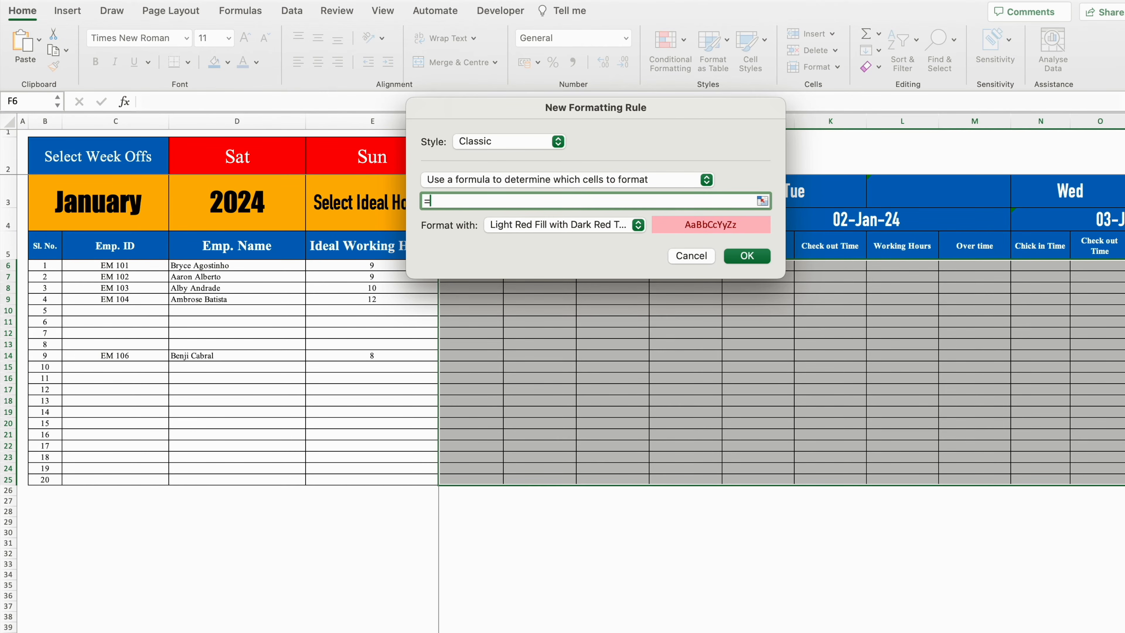
pyautogui.moveTo(594, 106); pyautogui.dragTo(615, 275)
pyautogui.click(525, 186)
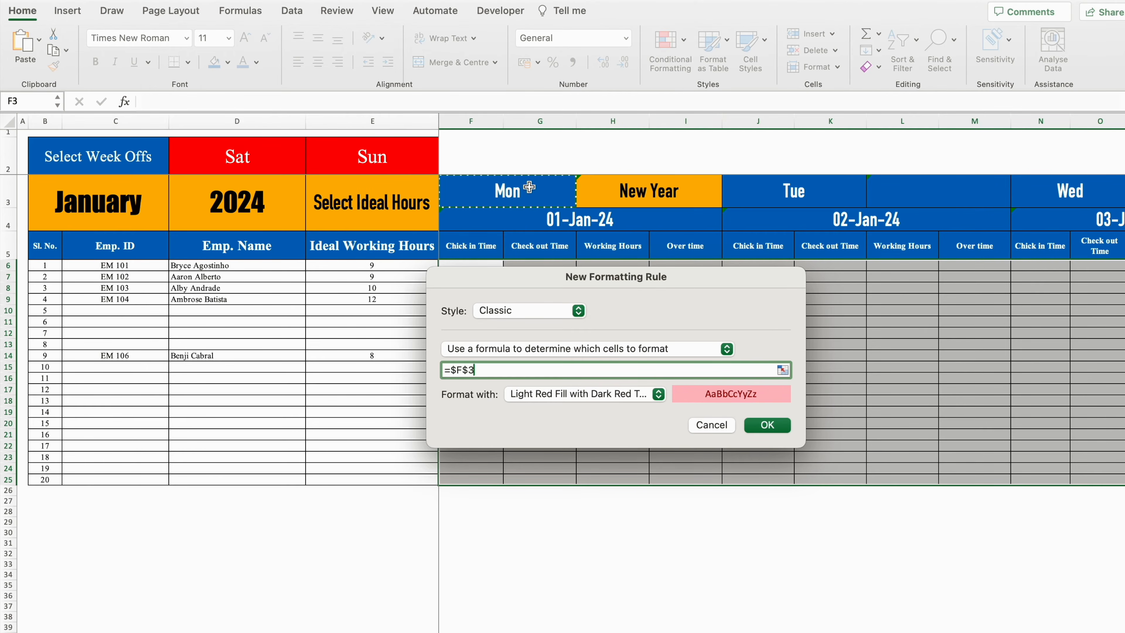
pyautogui.click(456, 370)
pyautogui.press('BackSpace')
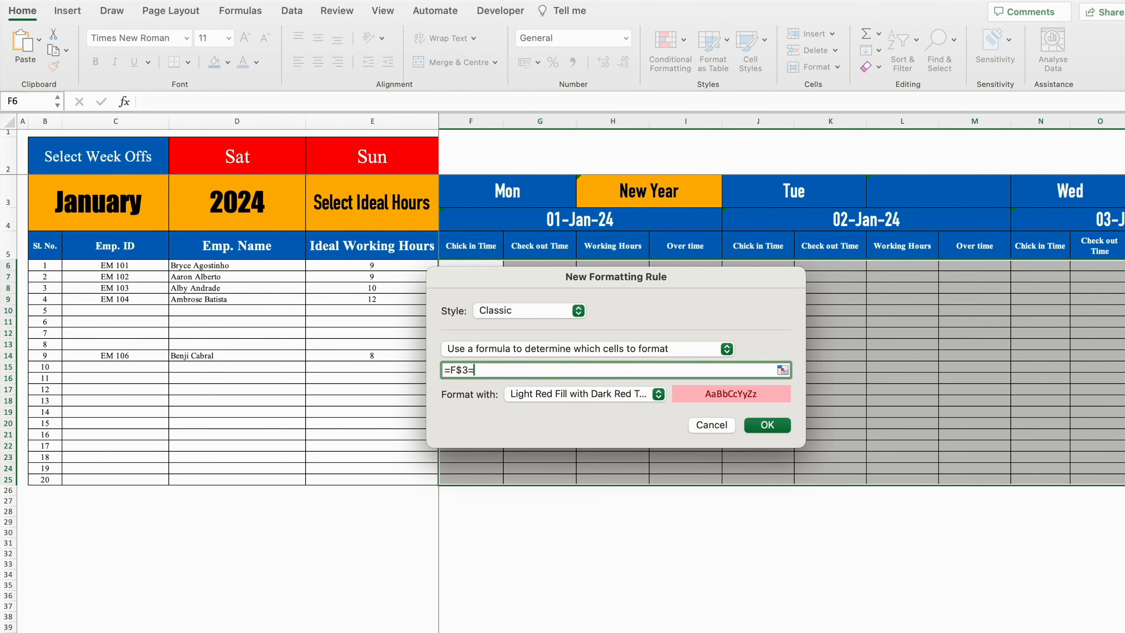
pyautogui.write('=')
pyautogui.click(375, 155)
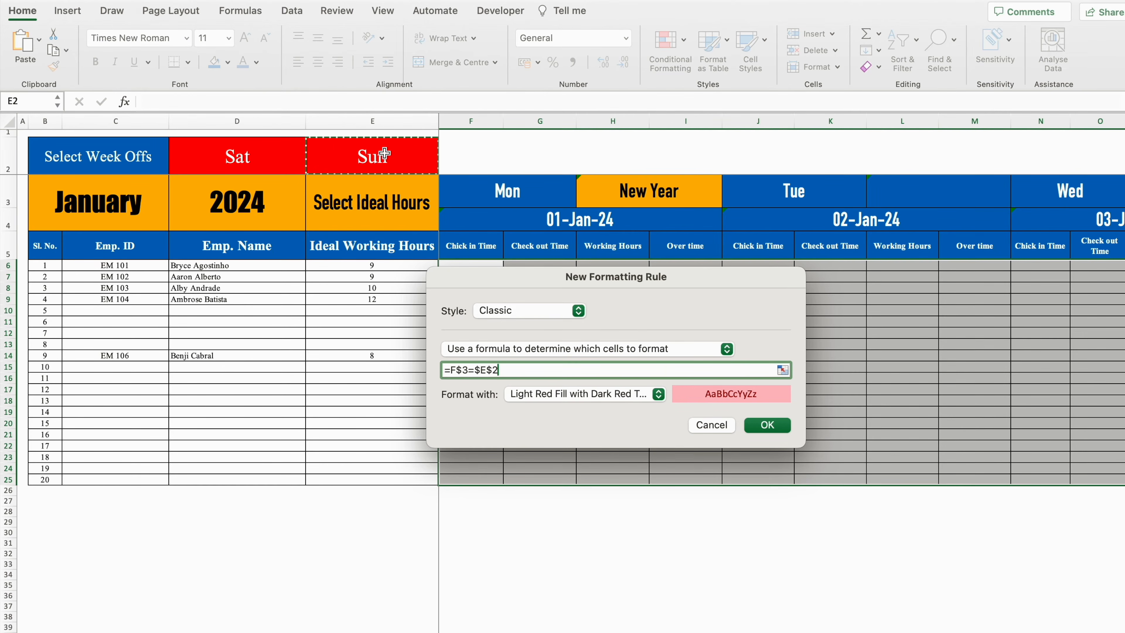
pyautogui.moveTo(752, 285); pyautogui.dragTo(717, 150)
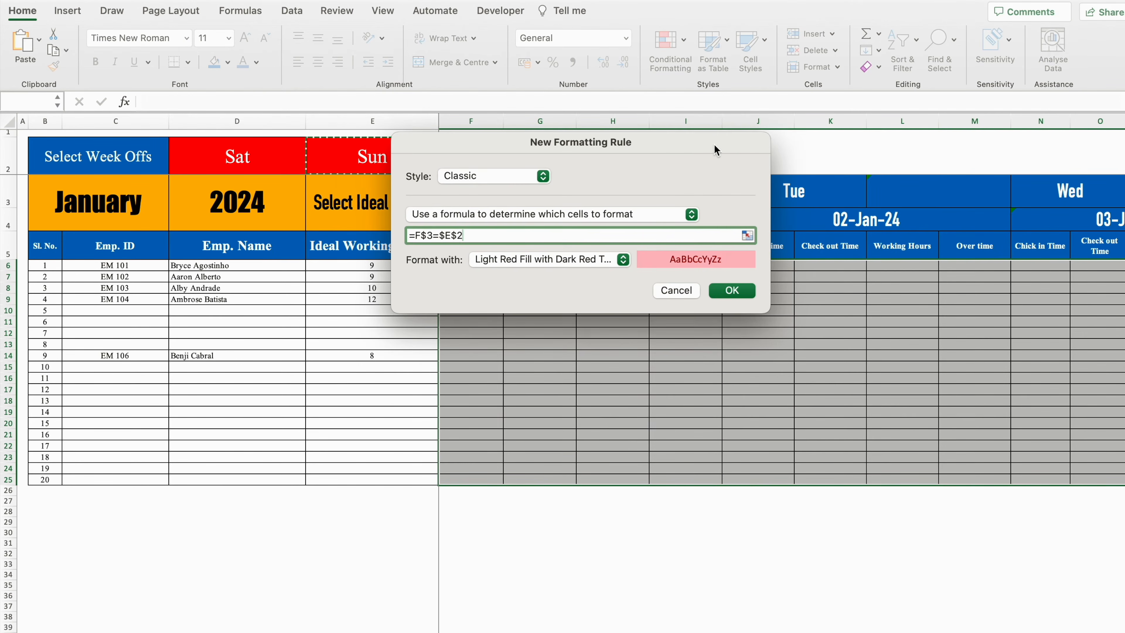
# Choose a customised format for the second week-off rule with a standard red background fill
pyautogui.click(597, 258)
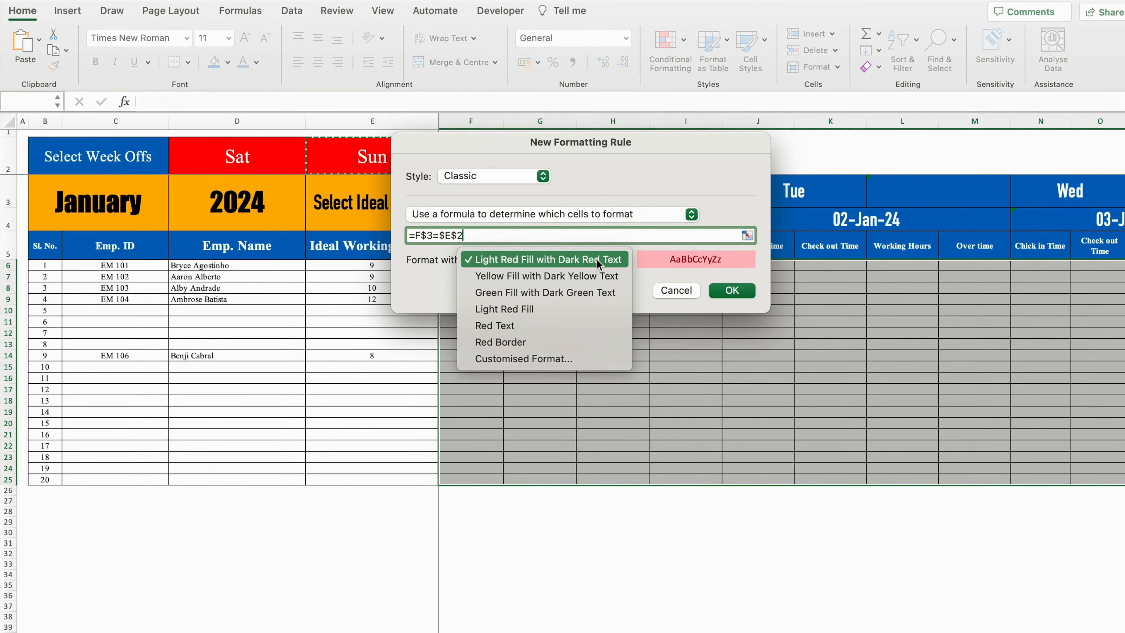
pyautogui.click(535, 360)
pyautogui.click(642, 72)
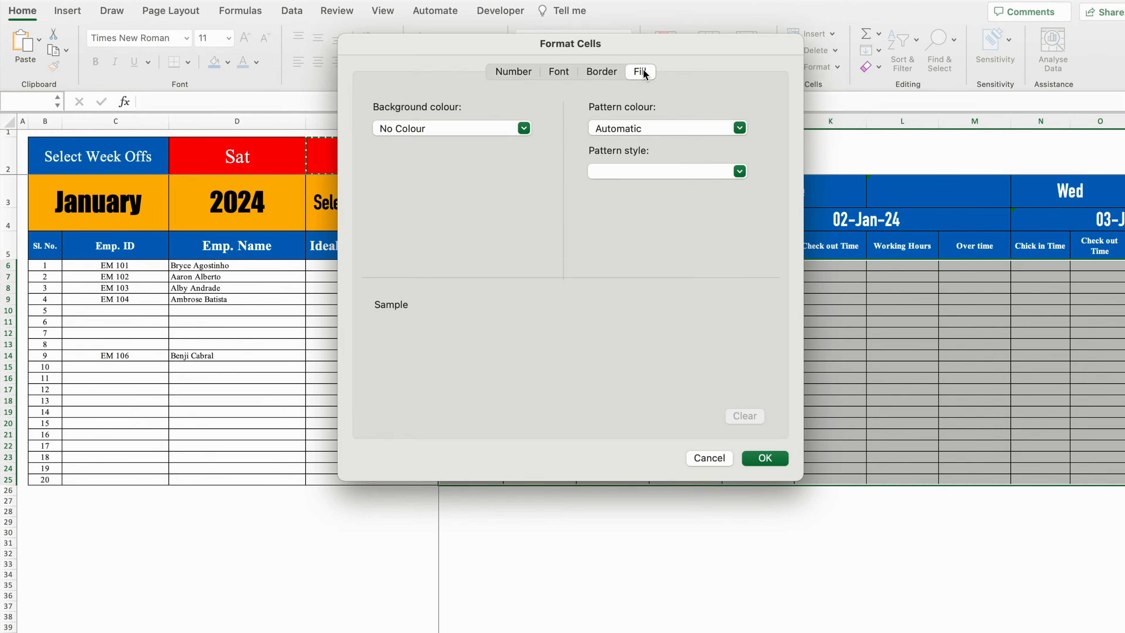
pyautogui.click(524, 128)
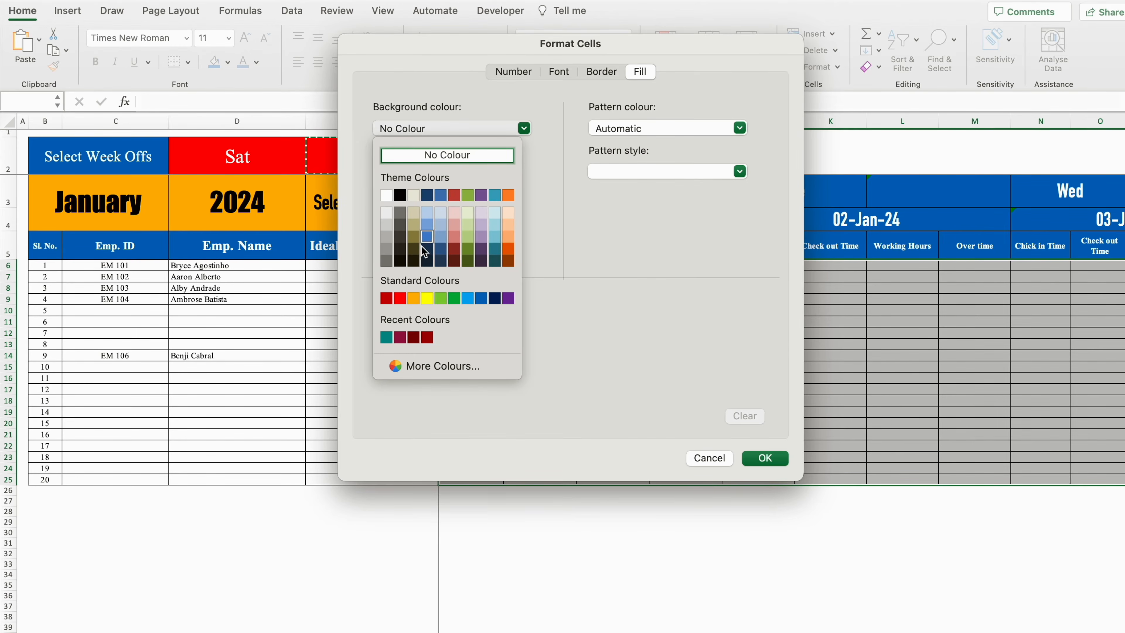
pyautogui.click(400, 293)
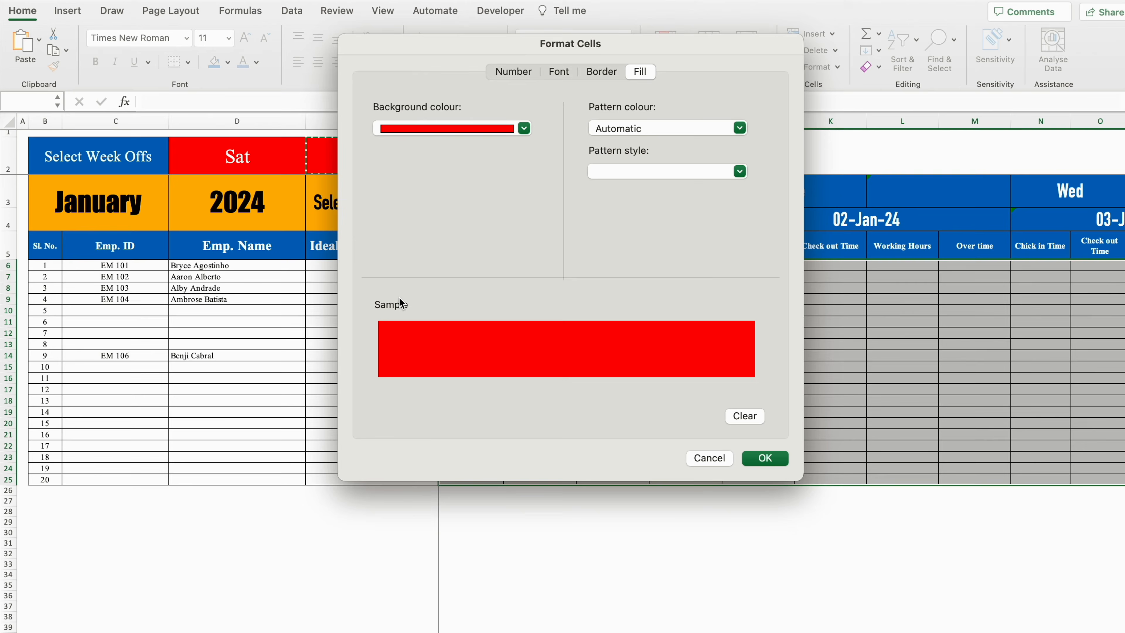
# Set the second week-off rule's font colour to white and apply the rule to the attendance cells
pyautogui.click(559, 72)
pyautogui.click(668, 244)
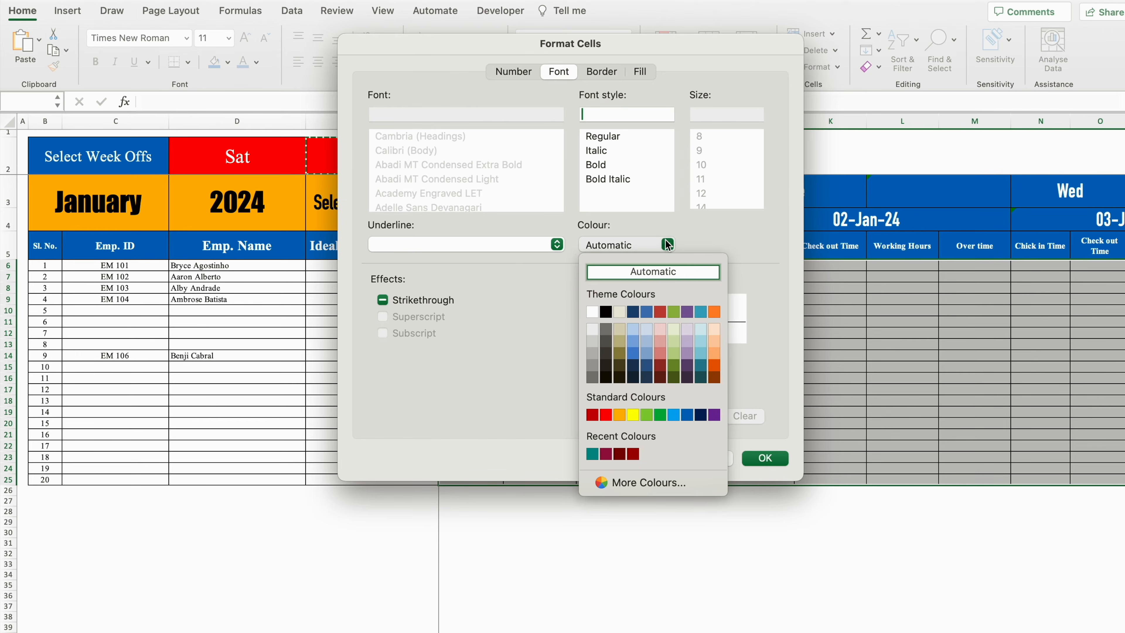
pyautogui.click(594, 313)
pyautogui.click(765, 458)
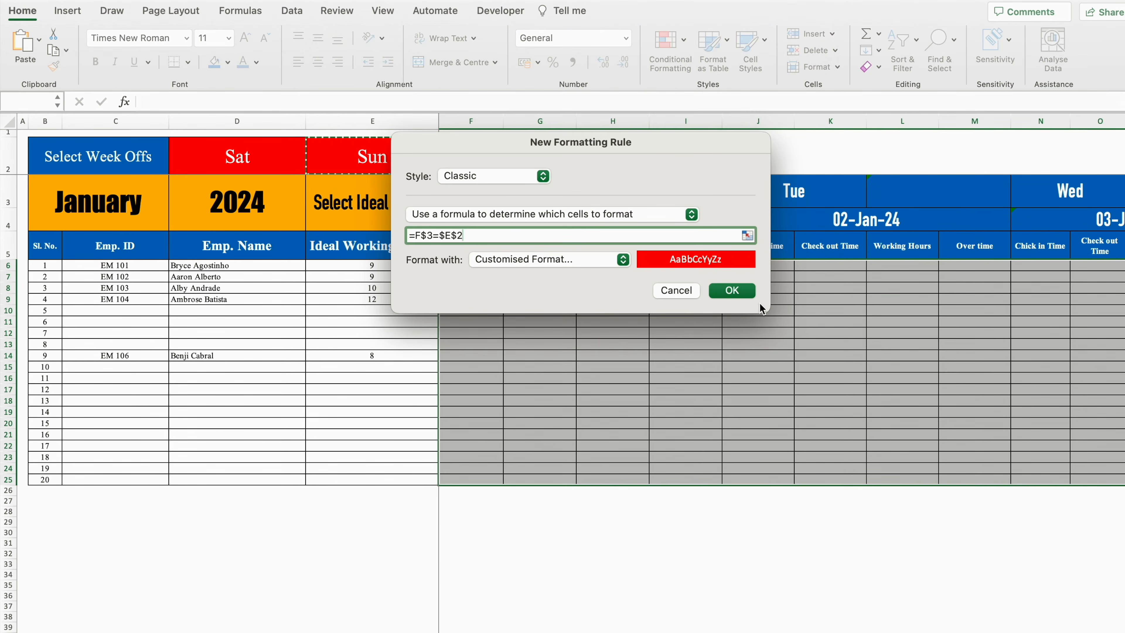
pyautogui.click(733, 290)
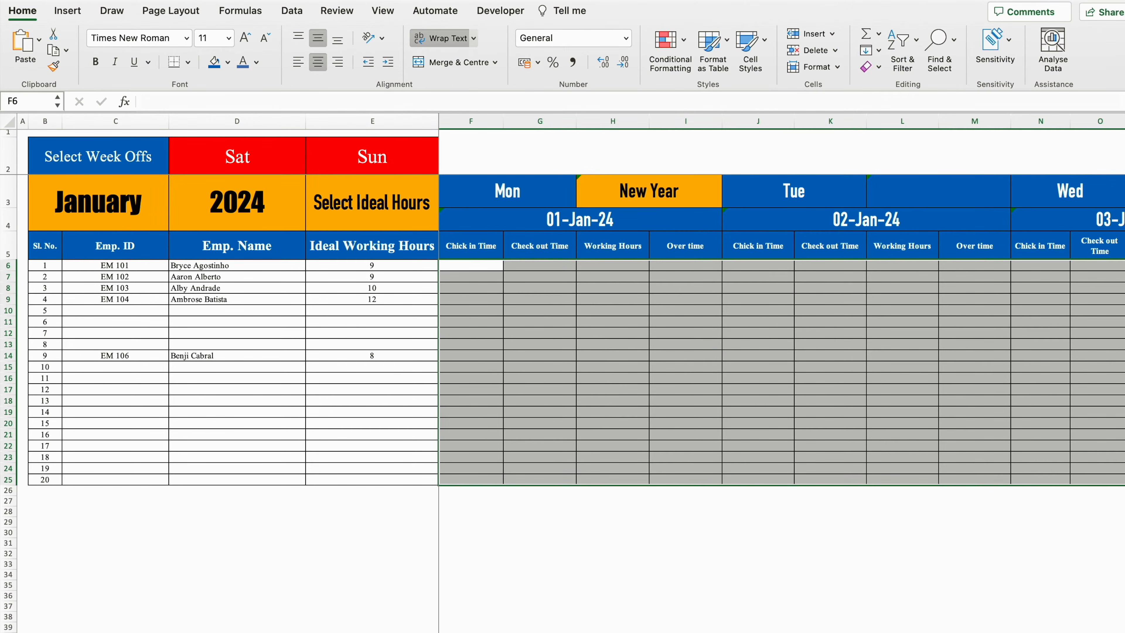
# Set both week-off selections to None and check the highlighting across the day blocks
pyautogui.hscroll(15, 780, 328)
pyautogui.hscroll(-15, 780, 328)
pyautogui.click(228, 159)
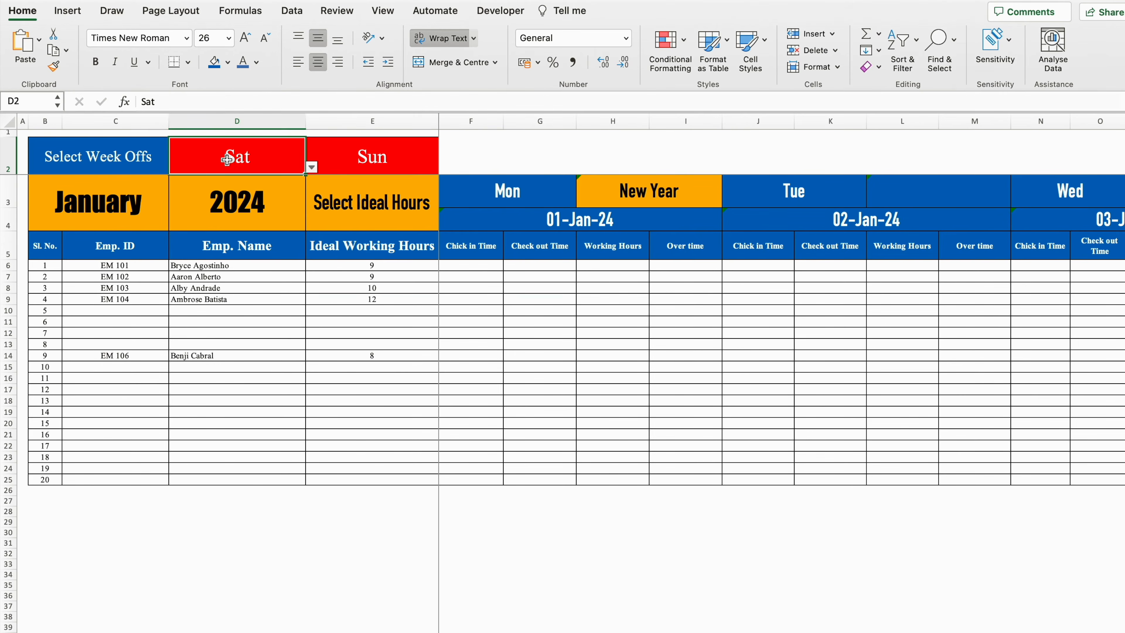
pyautogui.click(312, 167)
pyautogui.click(198, 183)
pyautogui.click(349, 161)
pyautogui.click(444, 167)
pyautogui.click(323, 182)
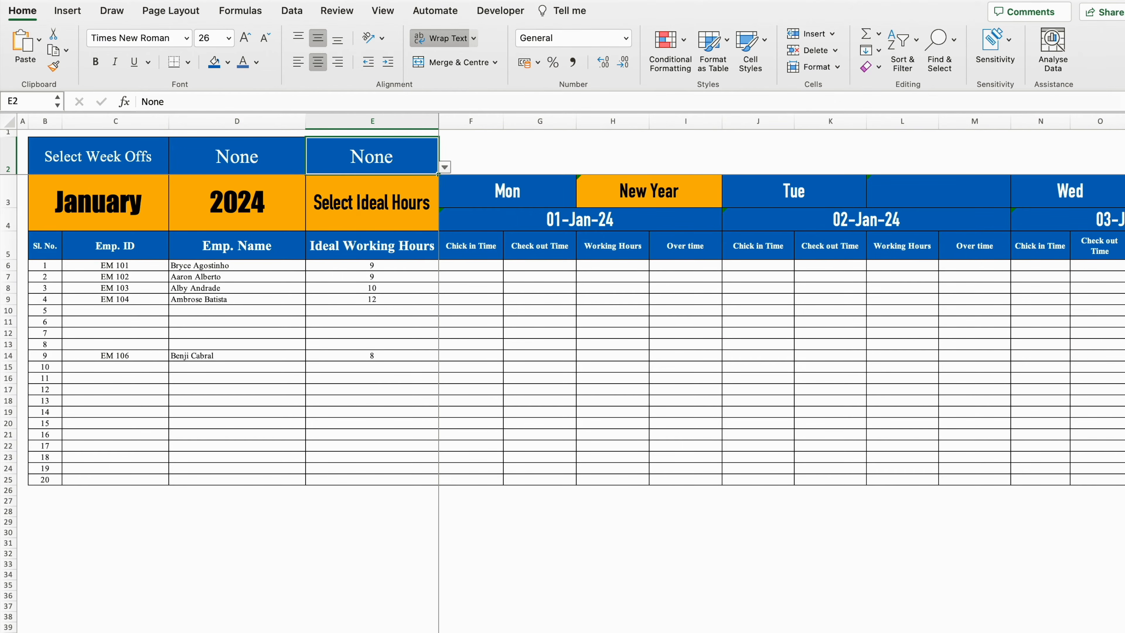
pyautogui.hscroll(10, 343, 158)
pyautogui.hscroll(-10, 342, 158)
# Test the second week-off rule by choosing Mon and then Tue as the second week off
pyautogui.click(445, 167)
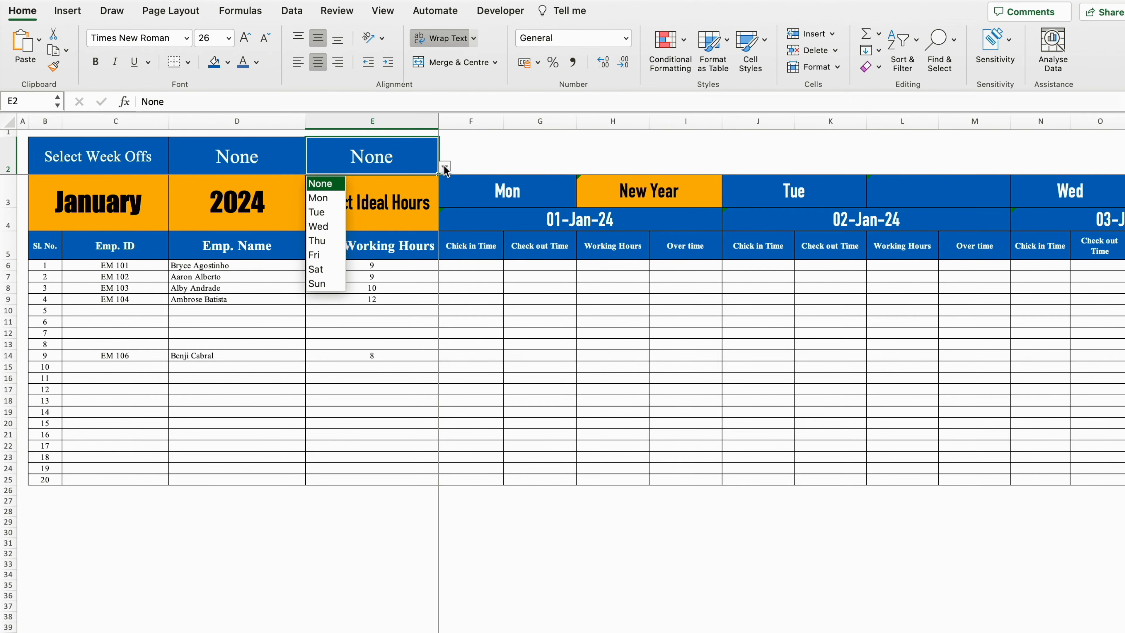
pyautogui.click(333, 197)
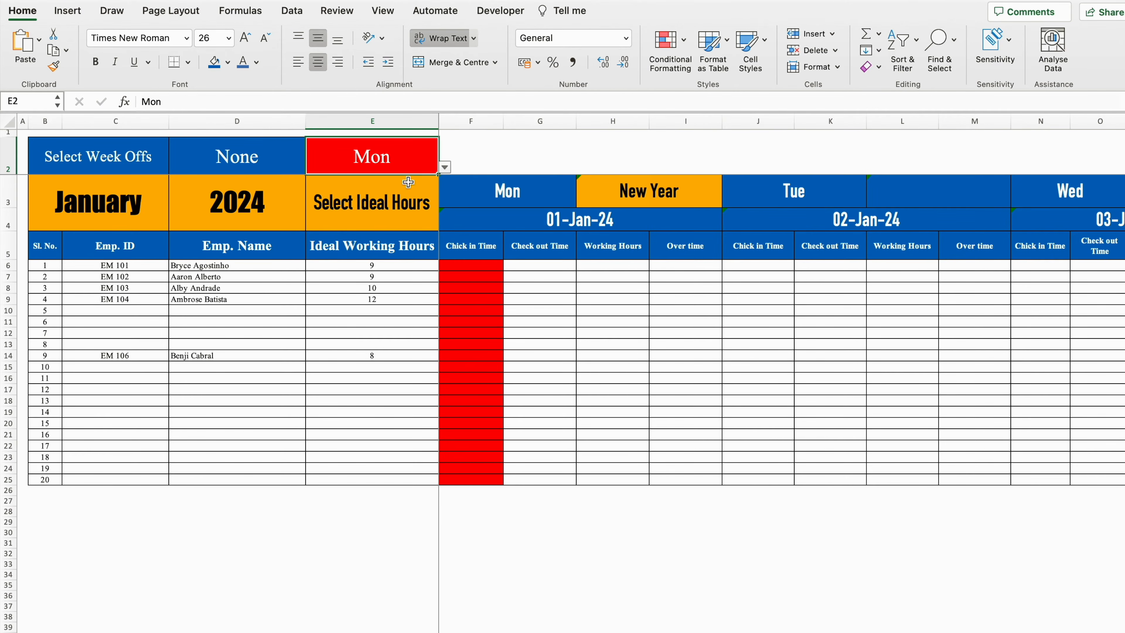
pyautogui.click(446, 167)
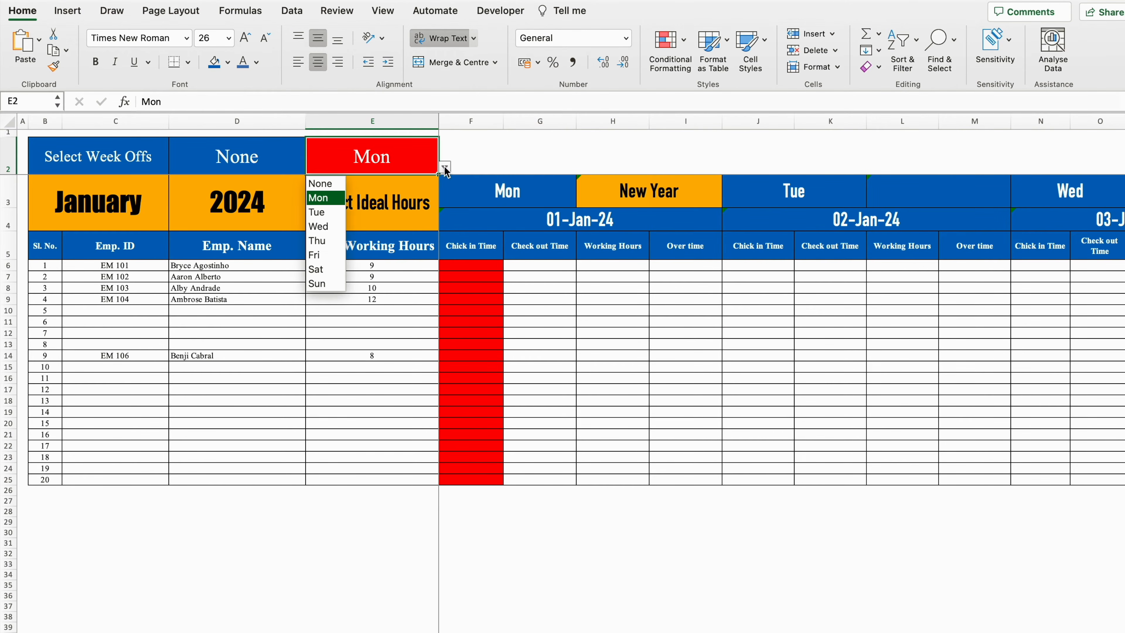
pyautogui.click(329, 218)
# Set the first week off to Sat and the second week off to Sun
pyautogui.click(254, 151)
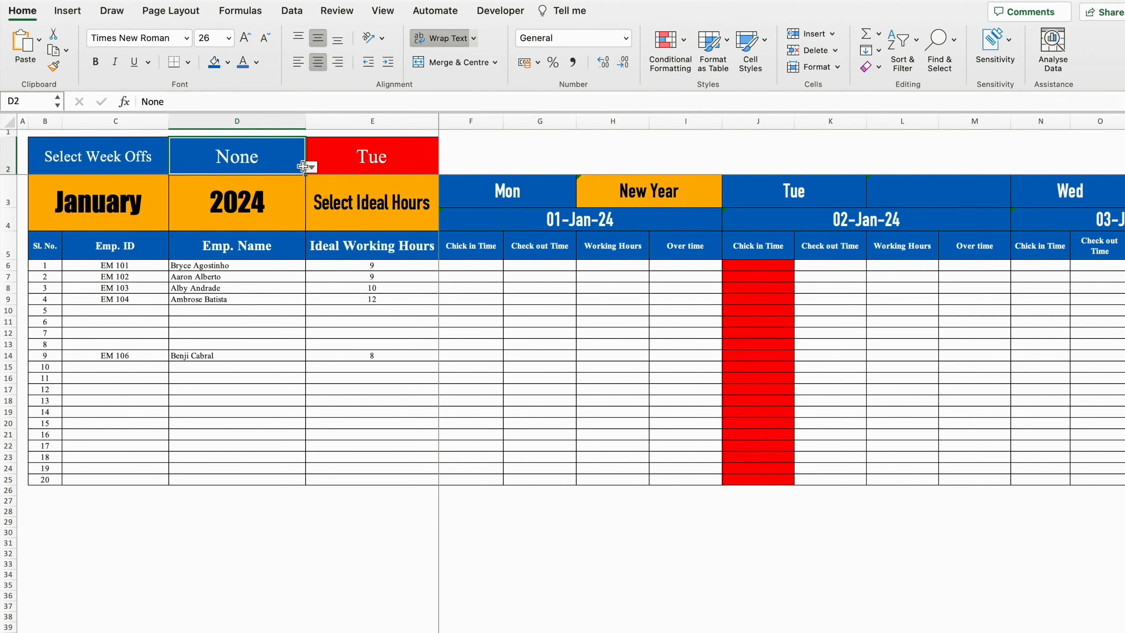
pyautogui.click(311, 167)
pyautogui.click(187, 266)
pyautogui.click(377, 152)
pyautogui.click(445, 167)
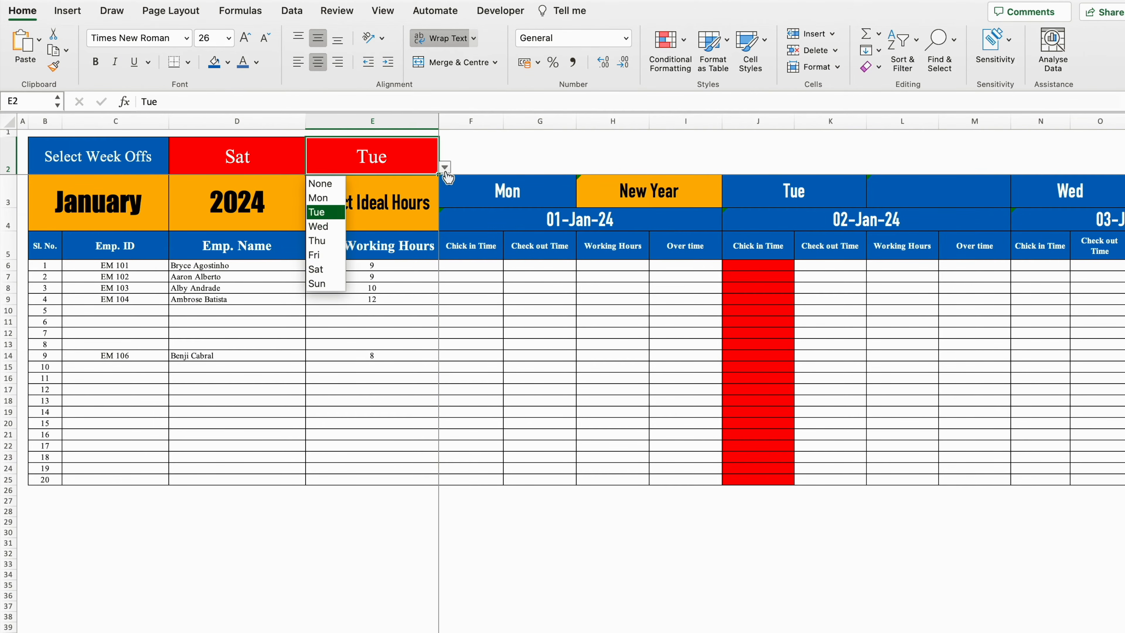
pyautogui.click(330, 284)
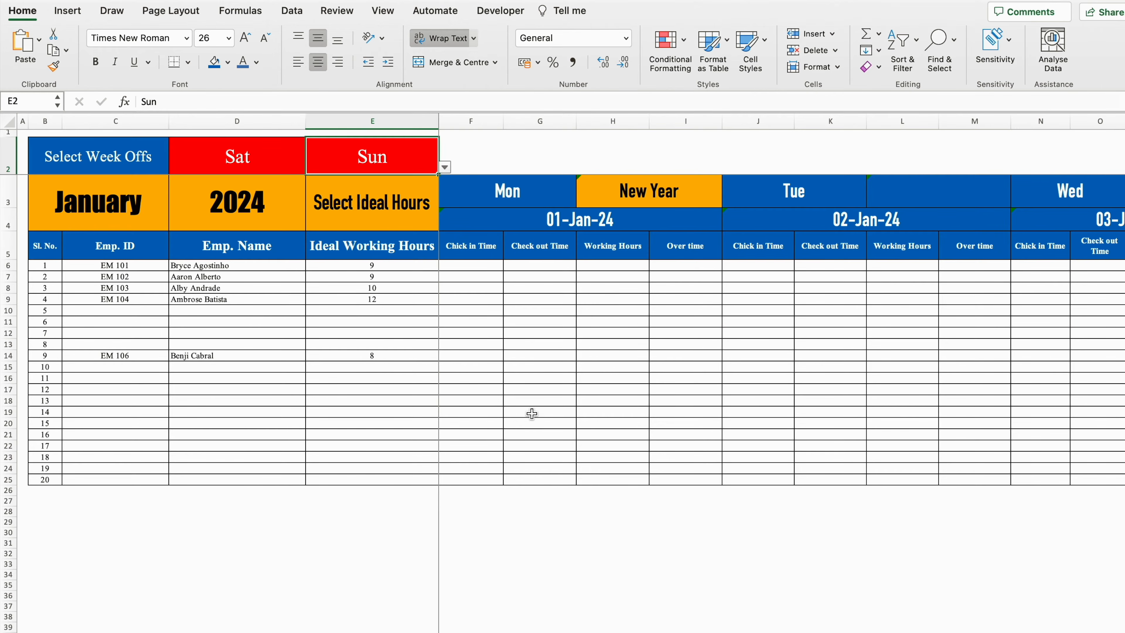
# Begin an IF formula in Working Hours cell H6 with the logical test G6>F6
pyautogui.click(616, 266)
pyautogui.click(680, 264)
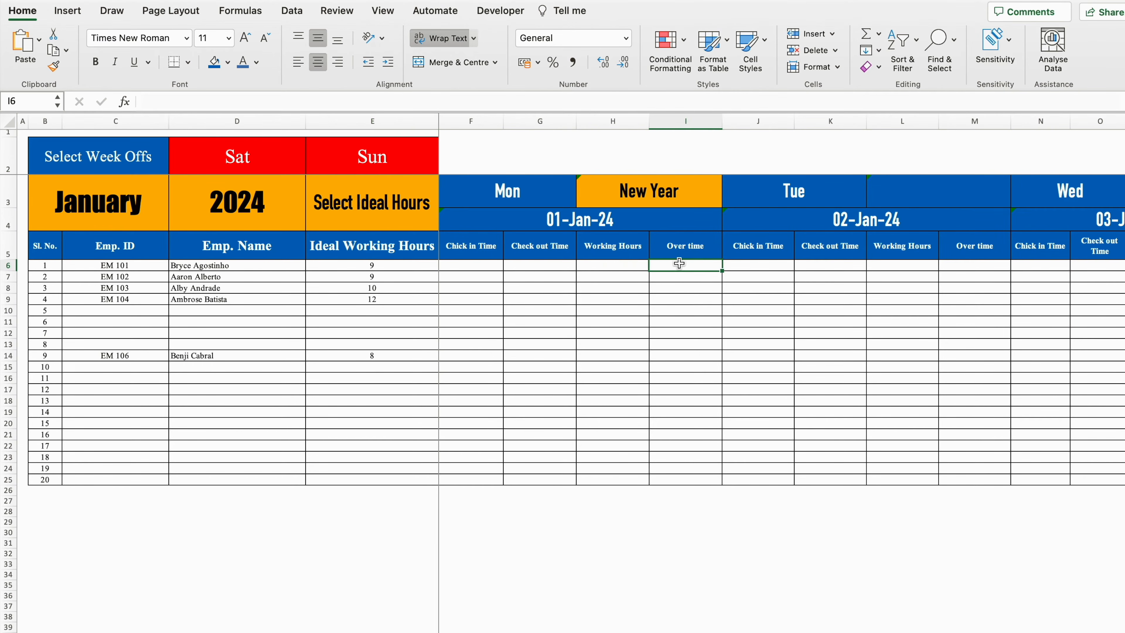
pyautogui.doubleClick(601, 265)
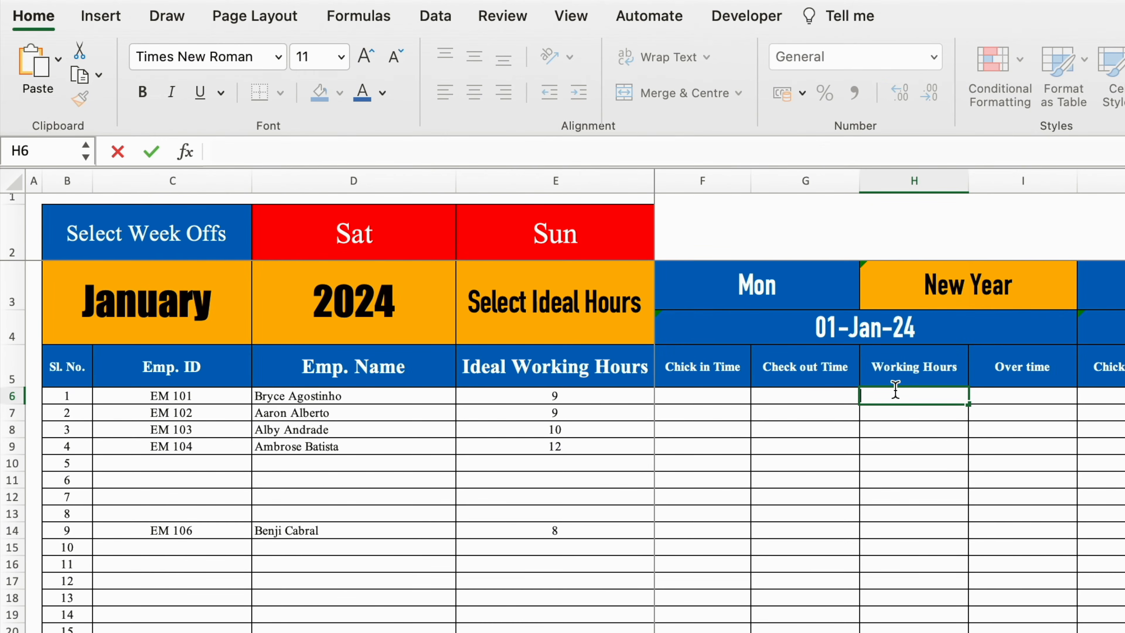
pyautogui.write('=IF')
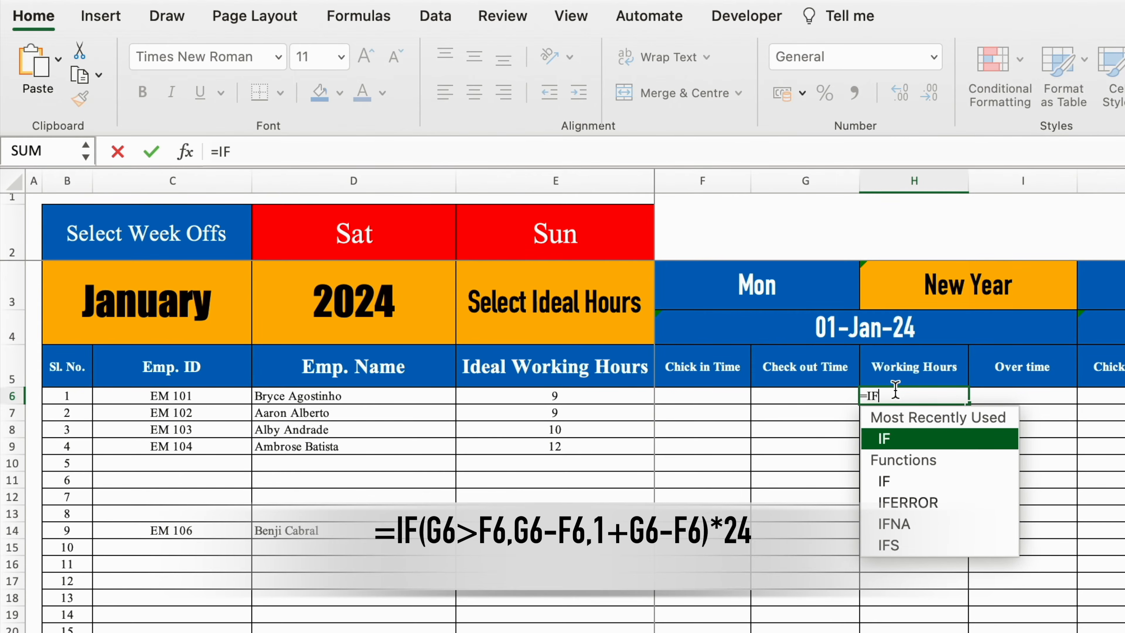
pyautogui.write('(')
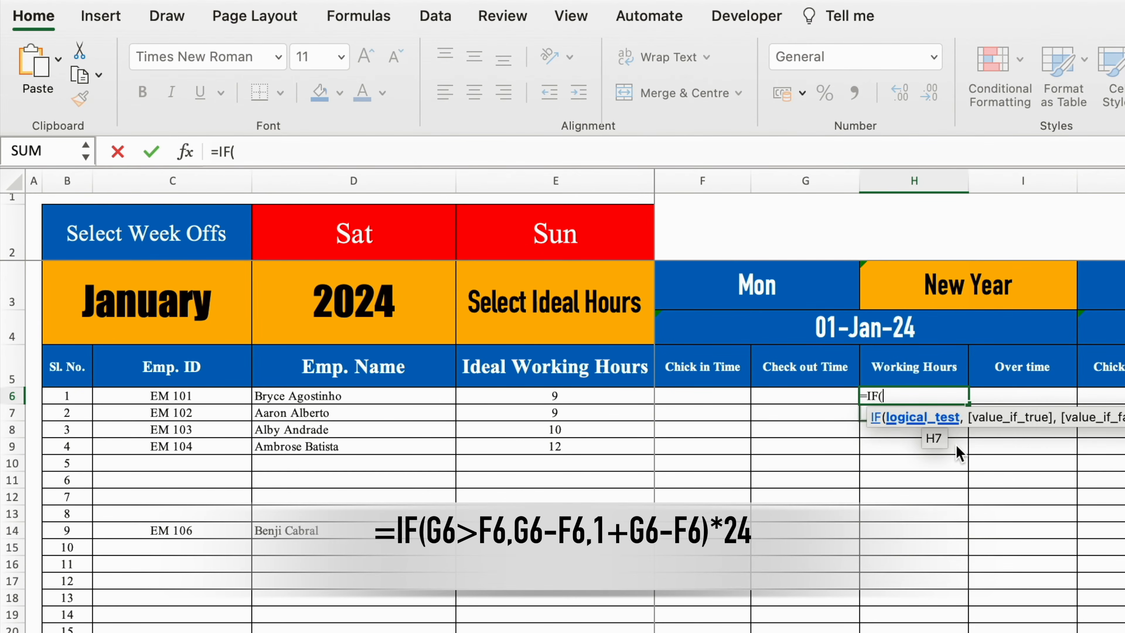
pyautogui.click(826, 392)
pyautogui.write('>')
pyautogui.click(725, 398)
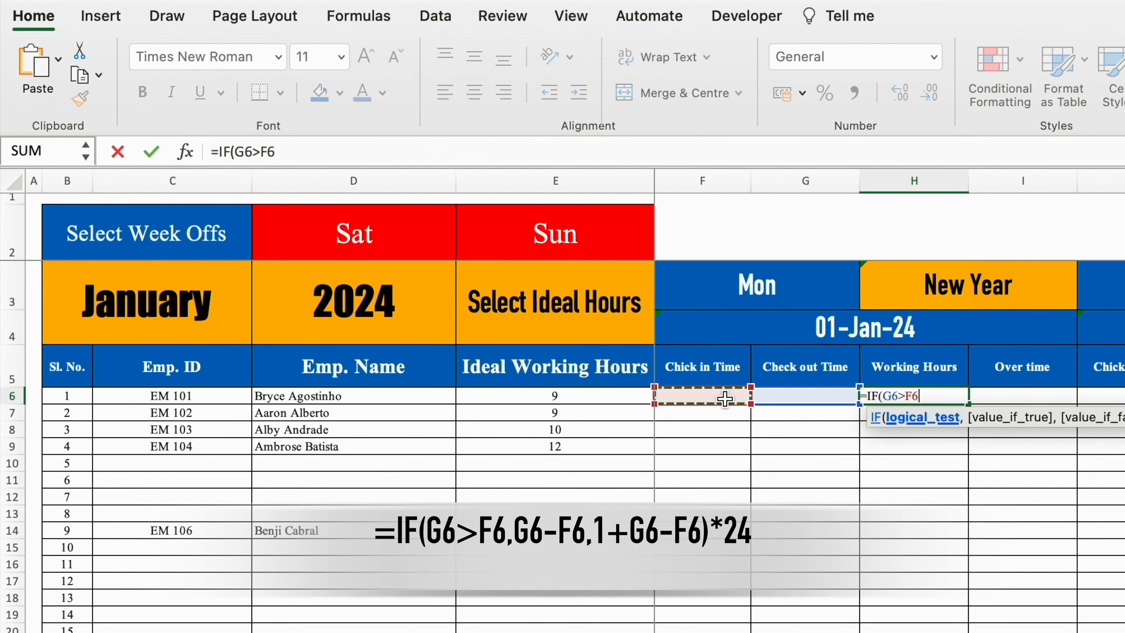
# Add G6-F6 as the value if true in the H6 working hours formula
pyautogui.write(',')
pyautogui.click(810, 396)
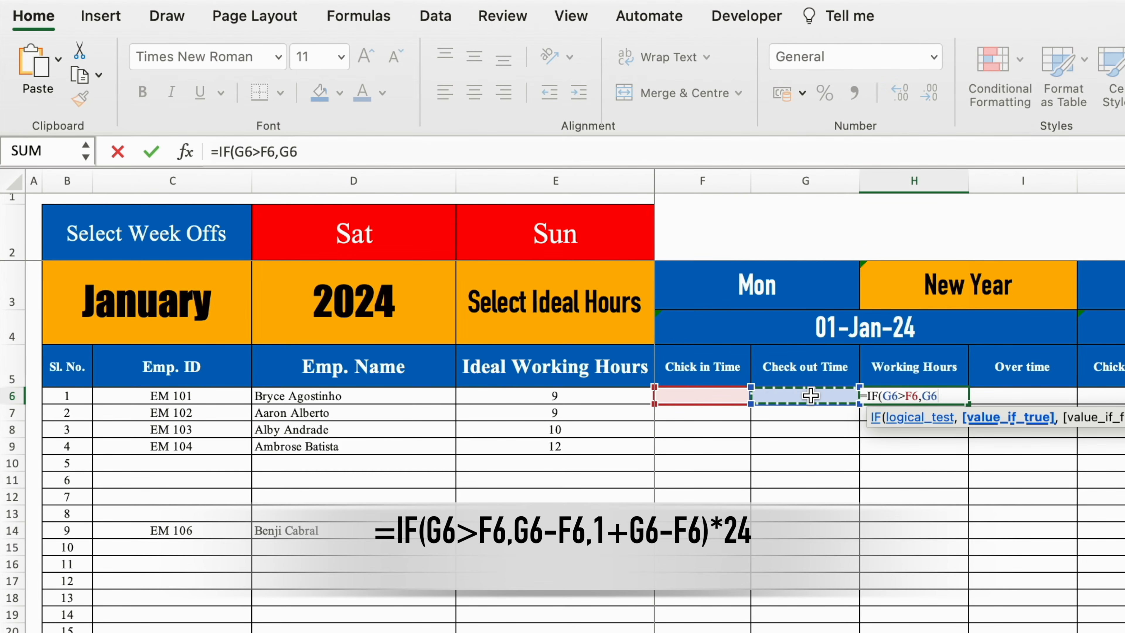
pyautogui.write('-')
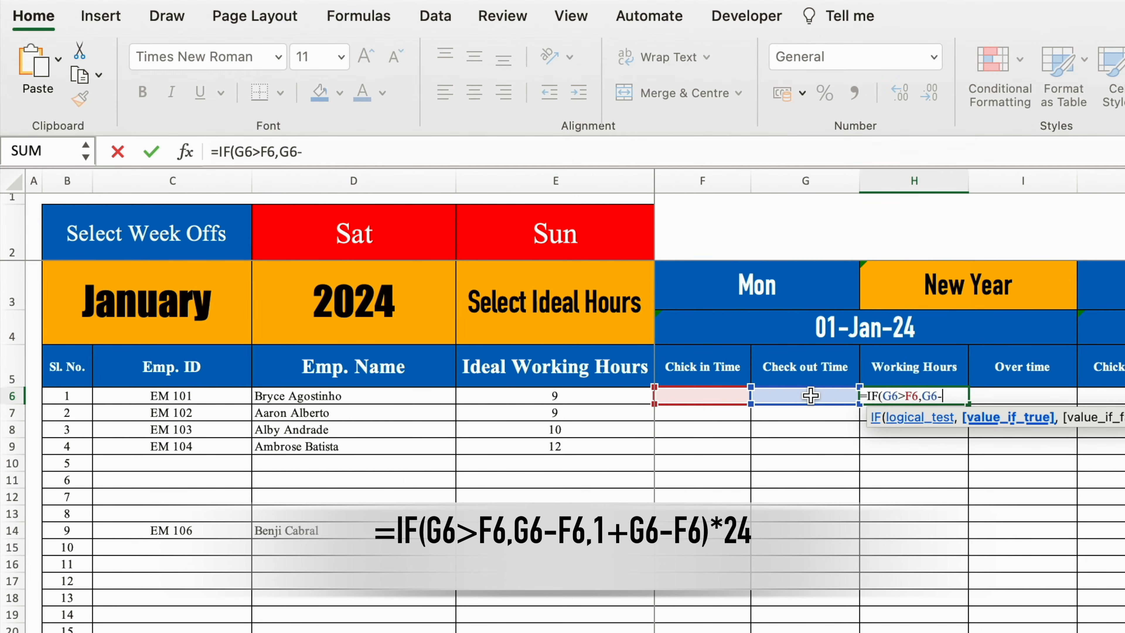
pyautogui.click(717, 397)
pyautogui.write(',')
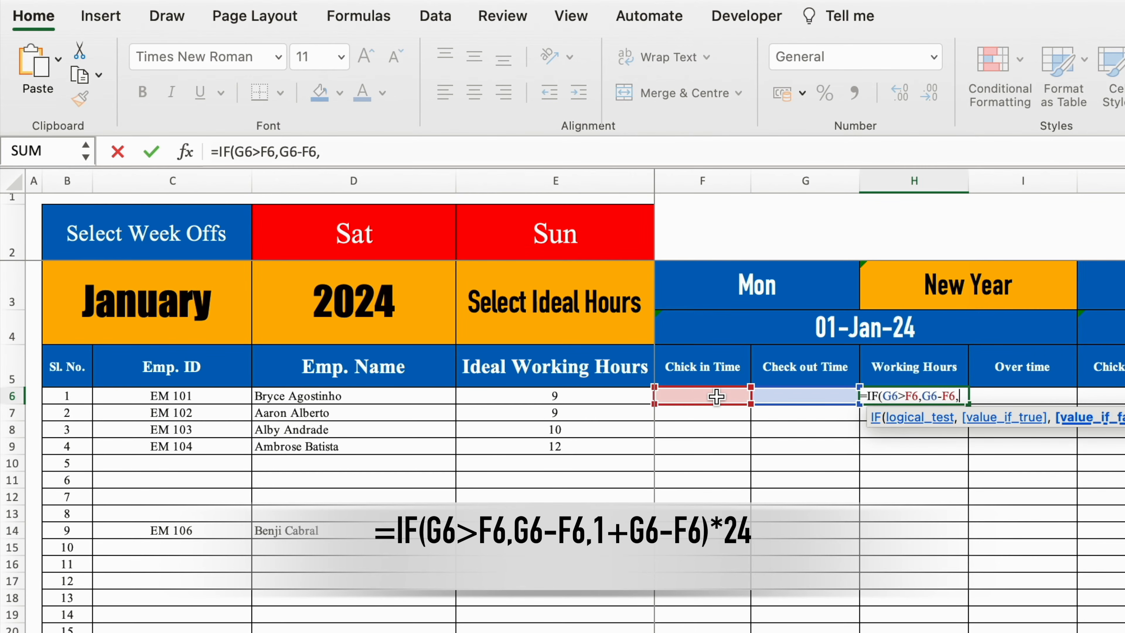
# Add 1+G6-F6 as the value if false, multiply the IF result by 24 and commit the H6 formula
pyautogui.write('1+')
pyautogui.click(825, 396)
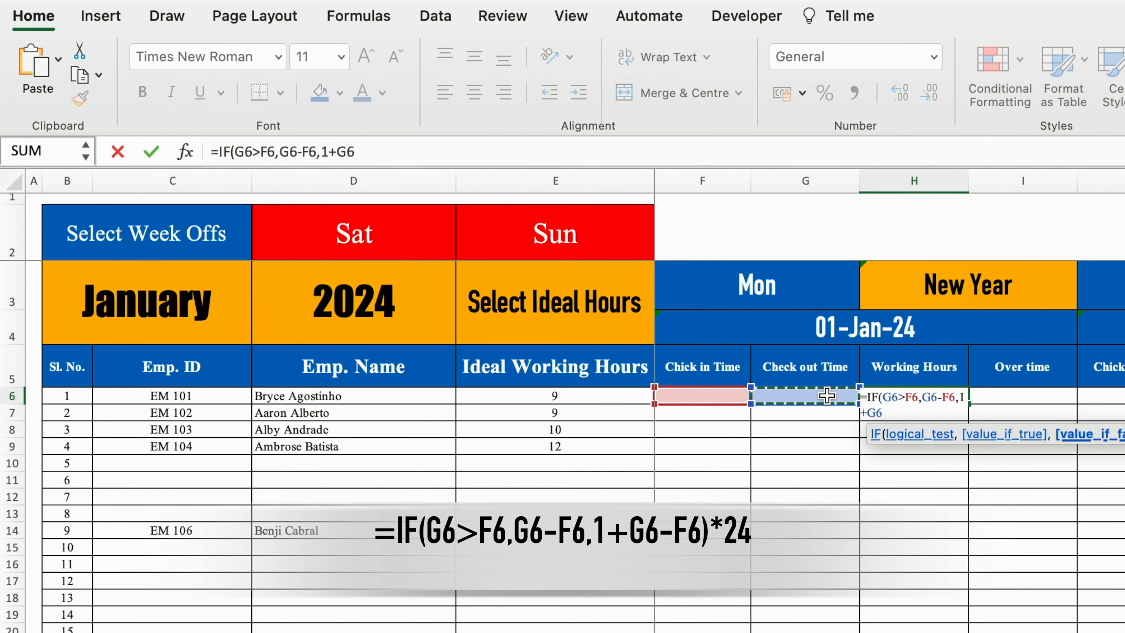
pyautogui.write('-')
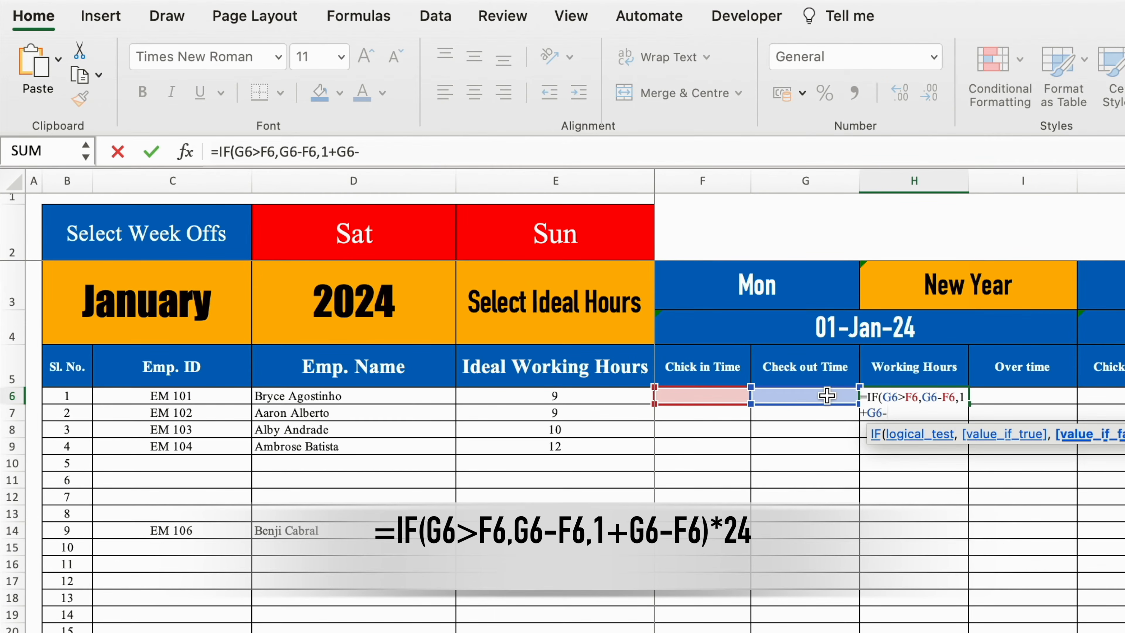
pyautogui.click(703, 396)
pyautogui.write(')*24')
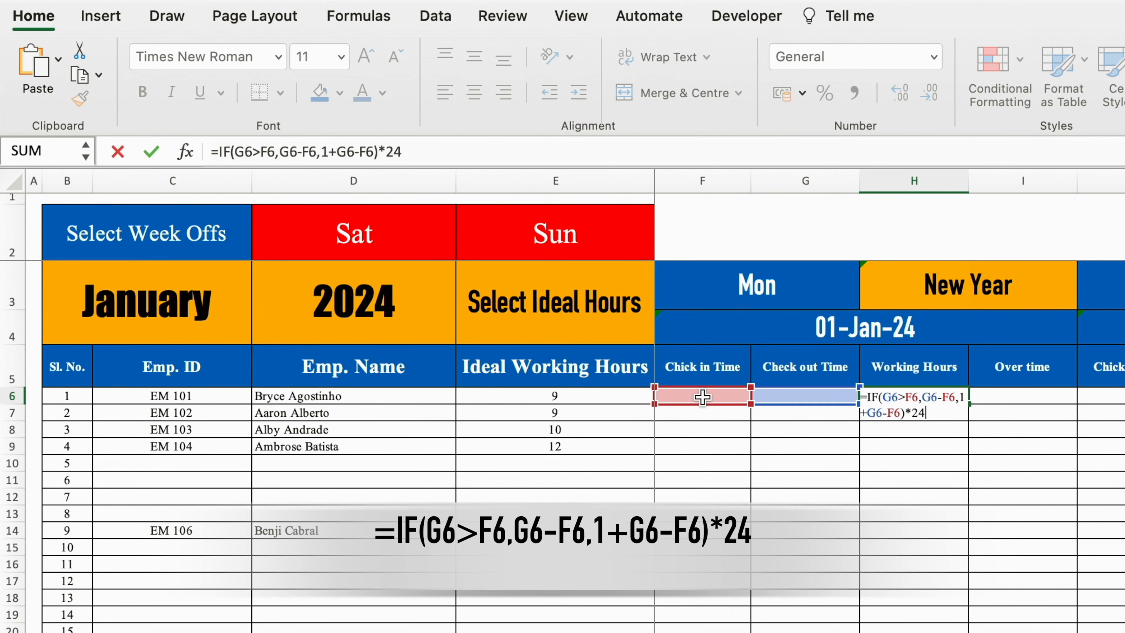
pyautogui.press('Return')
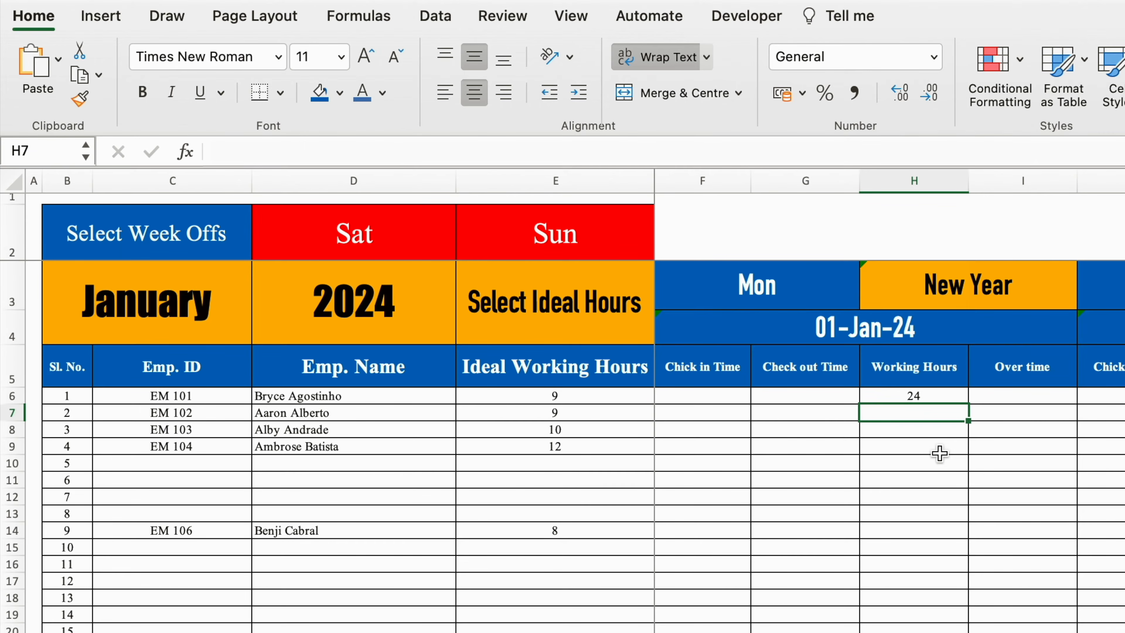
# Test the H6 working hours formula with 8 am in F6 and 5 pm in G6, and clear both times
pyautogui.click(672, 398)
pyautogui.click(789, 397)
pyautogui.click(713, 394)
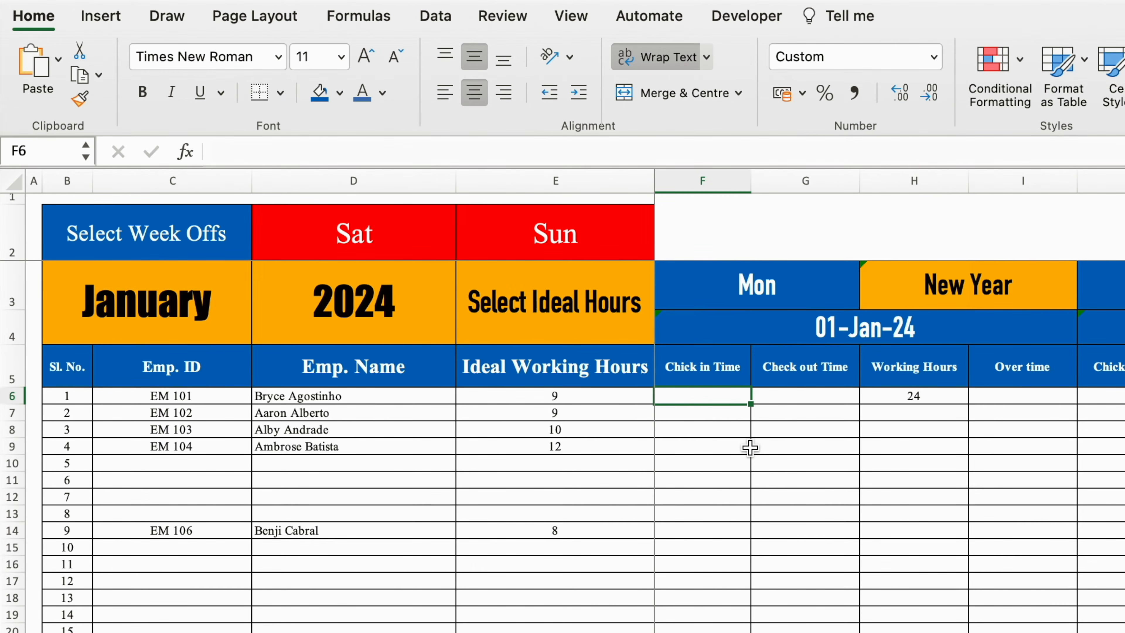
pyautogui.write('8 am')
pyautogui.press('Tab')
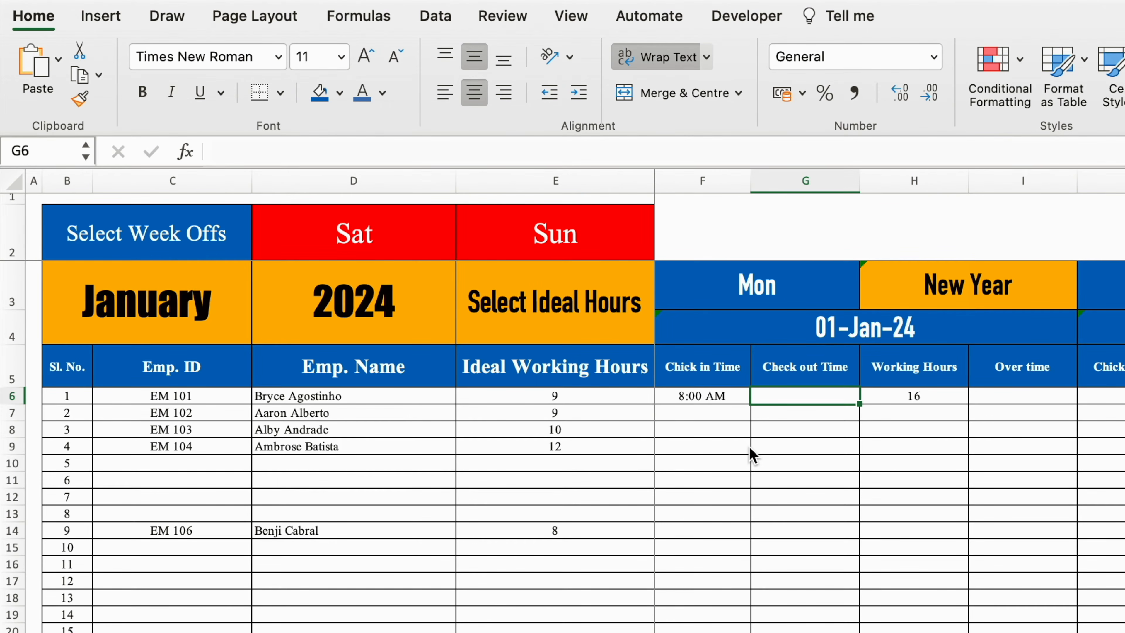
pyautogui.write('5 pm')
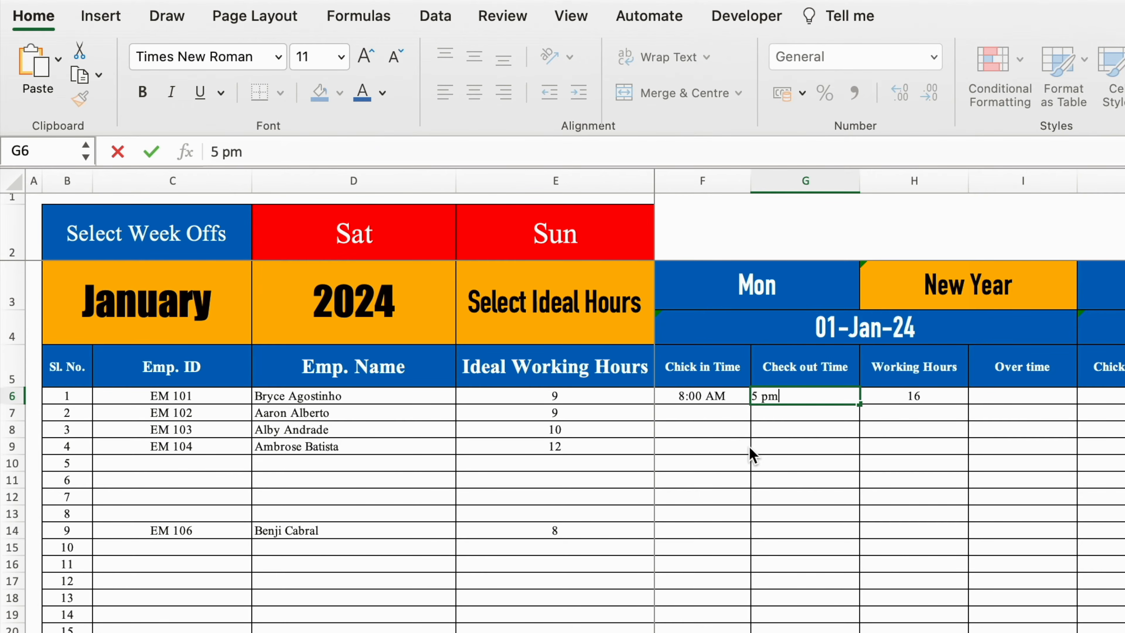
pyautogui.press('Return')
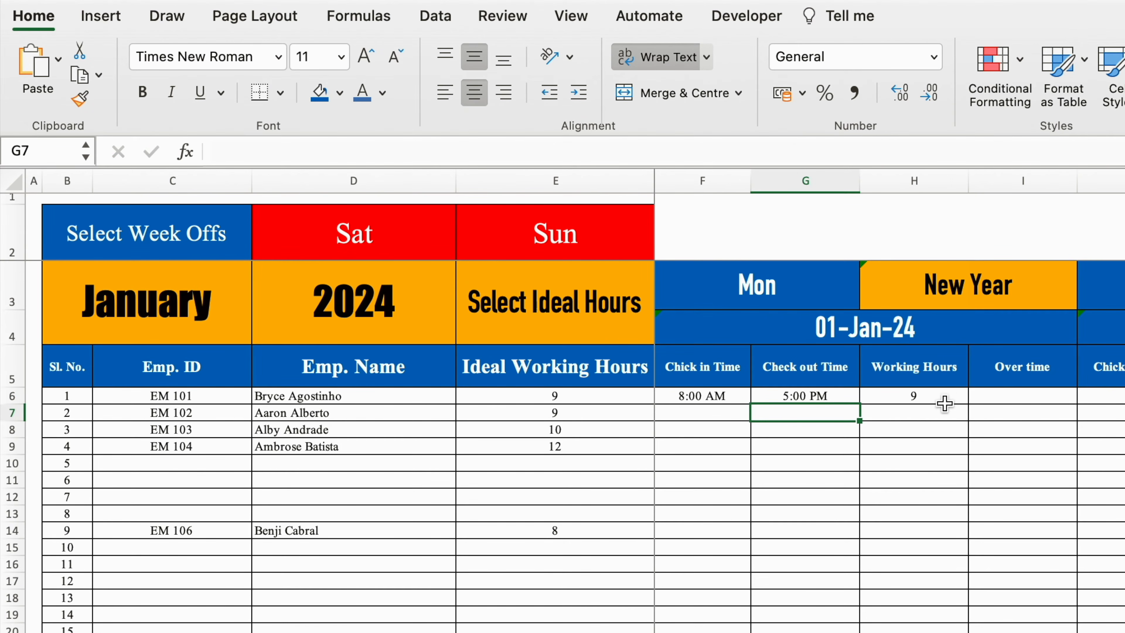
pyautogui.moveTo(723, 395); pyautogui.dragTo(797, 398)
pyautogui.press('Delete')
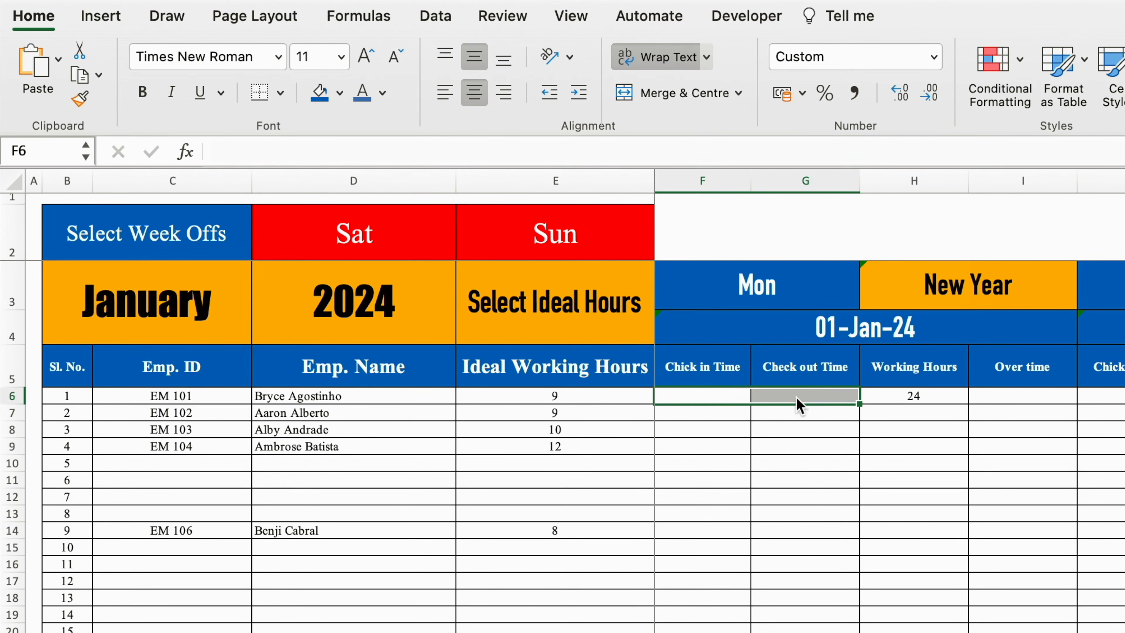
# Wrap the H6 working hours formula in an outer IF with the logical test G6=""
pyautogui.click(948, 396)
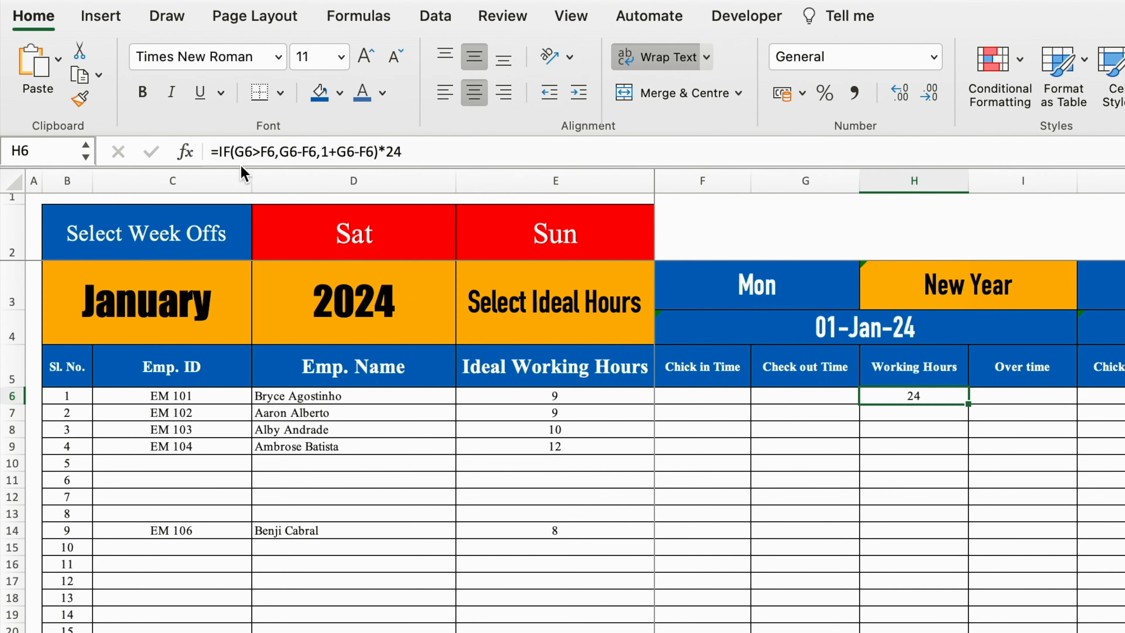
pyautogui.click(219, 151)
pyautogui.write('IF(')
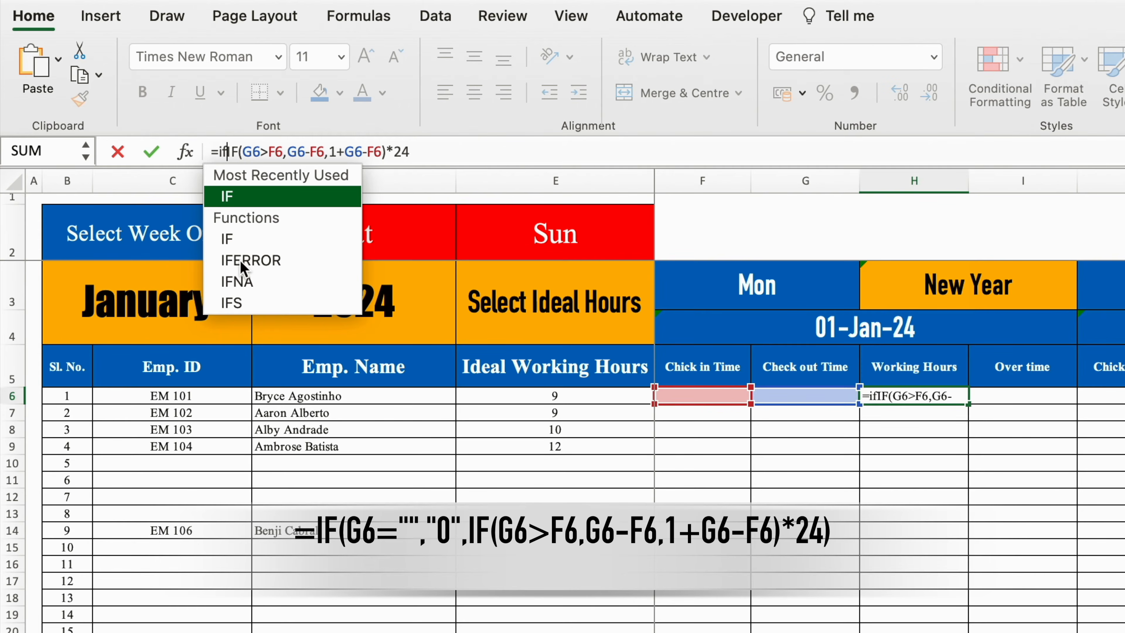
pyautogui.click(802, 395)
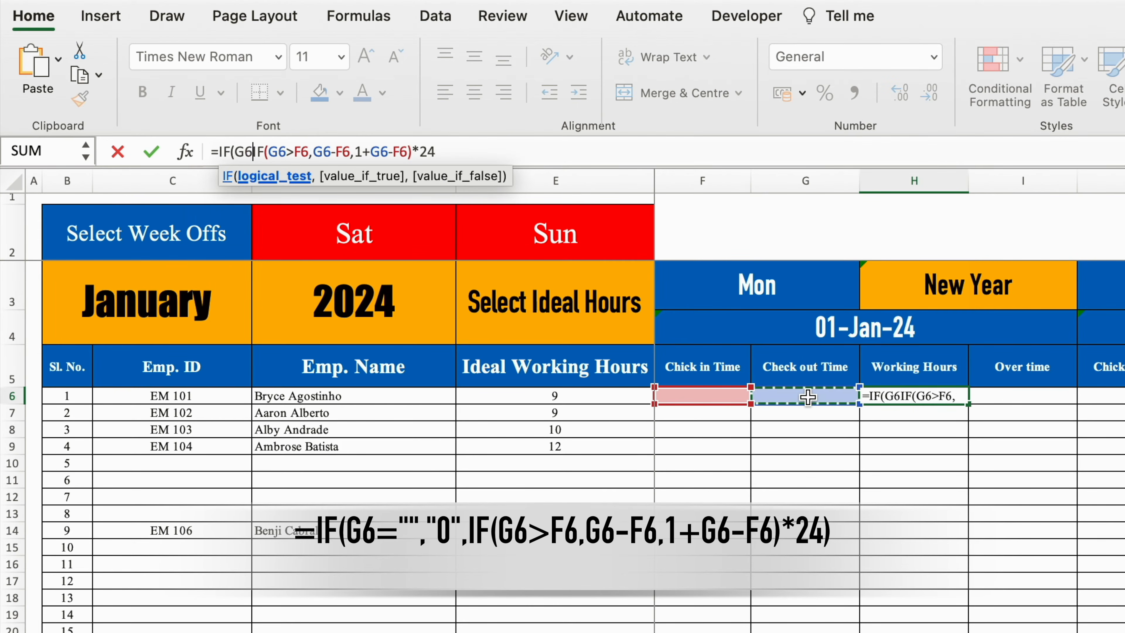
pyautogui.write('=')
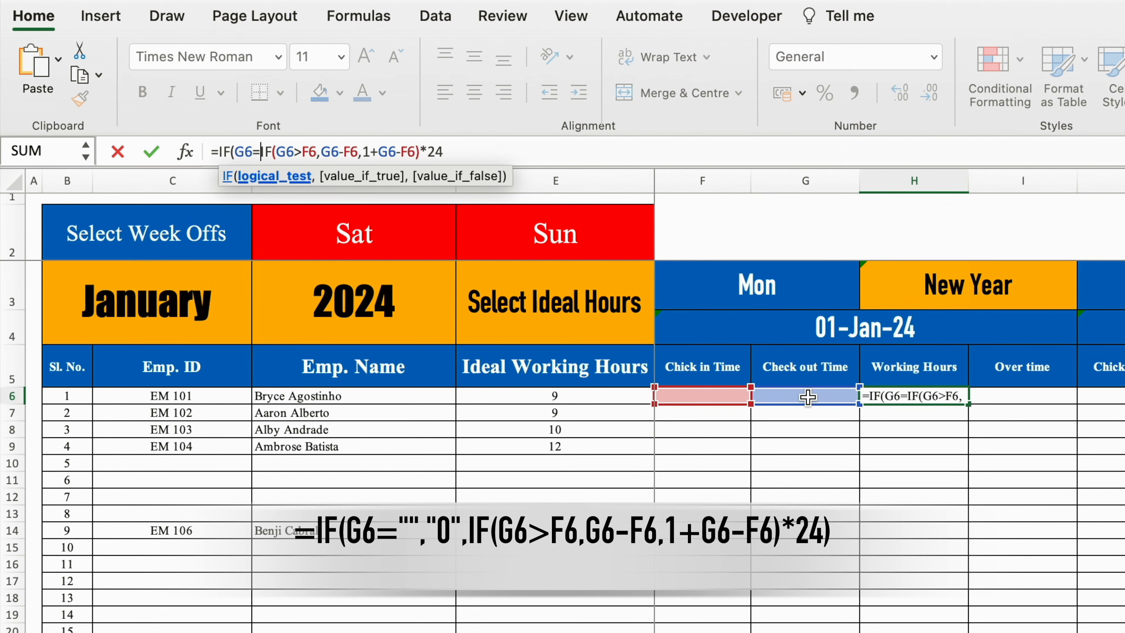
pyautogui.write('""')
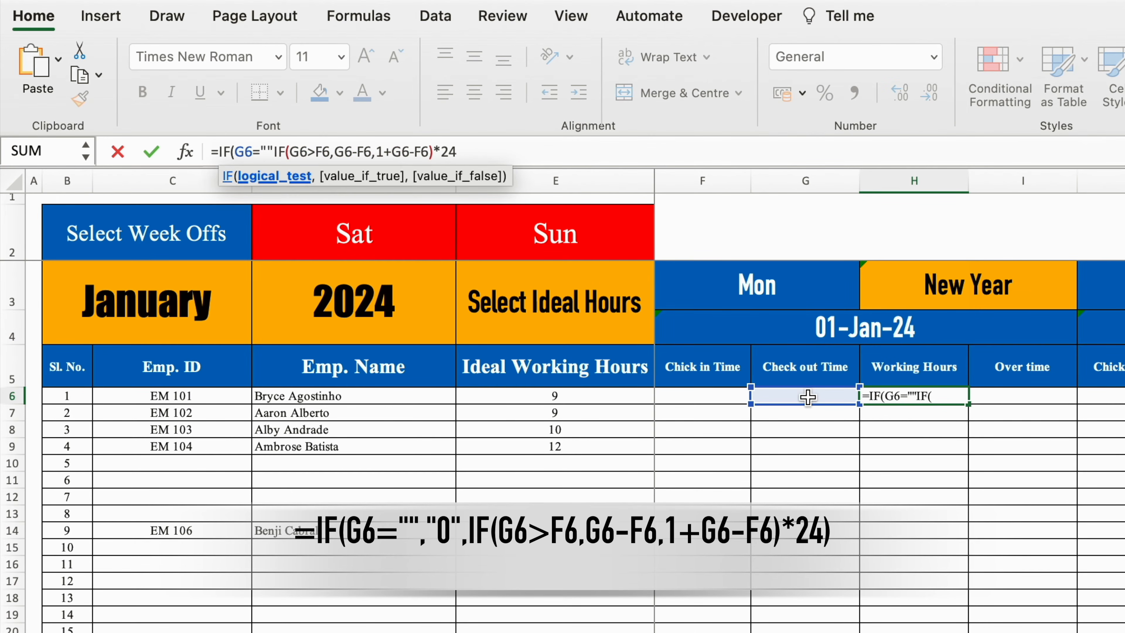
# Add "0" as the outer IF's value if true, keep the existing calculation as the value if false, and commit the H6 formula
pyautogui.write(',')
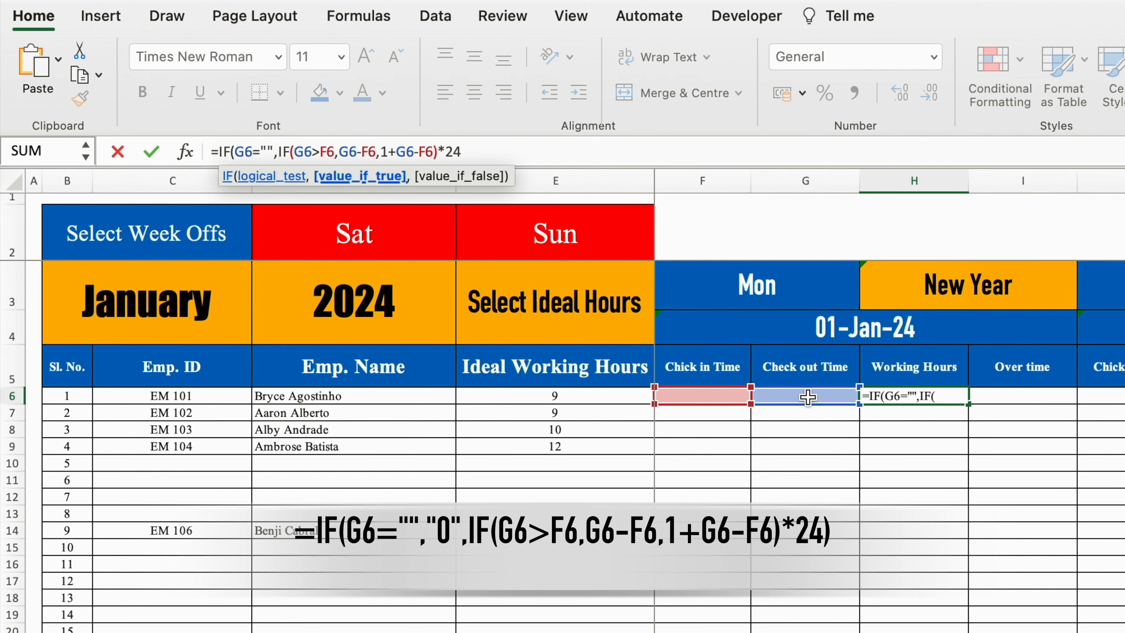
pyautogui.write('"0')
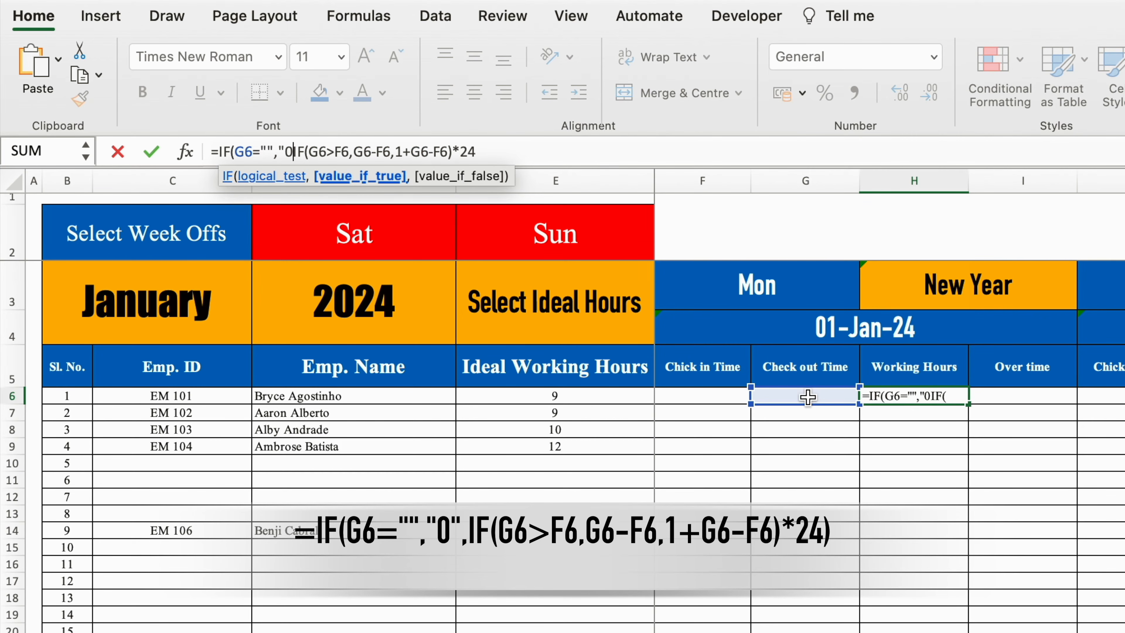
pyautogui.write('",')
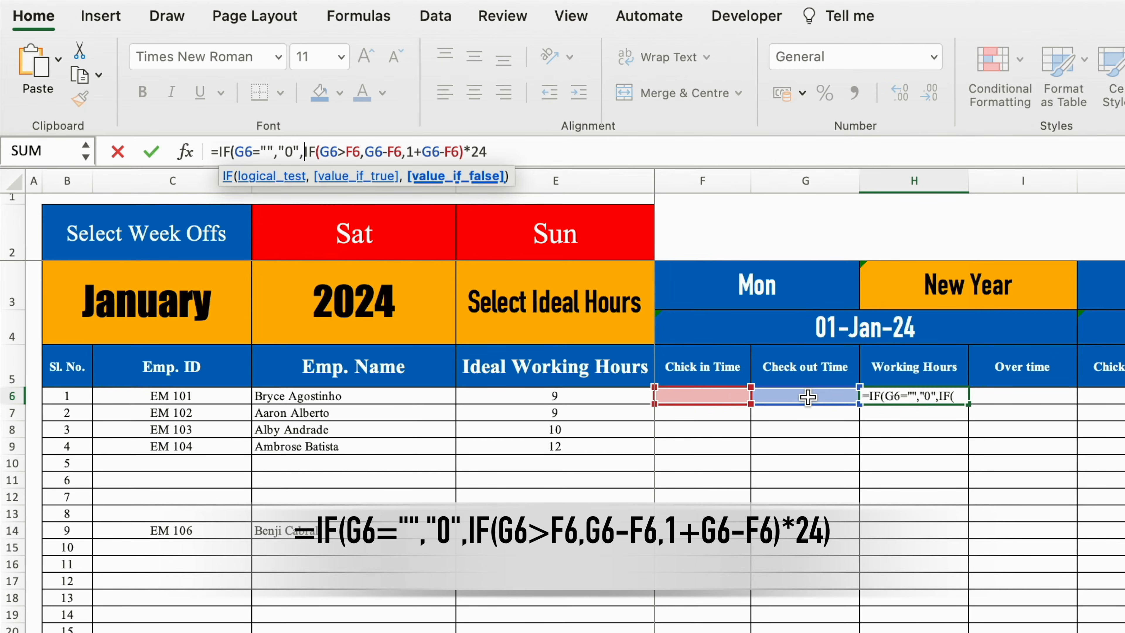
pyautogui.click(592, 151)
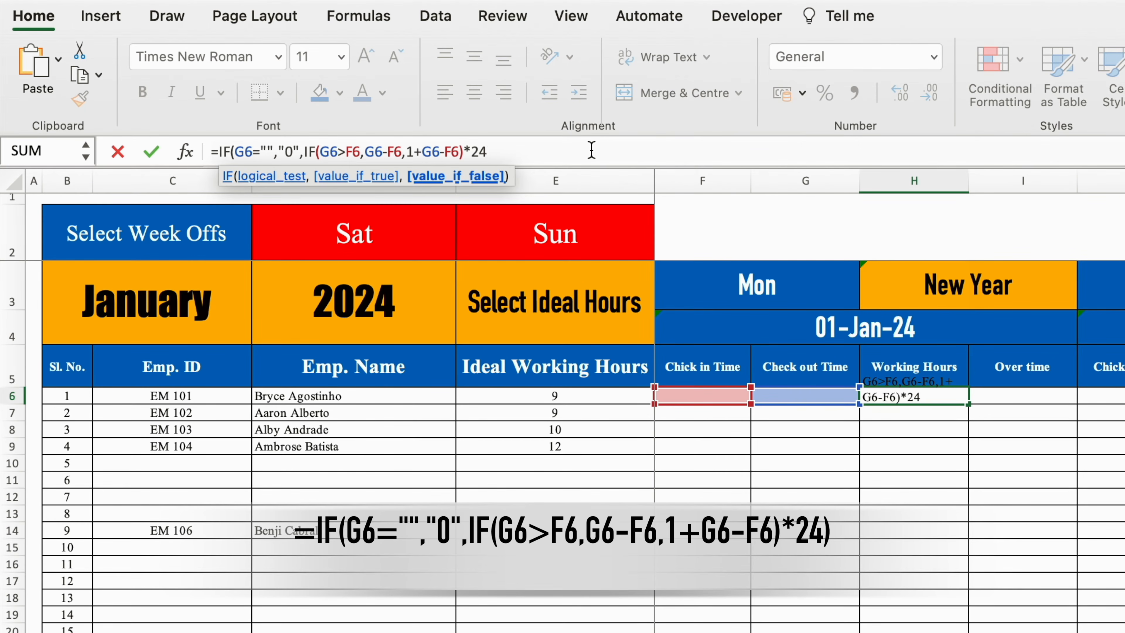
pyautogui.write(')')
pyautogui.press('Return')
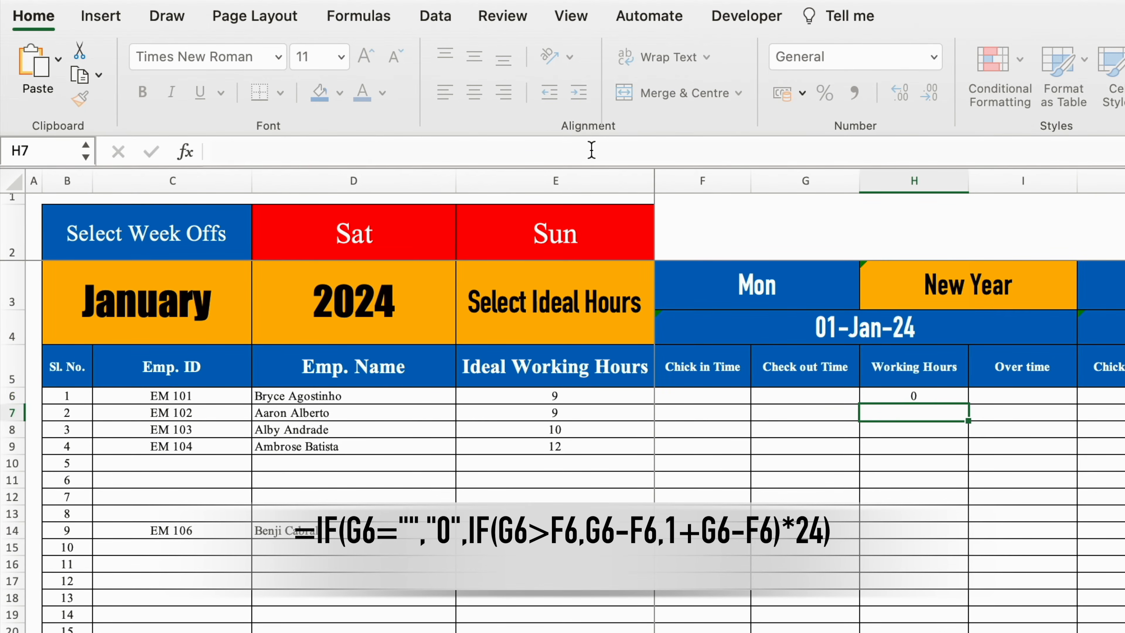
pyautogui.click(939, 395)
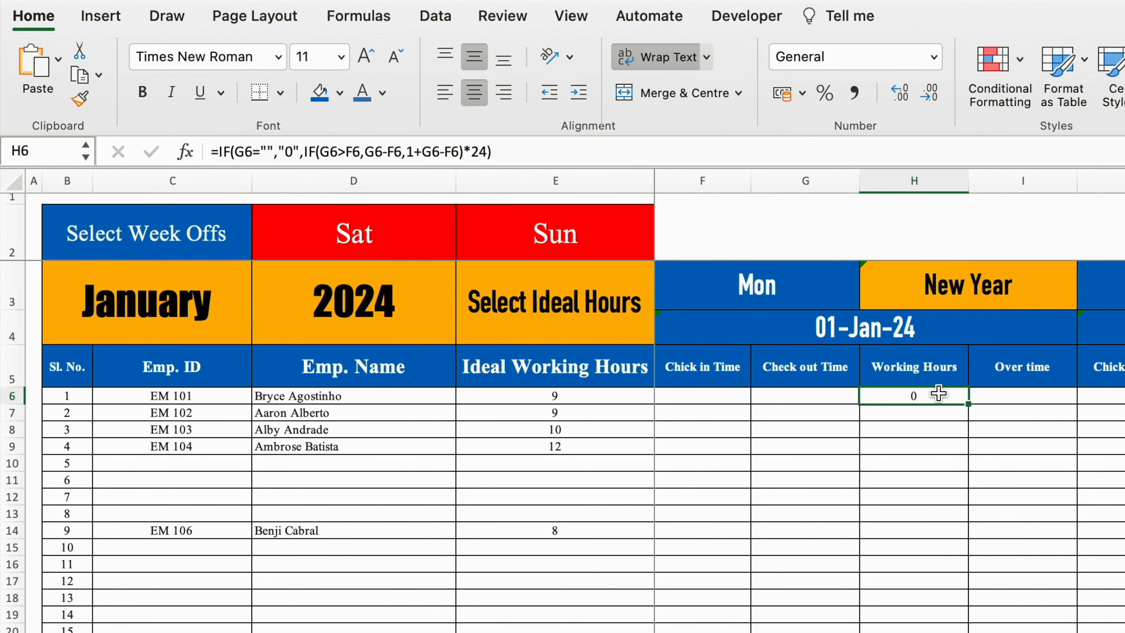
# Enter a 9:00 AM check-in time in F6 and a 7:00 PM check-out time in G6 to test the formula
pyautogui.click(705, 398)
pyautogui.write('9 a')
pyautogui.press('Return')
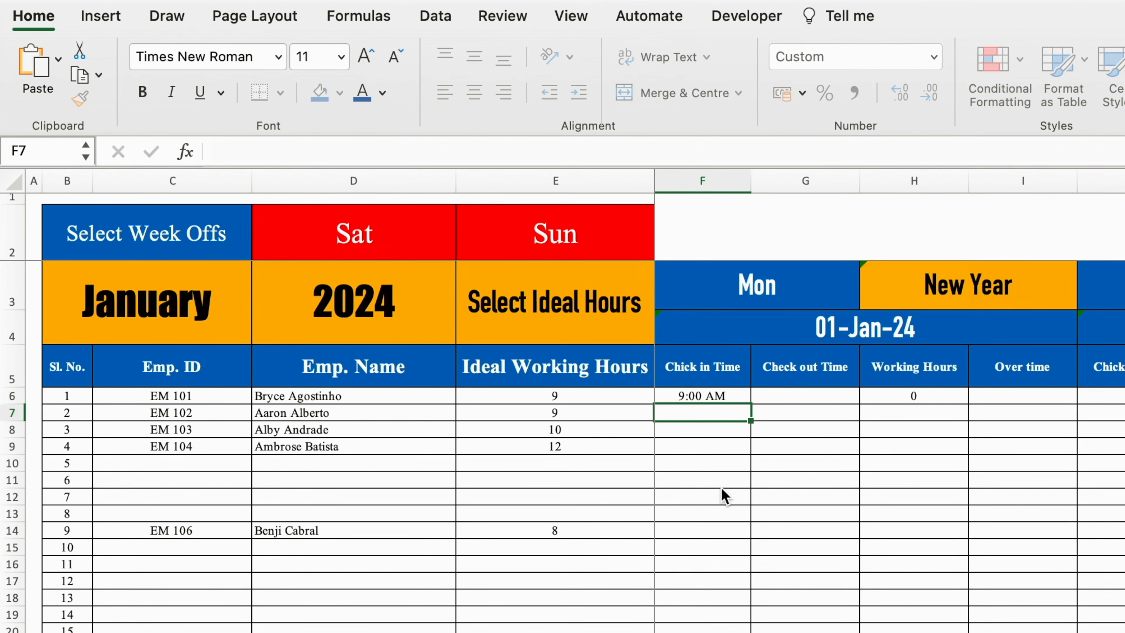
pyautogui.click(853, 397)
pyautogui.write('7 pm')
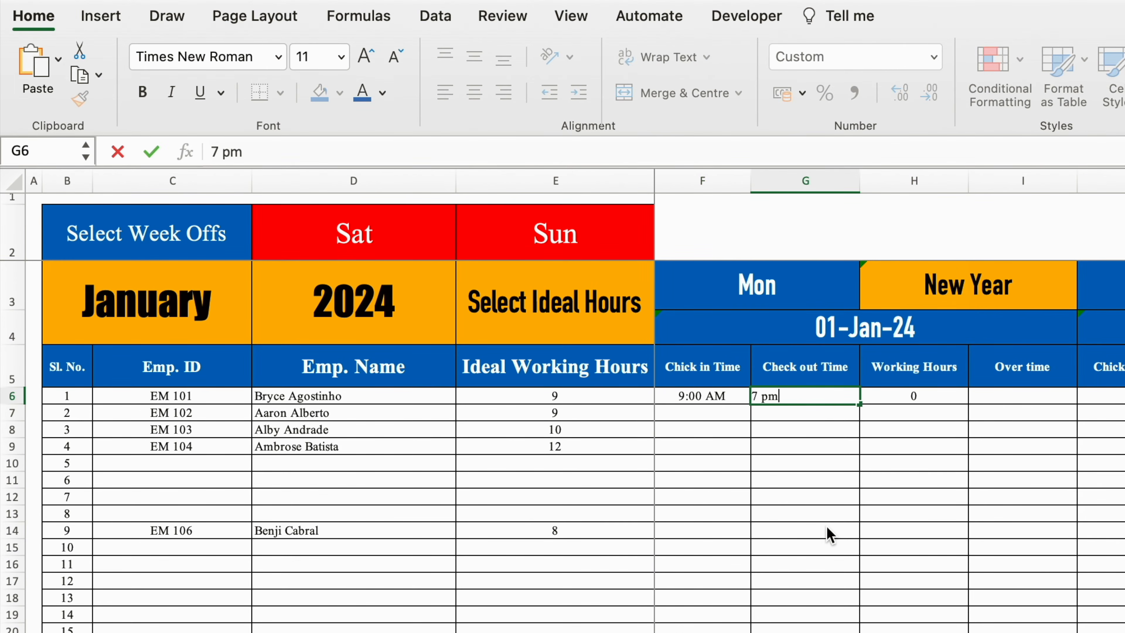
pyautogui.press('Return')
pyautogui.click(938, 395)
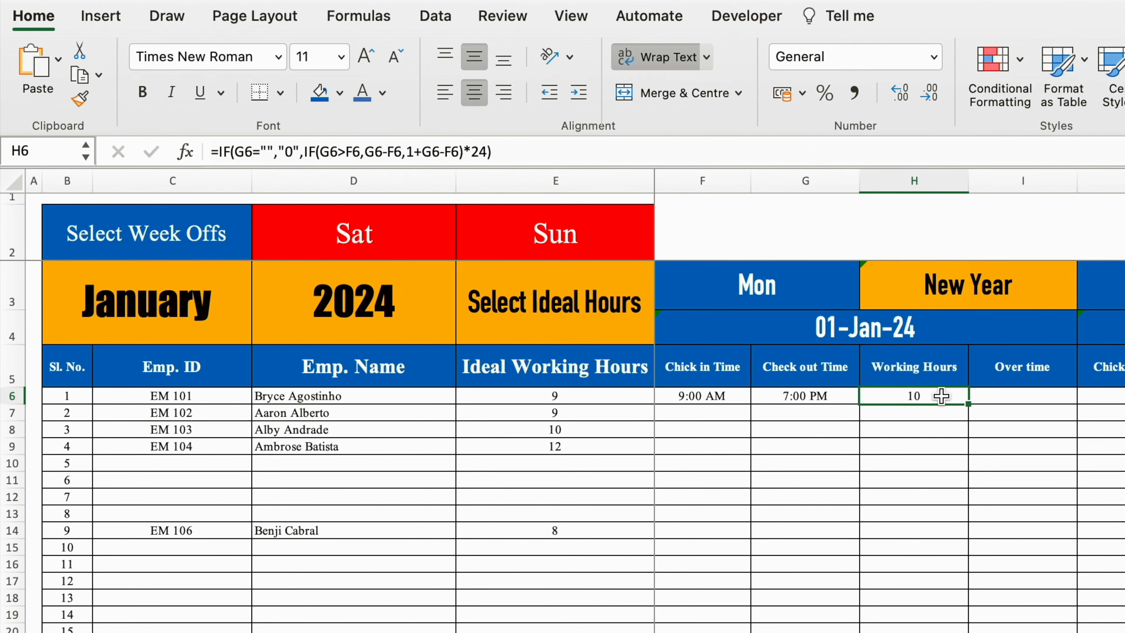
# Calculate overtime in I6 by subtracting the ideal working hours from the working hours with =H6-E6
pyautogui.click(1016, 396)
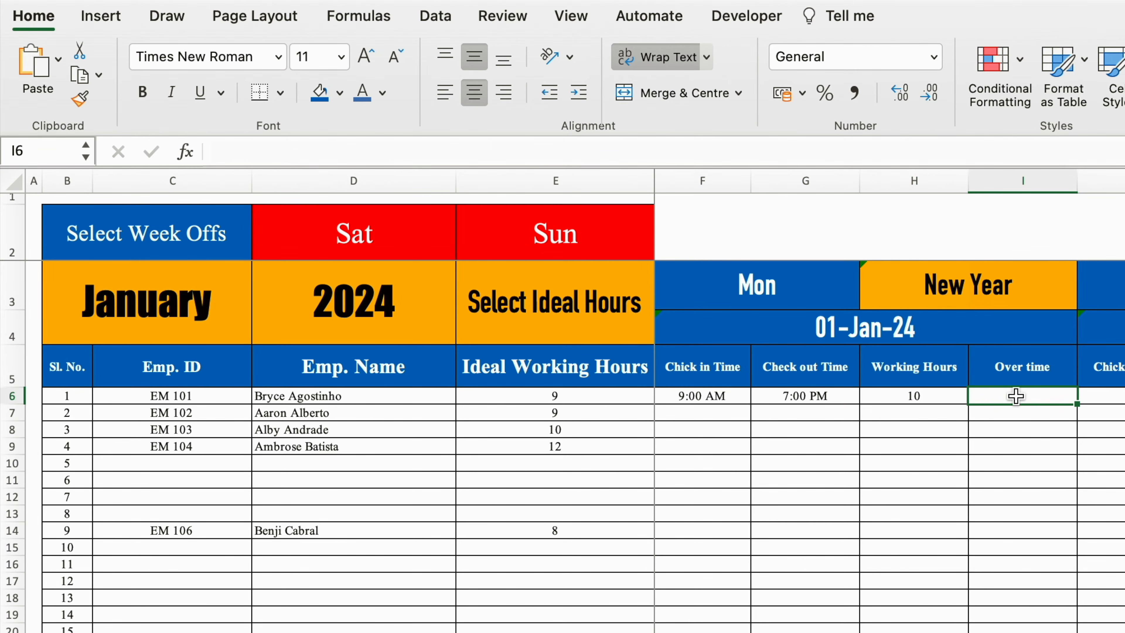
pyautogui.write('=')
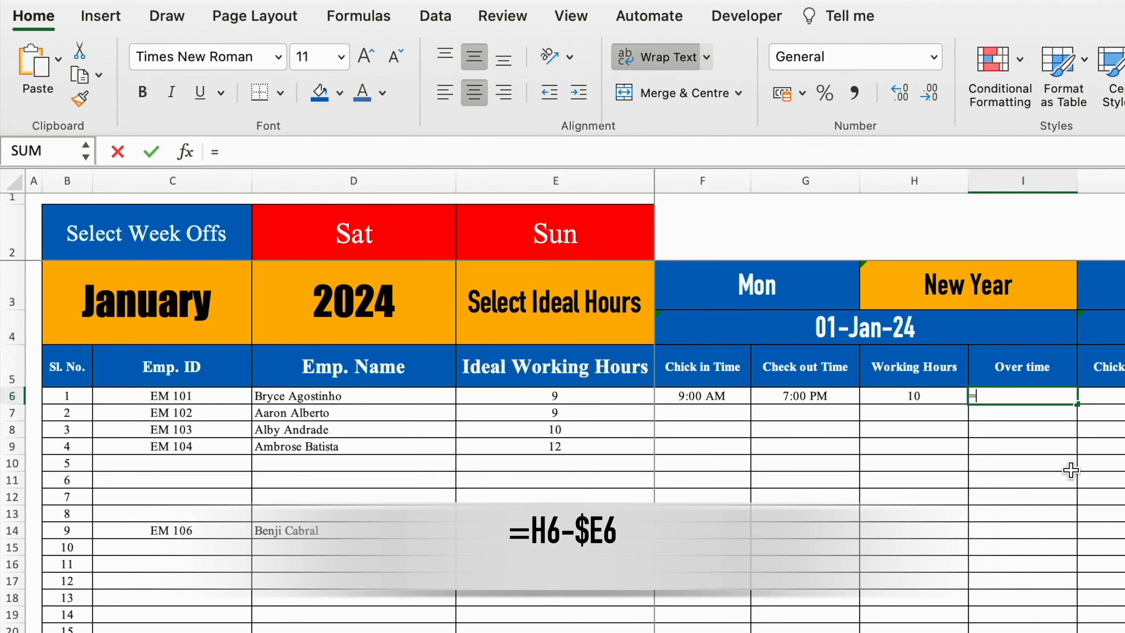
pyautogui.click(928, 397)
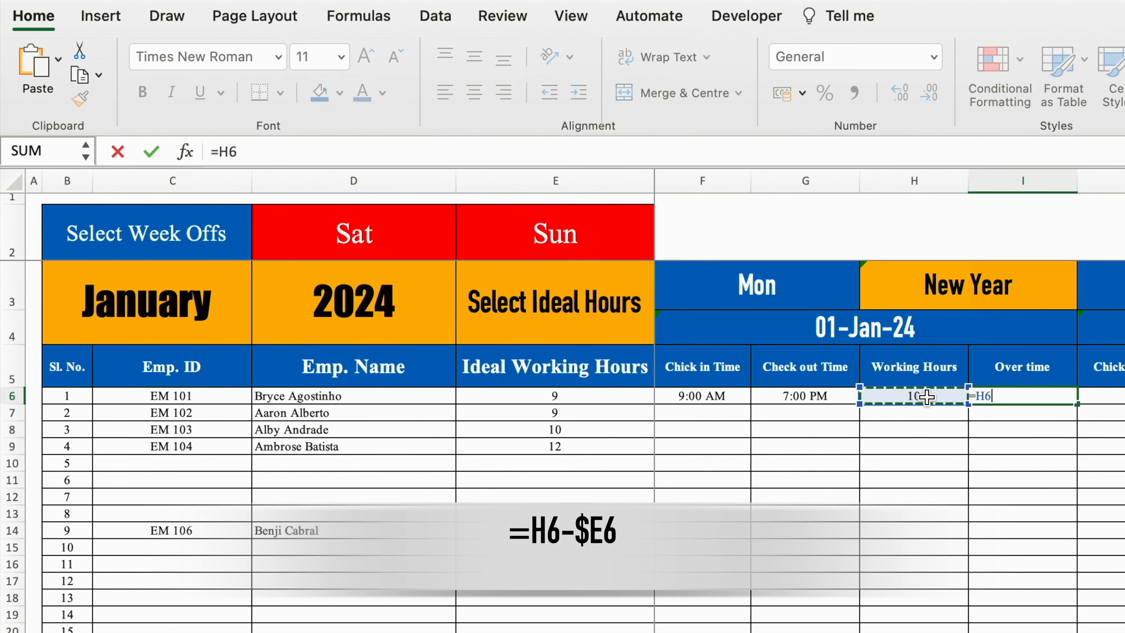
pyautogui.write('-')
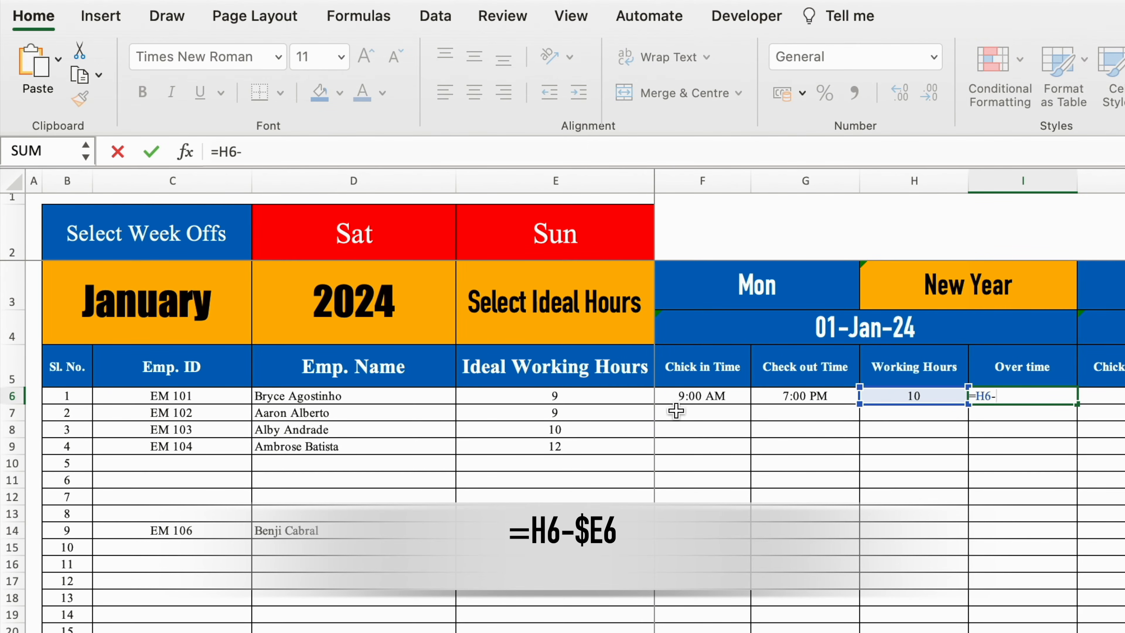
pyautogui.click(584, 400)
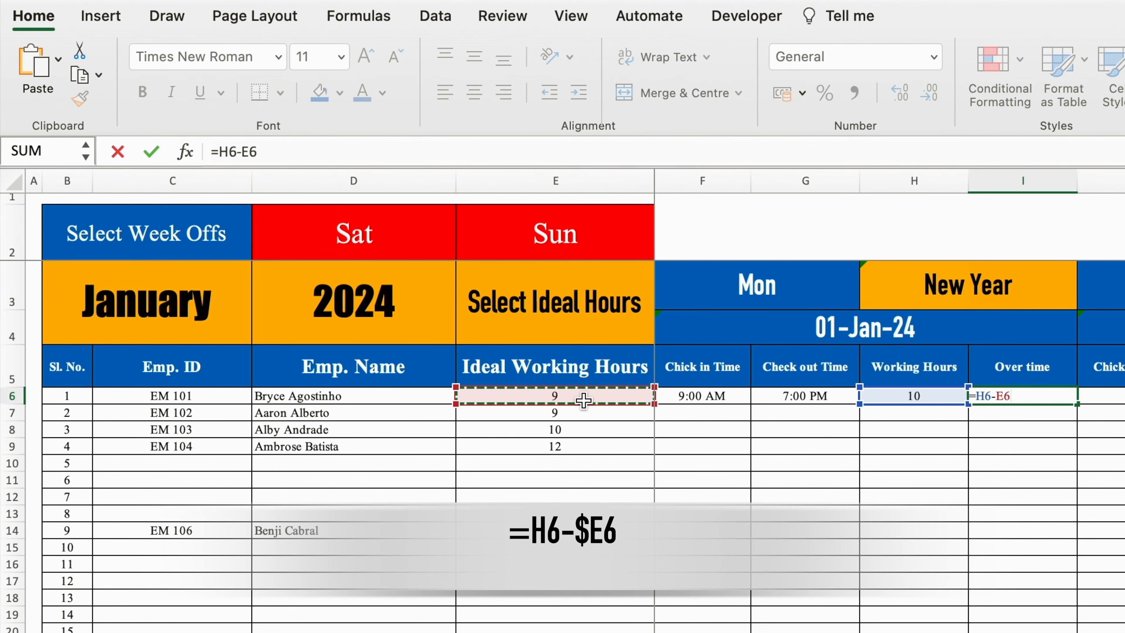
pyautogui.press('Return')
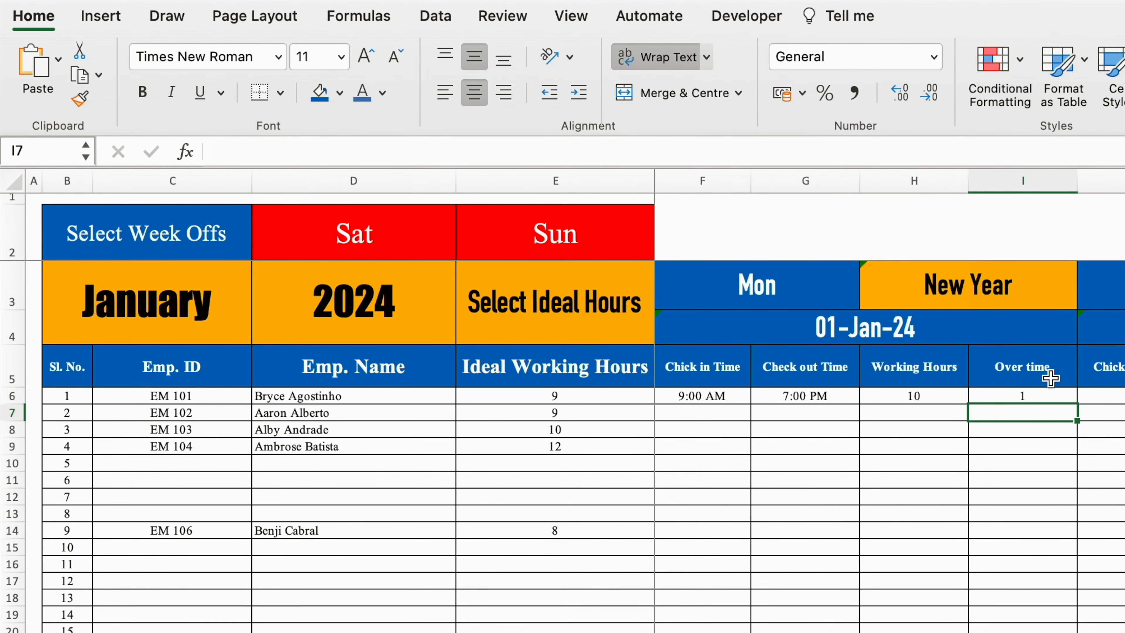
# Clear the test check-in and check-out times from F6:G6
pyautogui.click(1036, 395)
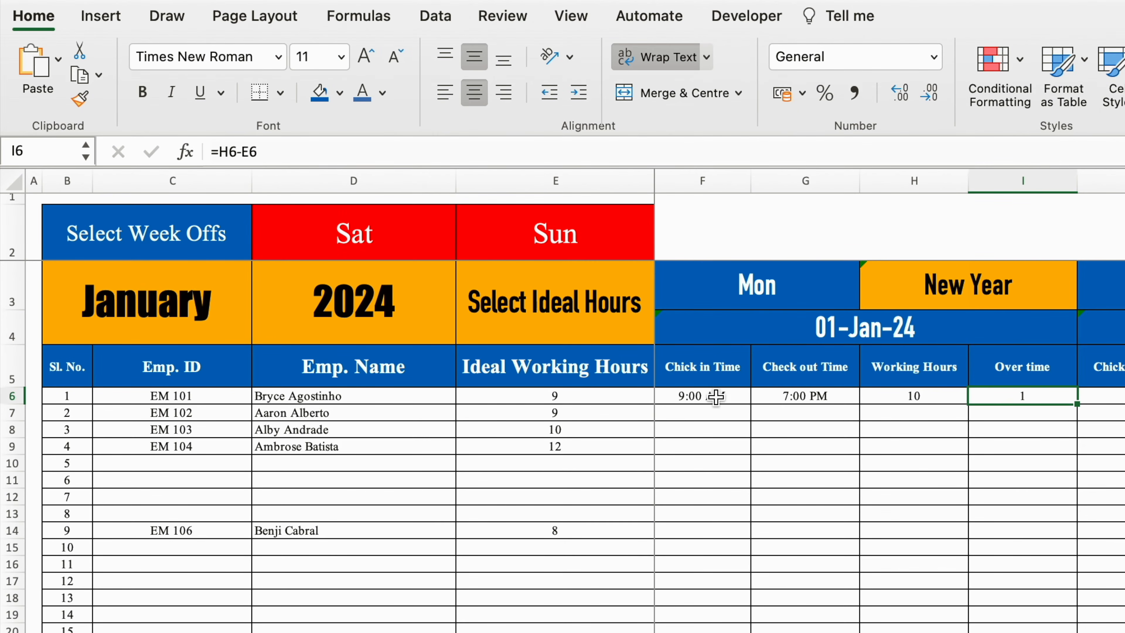
pyautogui.moveTo(716, 397); pyautogui.dragTo(793, 395)
pyautogui.press('Delete')
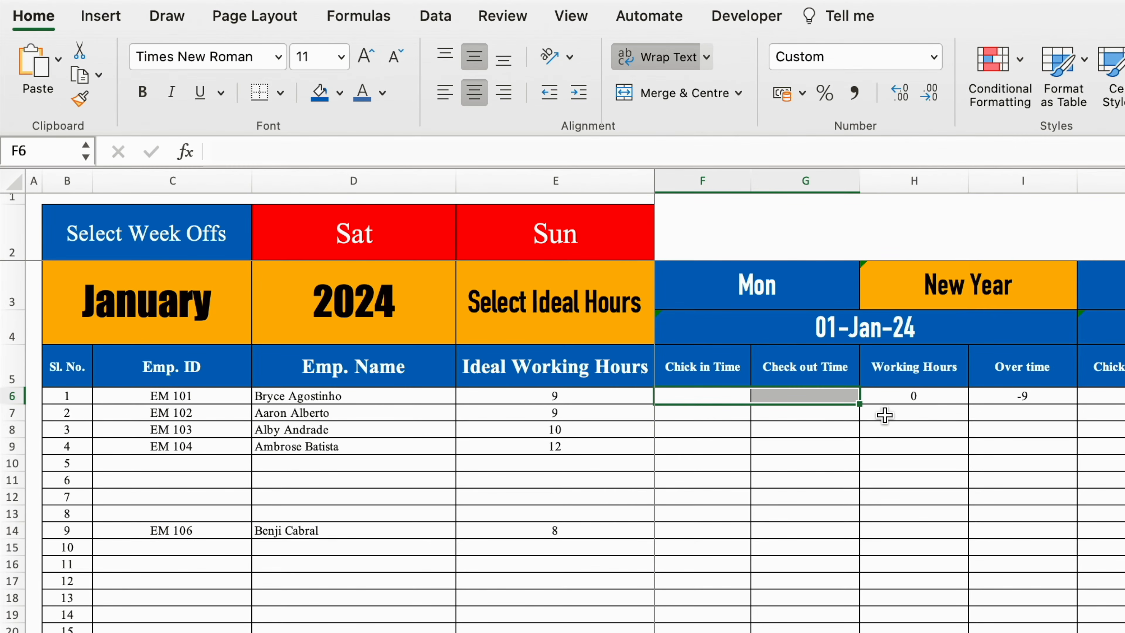
# Wrap the I6 overtime formula in an IF with the logical test H6="0"
pyautogui.click(1034, 395)
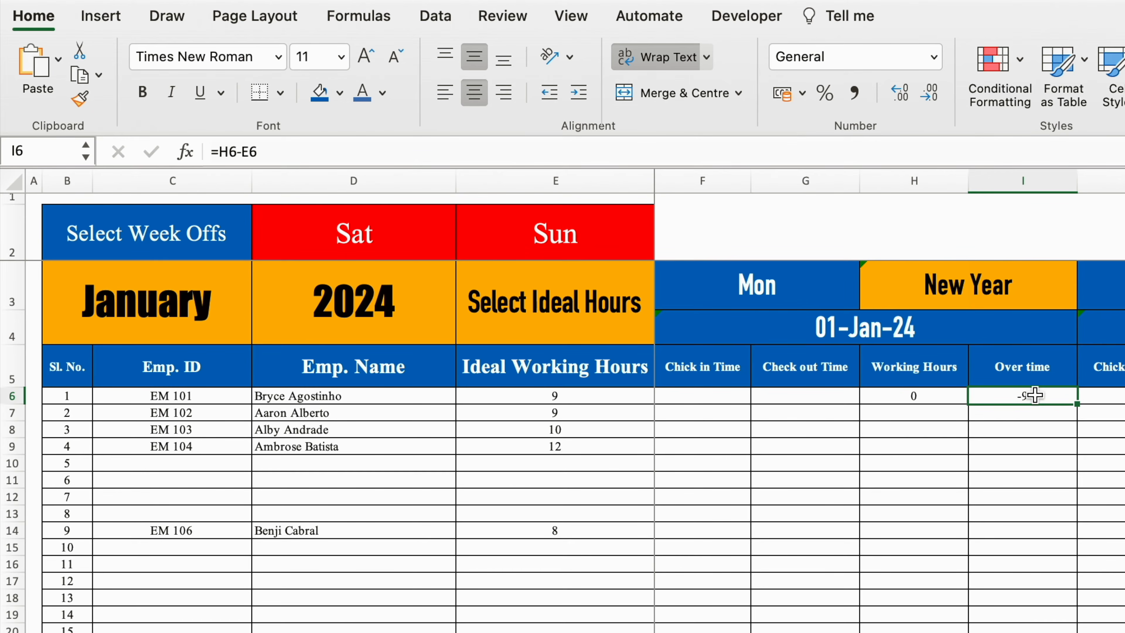
pyautogui.click(220, 151)
pyautogui.write('IF(')
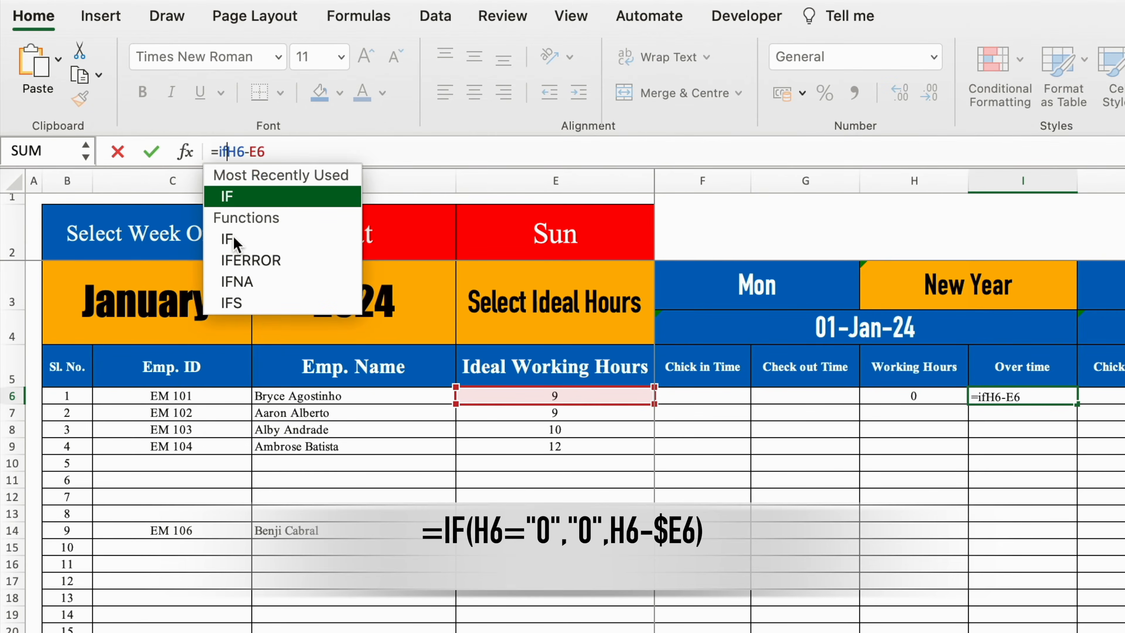
pyautogui.click(933, 396)
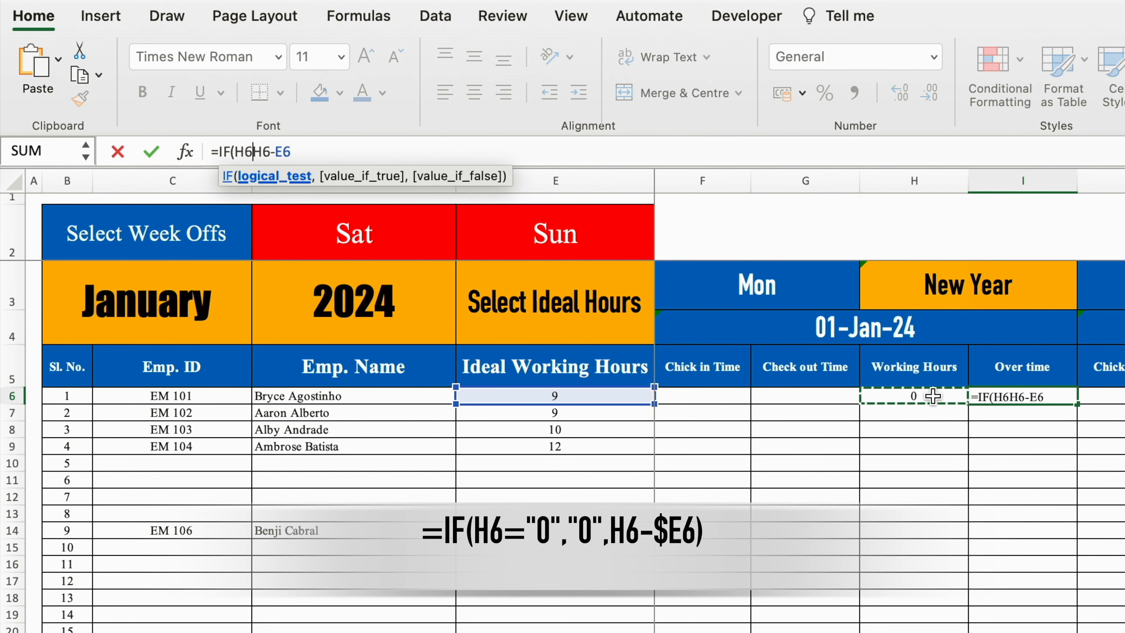
pyautogui.write('=')
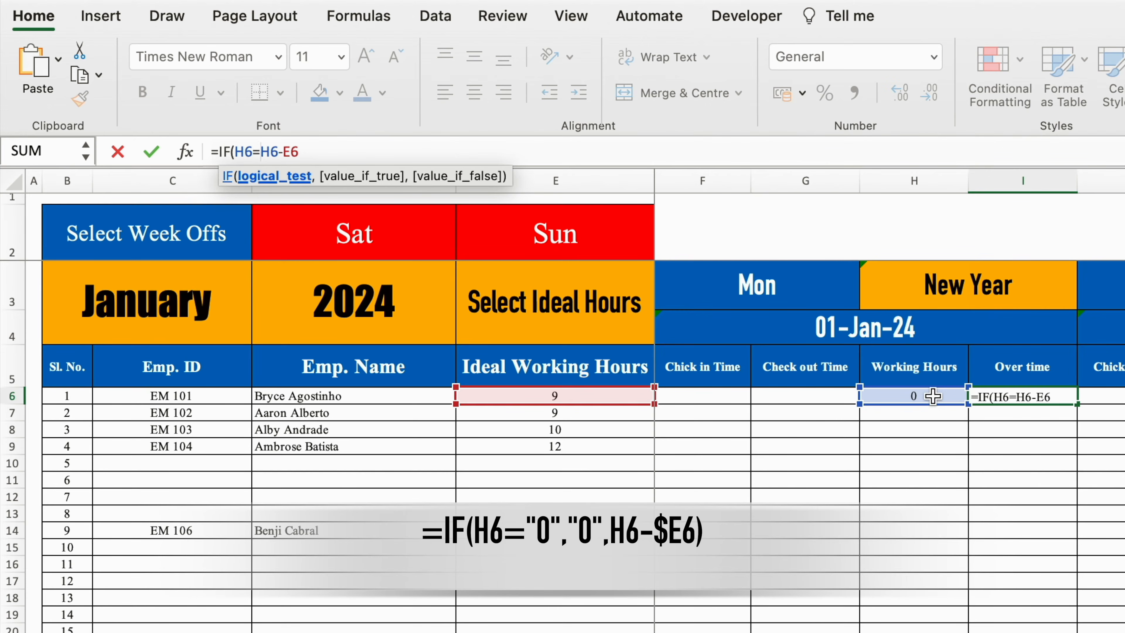
pyautogui.write('"0"')
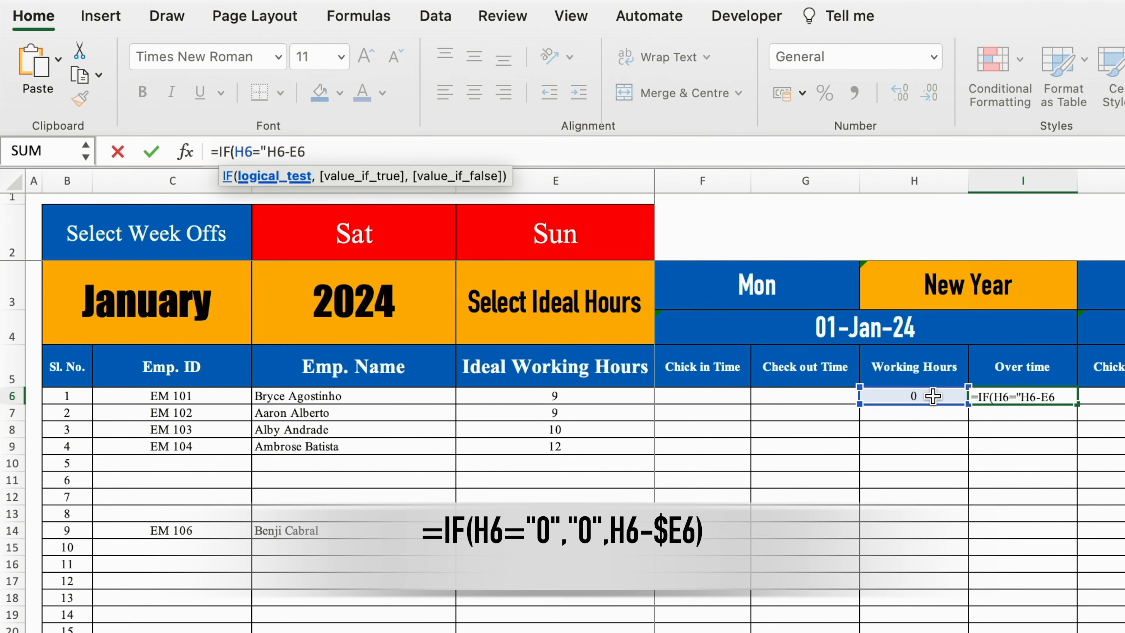
# Complete the I6 overtime formula as =IF(H6="0","0",H6-E6) and fill the H6:I6 formulas down through row 25
pyautogui.write(',')
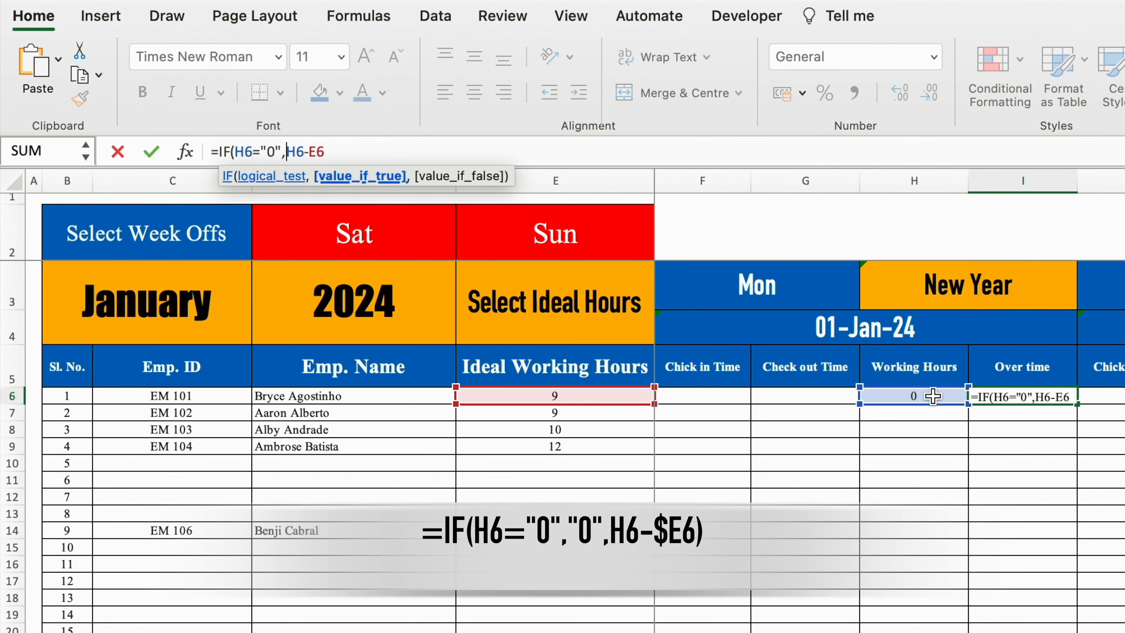
pyautogui.write('"')
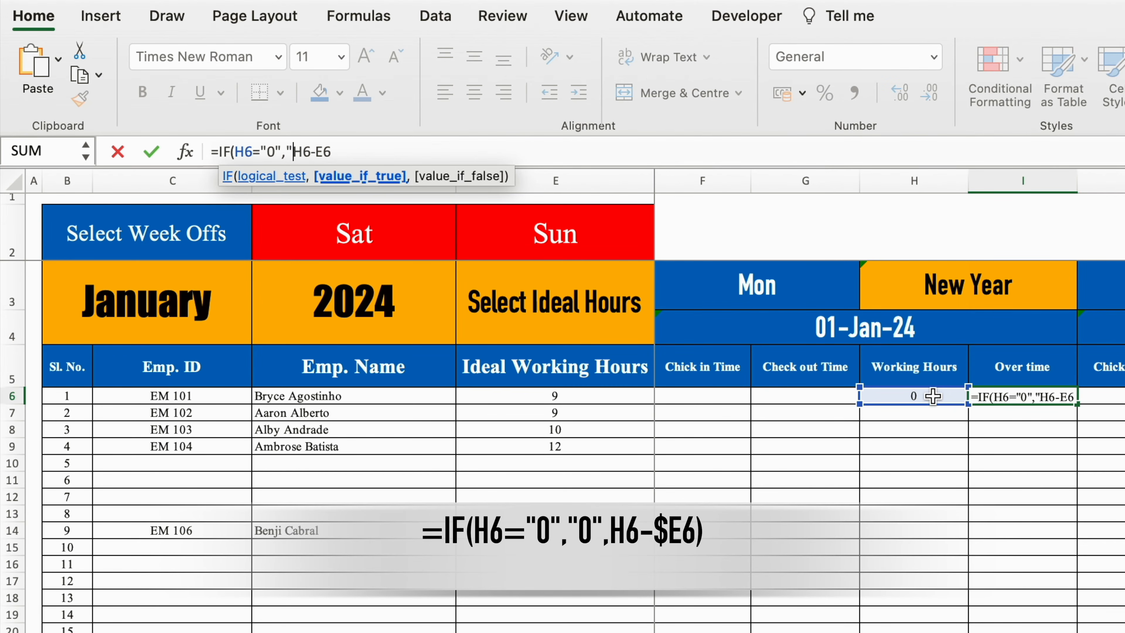
pyautogui.write('0"')
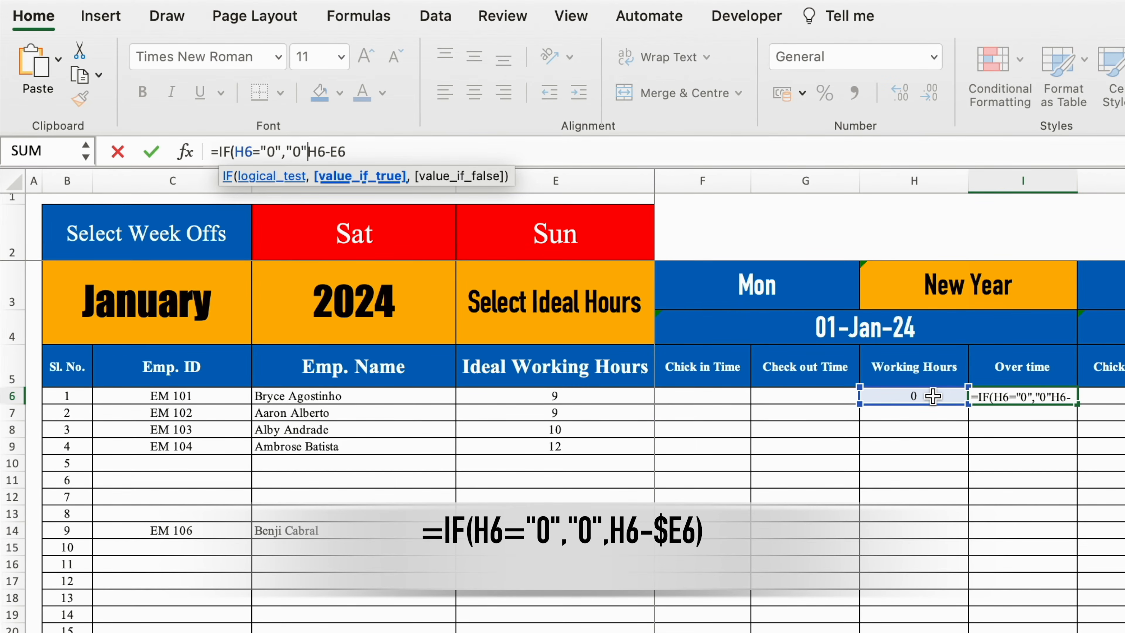
pyautogui.write(',')
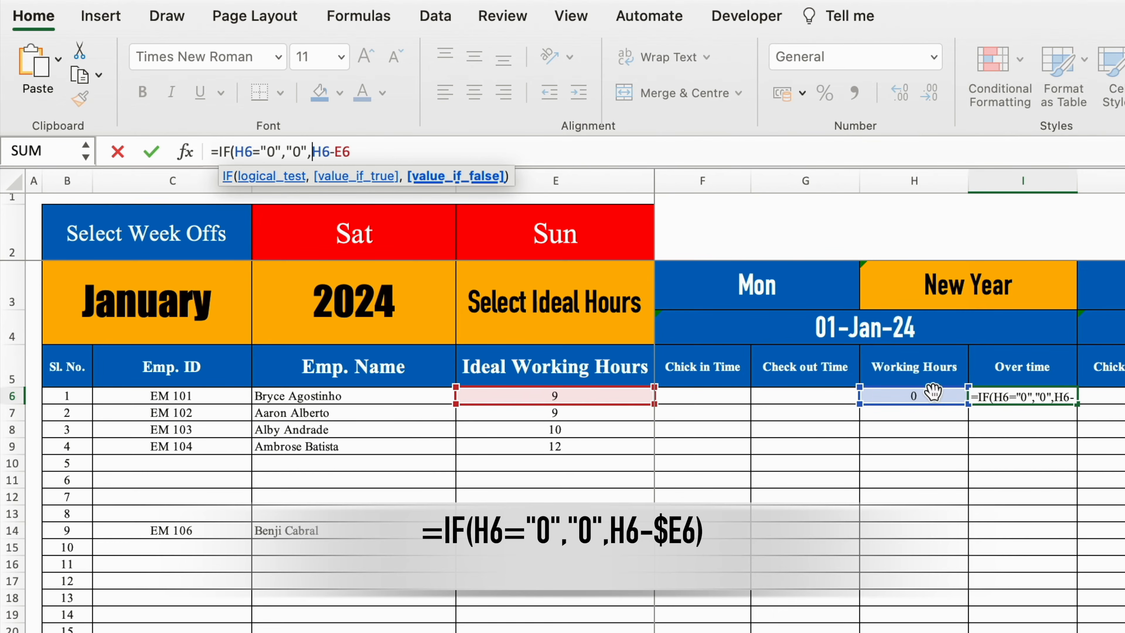
pyautogui.click(493, 142)
pyautogui.write(')')
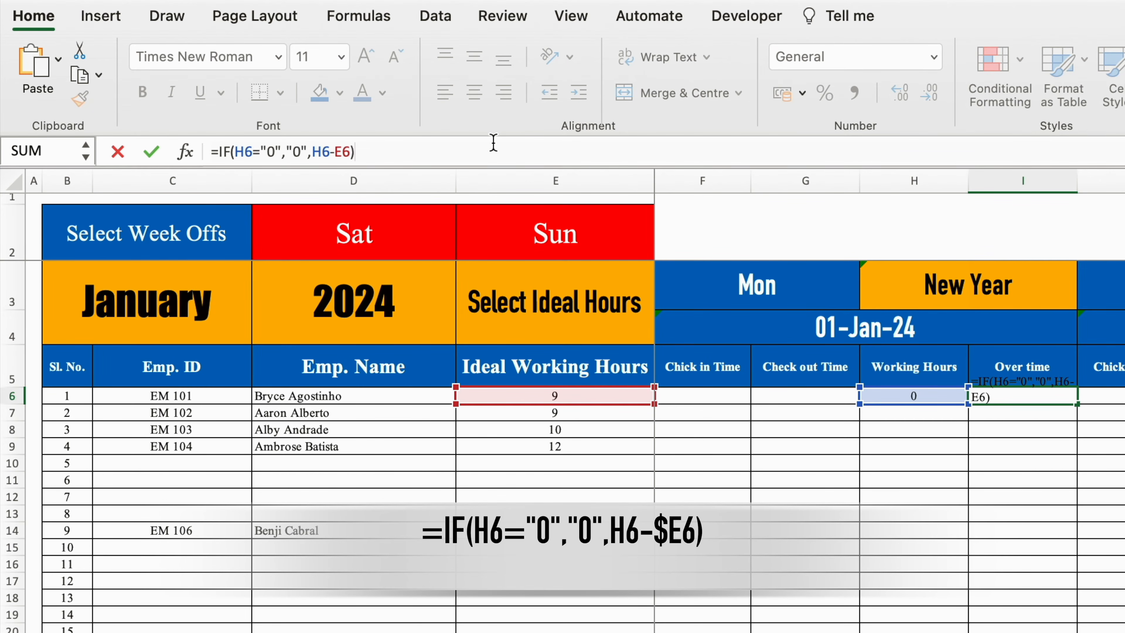
pyautogui.press('Return')
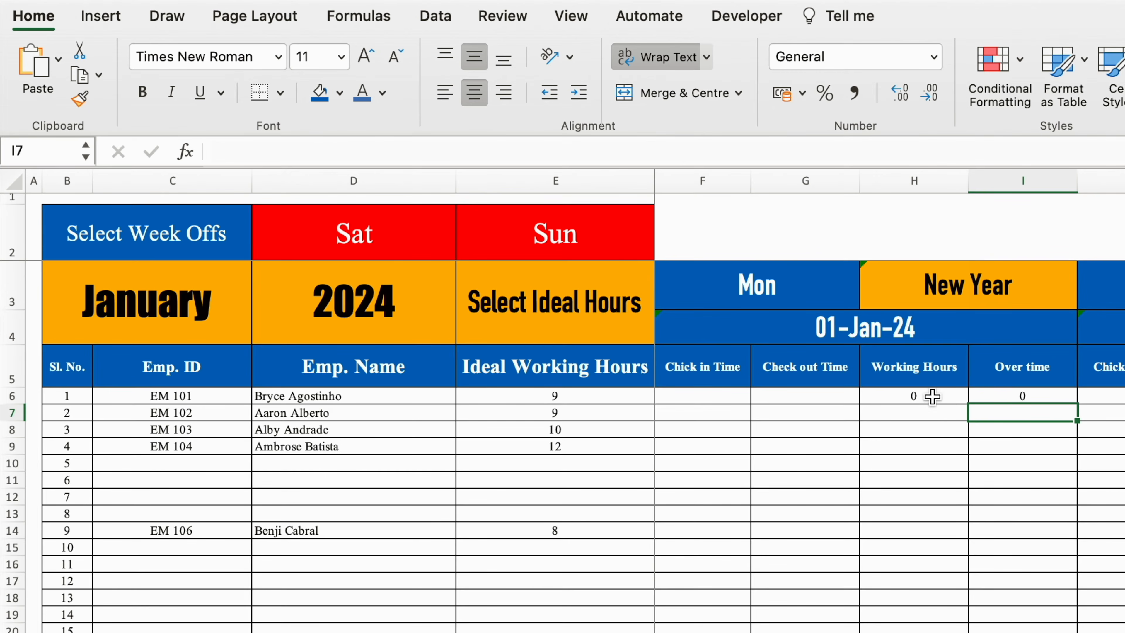
pyautogui.moveTo(926, 396); pyautogui.dragTo(1033, 397)
pyautogui.doubleClick(1081, 412)
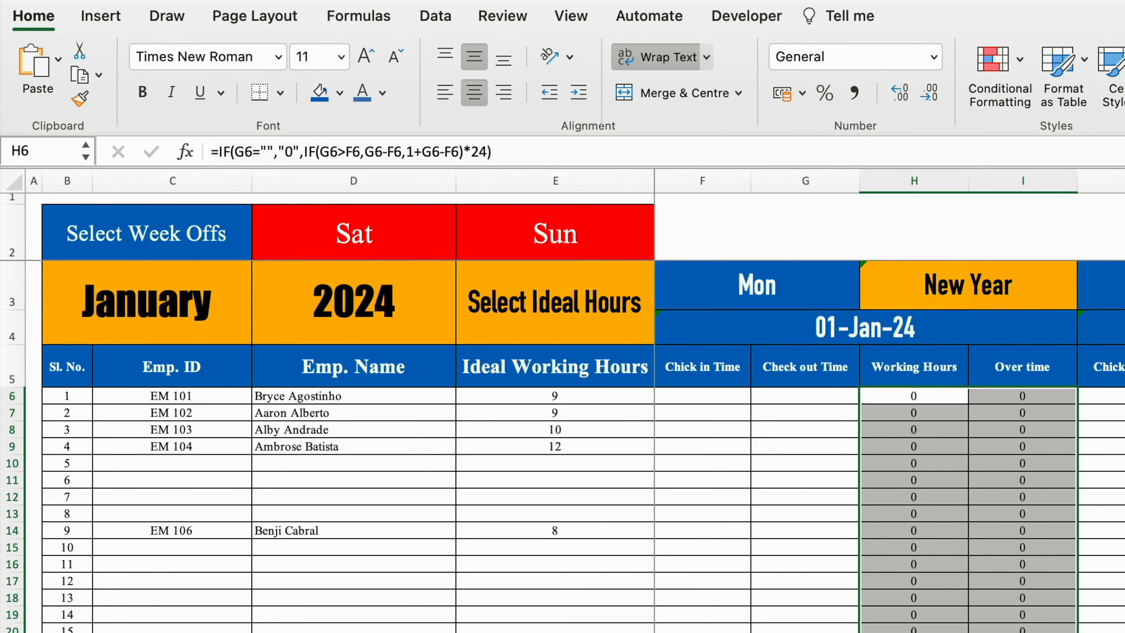
# Copy the 01-Jan-24 block F5:I25 and paste it into every daily block from 02-Jan-24 at J5 through 31-Jan-24 at DV5
pyautogui.moveTo(731, 368); pyautogui.dragTo(673, 478)
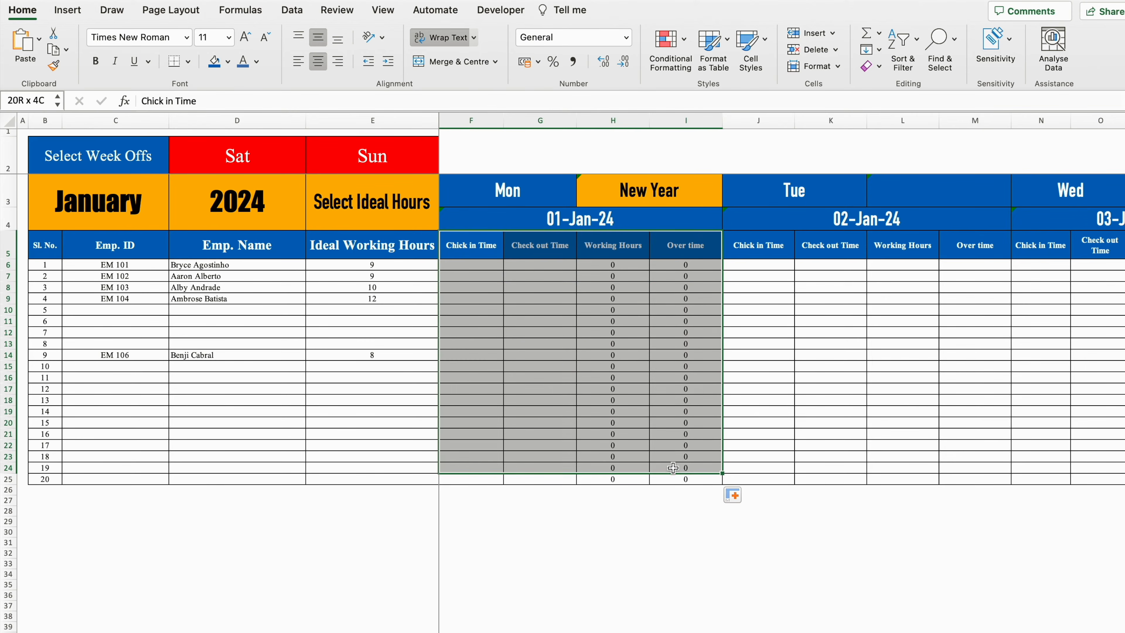
pyautogui.press('super+c')
pyautogui.click(765, 249)
pyautogui.press('super+v')
pyautogui.press('Right')
pyautogui.press('Right')
pyautogui.press('Right')
pyautogui.press('Right')
pyautogui.press('super+v')
pyautogui.press('Right')
pyautogui.press('Right')
pyautogui.press('Right')
pyautogui.press('Right')
pyautogui.press('super+v')
pyautogui.press('Right')
pyautogui.press('Right')
pyautogui.press('Right')
pyautogui.press('Right')
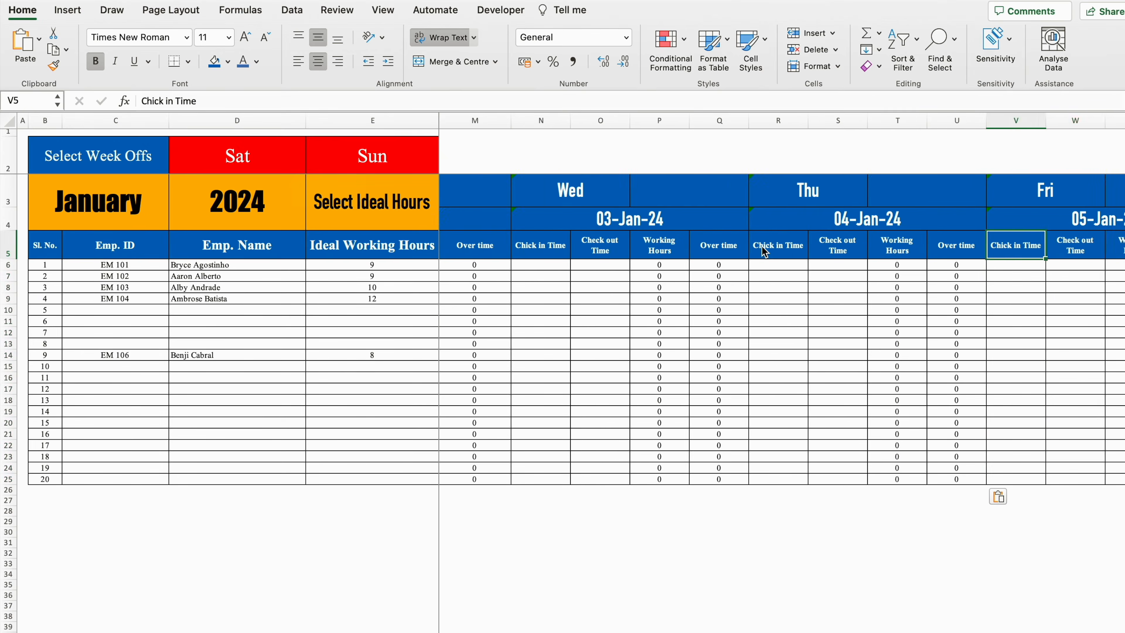
pyautogui.press('super+v')
pyautogui.hscroll(10, 633, 317)
pyautogui.press('Right')
pyautogui.press('Right')
pyautogui.press('Right')
pyautogui.press('Right')
pyautogui.press('super+v')
pyautogui.press('Right')
pyautogui.press('Right')
pyautogui.press('Right')
pyautogui.press('Right')
pyautogui.press('super+v')
pyautogui.press('Right')
pyautogui.press('Right')
pyautogui.press('Right')
pyautogui.press('Right')
pyautogui.press('super+v')
pyautogui.press('Right')
pyautogui.press('Right')
pyautogui.press('Right')
pyautogui.press('Right')
pyautogui.press('super+v')
pyautogui.press('Right')
pyautogui.press('Right')
pyautogui.press('Right')
pyautogui.press('Right')
pyautogui.press('super+v')
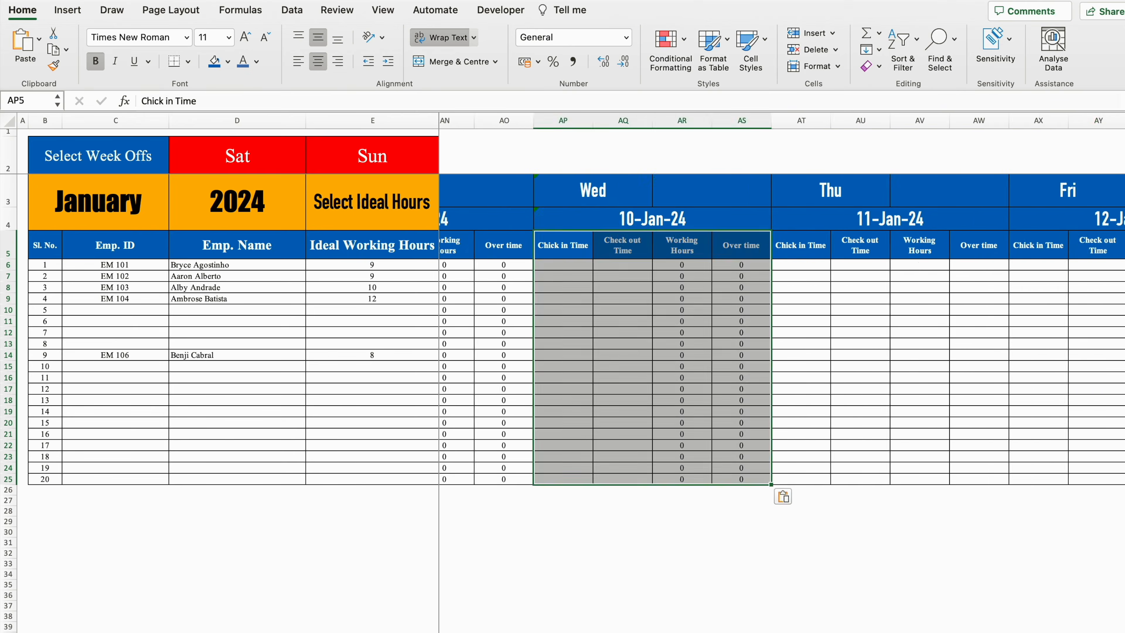
pyautogui.press('Right')
pyautogui.press('Right')
pyautogui.press('Right')
pyautogui.press('Right')
pyautogui.press('super+v')
pyautogui.press('Right')
pyautogui.press('Right')
pyautogui.press('Right')
pyautogui.press('Right')
pyautogui.press('super+v')
pyautogui.press('Right')
pyautogui.press('Right')
pyautogui.press('Right')
pyautogui.press('Right')
pyautogui.press('Right')
pyautogui.press('Right')
pyautogui.press('Right')
pyautogui.press('Right')
pyautogui.press('super+v')
pyautogui.press('Right')
pyautogui.press('Right')
pyautogui.press('Right')
pyautogui.press('Right')
pyautogui.press('super+v')
pyautogui.press('Right')
pyautogui.press('Right')
pyautogui.press('Right')
pyautogui.press('Right')
pyautogui.press('super+v')
pyautogui.press('Right')
pyautogui.press('Right')
pyautogui.press('Right')
pyautogui.press('Right')
pyautogui.press('super+v')
pyautogui.press('Right')
pyautogui.press('Right')
pyautogui.press('Right')
pyautogui.press('Right')
pyautogui.press('super+v')
pyautogui.press('Right')
pyautogui.press('Right')
pyautogui.press('Right')
pyautogui.press('Right')
pyautogui.press('super+v')
pyautogui.press('Right')
pyautogui.press('Right')
pyautogui.press('Right')
pyautogui.press('Right')
pyautogui.press('super+v')
pyautogui.press('Right')
pyautogui.press('Right')
pyautogui.press('Right')
pyautogui.press('Right')
pyautogui.press('super+v')
pyautogui.press('Right')
pyautogui.press('Right')
pyautogui.press('Right')
pyautogui.press('Right')
pyautogui.press('super+v')
pyautogui.press('Right')
pyautogui.press('Right')
pyautogui.press('Right')
pyautogui.press('Right')
pyautogui.press('super+v')
pyautogui.press('Right')
pyautogui.press('Right')
pyautogui.press('Right')
pyautogui.press('Right')
pyautogui.press('super+v')
pyautogui.press('Right')
pyautogui.press('Right')
pyautogui.press('Right')
pyautogui.press('Right')
pyautogui.press('super+v')
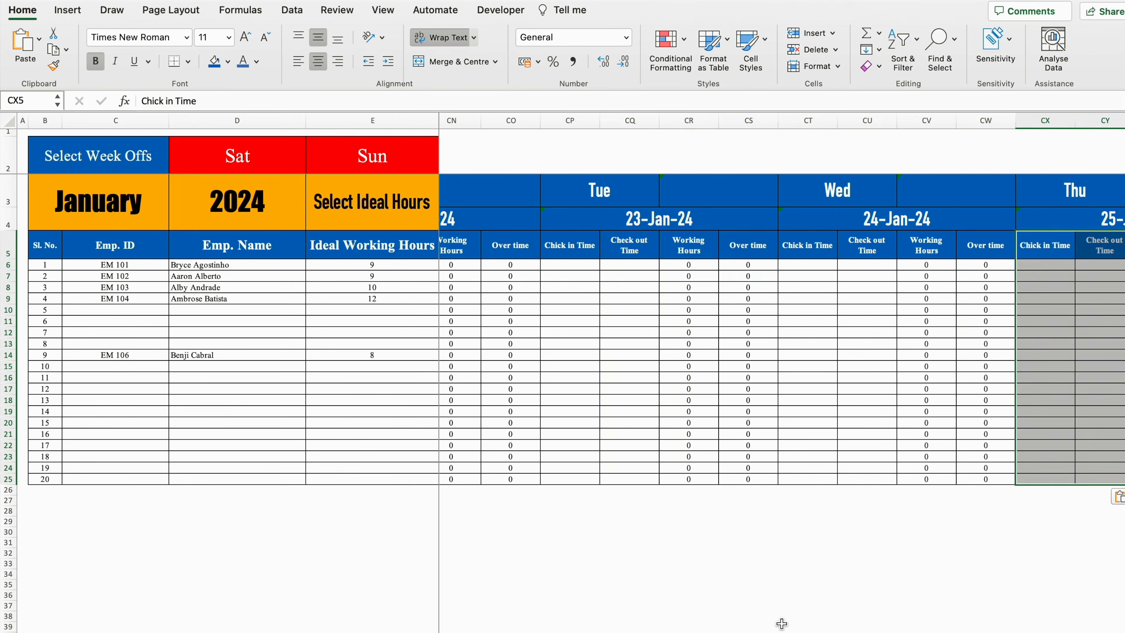
pyautogui.press('Right')
pyautogui.press('Right')
pyautogui.press('Right')
pyautogui.press('Right')
pyautogui.press('super+v')
pyautogui.press('Right')
pyautogui.press('Right')
pyautogui.press('Right')
pyautogui.press('Right')
pyautogui.press('super+v')
pyautogui.press('super+v')
pyautogui.press('Right')
pyautogui.press('Right')
pyautogui.press('Right')
pyautogui.press('Right')
pyautogui.press('super+v')
pyautogui.press('Right')
pyautogui.press('Right')
pyautogui.press('Right')
pyautogui.press('Right')
pyautogui.press('super+v')
pyautogui.press('Right')
pyautogui.press('Right')
pyautogui.press('Right')
pyautogui.press('Right')
pyautogui.press('super+v')
pyautogui.press('Right')
pyautogui.press('Right')
pyautogui.press('Right')
pyautogui.press('Right')
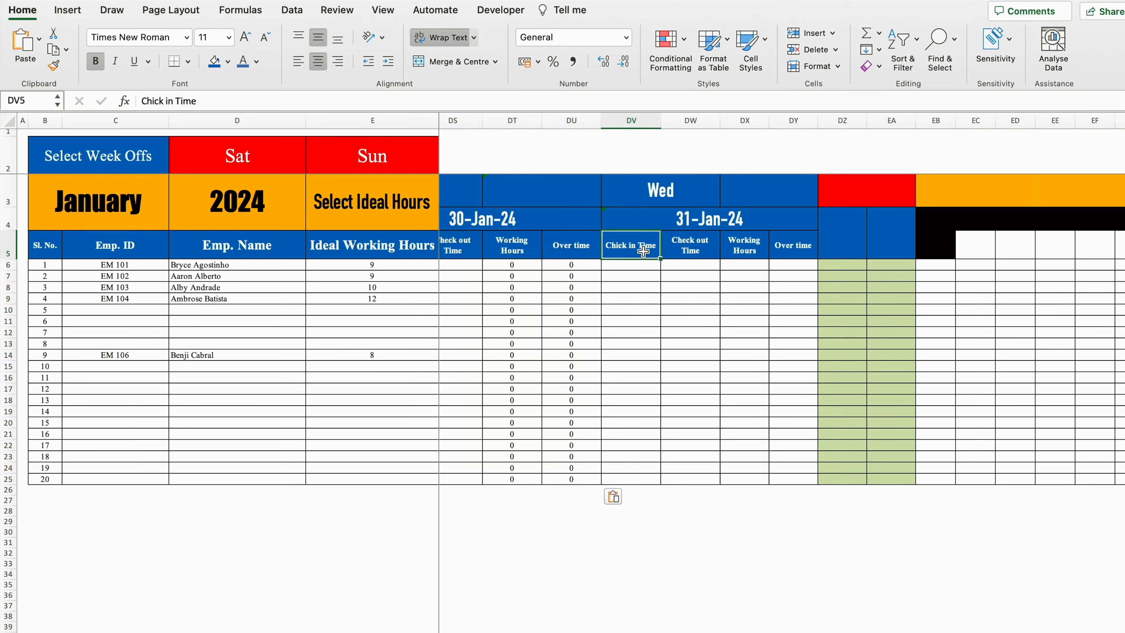
pyautogui.press('super+v')
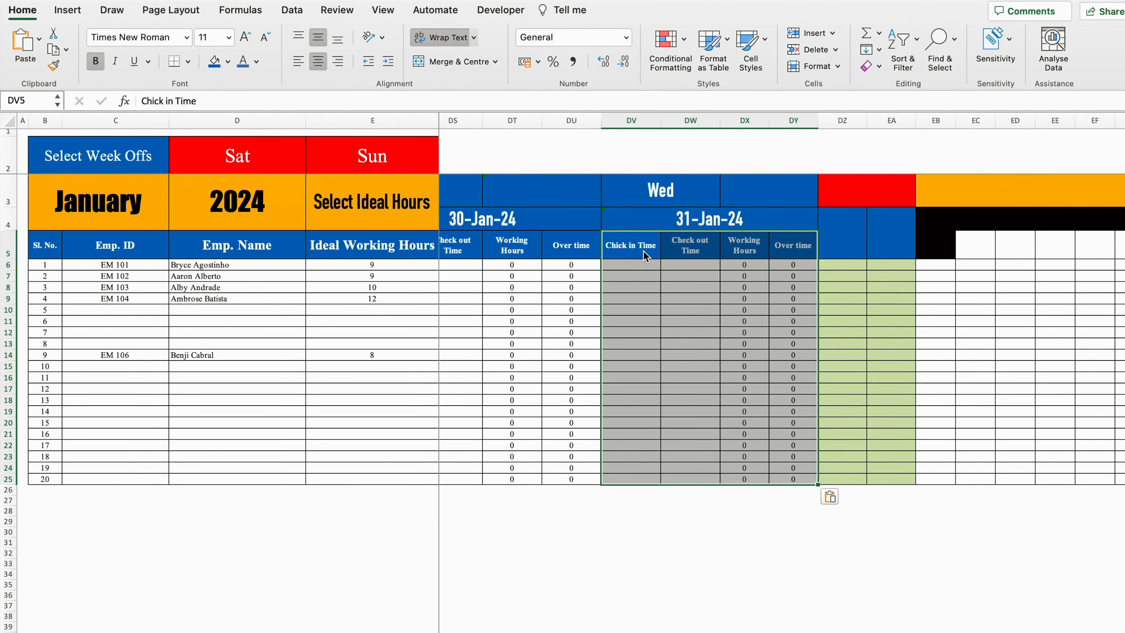
# Enter the header Total in DZ3, with the sub-headers Working Hours in DZ4 and Over time in EA4
pyautogui.click(859, 187)
pyautogui.write('Total')
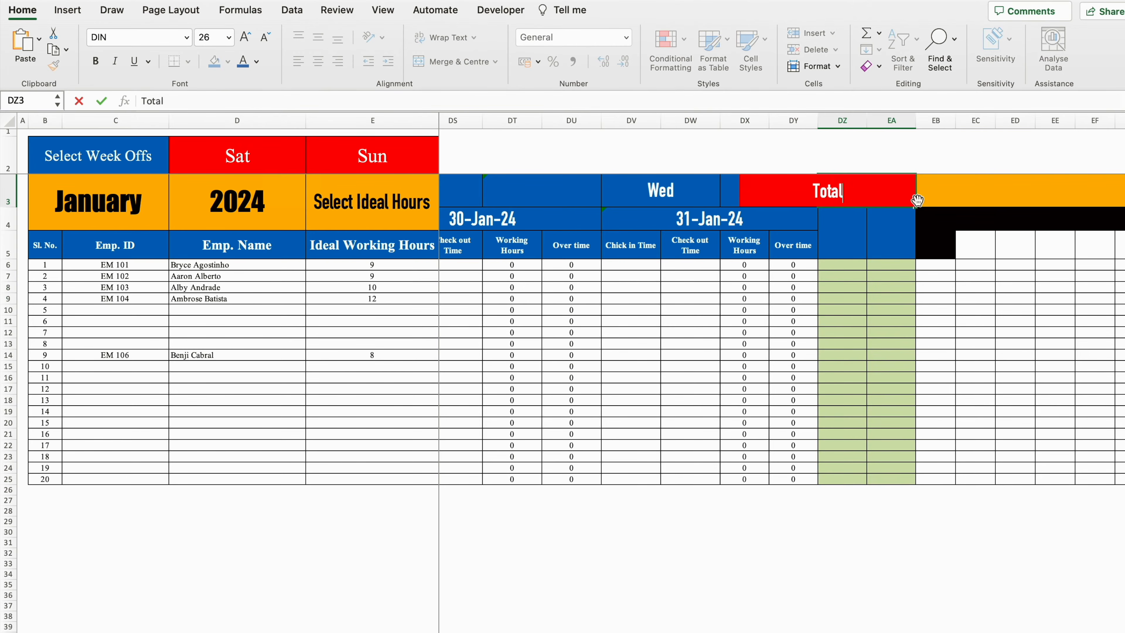
pyautogui.click(850, 221)
pyautogui.write('Working Hours')
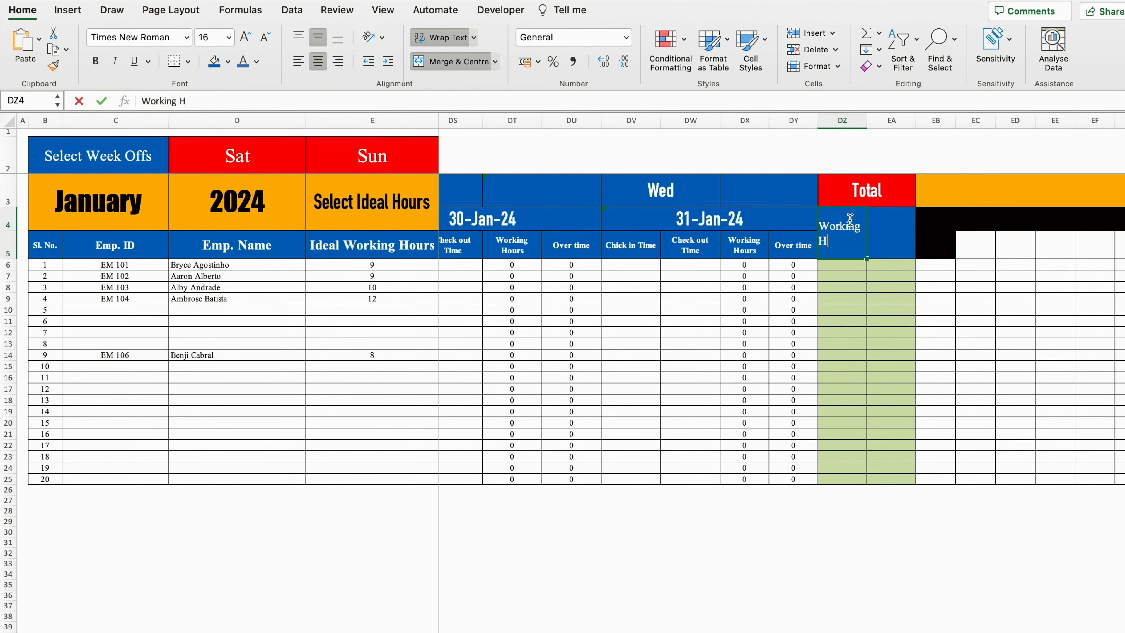
pyautogui.click(897, 233)
pyautogui.write('Over time')
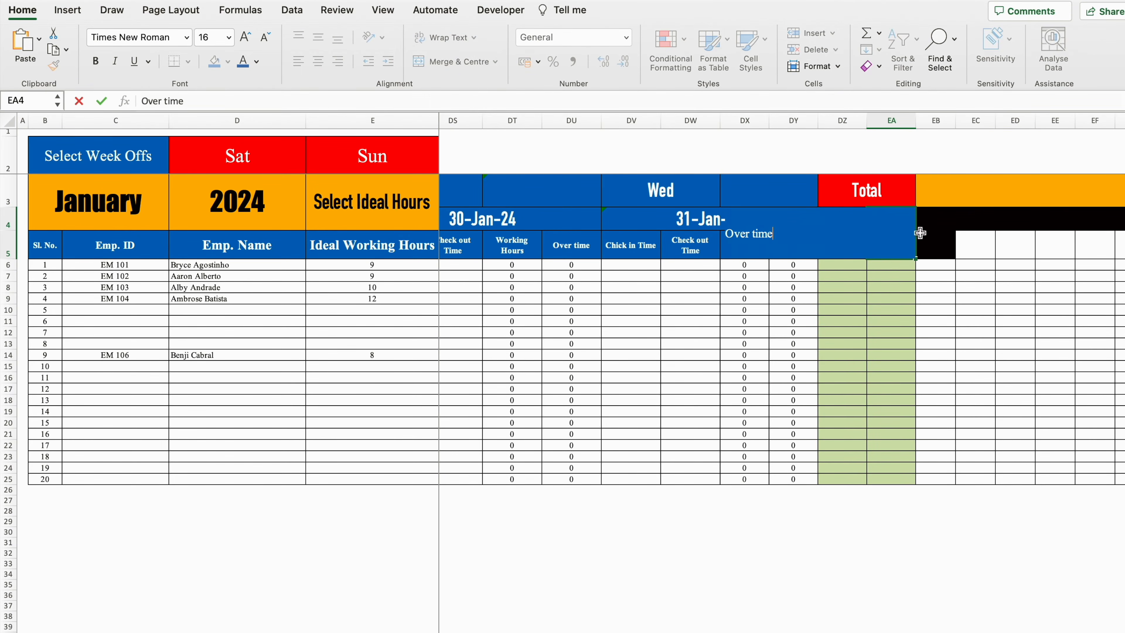
# Enter Total Leaves both as the EB4 column header and as the section title in the merged orange cell EB3
pyautogui.click(946, 231)
pyautogui.write('Total Leav')
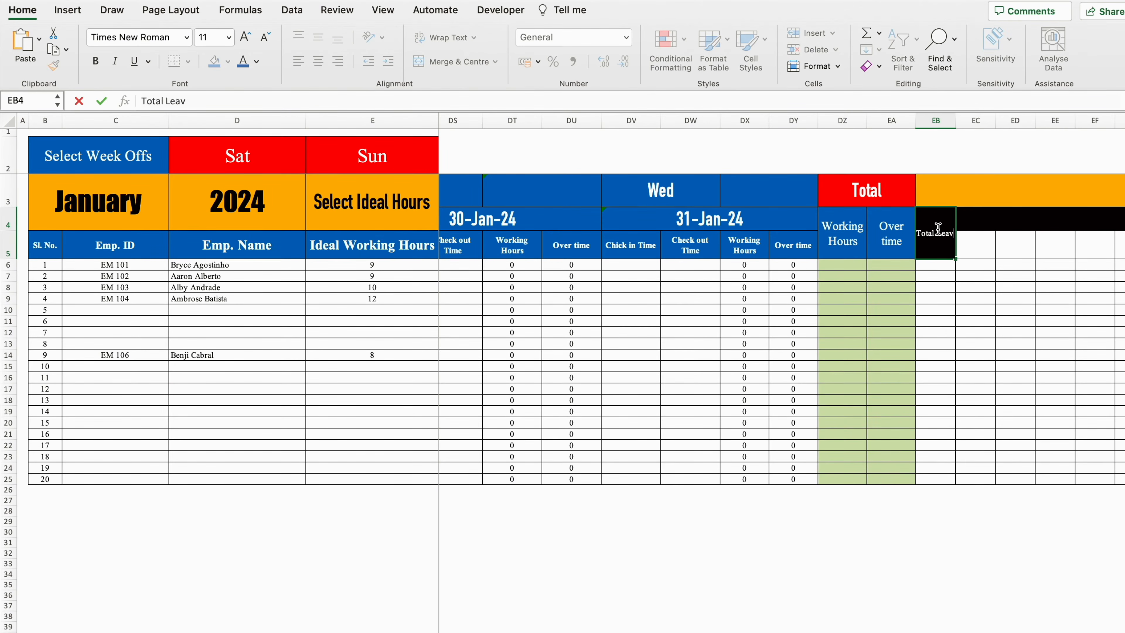
pyautogui.write('es')
pyautogui.press('Tab')
pyautogui.hscroll(6, 816, 611)
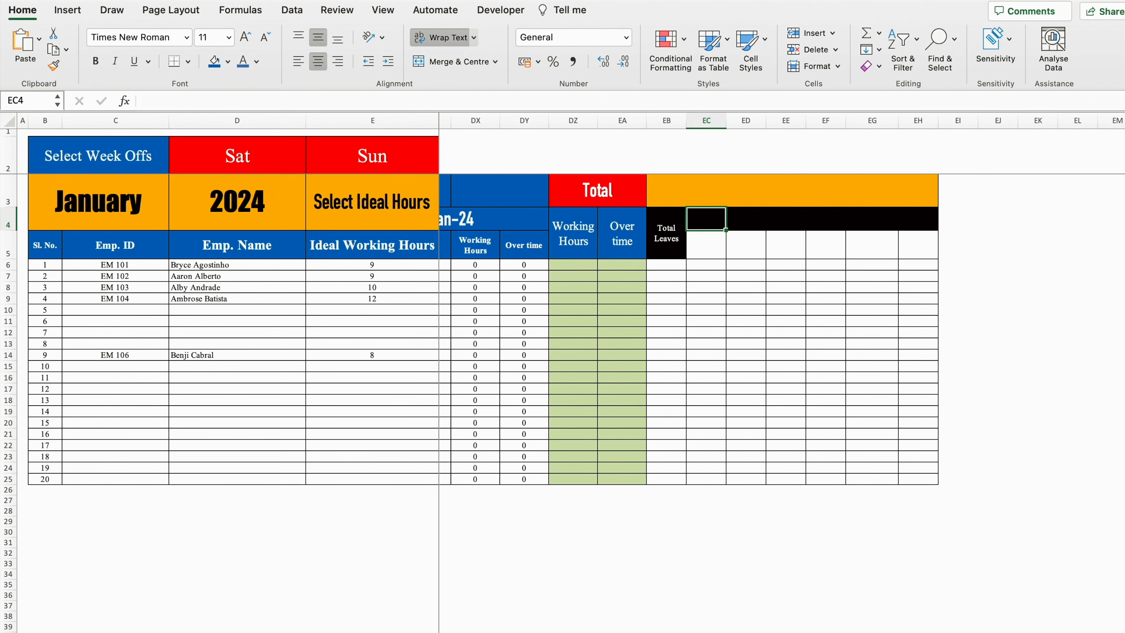
pyautogui.hscroll(1, 753, 191)
pyautogui.click(753, 193)
pyautogui.click(740, 274)
pyautogui.click(748, 195)
pyautogui.write('Total Leaves')
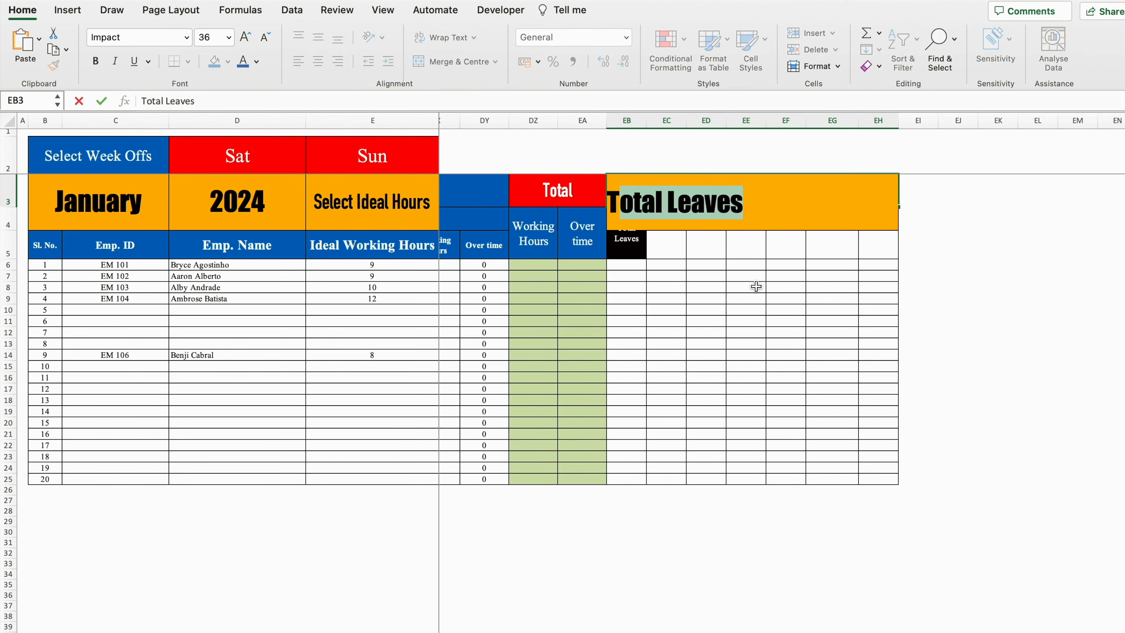
pyautogui.click(771, 261)
# Enter the leave codes CL, PL, SL, HD, LWP and H across EC5:EH5
pyautogui.click(672, 246)
pyautogui.write('CL')
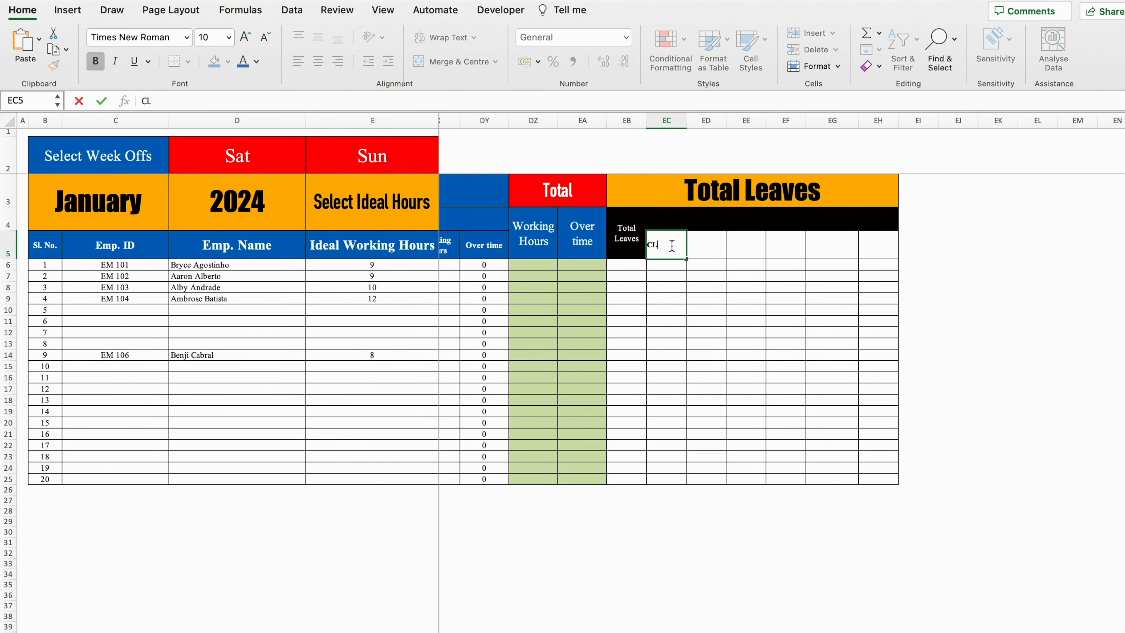
pyautogui.press('Tab')
pyautogui.press('Tab')
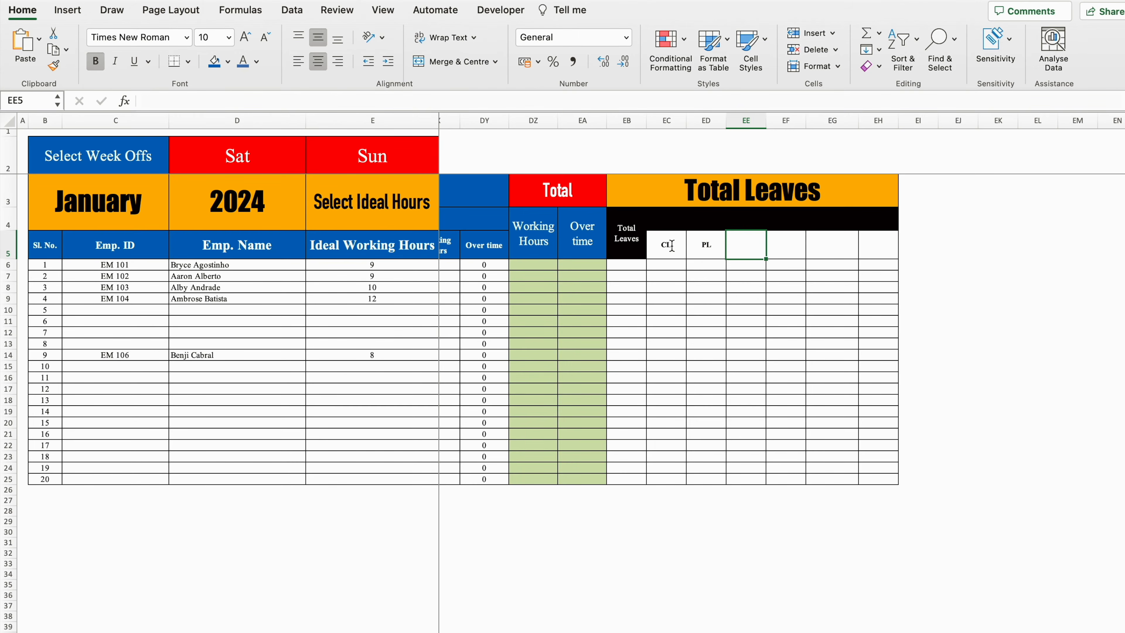
pyautogui.write('SL')
pyautogui.press('Tab')
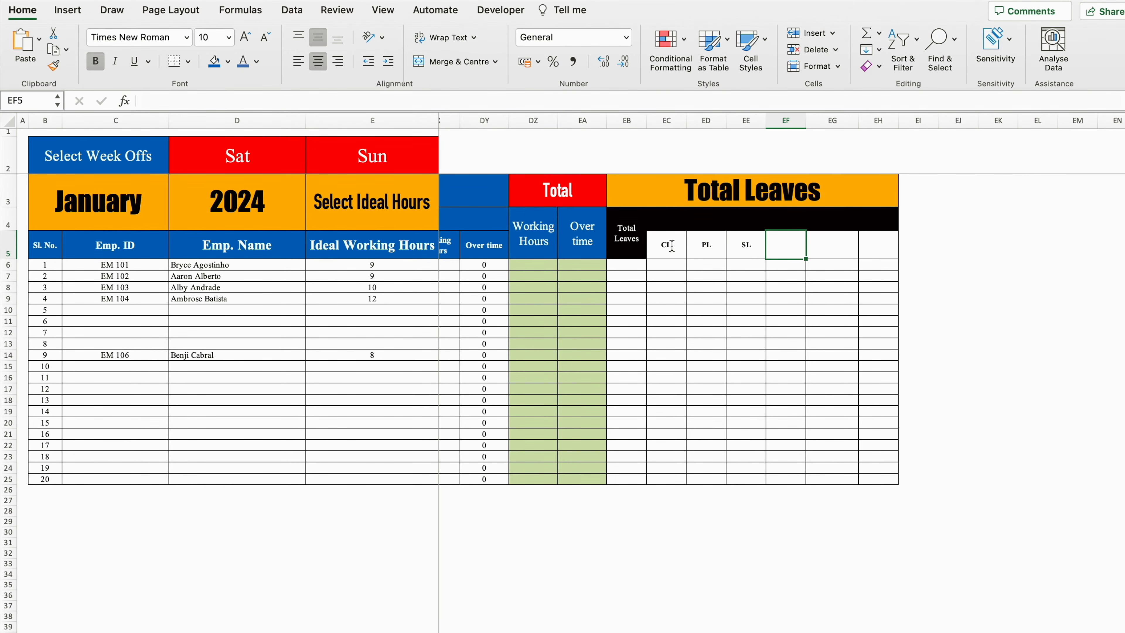
pyautogui.write('HD')
pyautogui.press('Tab')
pyautogui.write('LWP')
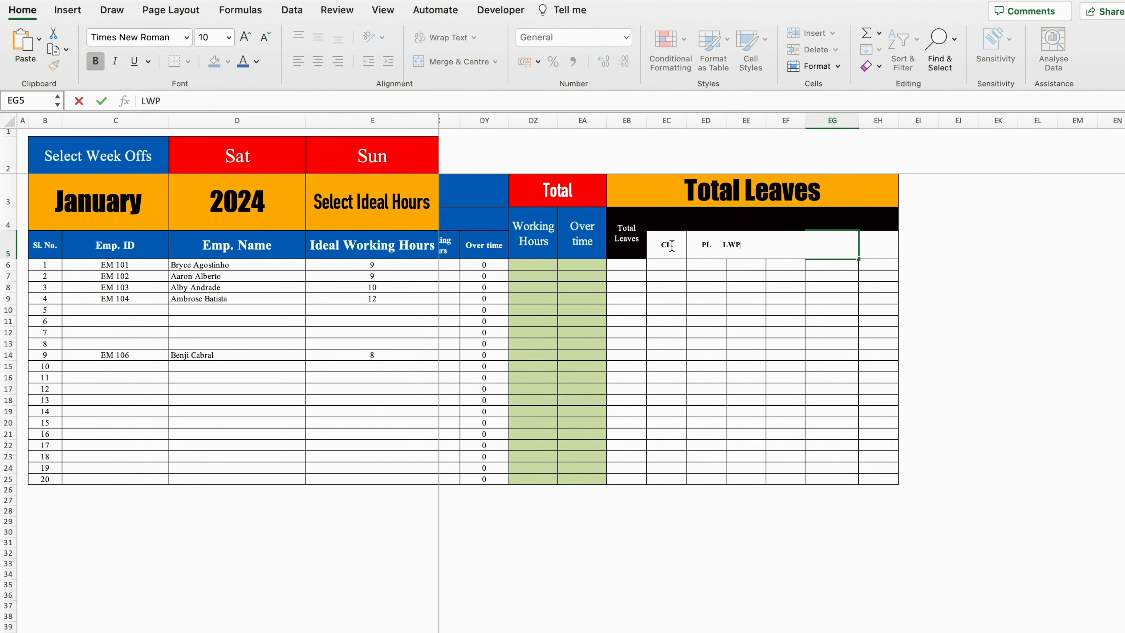
pyautogui.press('Tab')
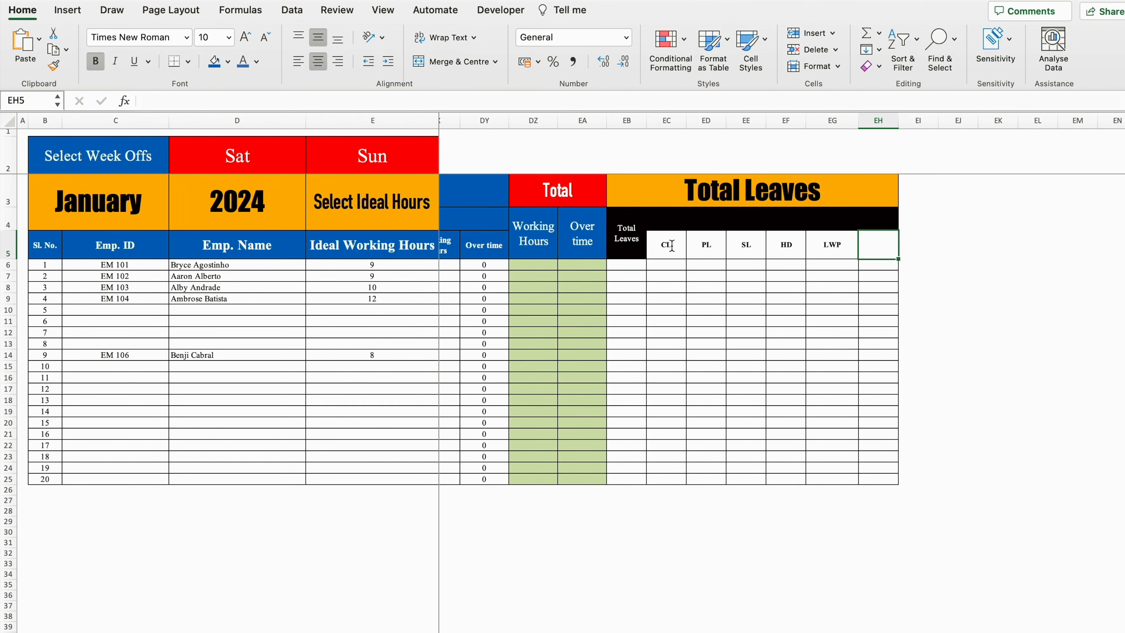
pyautogui.write('H')
pyautogui.press('Tab')
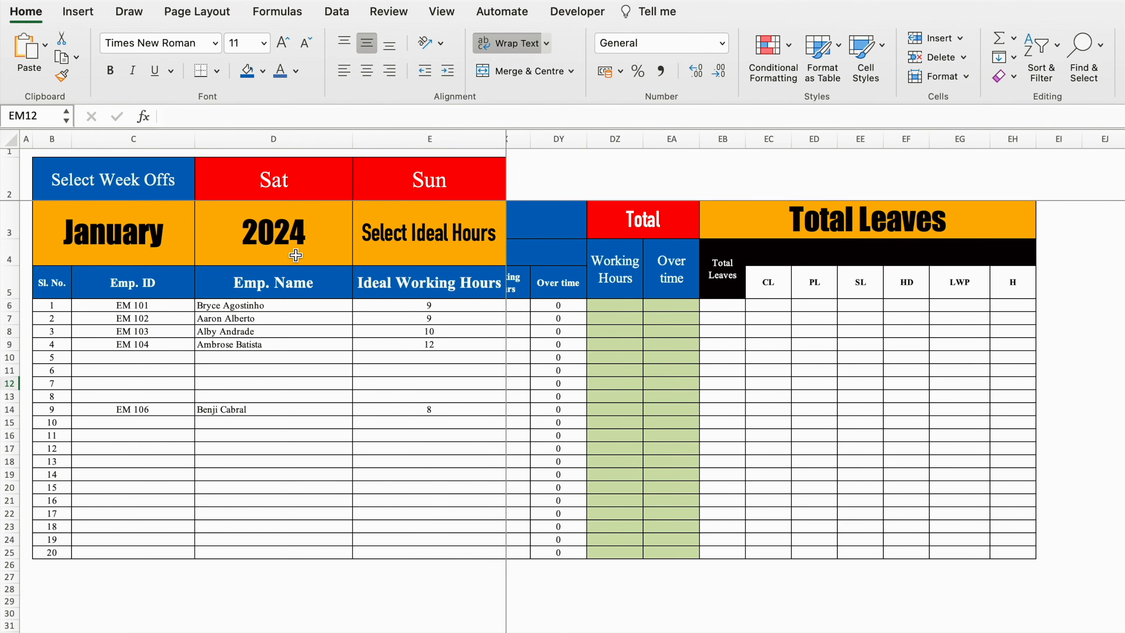
# Add a conditional formatting rule to the whole sheet that gives cells equal to CL a light green fill
pyautogui.click(12, 140)
pyautogui.click(790, 52)
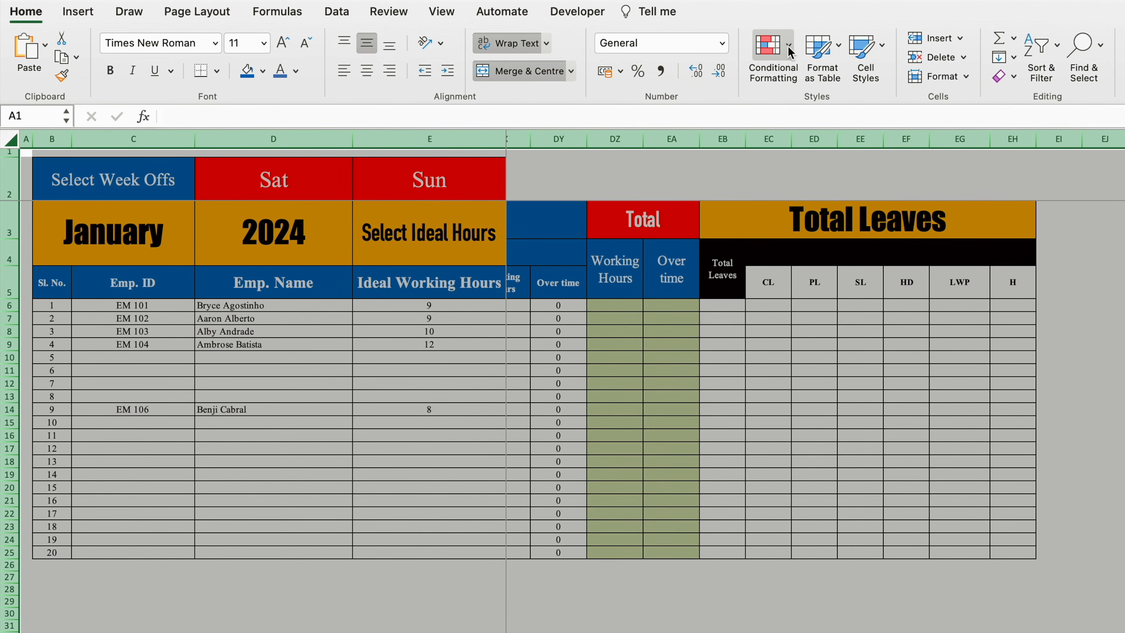
pyautogui.moveTo(864, 74)
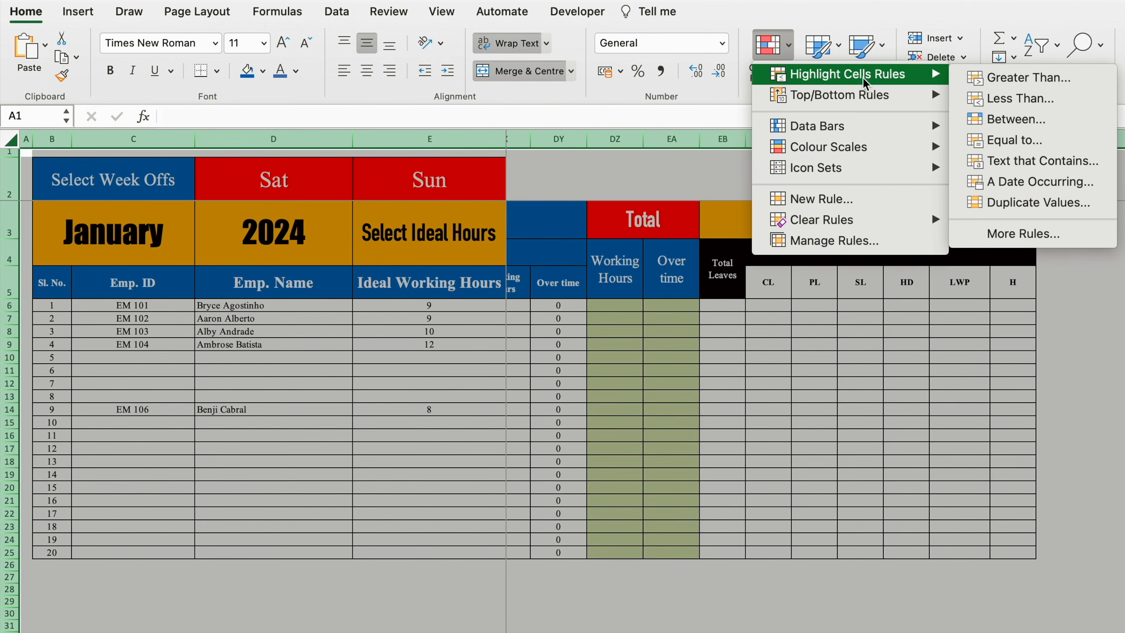
pyautogui.click(1027, 141)
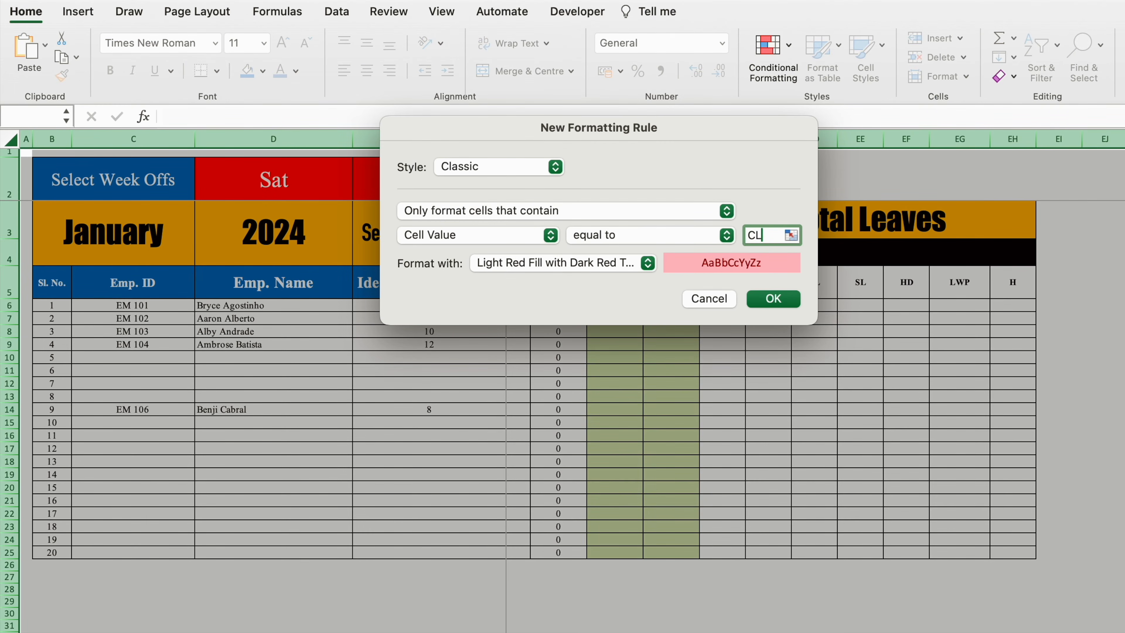
pyautogui.click(648, 264)
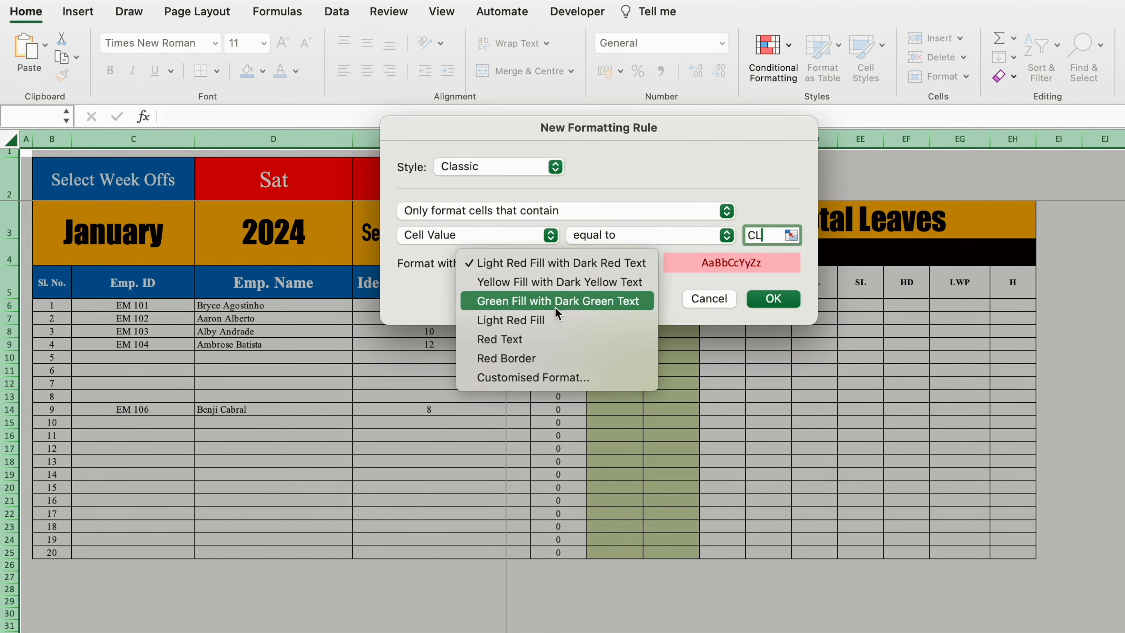
pyautogui.click(550, 377)
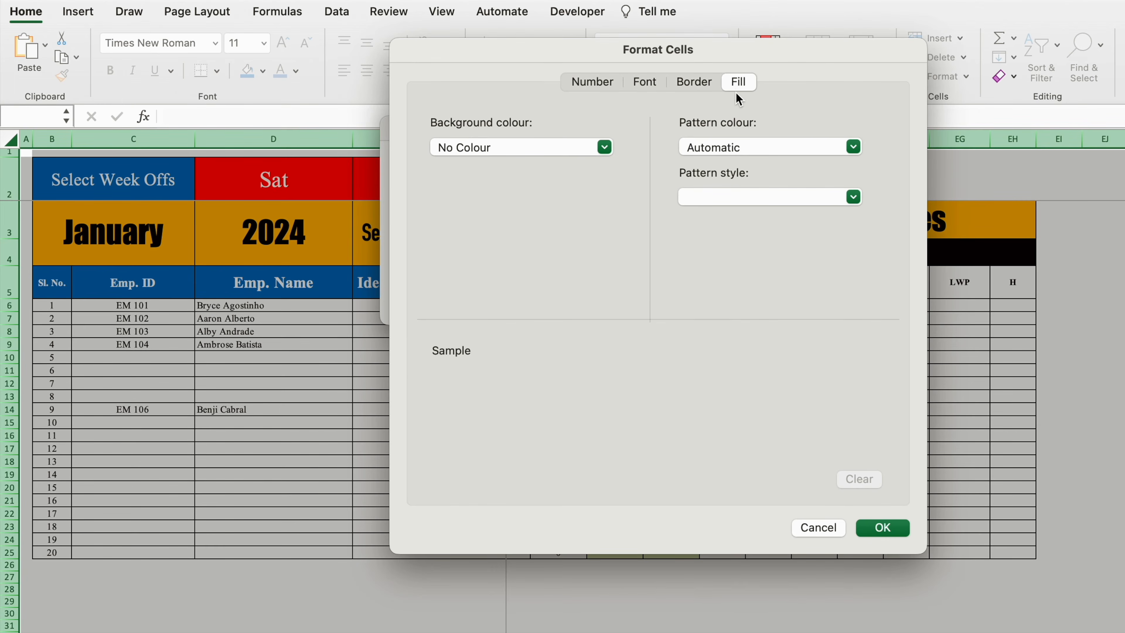
pyautogui.click(605, 148)
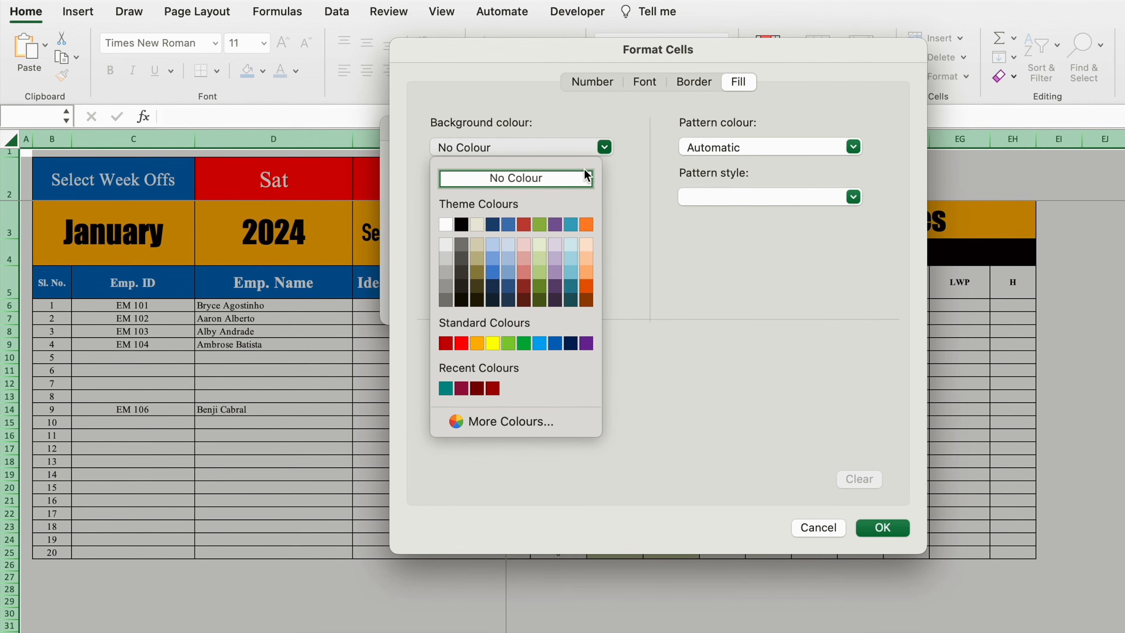
pyautogui.click(509, 343)
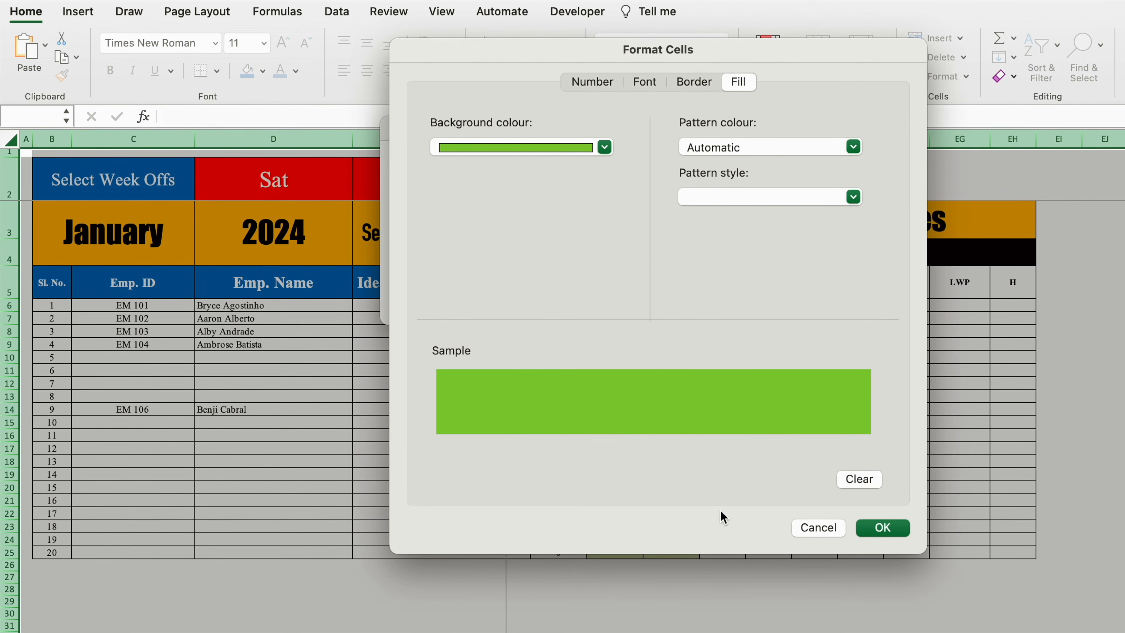
pyautogui.click(883, 528)
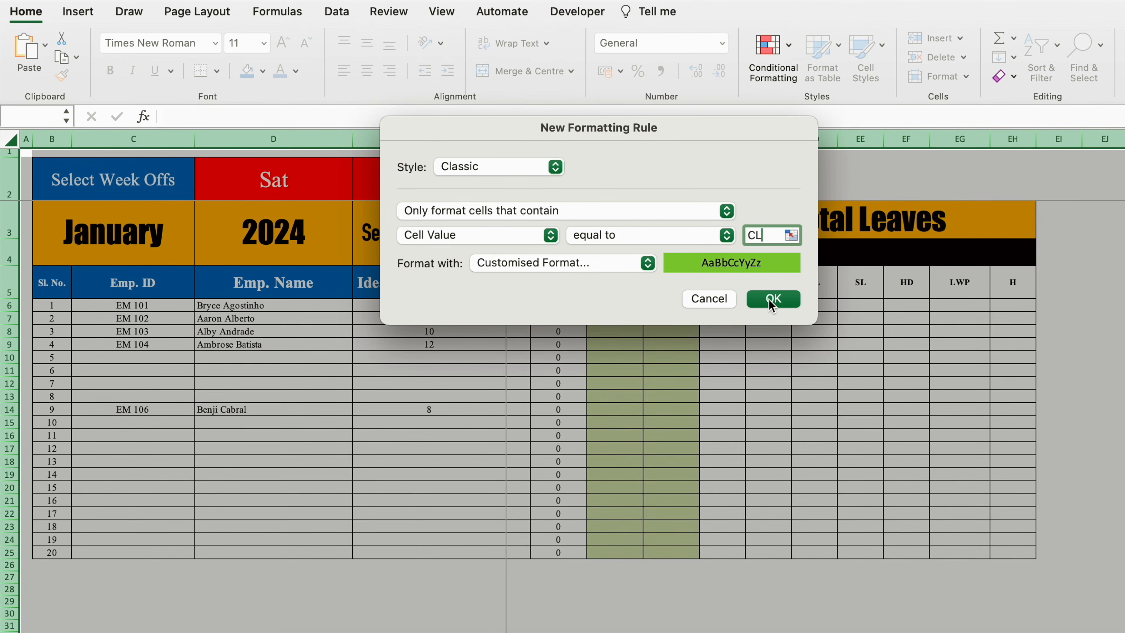
pyautogui.click(771, 300)
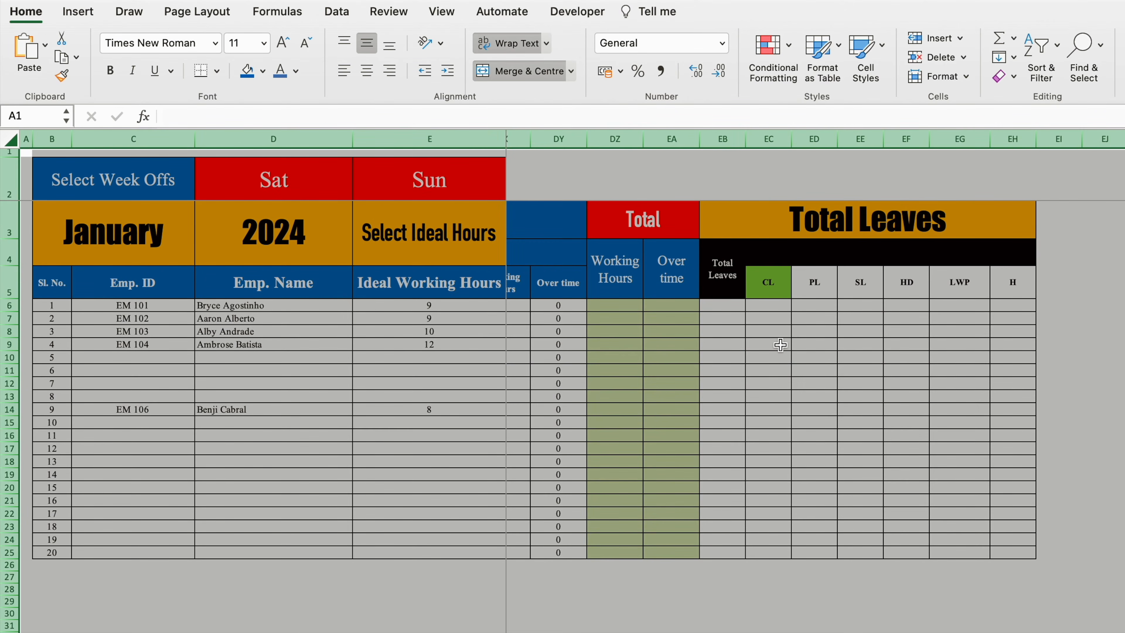
# Add a whole-sheet conditional formatting rule that gives cells equal to PL a purple fill with yellow text
pyautogui.click(789, 47)
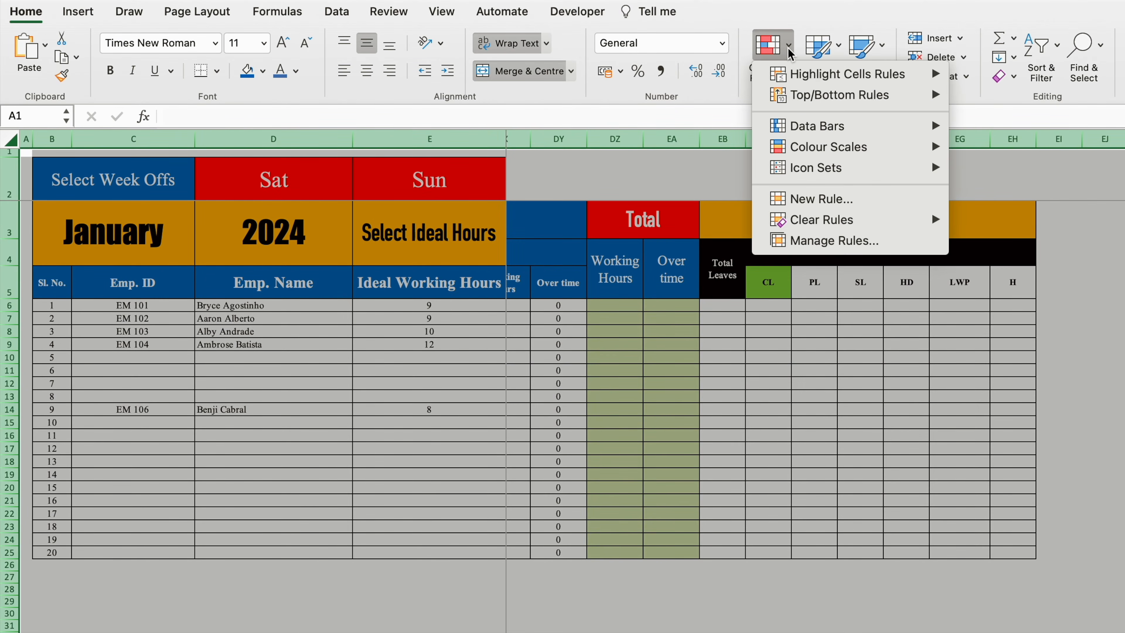
pyautogui.moveTo(829, 74)
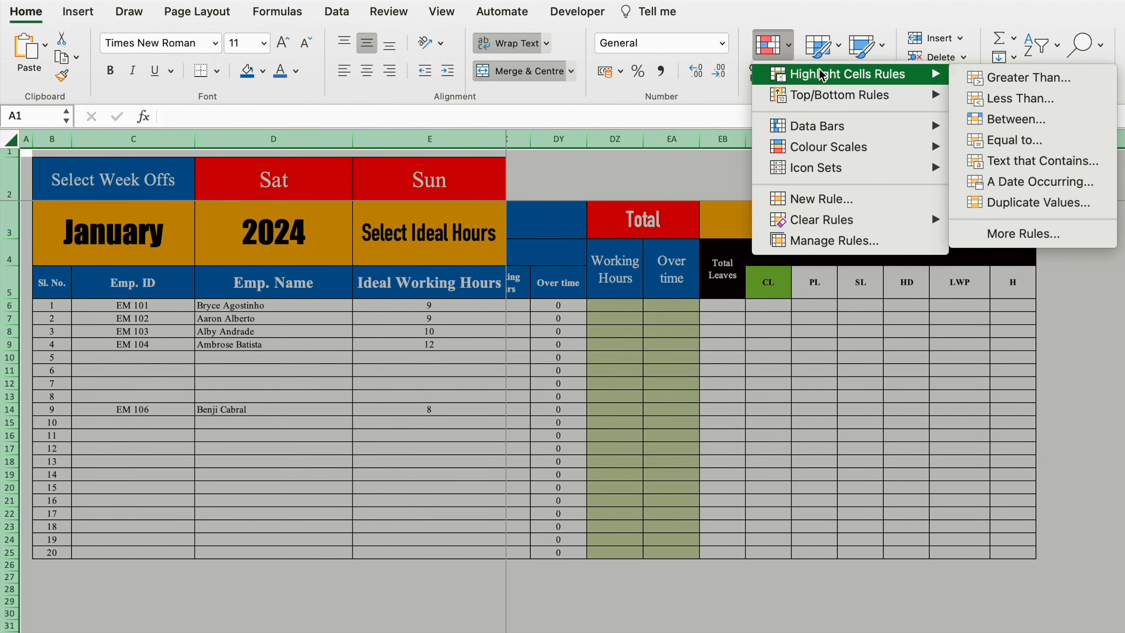
pyautogui.click(1019, 145)
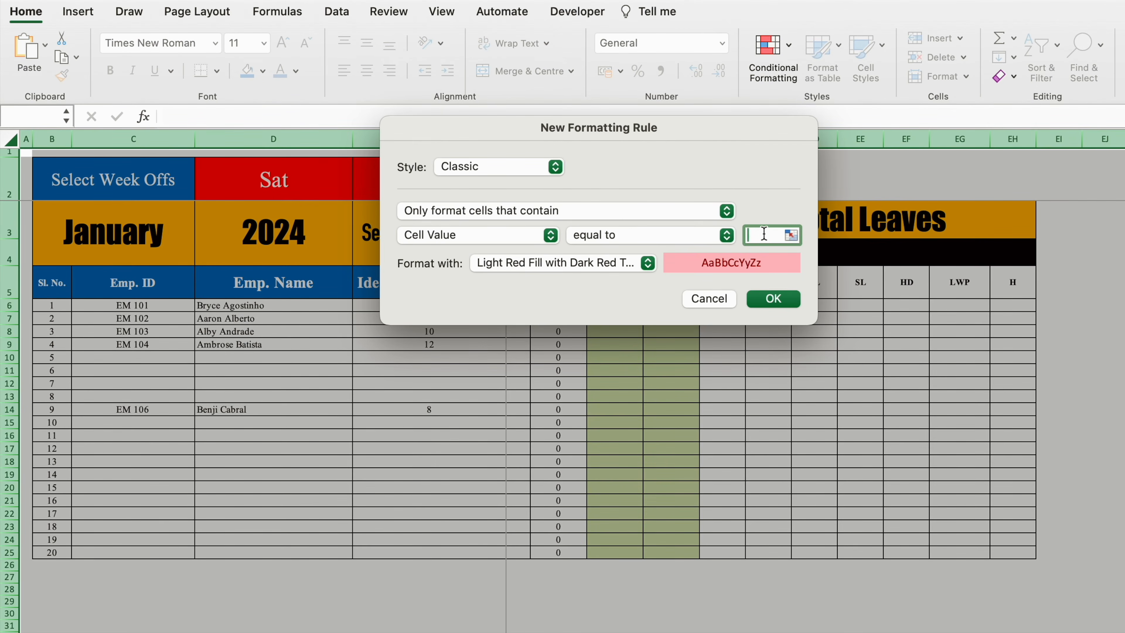
pyautogui.click(648, 262)
pyautogui.click(649, 263)
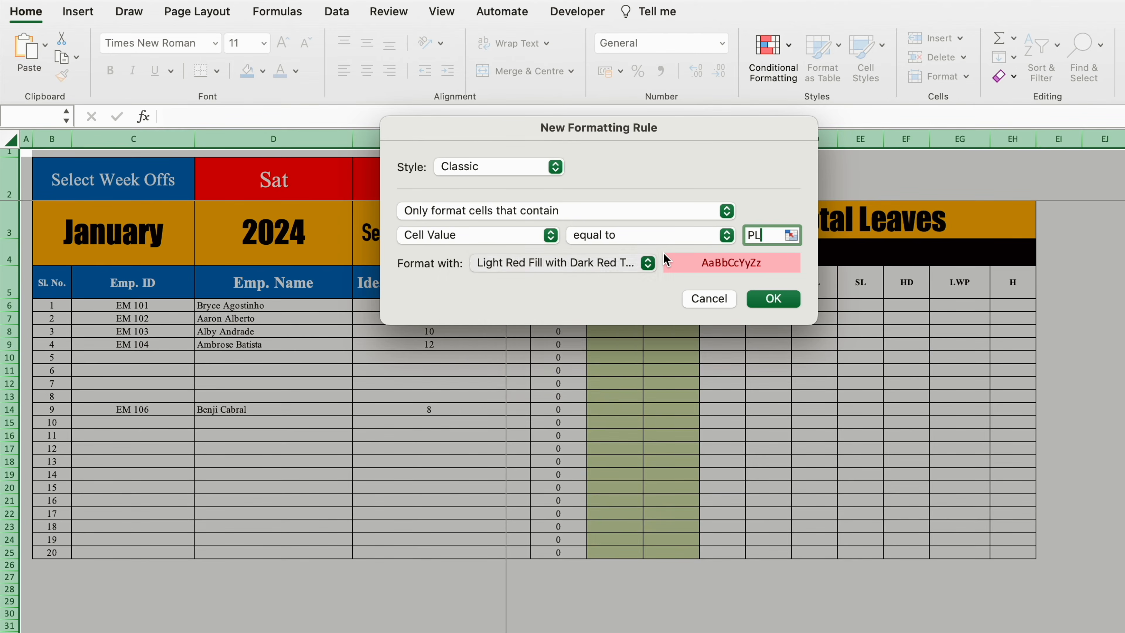
pyautogui.click(649, 264)
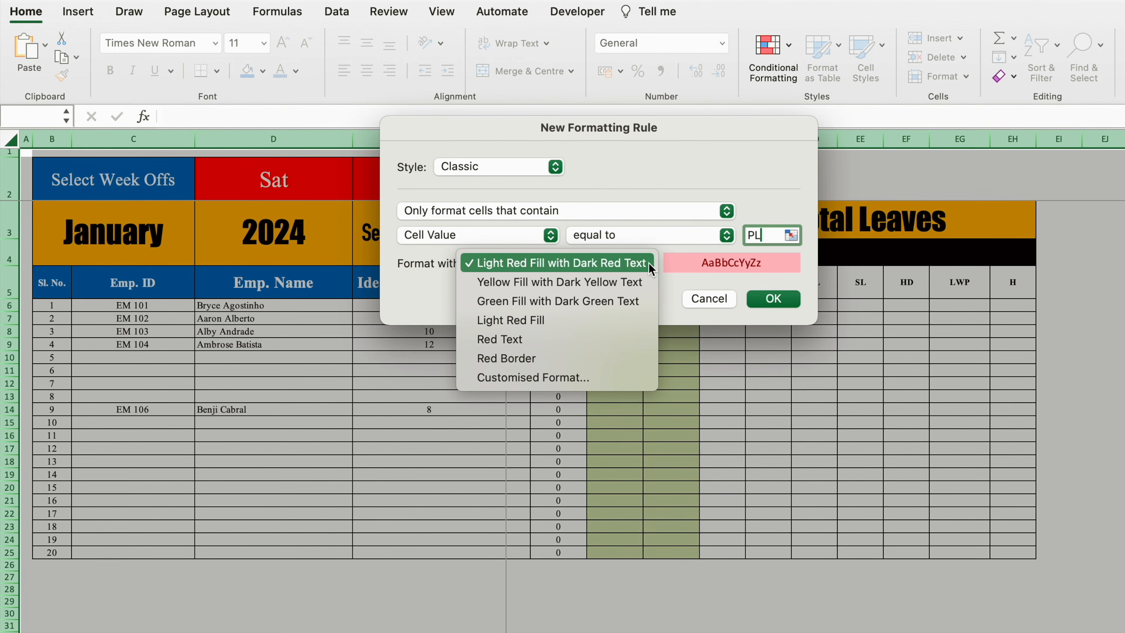
pyautogui.click(576, 378)
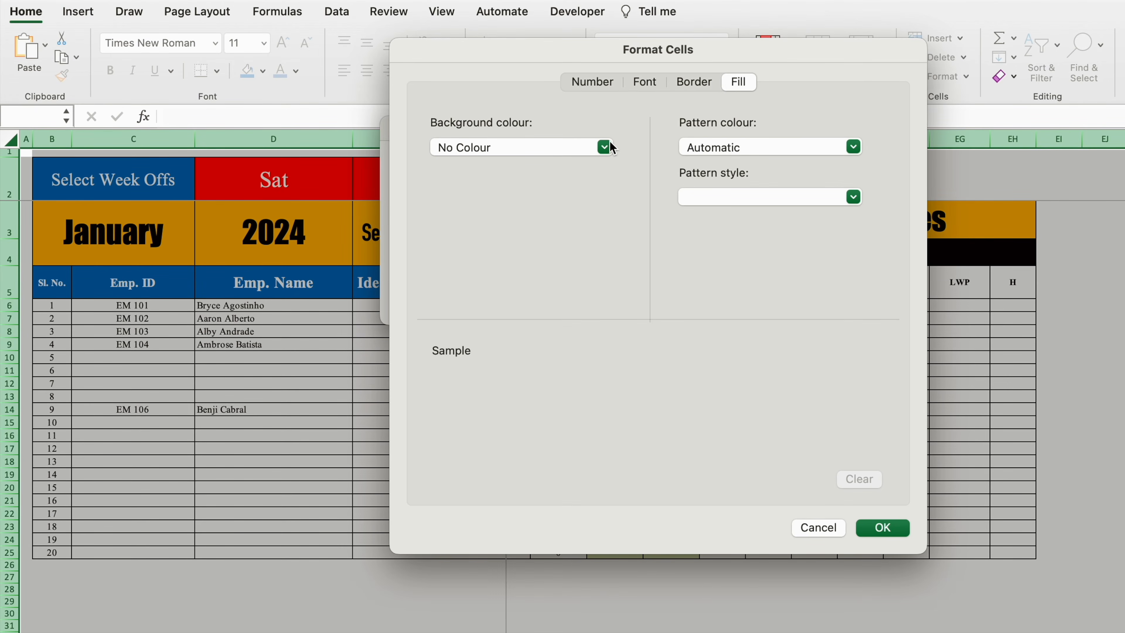
pyautogui.click(605, 148)
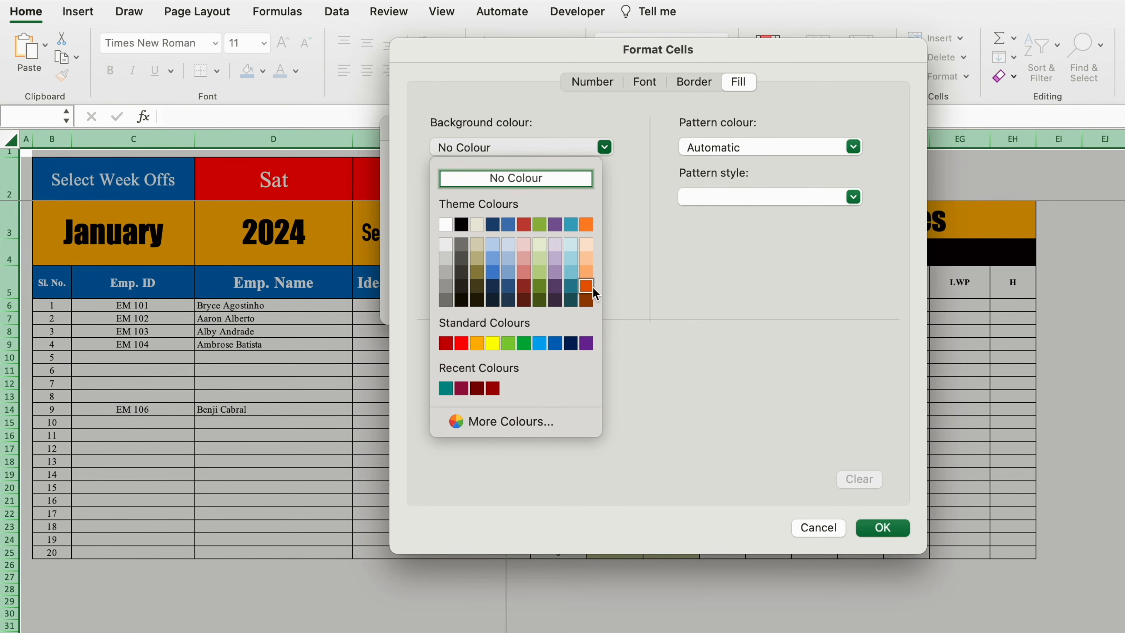
pyautogui.click(586, 344)
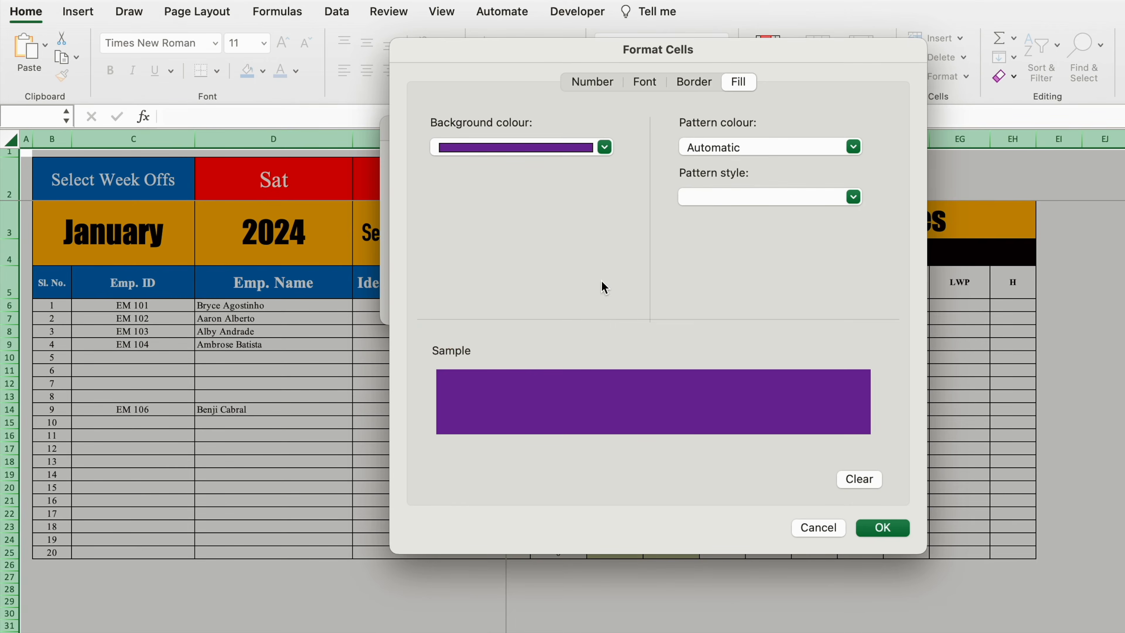
pyautogui.click(647, 84)
pyautogui.click(771, 282)
pyautogui.click(734, 478)
pyautogui.click(888, 529)
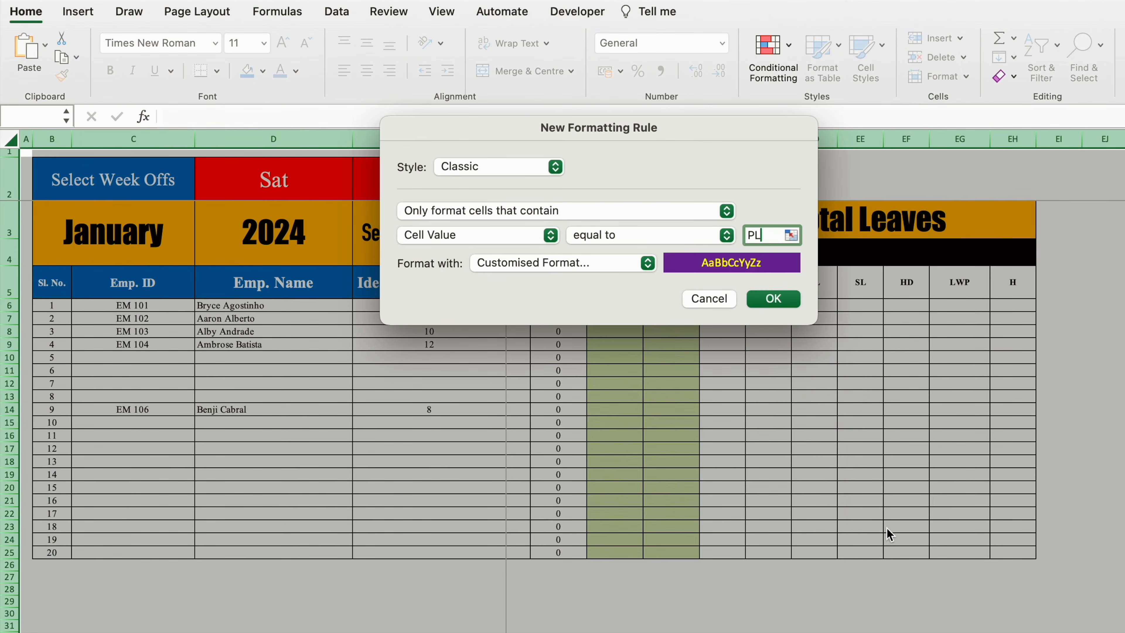
pyautogui.click(774, 299)
# Add whole-sheet conditional formatting rules giving cells equal to SL a pink fill and cells equal to HD a teal fill
pyautogui.click(773, 44)
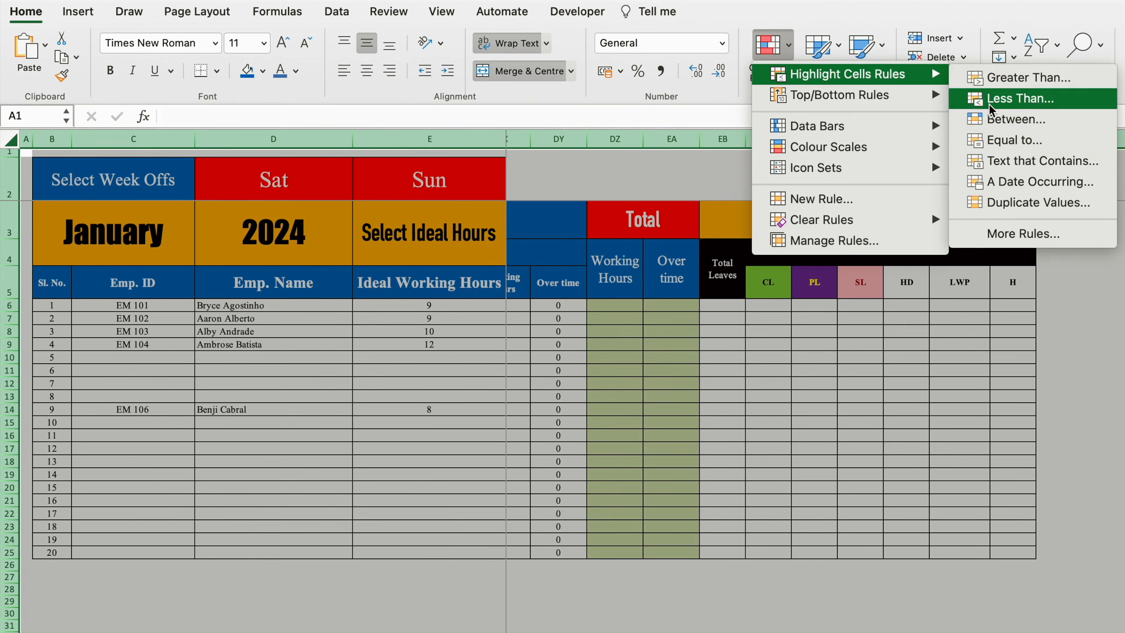
pyautogui.click(1014, 139)
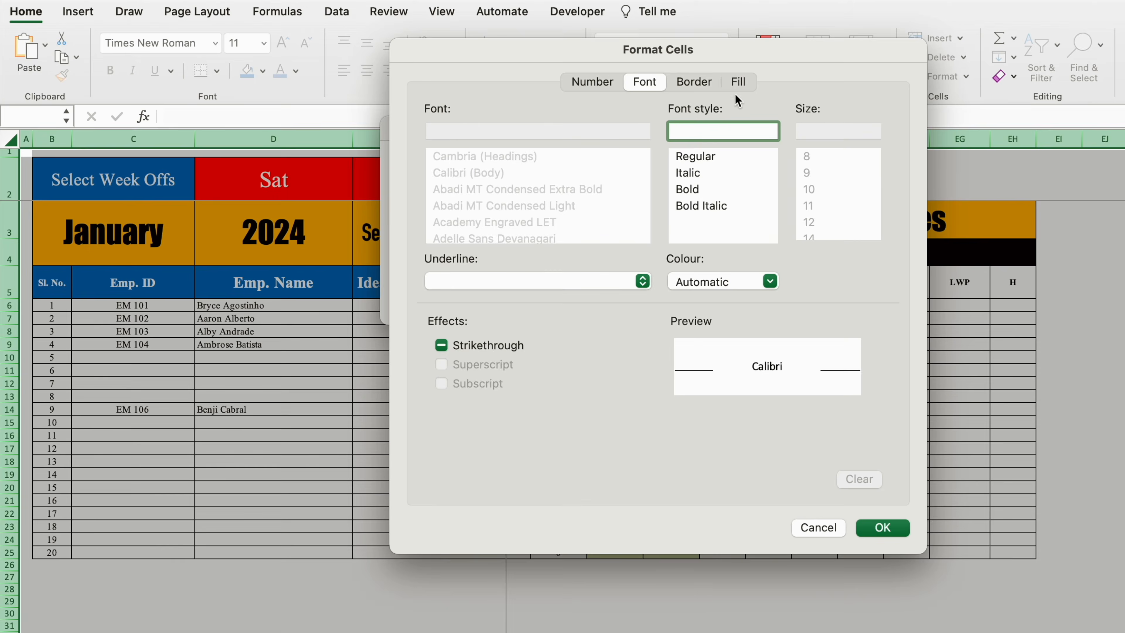
pyautogui.click(736, 80)
pyautogui.click(514, 148)
pyautogui.click(773, 298)
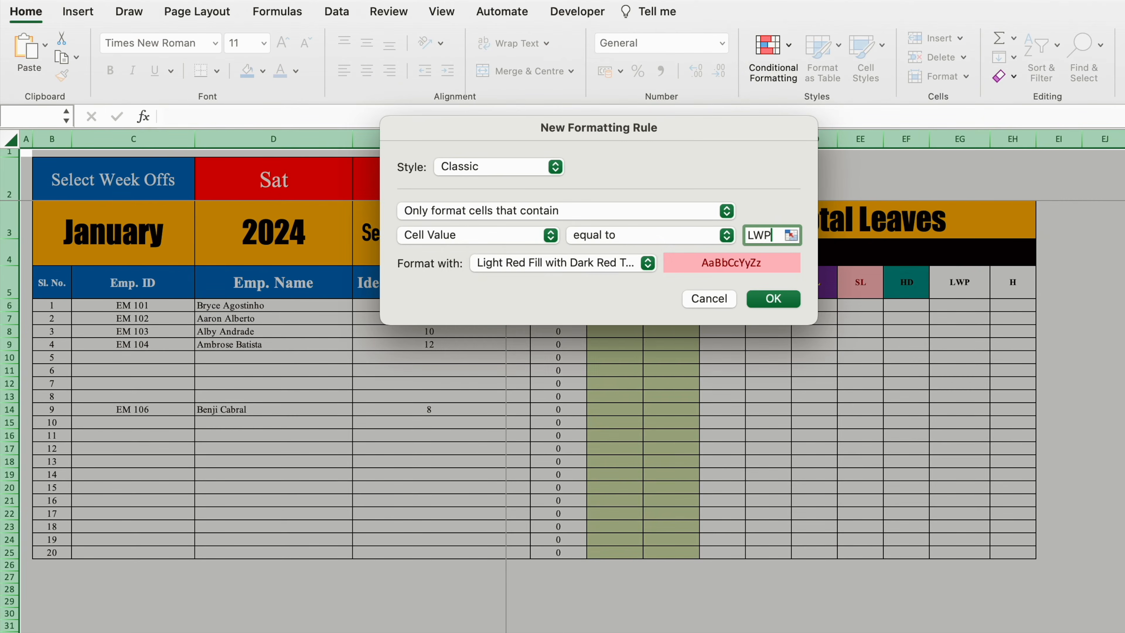
# Add whole-sheet conditional formatting rules giving LWP cells a yellow fill with dark yellow text and H cells a maroon fill with white text
pyautogui.click(563, 263)
pyautogui.click(791, 49)
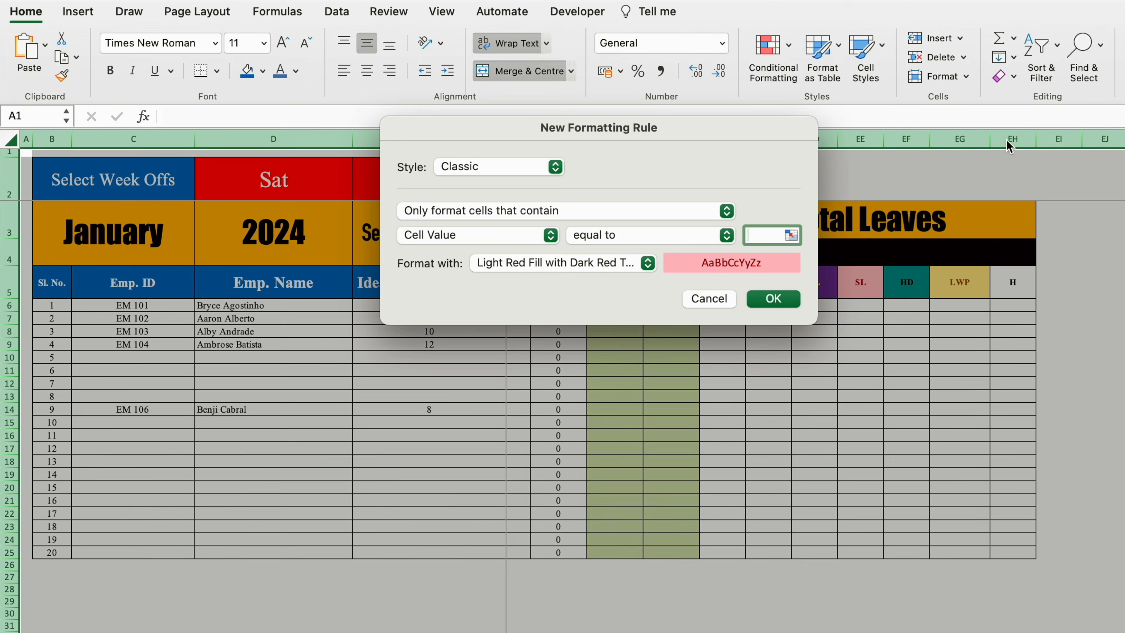
pyautogui.click(566, 261)
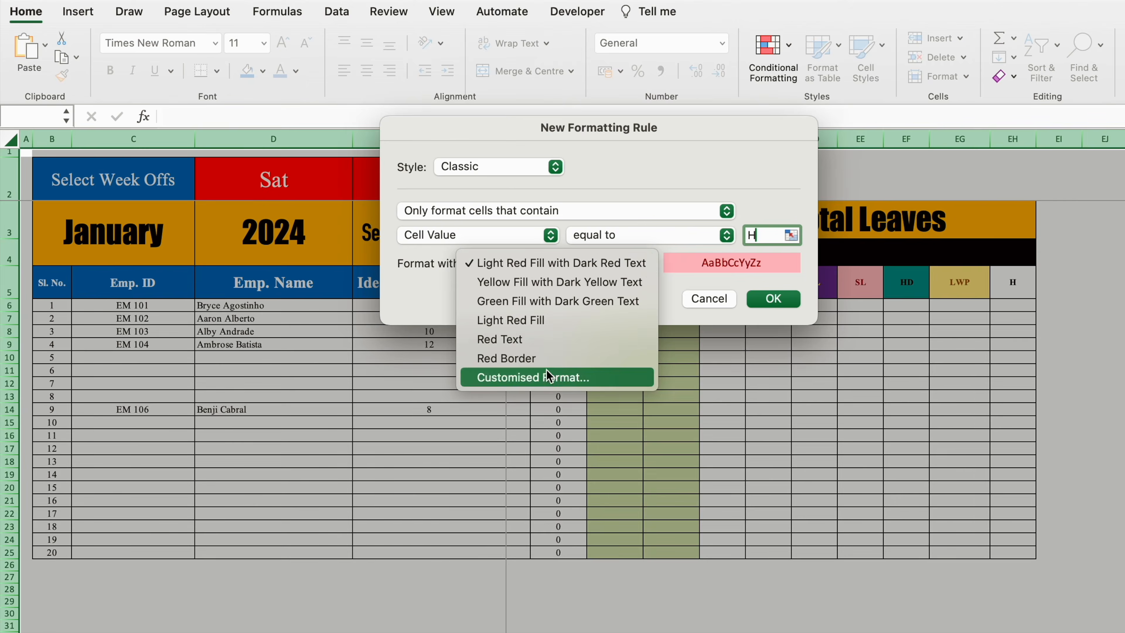
pyautogui.click(533, 377)
pyautogui.click(645, 82)
pyautogui.click(771, 281)
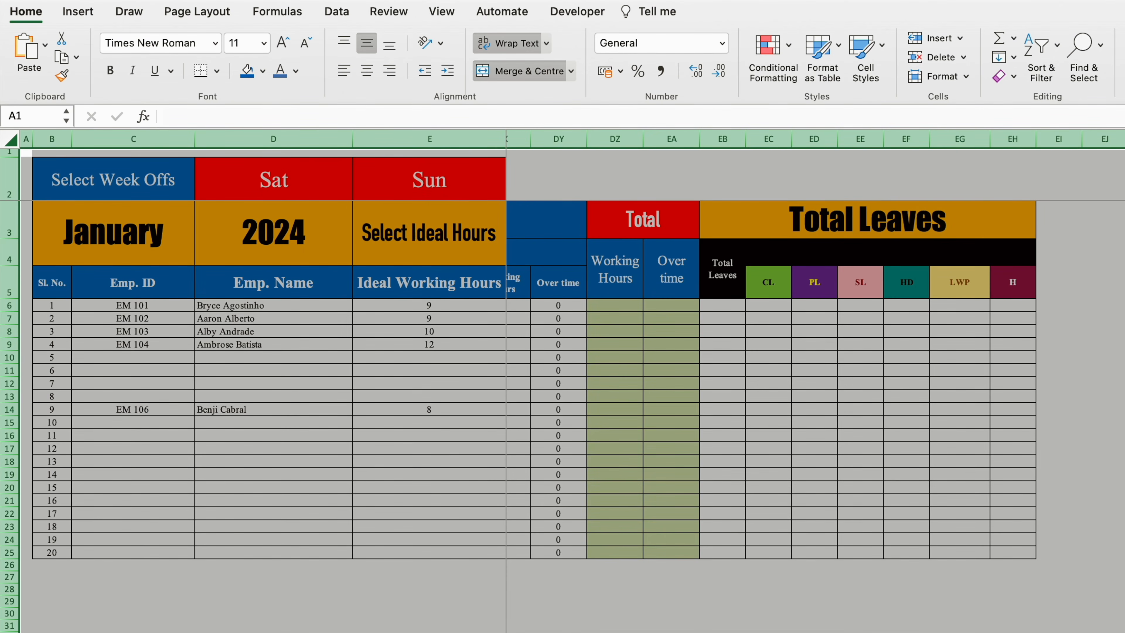
# Enter the sample leave codes Sl in F6 and Pl in F7 under 01-Jan-24 to test the leave colours
pyautogui.hscroll(-20, 815, 377)
pyautogui.click(153, 590)
pyautogui.click(545, 305)
pyautogui.write('Sl')
pyautogui.press('Tab')
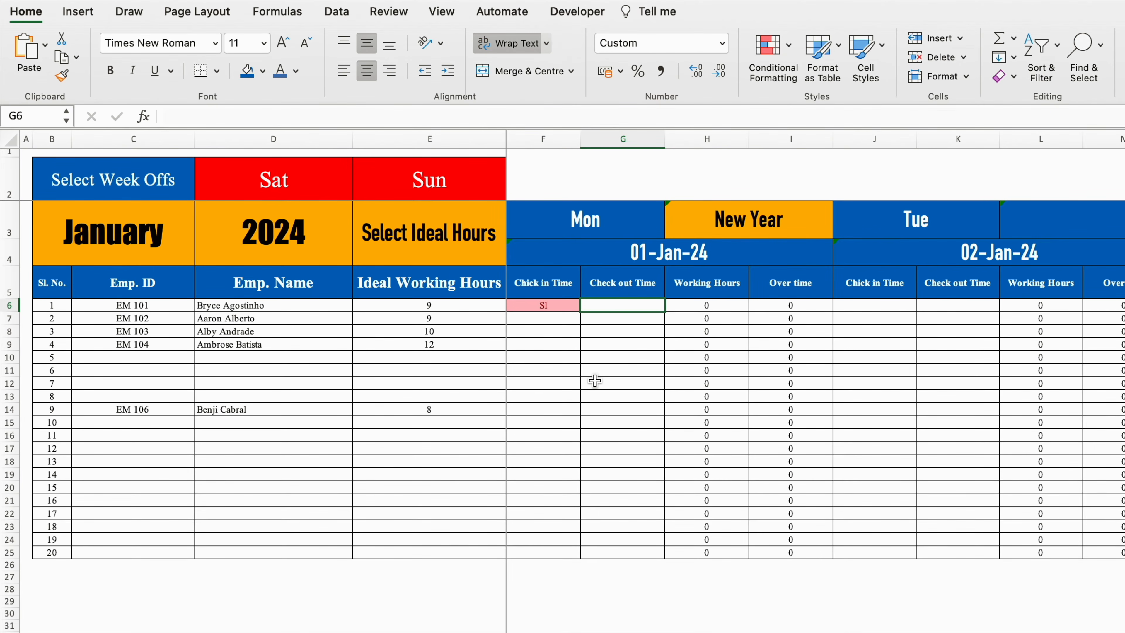
pyautogui.click(556, 320)
pyautogui.write('Pl')
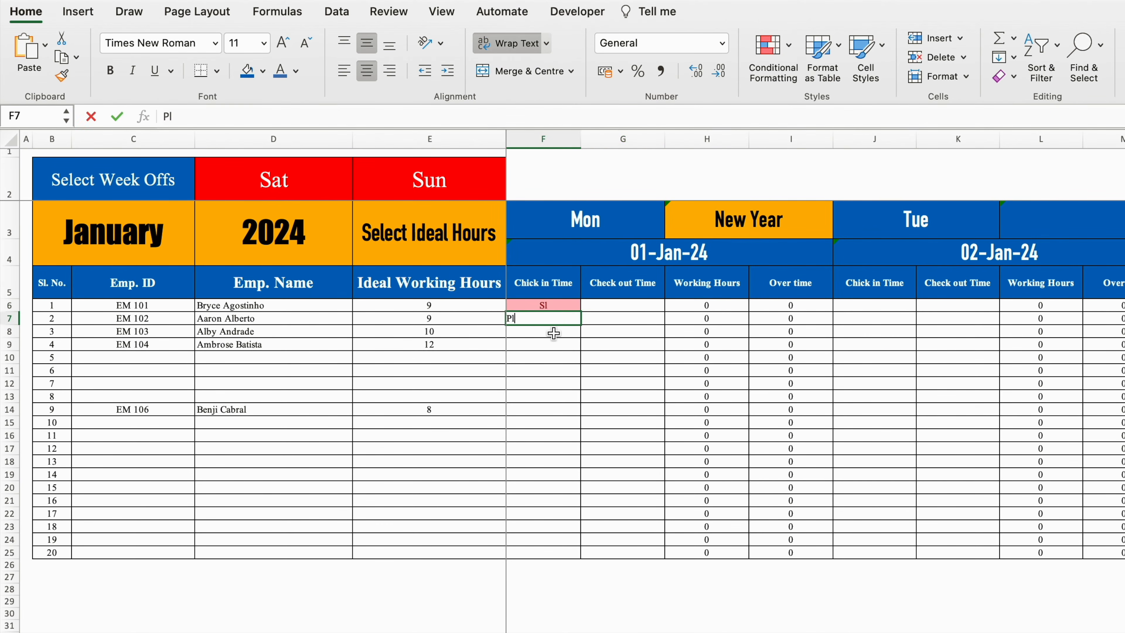
pyautogui.press('Tab')
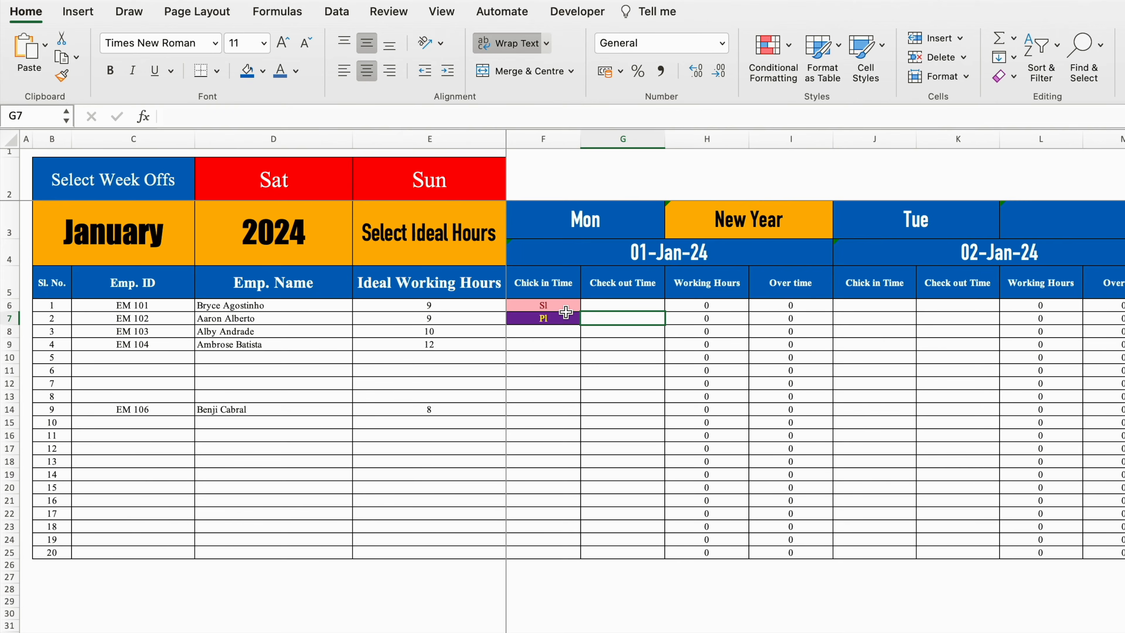
# Enter =SUM(EC6:EG6) in EB6 under Total Leaves and fill it down to row 25
pyautogui.hscroll(20, 550, 317)
pyautogui.hscroll(5, 961, 574)
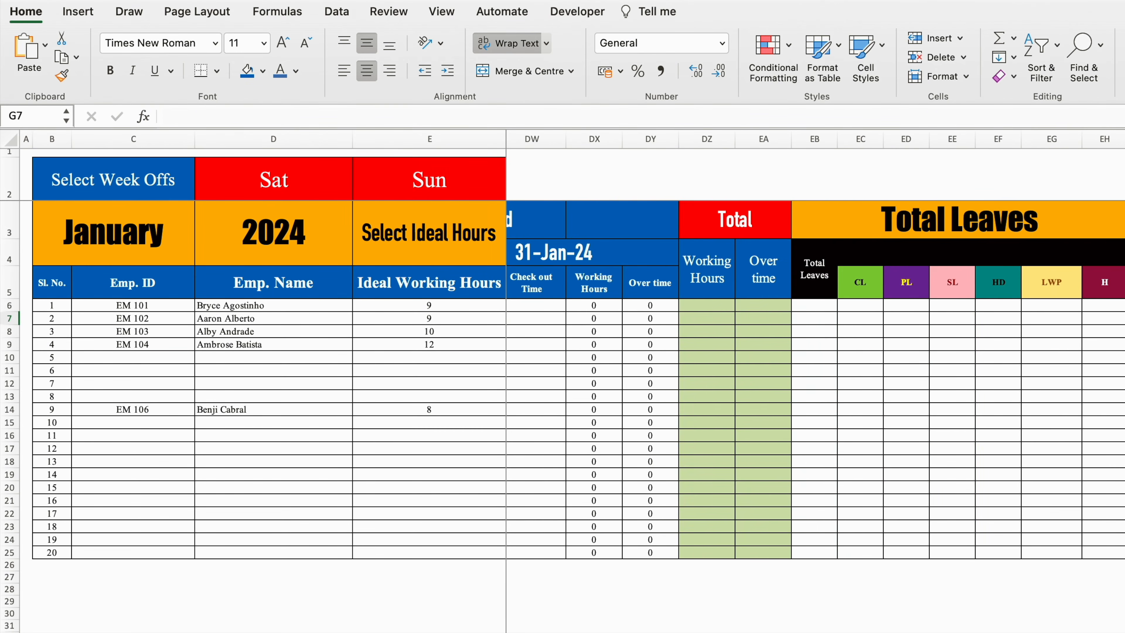
pyautogui.click(731, 307)
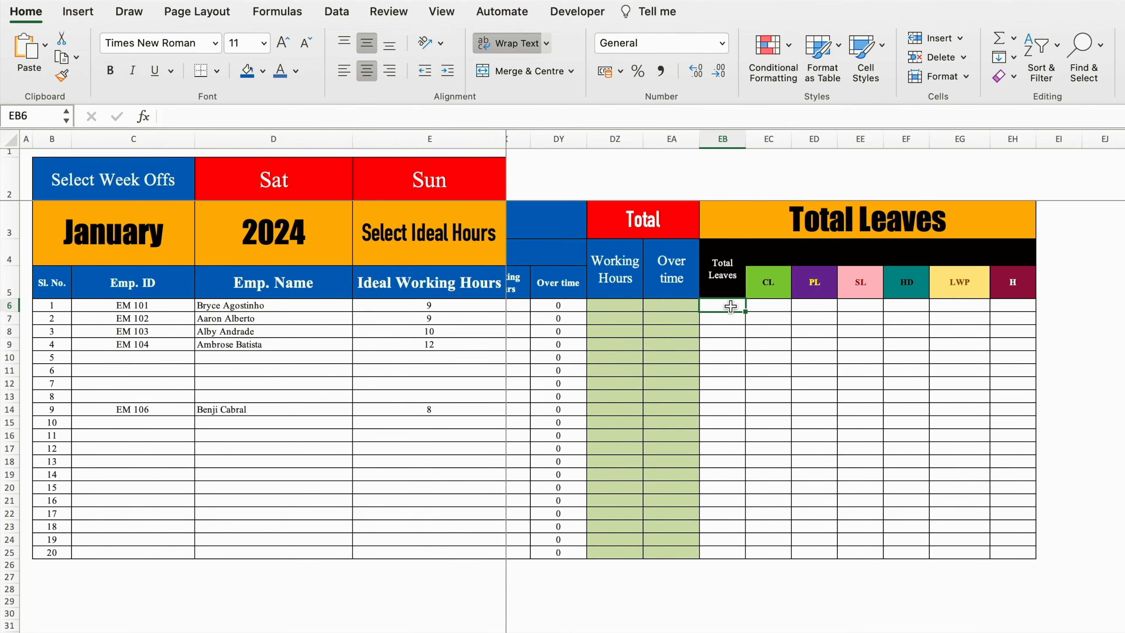
pyautogui.write('=')
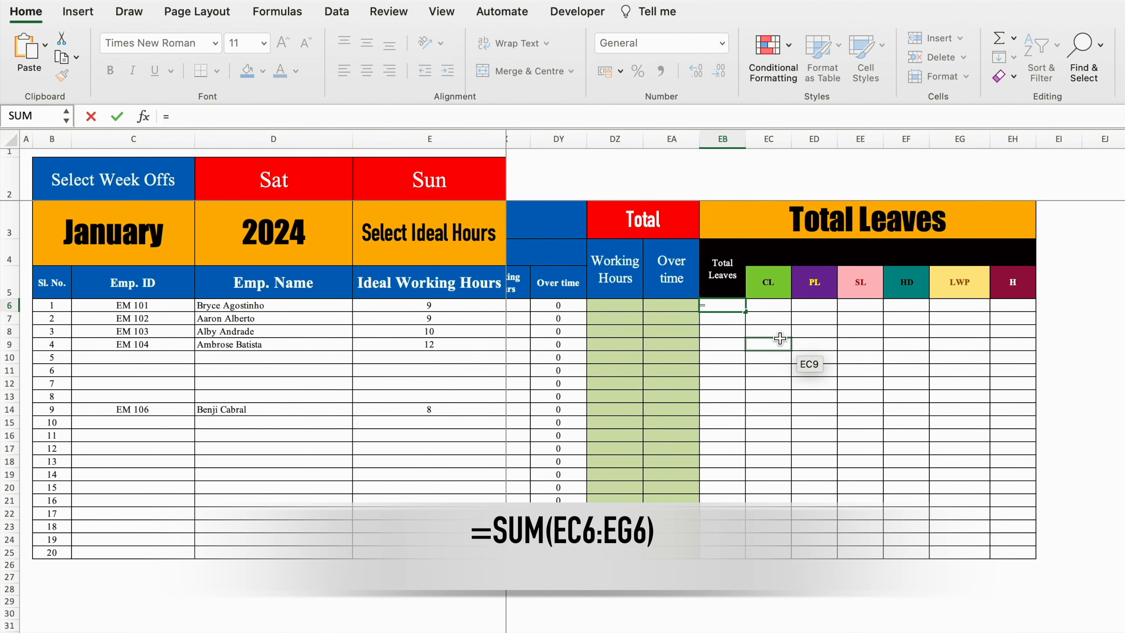
pyautogui.write('sum(')
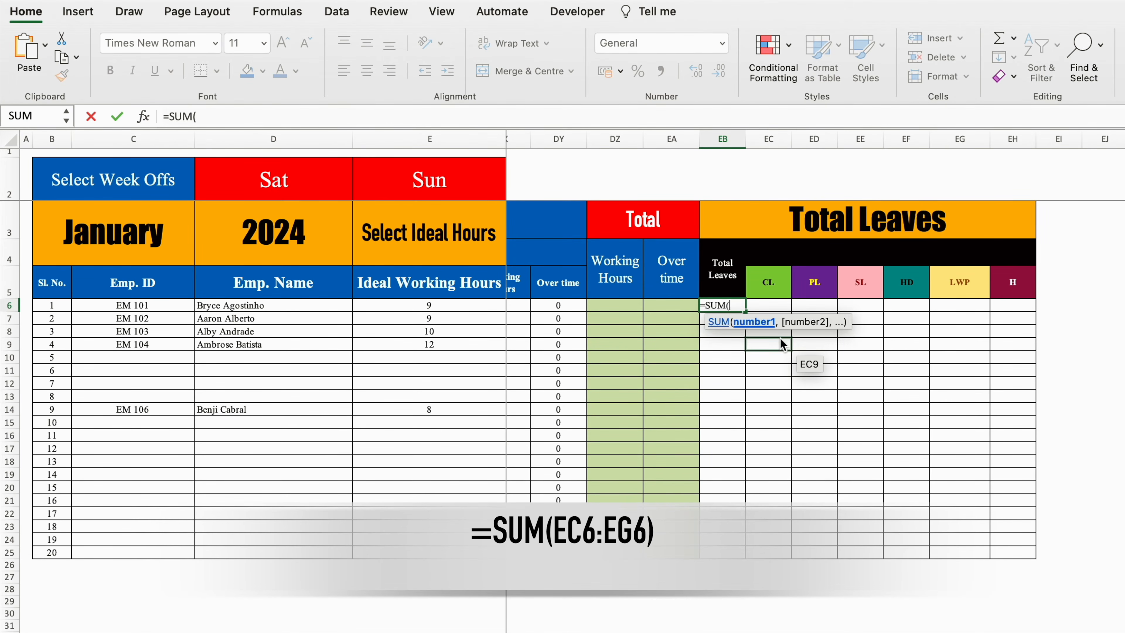
pyautogui.moveTo(768, 303); pyautogui.dragTo(948, 307)
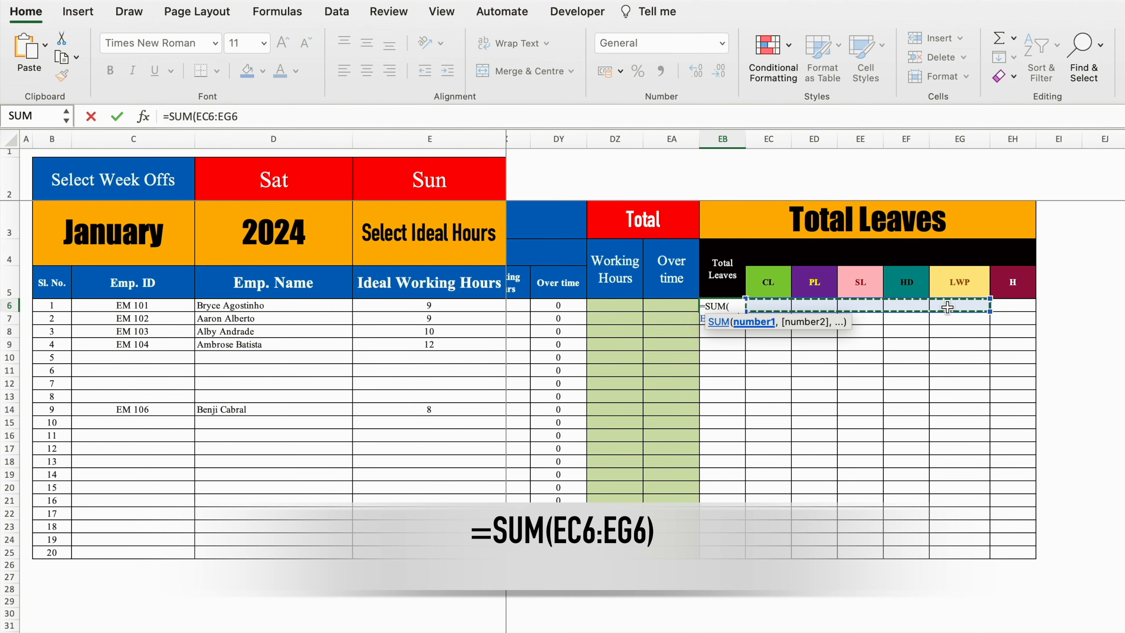
pyautogui.write(')')
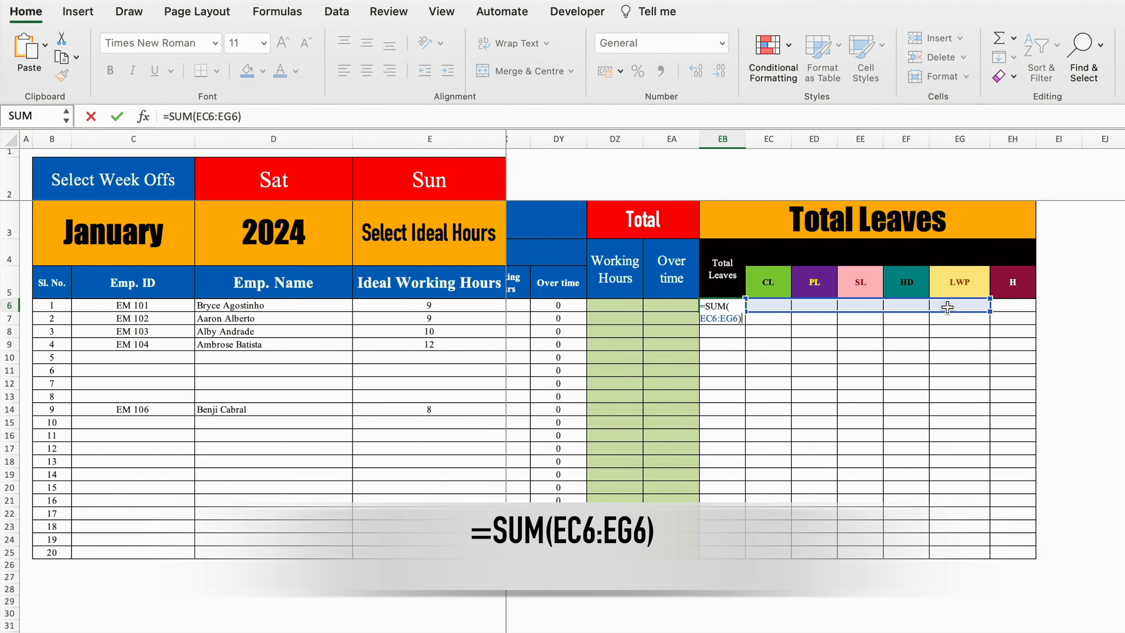
pyautogui.hotkey('ctrl', 'Return')
pyautogui.moveTo(745, 312); pyautogui.dragTo(743, 555)
# Enter =COUNTIF($F6:$DY6,EC$5) in EC6 to count the first employee's CL leaves
pyautogui.click(776, 305)
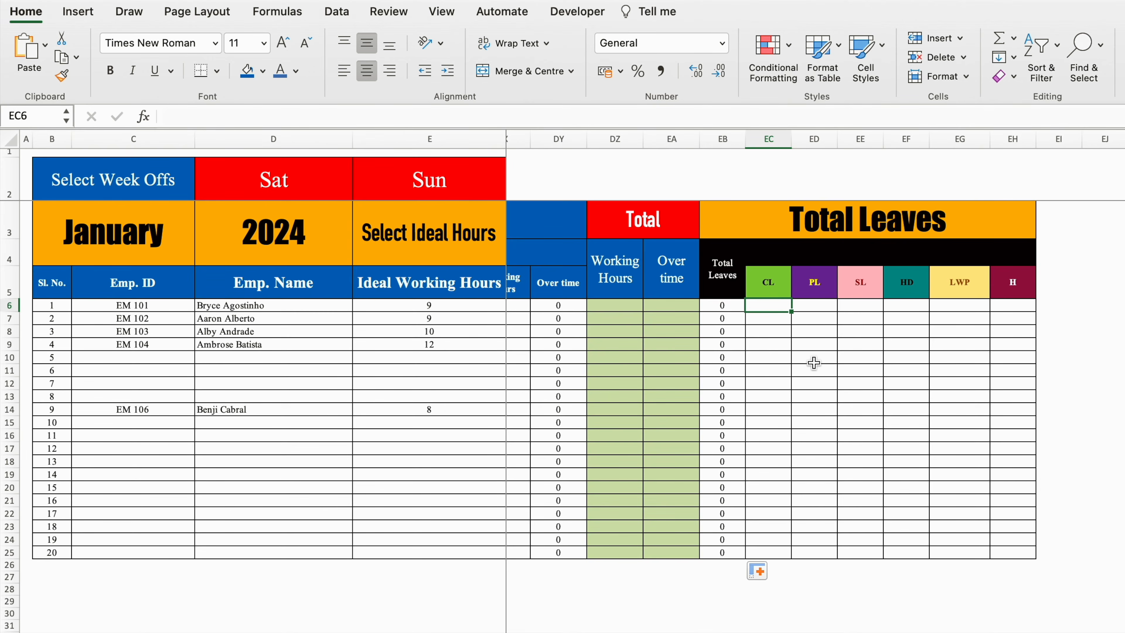
pyautogui.write('=')
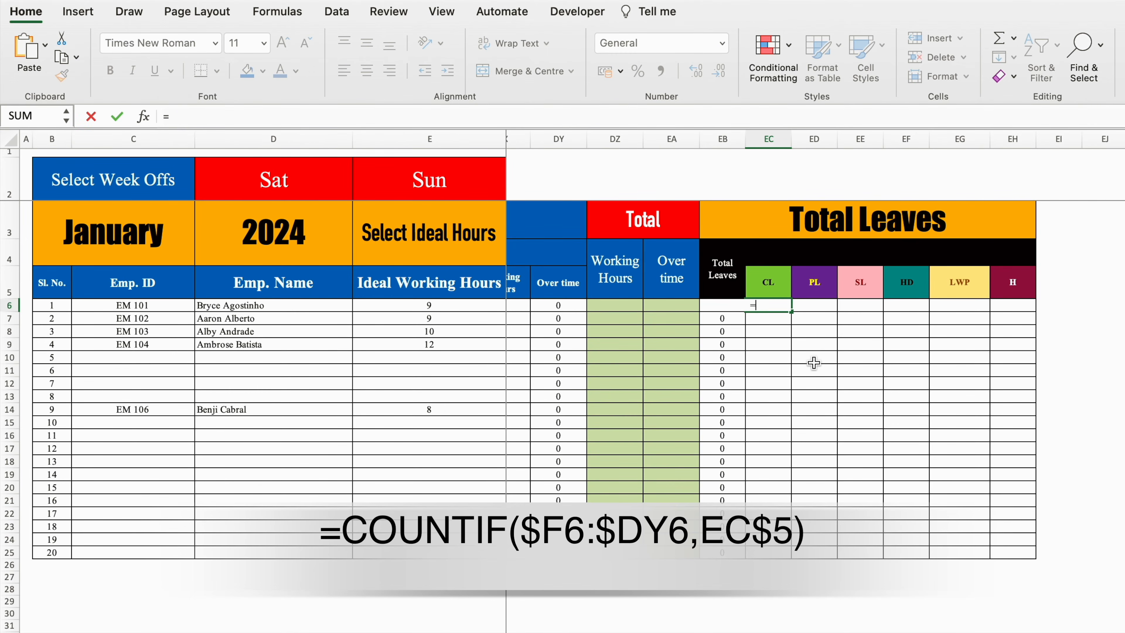
pyautogui.write('COUNTIF(')
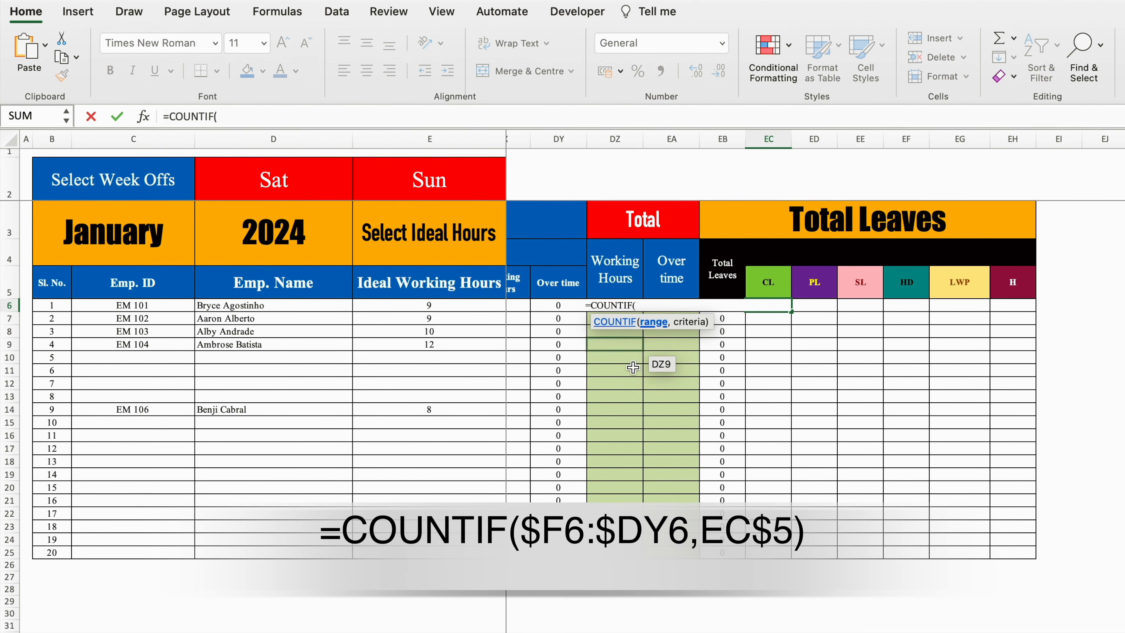
pyautogui.hscroll(-15, 815, 381)
pyautogui.hscroll(-20, 709, 381)
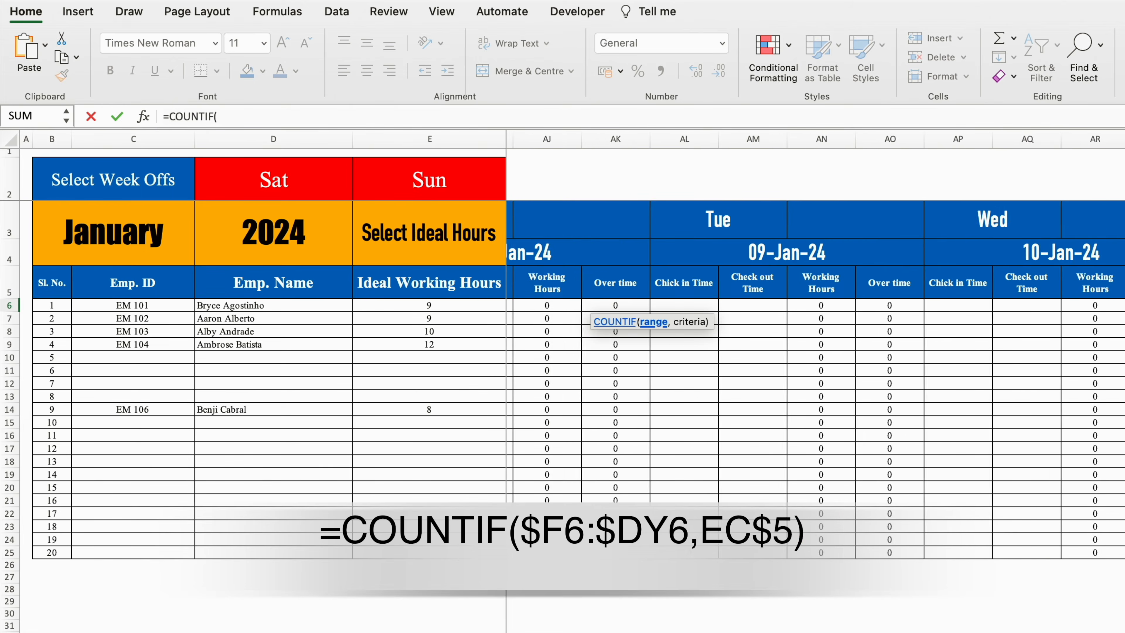
pyautogui.click(539, 305)
pyautogui.moveTo(539, 305); pyautogui.dragTo(1074, 309)
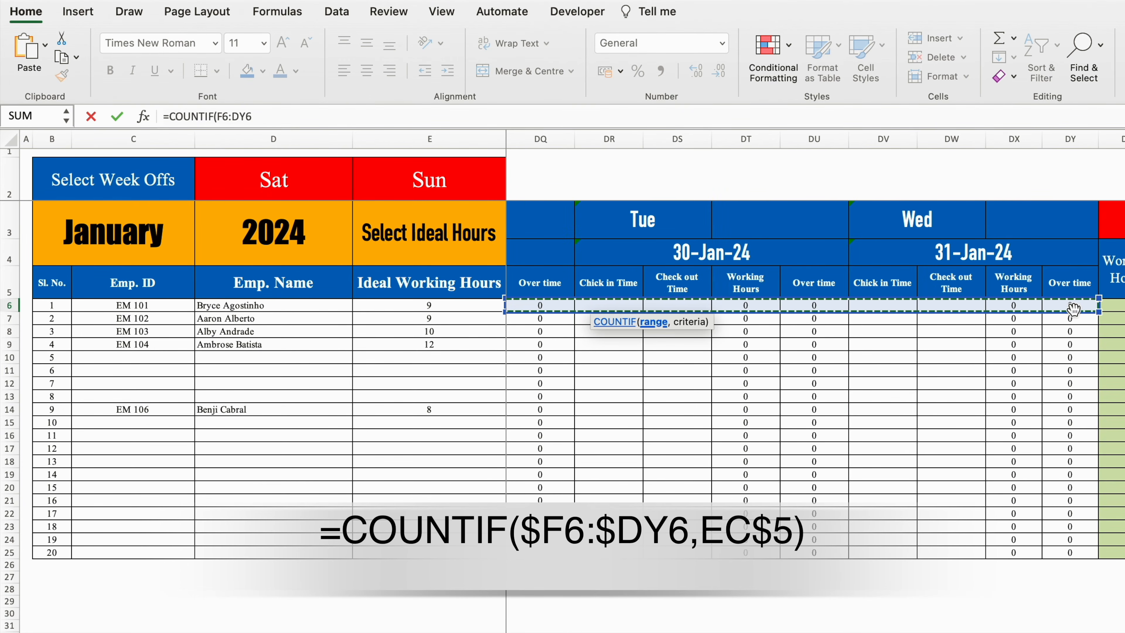
pyautogui.press('F4')
pyautogui.press('F4')
pyautogui.press('F4')
pyautogui.write(',')
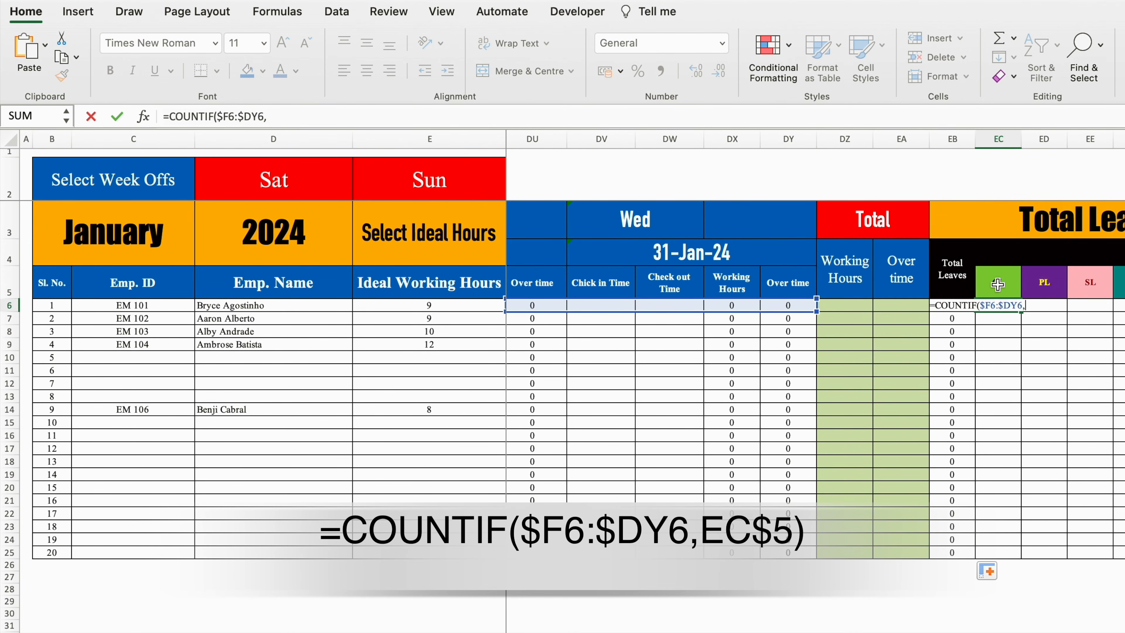
pyautogui.click(998, 284)
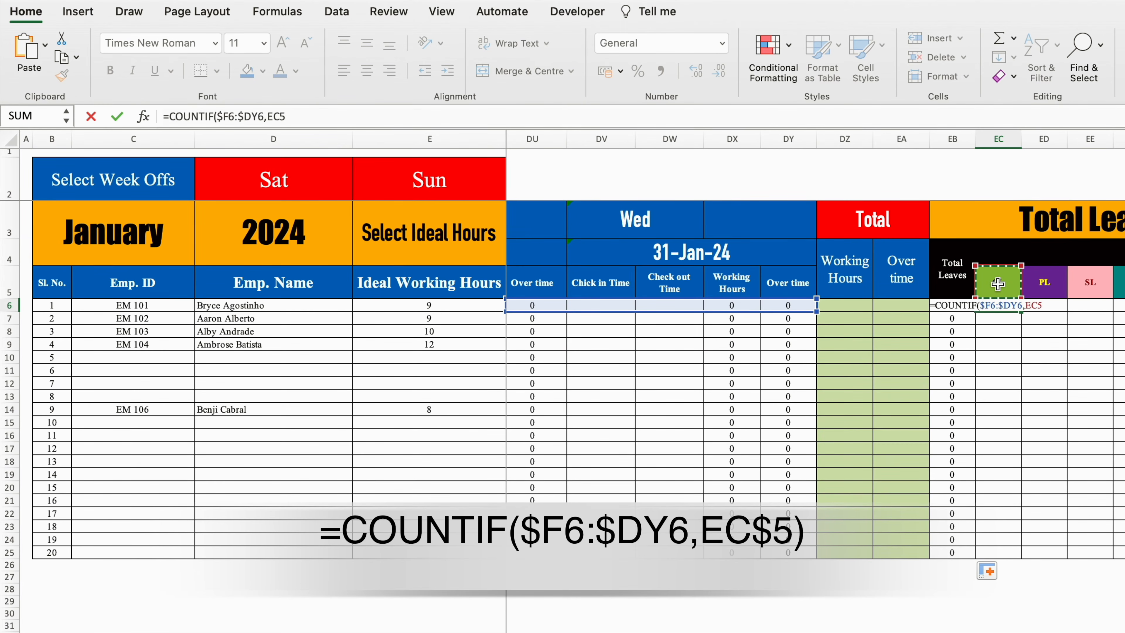
pyautogui.press('F4')
pyautogui.press('F4')
pyautogui.write(')')
pyautogui.press('Return')
# Copy the COUNTIF formula from EC6 across all leave types and down to EH25
pyautogui.click(998, 306)
pyautogui.moveTo(1021, 312); pyautogui.dragTo(1101, 311)
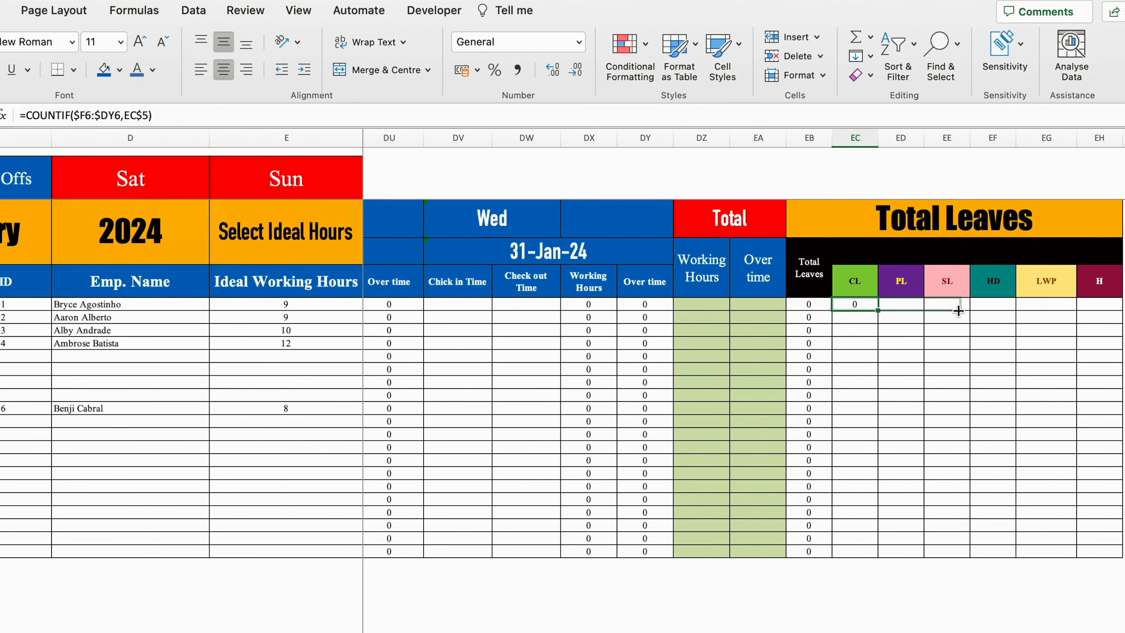
pyautogui.moveTo(958, 311); pyautogui.dragTo(1121, 546)
# Start a conditional formatting rule with a customised format for cells equal to 0 in EB6:EH25
pyautogui.click(814, 303)
pyautogui.moveTo(815, 303); pyautogui.dragTo(1101, 550)
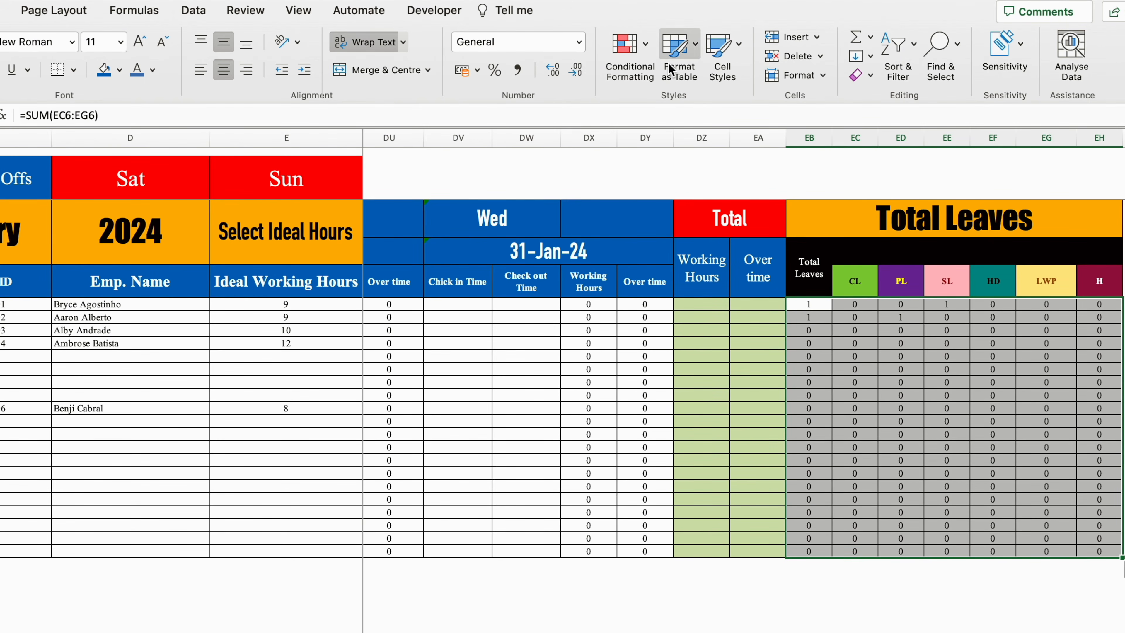
pyautogui.click(645, 44)
pyautogui.moveTo(753, 73)
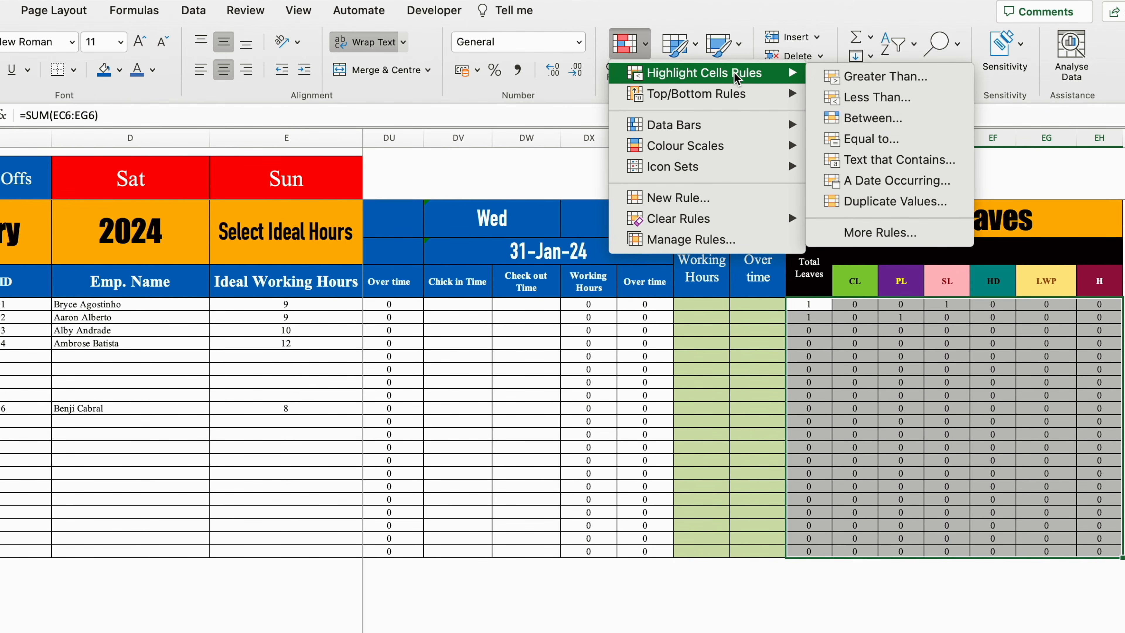
pyautogui.click(876, 143)
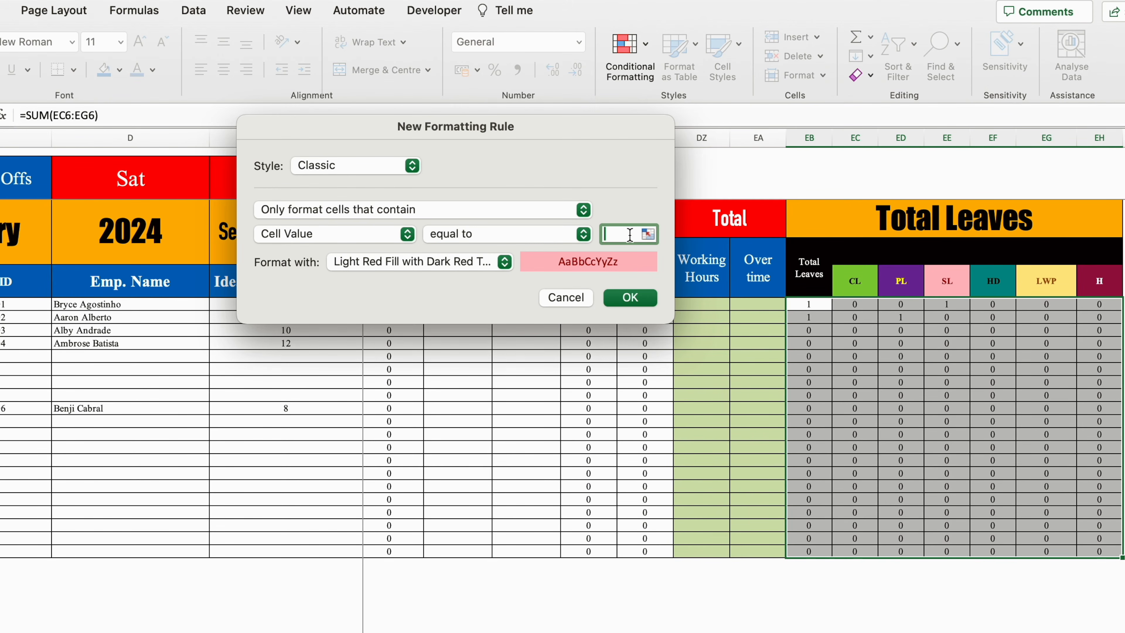
pyautogui.click(505, 270)
pyautogui.click(415, 379)
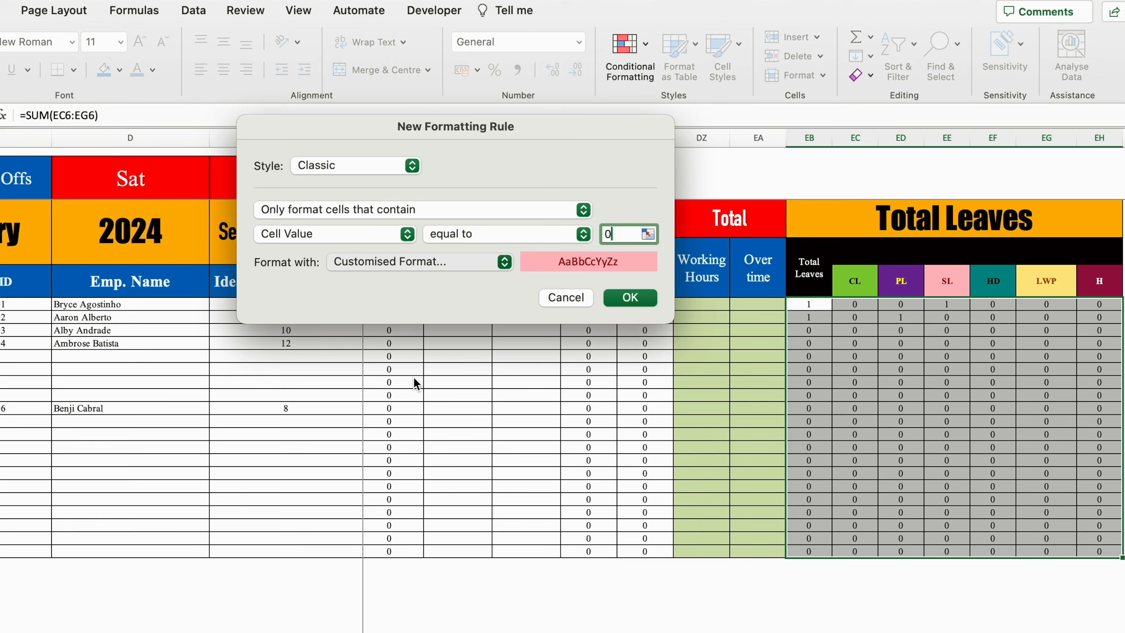
# Give the equal-to-0 rule no background colour and a white font colour, and apply it to the leave summary
pyautogui.click(596, 84)
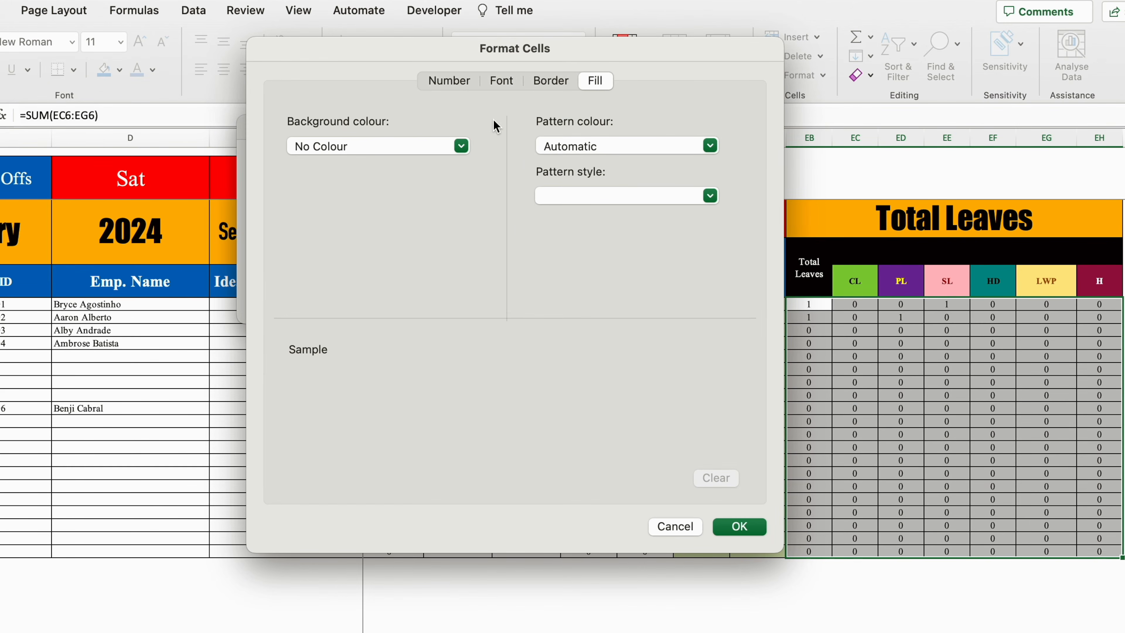
pyautogui.click(461, 146)
pyautogui.click(373, 178)
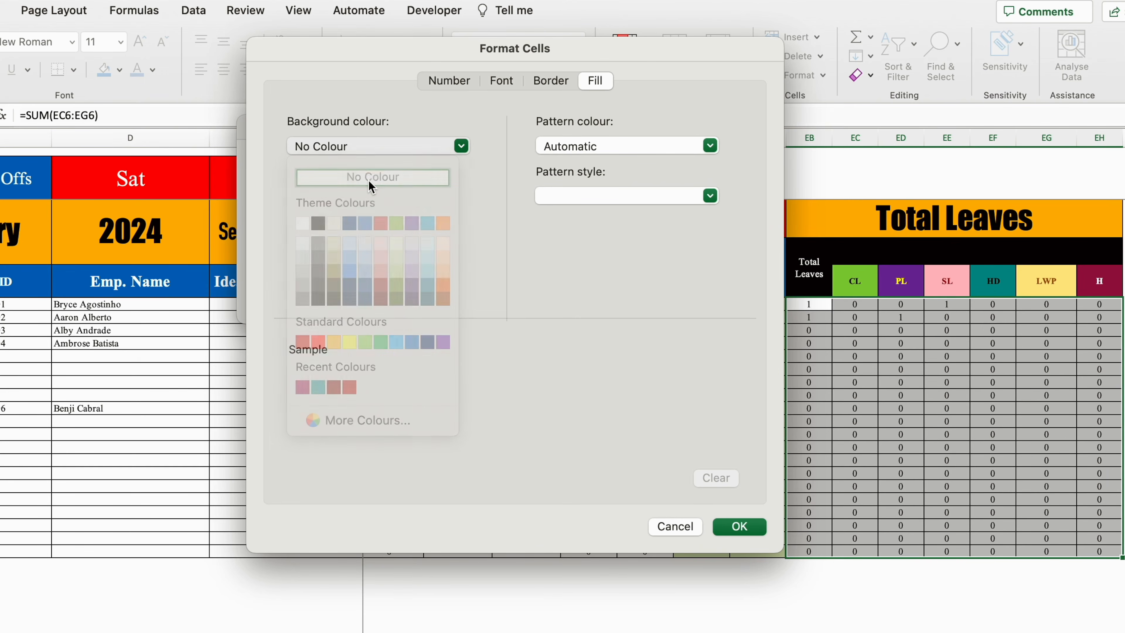
pyautogui.click(511, 86)
pyautogui.click(627, 280)
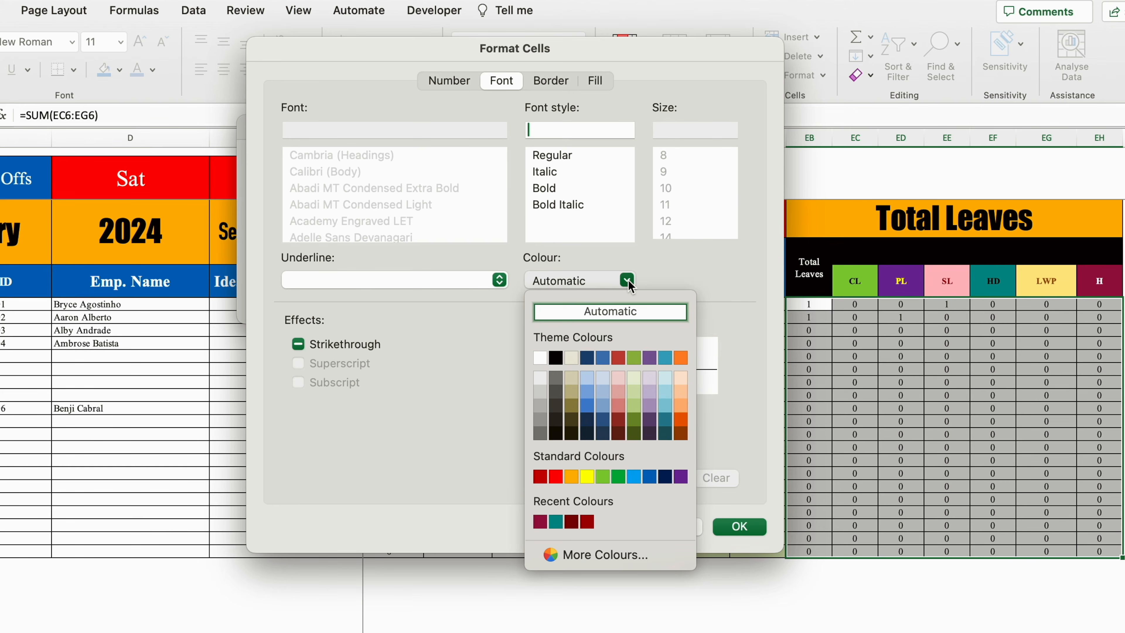
pyautogui.click(545, 363)
pyautogui.click(763, 527)
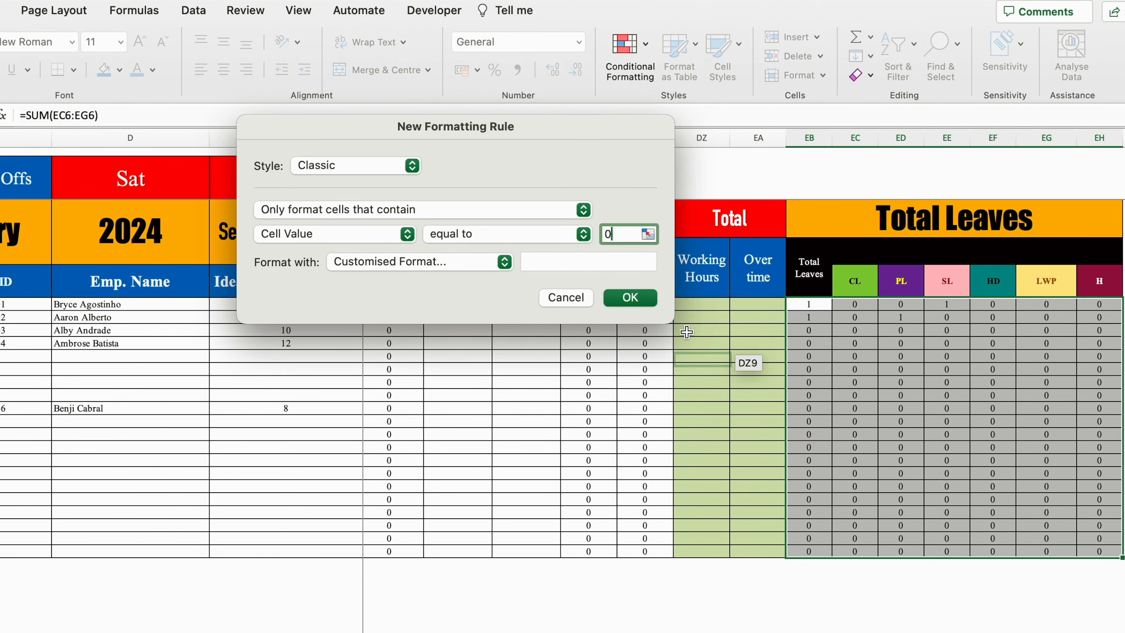
pyautogui.click(633, 297)
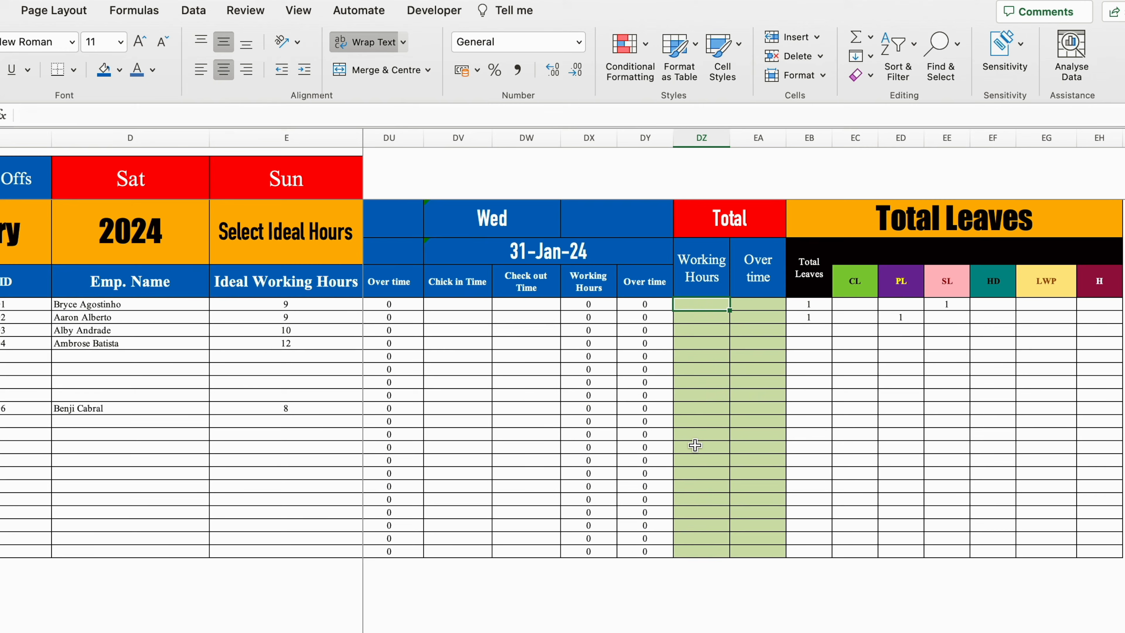
# Start the total Working Hours formula in DZ6 with the 1 to 5 January working-hours cells: =H6+L6+P6+T6+X6+
pyautogui.write('=')
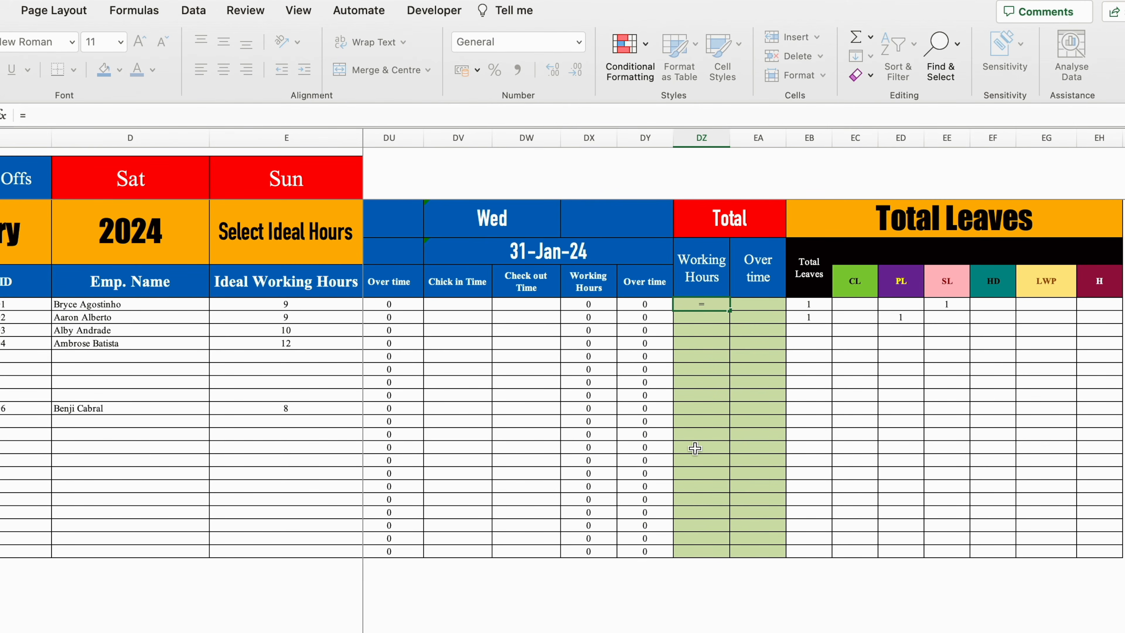
pyautogui.hscroll(-20, 695, 445)
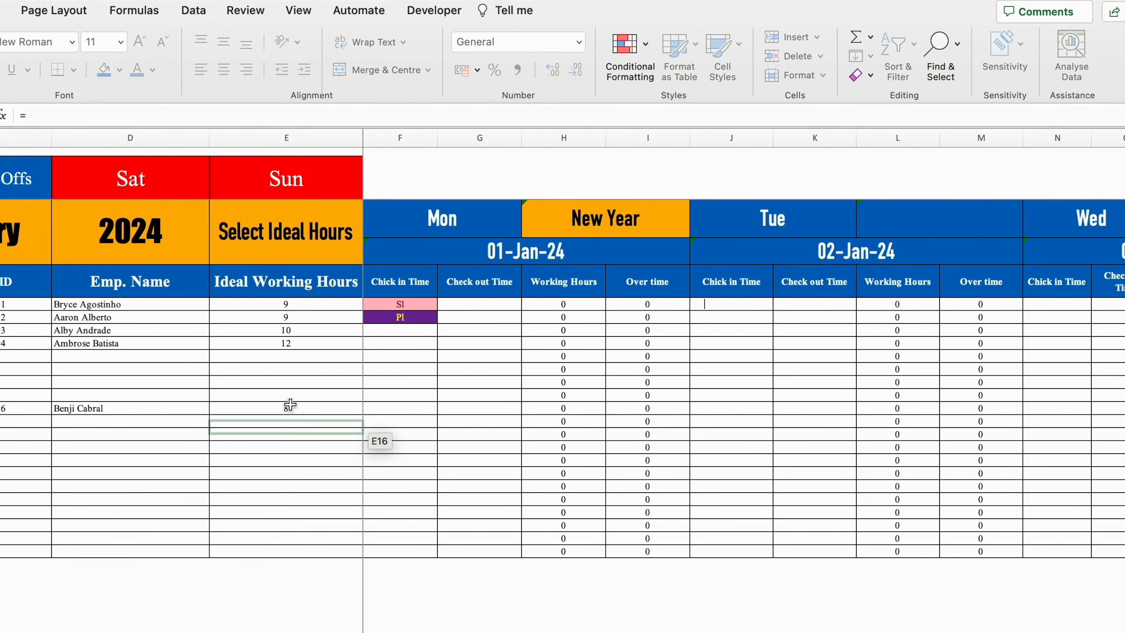
pyautogui.click(593, 302)
pyautogui.write('+')
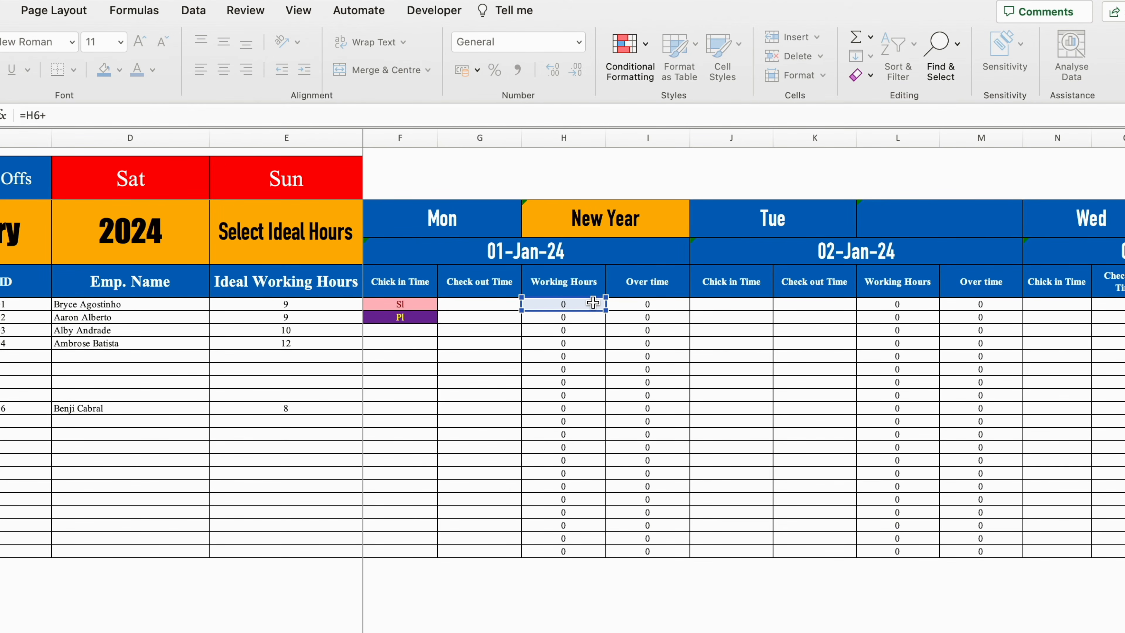
pyautogui.click(917, 304)
pyautogui.write('+')
pyautogui.hscroll(10, 550, 304)
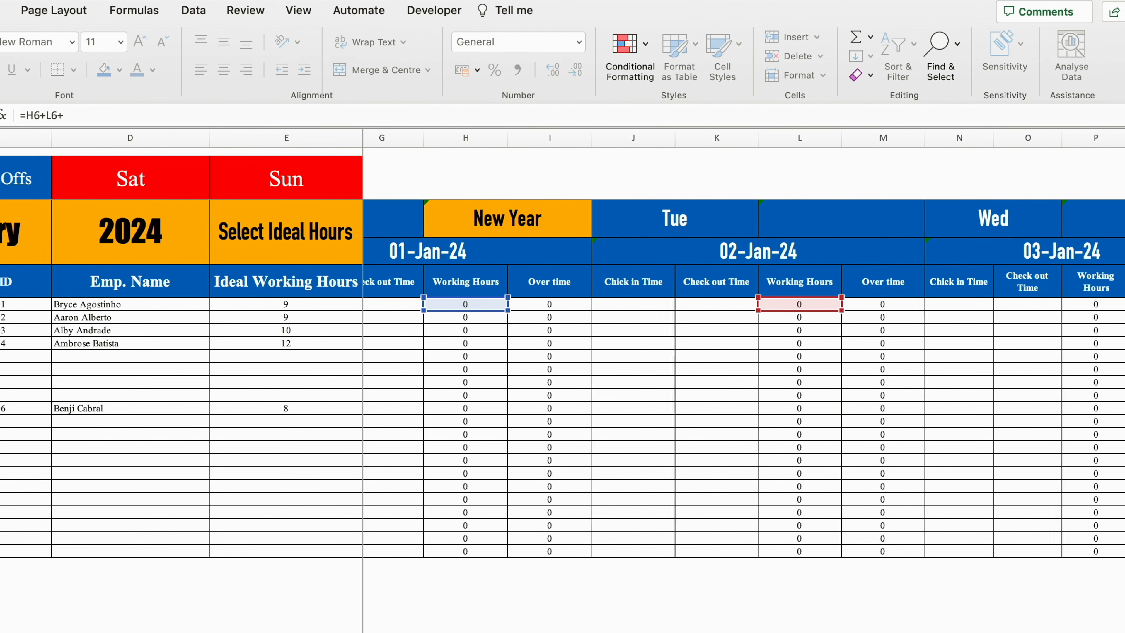
pyautogui.click(550, 305)
pyautogui.write('+')
pyautogui.click(815, 304)
pyautogui.write('+')
pyautogui.click(1088, 305)
pyautogui.write('+')
# Extend the DZ6 working-hours sum with the 6 to 9 January cells AB6, AF6, AJ6 and AN6
pyautogui.hscroll(14, 1088, 304)
pyautogui.click(706, 304)
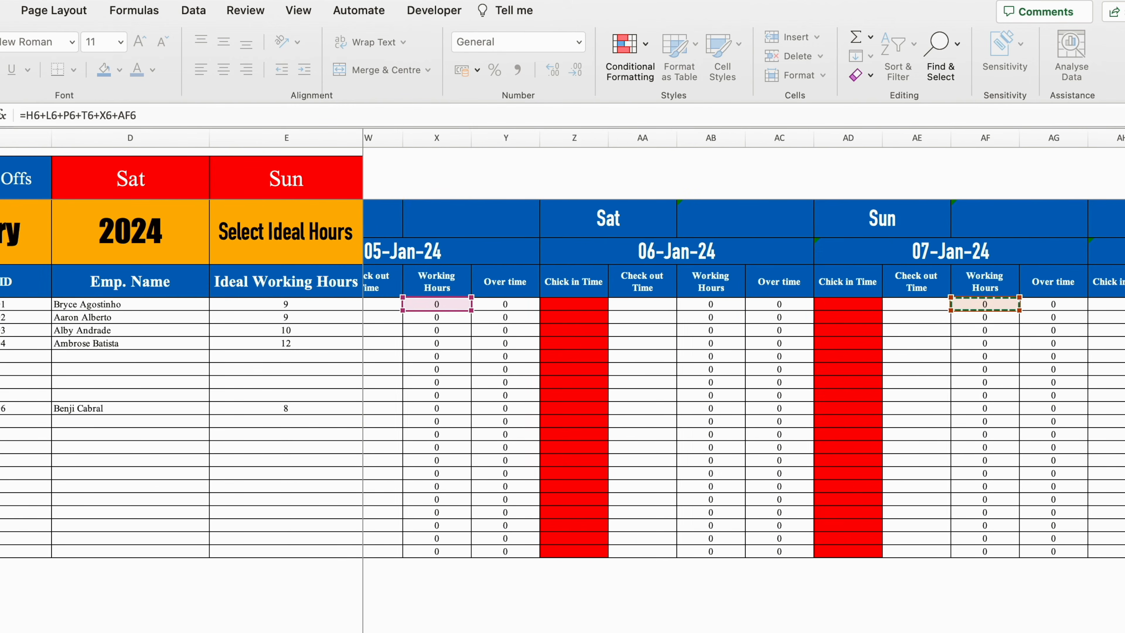
pyautogui.hscroll(-1, 744, 377)
pyautogui.write('+')
pyautogui.hscroll(8, 734, 304)
pyautogui.click(734, 304)
pyautogui.write('+')
pyautogui.click(1008, 304)
# Extend the DZ6 working-hours sum with the 10 to 12 January cells AR6, AV6 and AZ6
pyautogui.hscroll(11, 1009, 304)
pyautogui.click(520, 304)
pyautogui.click(794, 304)
pyautogui.write('+')
pyautogui.click(1069, 304)
pyautogui.write('+')
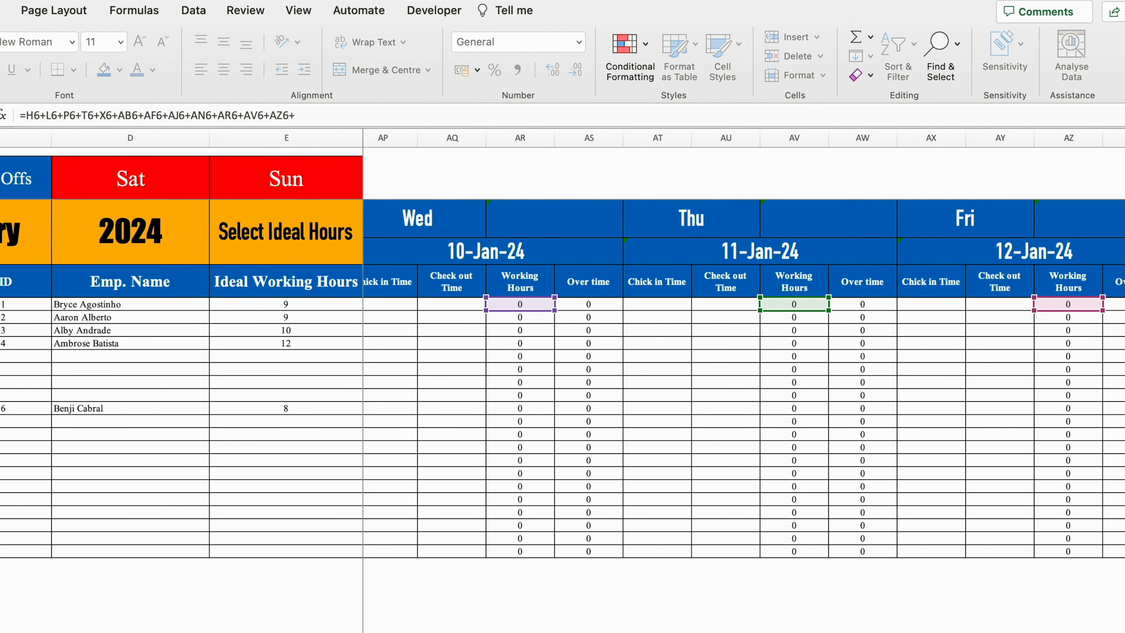
# Add the 13 to 16 January working-hours cells BD6, BH6, BL6 and BP6 to the DZ6 sum
pyautogui.hscroll(10, 1068, 304)
pyautogui.click(669, 304)
pyautogui.write('+')
pyautogui.click(944, 305)
pyautogui.hscroll(8, 943, 304)
pyautogui.click(686, 304)
pyautogui.write('+')
pyautogui.click(960, 304)
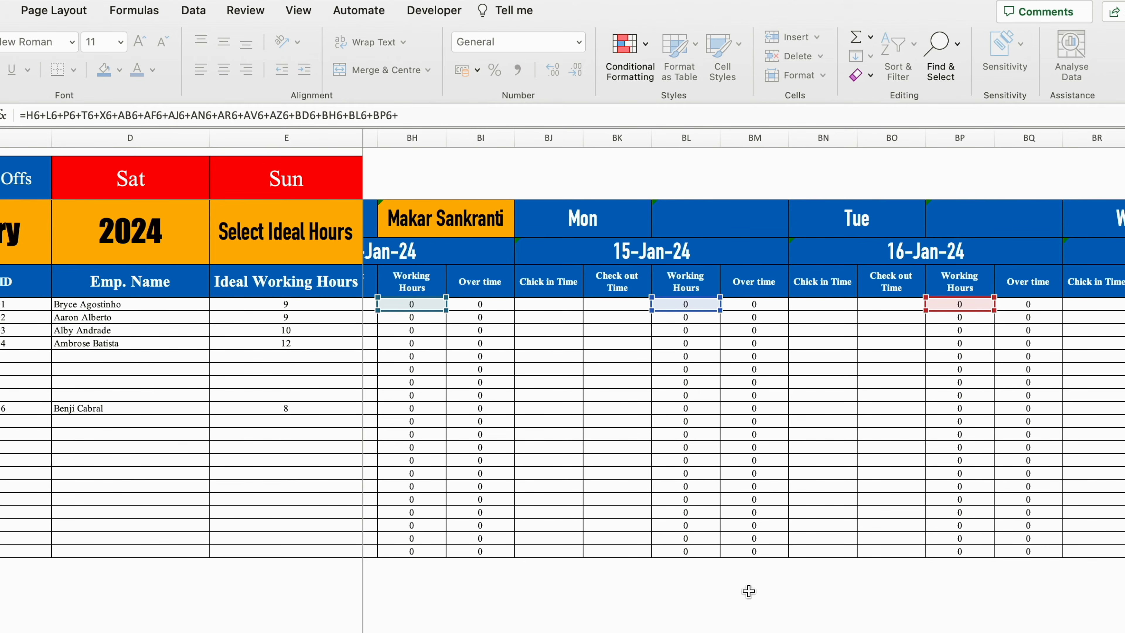
# Add the 17 to 20 January working-hours cells BT6, BX6, CB6 and CF6 to the DZ6 sum
pyautogui.hscroll(9, 749, 593)
pyautogui.click(643, 305)
pyautogui.click(897, 304)
pyautogui.hscroll(8, 745, 377)
pyautogui.click(639, 305)
pyautogui.write('+')
pyautogui.click(911, 304)
pyautogui.write('+')
# Add the 21 to 25 January working-hours cells CJ6, CN6, CR6, CV6 and CZ6 to the DZ6 sum
pyautogui.hscroll(8, 910, 304)
pyautogui.click(630, 305)
pyautogui.write('+')
pyautogui.click(903, 304)
pyautogui.write('+')
pyautogui.hscroll(7, 695, 314)
pyautogui.click(724, 304)
pyautogui.write('+')
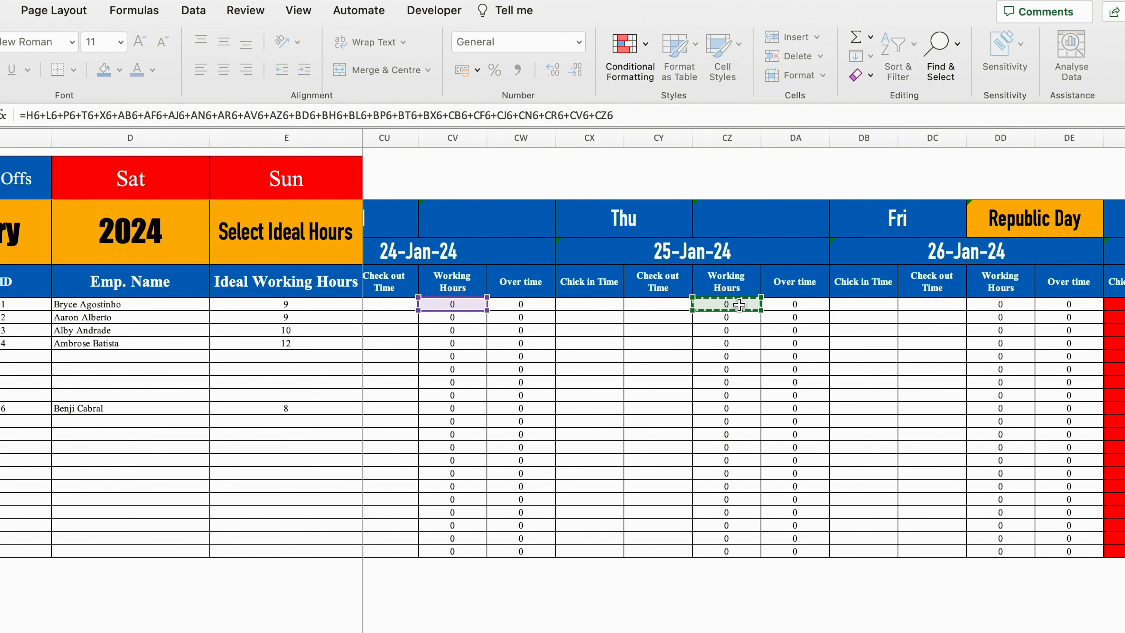
# Add the 26 to 30 January working-hours cells DD6, DH6, DL6, DP6 and DT6 to the DZ6 sum
pyautogui.click(1001, 305)
pyautogui.write('+')
pyautogui.click(670, 305)
pyautogui.write('+')
pyautogui.click(944, 304)
pyautogui.write('+')
pyautogui.hscroll(2, 745, 377)
pyautogui.click(709, 304)
pyautogui.write('+')
pyautogui.click(983, 304)
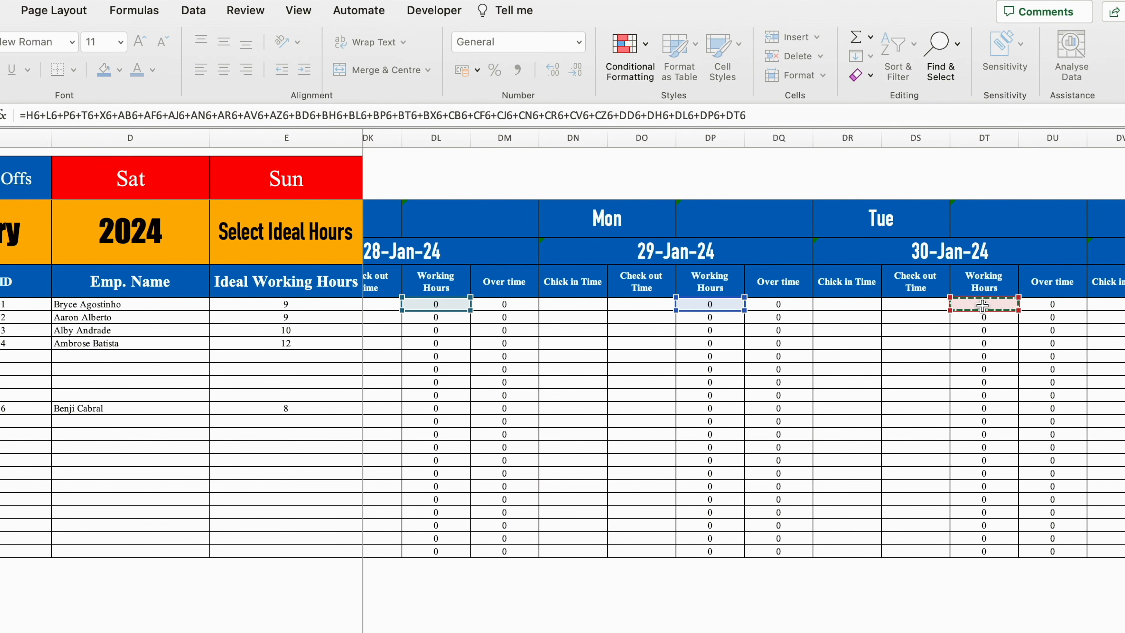
# Finish the DZ6 total with the 31 January working-hours cell DX6 and enter the formula
pyautogui.write('+')
pyautogui.hscroll(7, 745, 376)
pyautogui.click(782, 306)
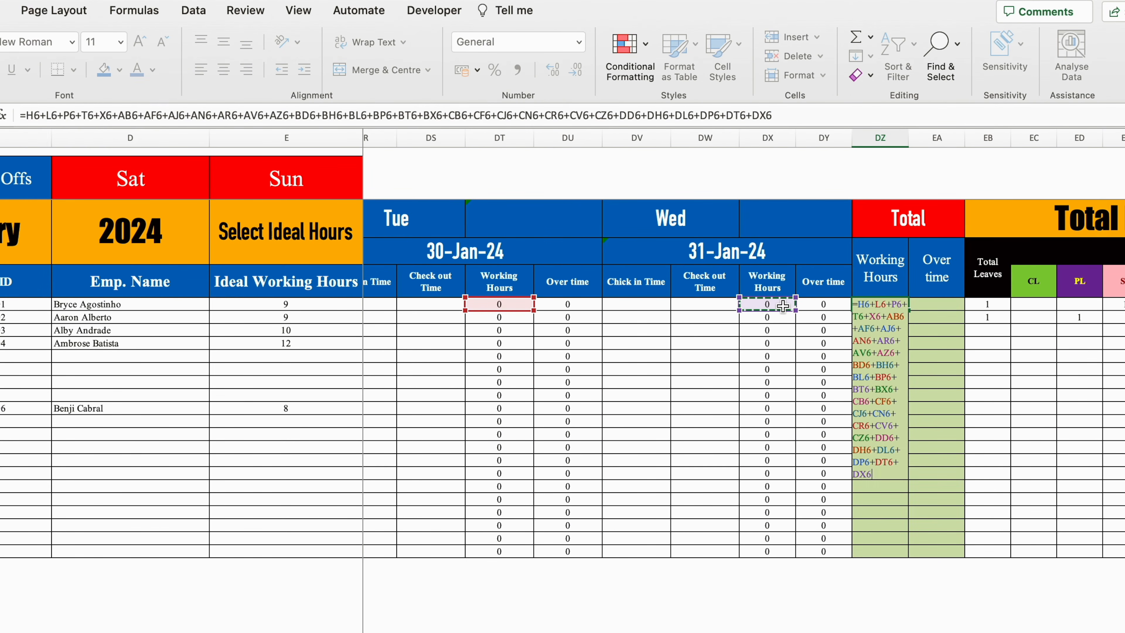
pyautogui.press('Return')
# Copy the DZ6 total formula to Over time in EA6 and fill both columns down to row 25
pyautogui.click(903, 306)
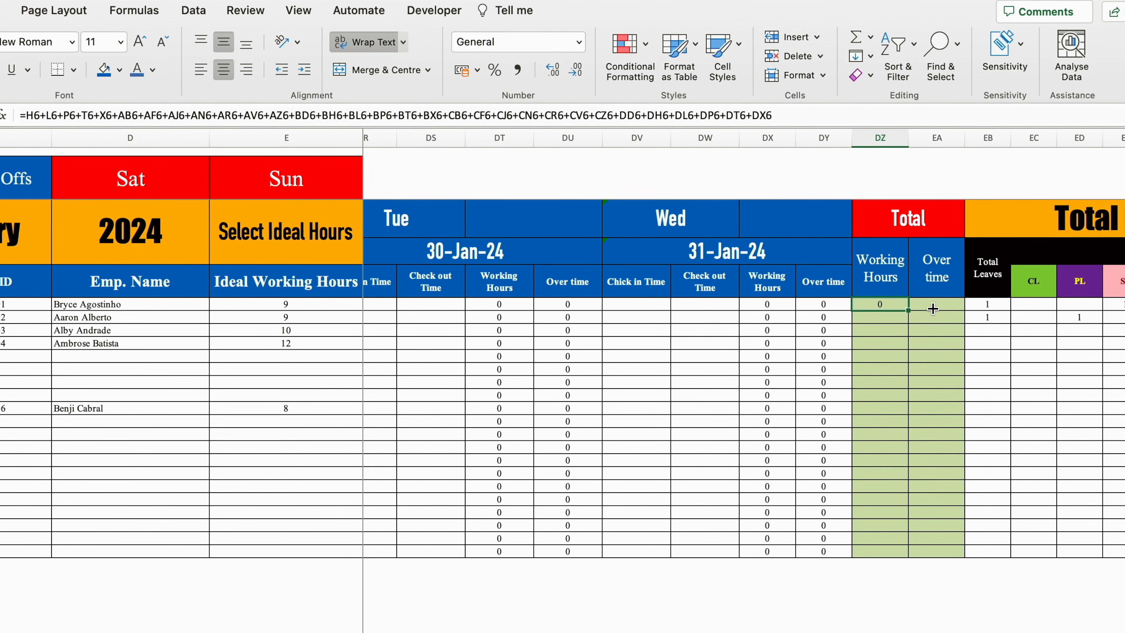
pyautogui.keyDown('shift'); pyautogui.click(948, 311); pyautogui.keyUp('shift')
pyautogui.moveTo(965, 311); pyautogui.dragTo(974, 555)
pyautogui.click(882, 630)
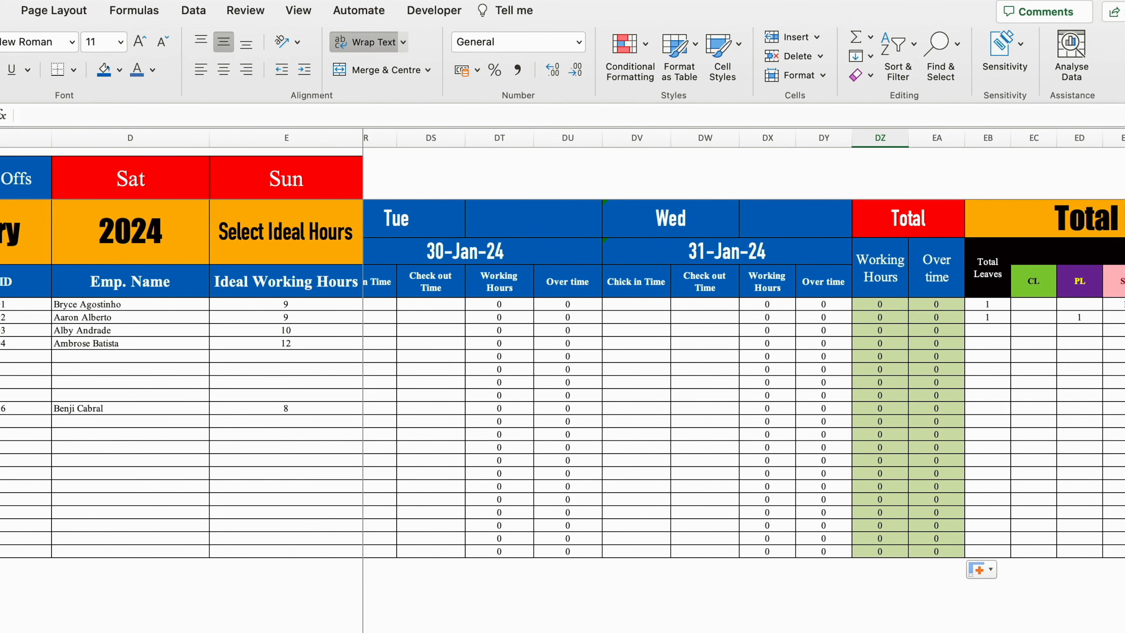
# Rename the Sheet 1 worksheet as January
pyautogui.hscroll(-20, 744, 355)
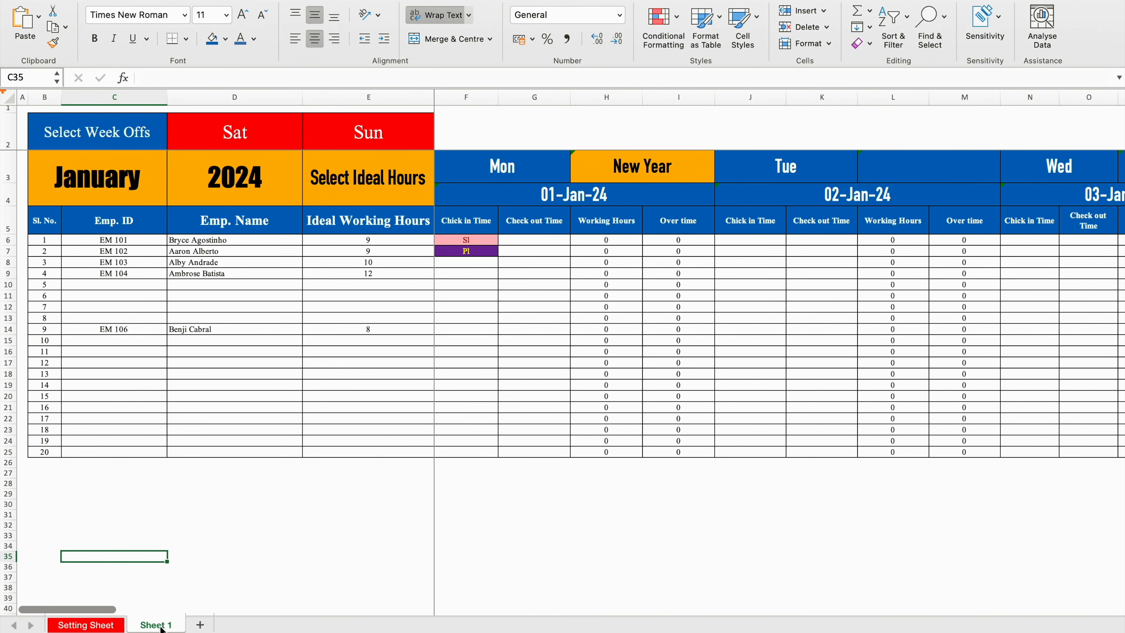
pyautogui.doubleClick(161, 626)
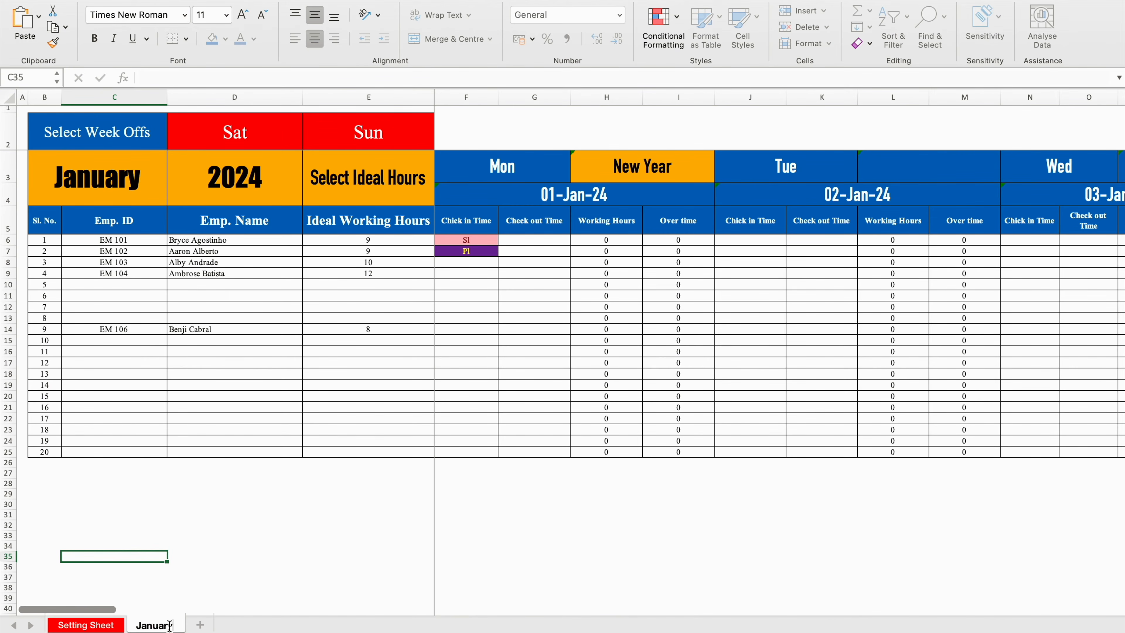
pyautogui.write('January')
pyautogui.click(216, 578)
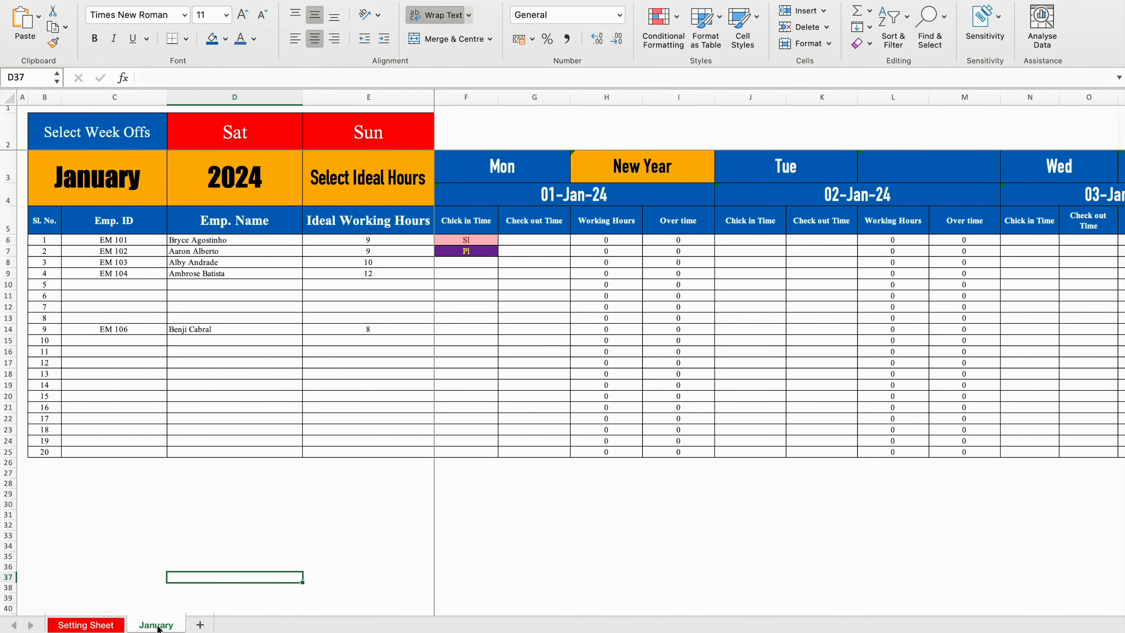
# Create a copy of the January sheet at the end of the workbook
pyautogui.rightClick(159, 629)
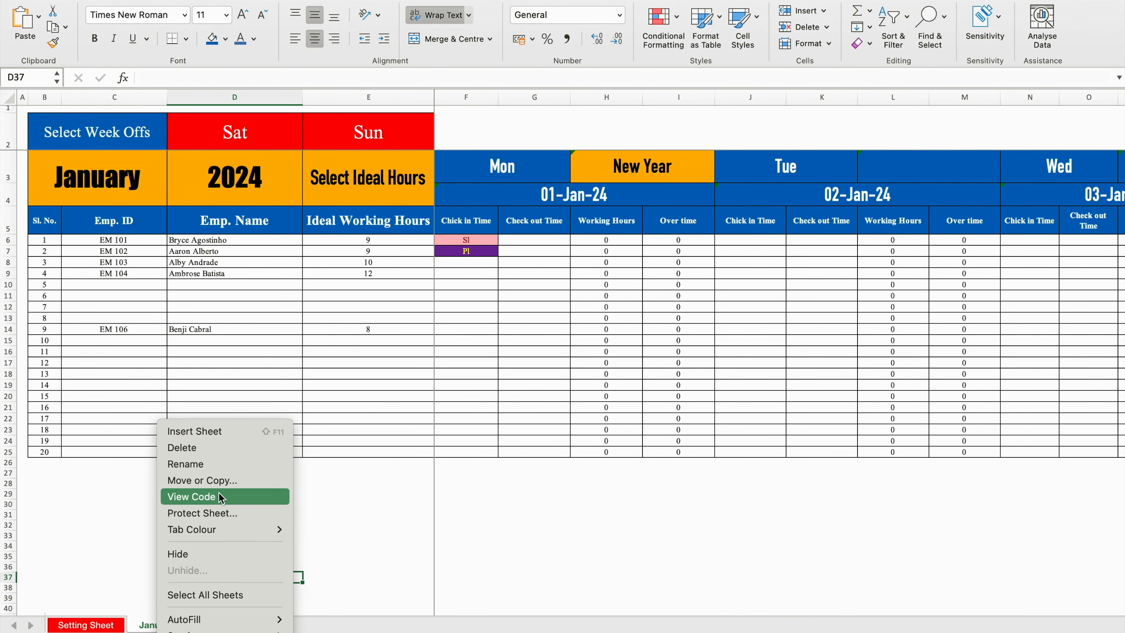
pyautogui.click(220, 484)
pyautogui.moveTo(315, 374); pyautogui.dragTo(301, 171)
pyautogui.click(182, 277)
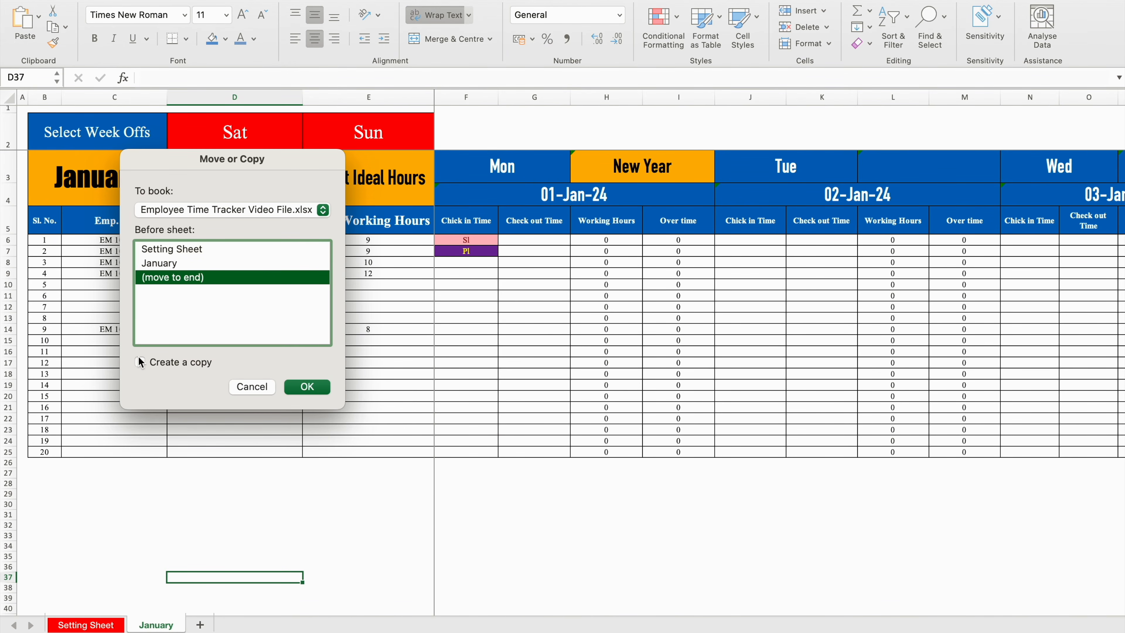
pyautogui.click(300, 389)
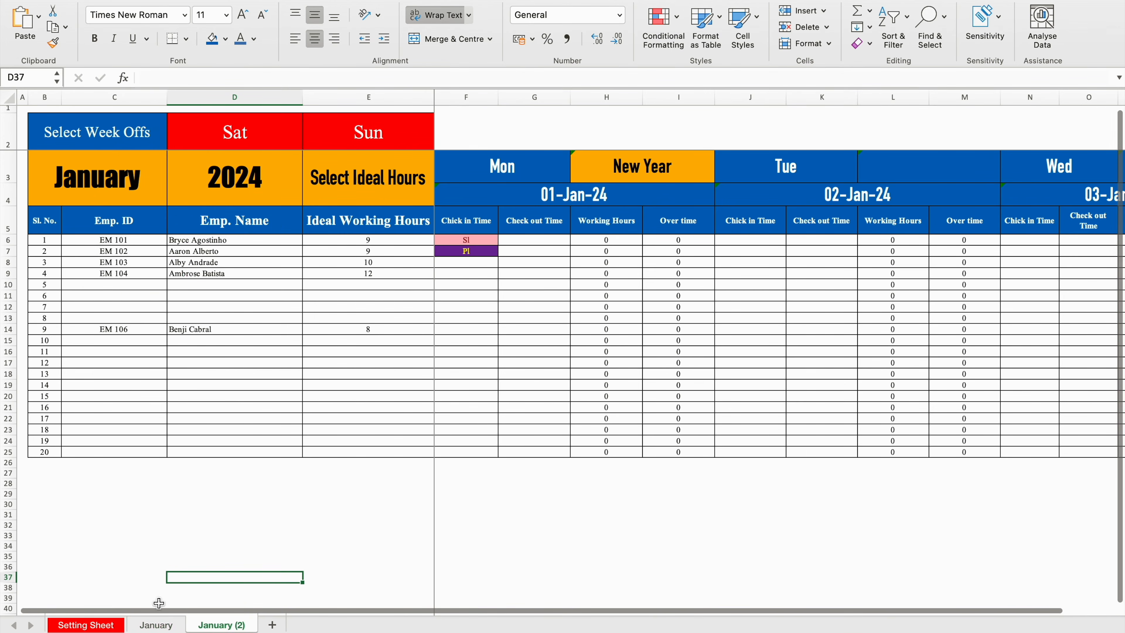
# Select the January and January (2) sheets together and create copies of both at the end of the workbook
pyautogui.click(157, 626)
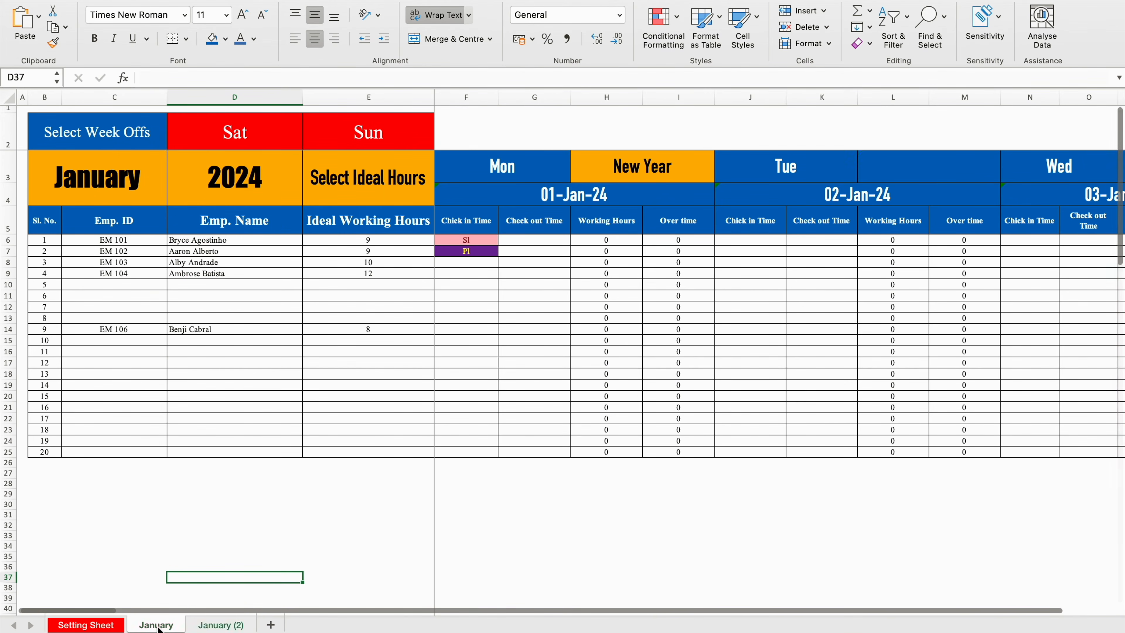
pyautogui.keyDown('shift'); pyautogui.click(222, 625); pyautogui.keyUp('shift')
pyautogui.rightClick(223, 628)
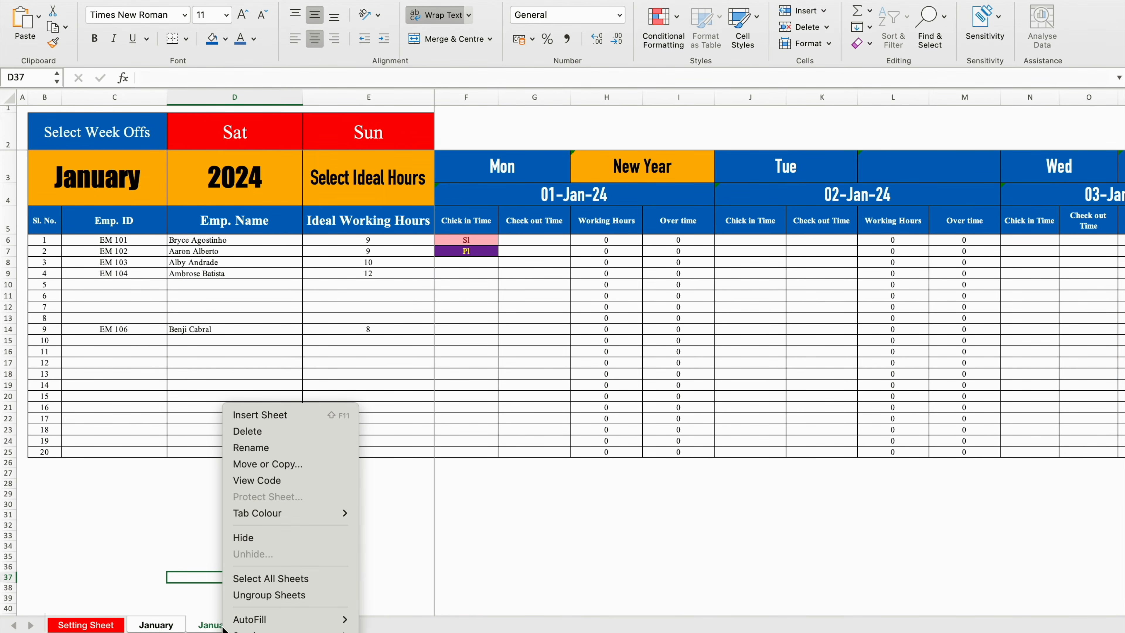
pyautogui.click(298, 466)
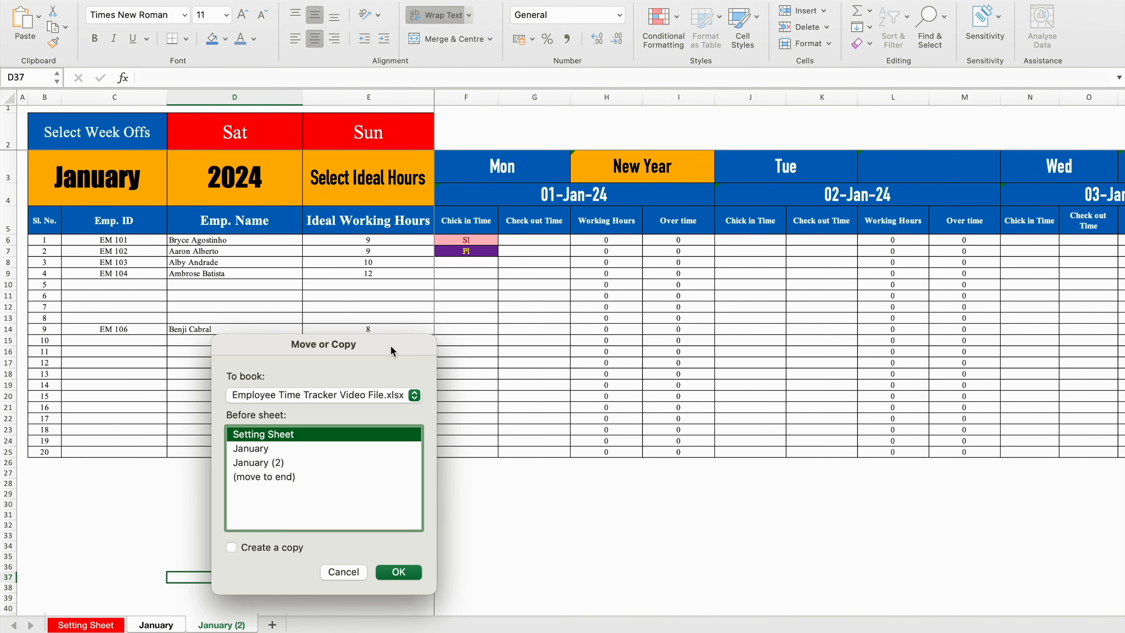
pyautogui.click(224, 290)
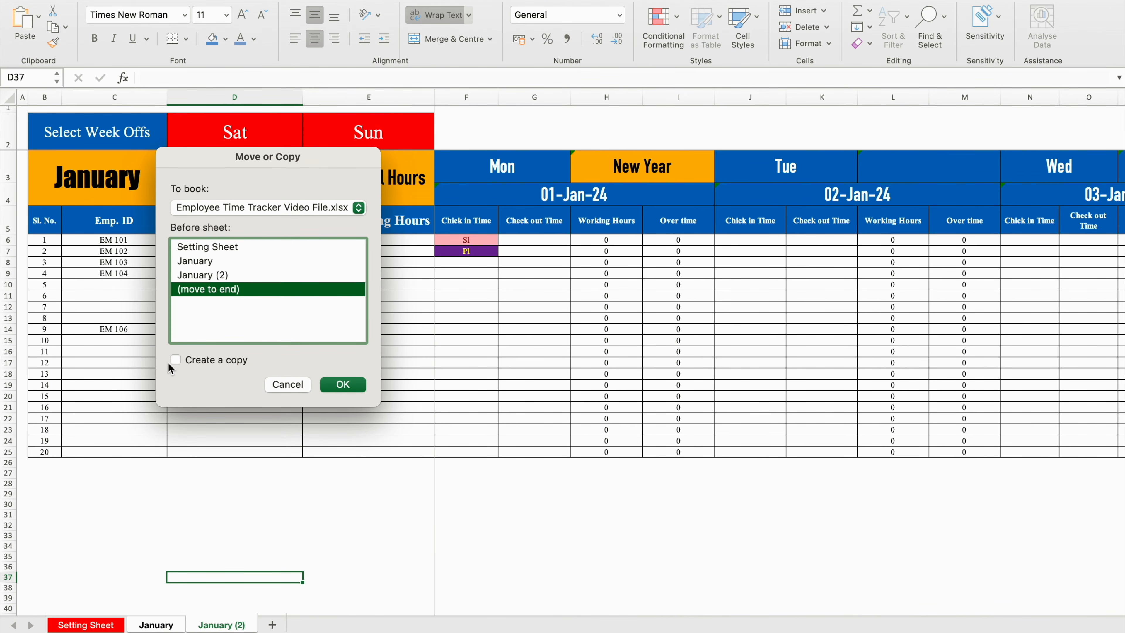
pyautogui.click(343, 385)
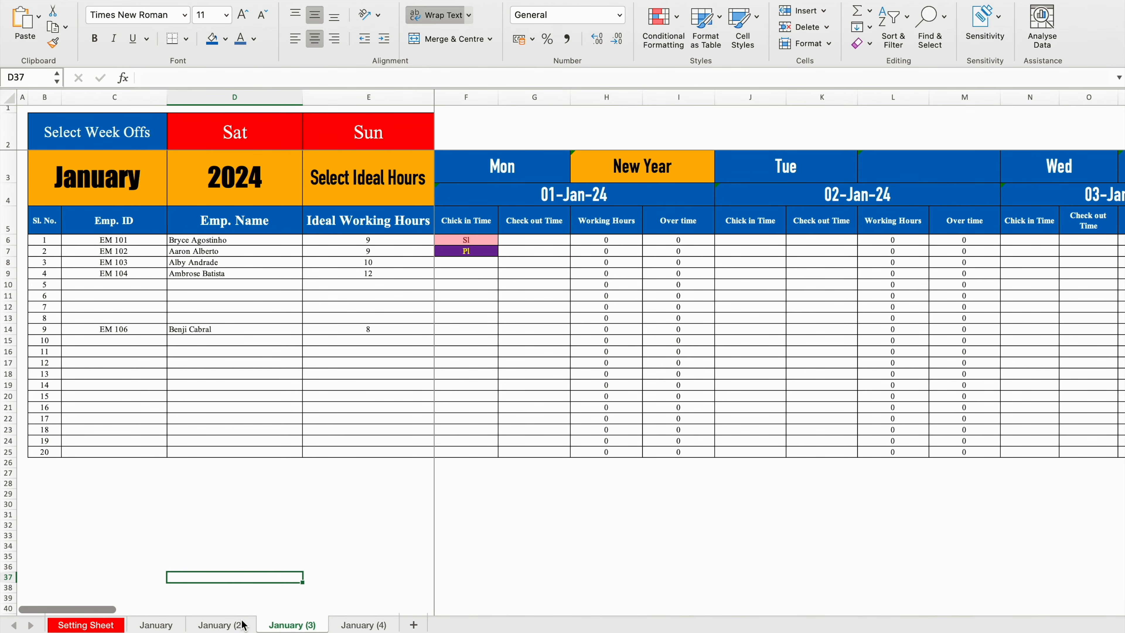
# Select the four sheets January to January (4) and create copies of them at the end of the workbook
pyautogui.click(157, 626)
pyautogui.keyDown('shift'); pyautogui.click(364, 626); pyautogui.keyUp('shift')
pyautogui.rightClick(364, 626)
pyautogui.click(432, 464)
pyautogui.click(399, 508)
pyautogui.click(359, 550)
pyautogui.click(524, 575)
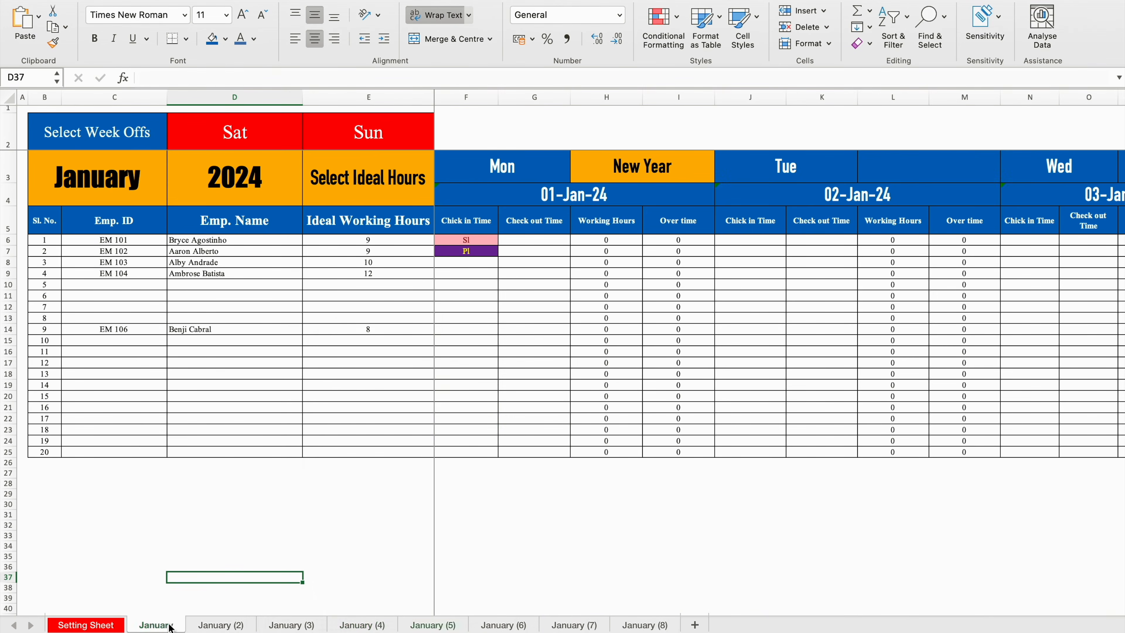
# Create further copies of the January sheets at the end of the workbook, up to January (13)
pyautogui.click(168, 625)
pyautogui.click(236, 468)
pyautogui.click(167, 431)
pyautogui.click(217, 405)
pyautogui.click(334, 456)
pyautogui.rightClick(159, 625)
pyautogui.click(215, 481)
pyautogui.click(155, 566)
pyautogui.click(213, 541)
pyautogui.click(323, 591)
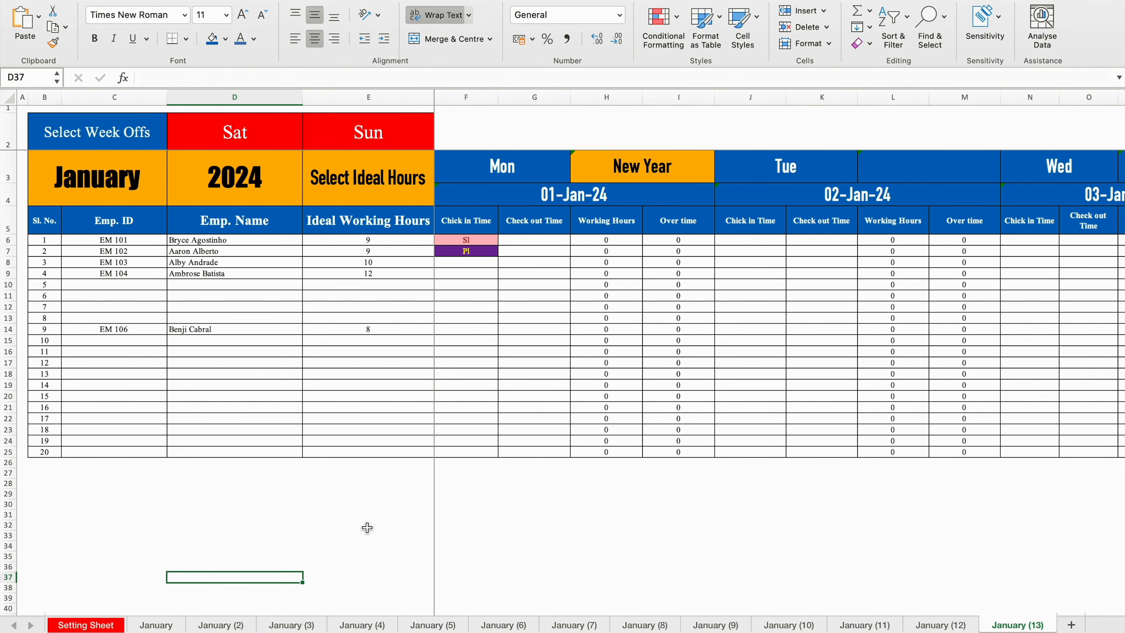
# Rename the sheets January (2), January (3) and January (4) as February, March and April
pyautogui.click(165, 627)
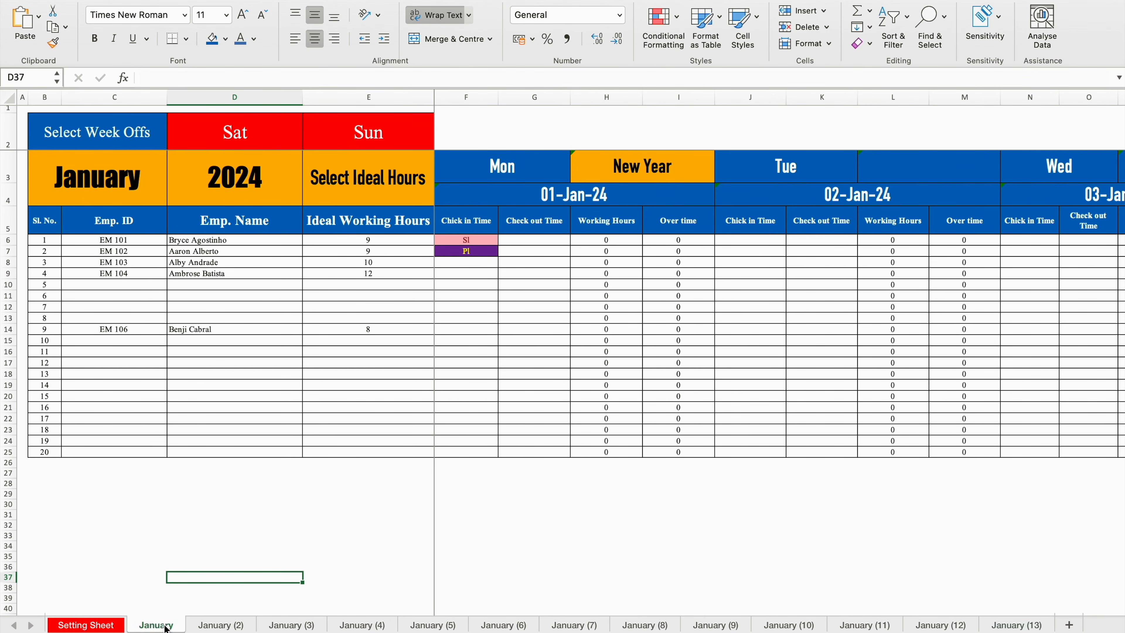
pyautogui.doubleClick(224, 626)
pyautogui.write('February')
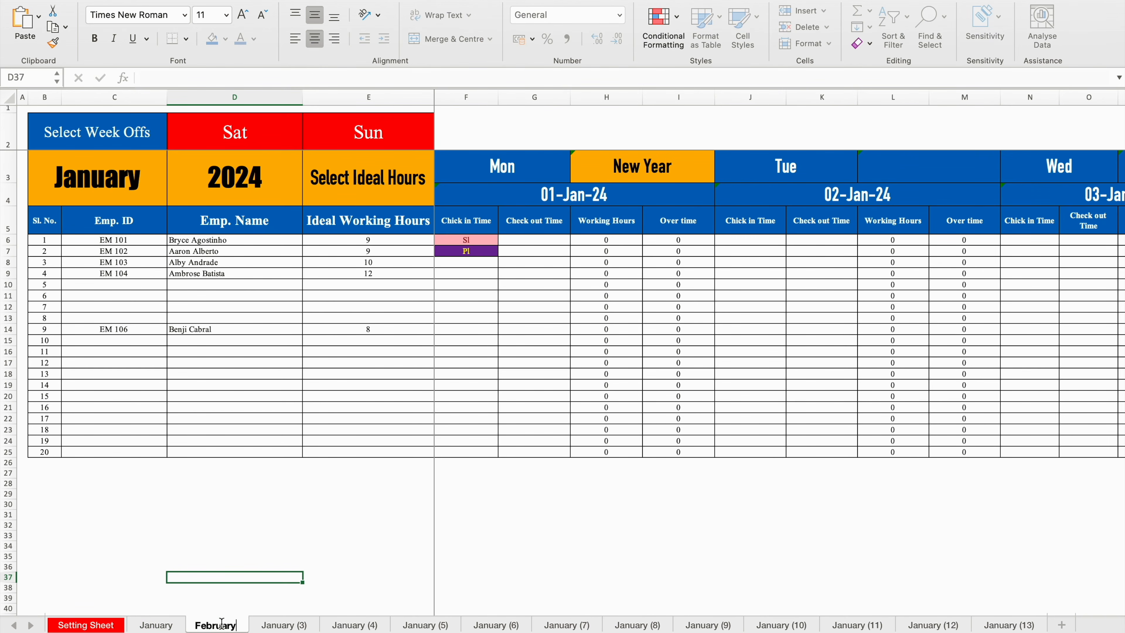
pyautogui.click(273, 623)
pyautogui.write('March')
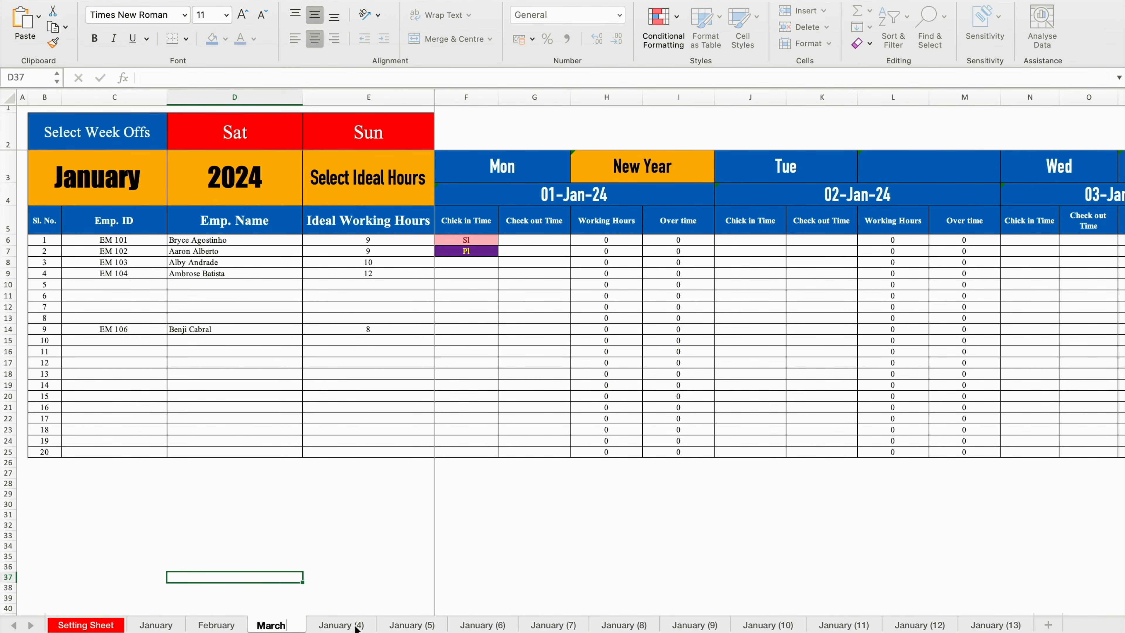
pyautogui.doubleClick(358, 628)
pyautogui.write('April')
# Rename the sheets January (5) to January (9) as May, June, July, August and September
pyautogui.doubleClick(391, 627)
pyautogui.write('May')
pyautogui.doubleClick(465, 626)
pyautogui.write('June')
pyautogui.doubleClick(523, 626)
pyautogui.write('July')
pyautogui.doubleClick(635, 626)
pyautogui.write('September')
# Rename the last four sheets January (10) to January (13) as October, November, December and Annual
pyautogui.doubleClick(711, 626)
pyautogui.write('October')
pyautogui.doubleClick(771, 626)
pyautogui.write('November')
pyautogui.doubleClick(830, 626)
pyautogui.write('December')
pyautogui.doubleClick(904, 626)
pyautogui.write('Annual')
pyautogui.click(893, 535)
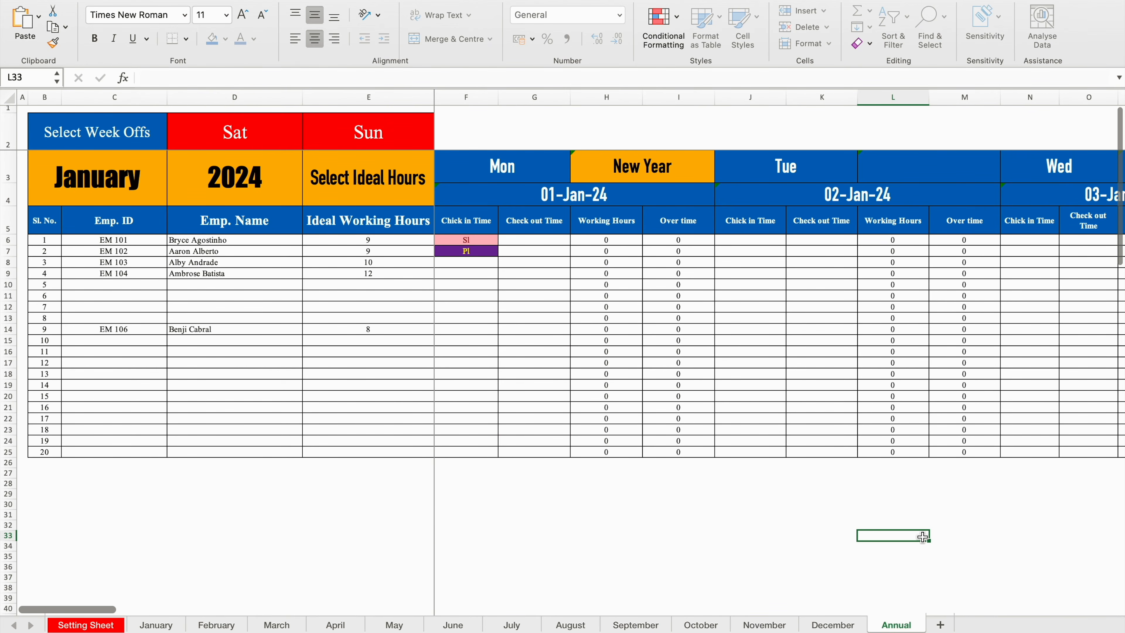
# Delete row 2 with the week-off selection from the Annual sheet
pyautogui.click(8, 129)
pyautogui.rightClick(8, 129)
pyautogui.click(68, 230)
pyautogui.click(372, 315)
# Delete columns E to DY from the Annual sheet and clear the contents of the remaining totals range E5:M24
pyautogui.moveTo(374, 100); pyautogui.dragTo(824, 106)
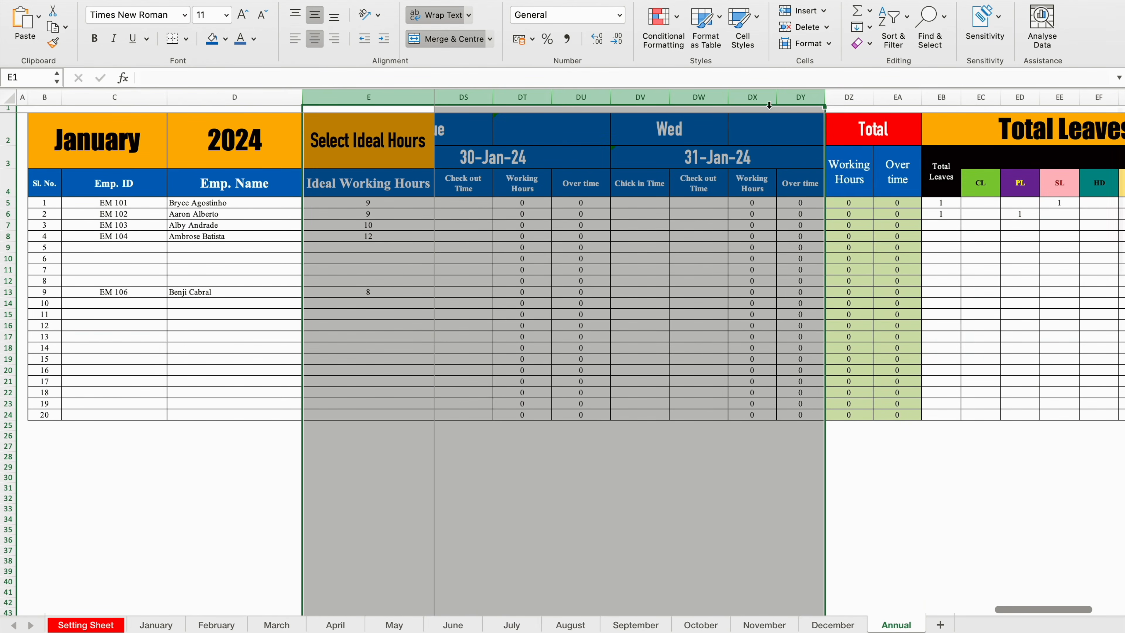
pyautogui.rightClick(748, 99)
pyautogui.click(802, 203)
pyautogui.moveTo(326, 203); pyautogui.dragTo(663, 416)
pyautogui.press('Delete')
pyautogui.click(887, 370)
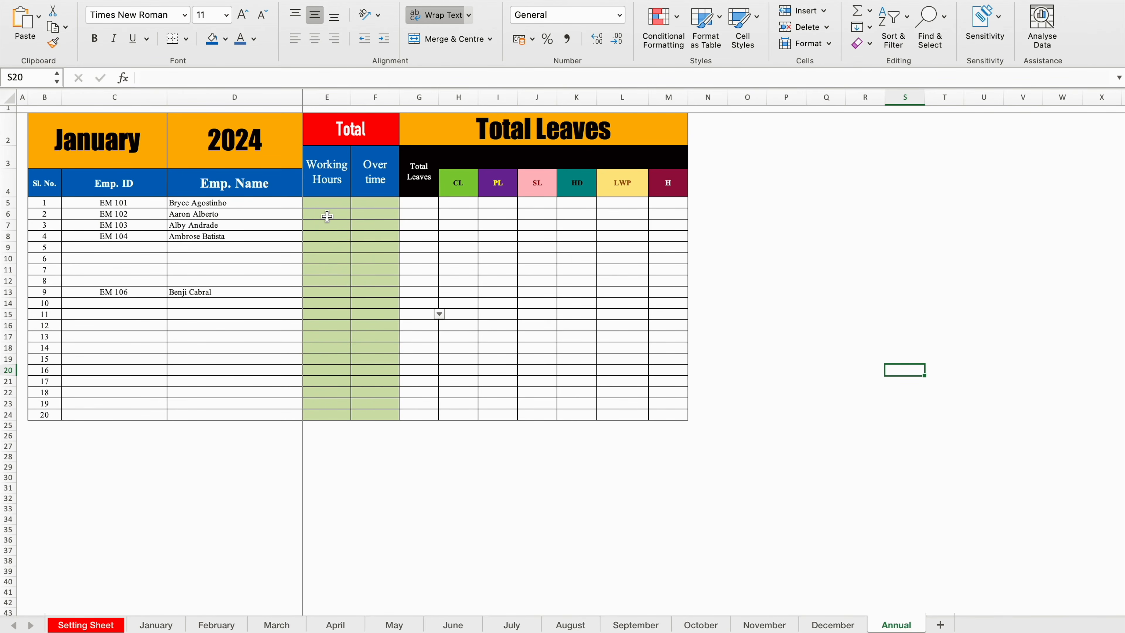
# Start the annual Working Hours formula in E5 with the January total: =January!DZ6+
pyautogui.click(327, 203)
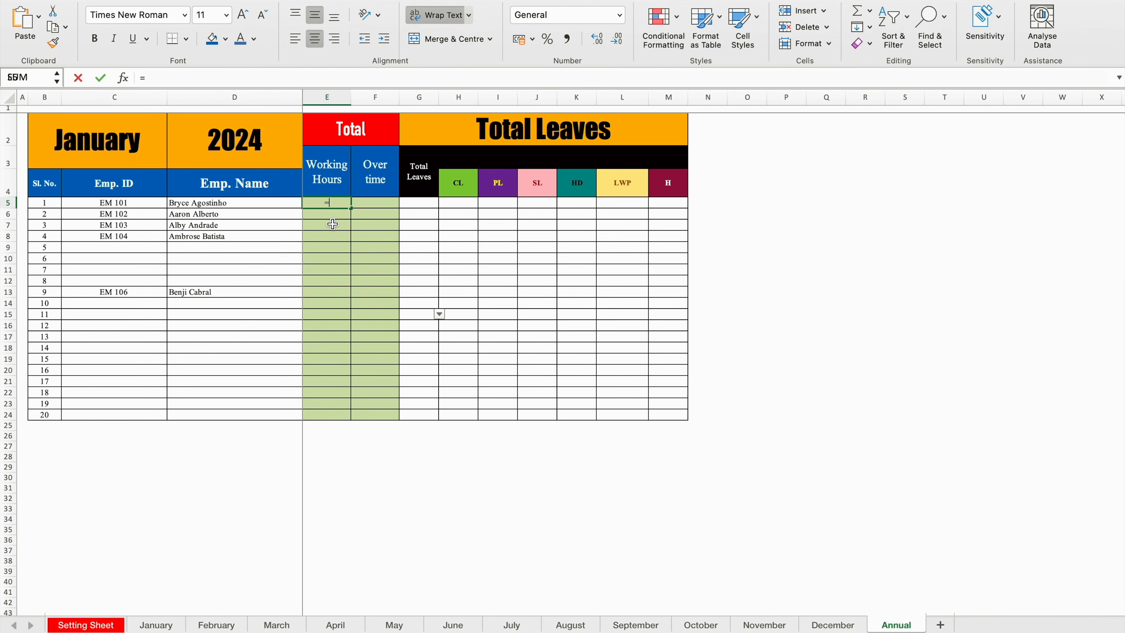
pyautogui.click(157, 624)
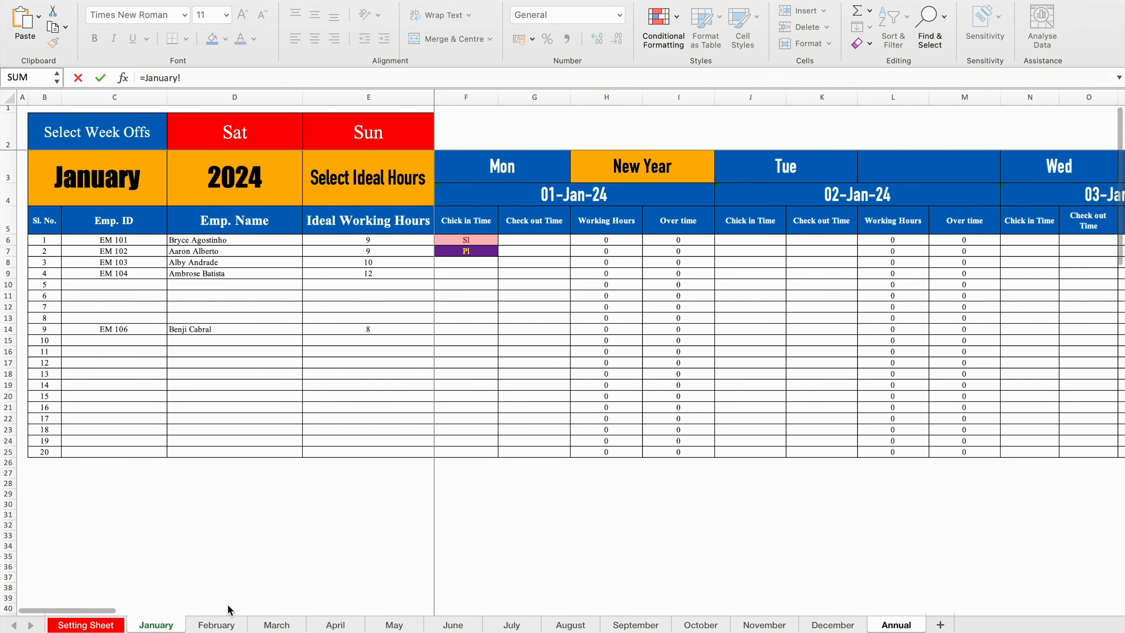
pyautogui.moveTo(103, 611); pyautogui.dragTo(922, 592)
pyautogui.hscroll(10, 922, 592)
pyautogui.click(772, 240)
pyautogui.write('+')
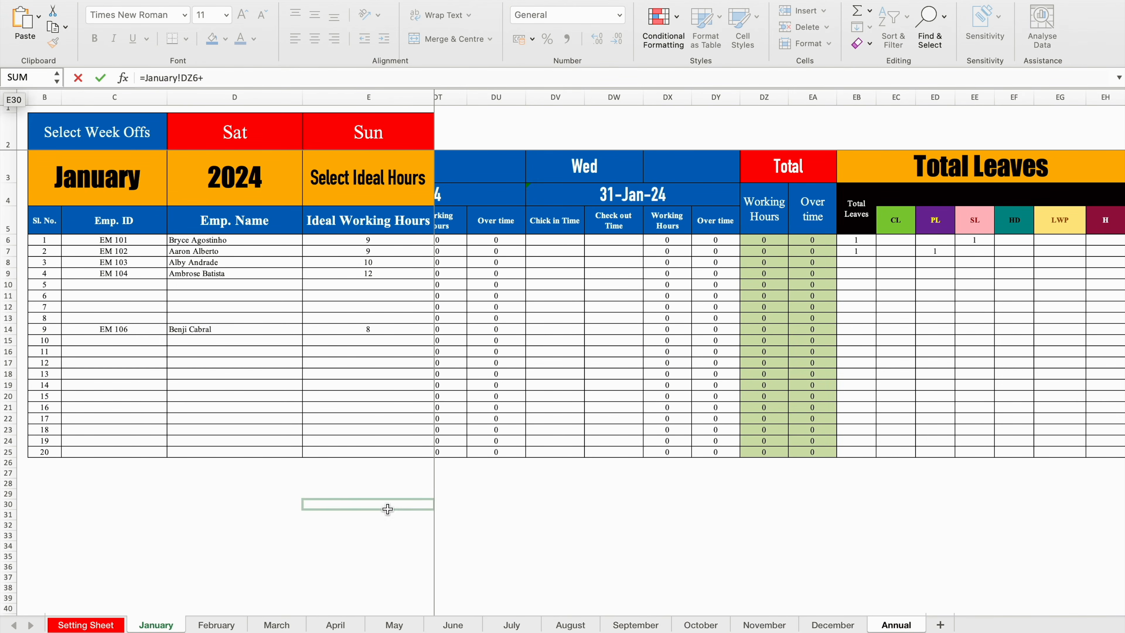
# Add cell DZ6 of the February and March sheets to the annual E5 formula
pyautogui.click(216, 625)
pyautogui.moveTo(90, 611); pyautogui.dragTo(1086, 611)
pyautogui.click(774, 241)
pyautogui.write('+')
pyautogui.click(278, 625)
pyautogui.moveTo(106, 610); pyautogui.dragTo(1098, 609)
pyautogui.click(773, 242)
pyautogui.write('+')
# Add cell DZ6 of the April, May, June and July sheets to the annual E5 formula
pyautogui.click(344, 625)
pyautogui.click(773, 241)
pyautogui.moveTo(108, 610); pyautogui.dragTo(1099, 609)
pyautogui.write('+')
pyautogui.click(453, 625)
pyautogui.click(773, 242)
pyautogui.write('+')
pyautogui.click(769, 241)
pyautogui.write('+')
# Add cell DZ6 of the August and September sheets to the annual E5 formula
pyautogui.click(575, 626)
pyautogui.click(768, 241)
pyautogui.moveTo(104, 610); pyautogui.dragTo(1020, 614)
pyautogui.write('+')
pyautogui.click(636, 625)
pyautogui.click(777, 239)
pyautogui.moveTo(106, 610); pyautogui.dragTo(1103, 610)
pyautogui.write('+')
# Complete the annual E5 formula with cell DZ6 of the October, November and December sheets and enter it
pyautogui.click(765, 625)
pyautogui.click(773, 240)
pyautogui.write('+')
pyautogui.click(836, 625)
pyautogui.click(768, 241)
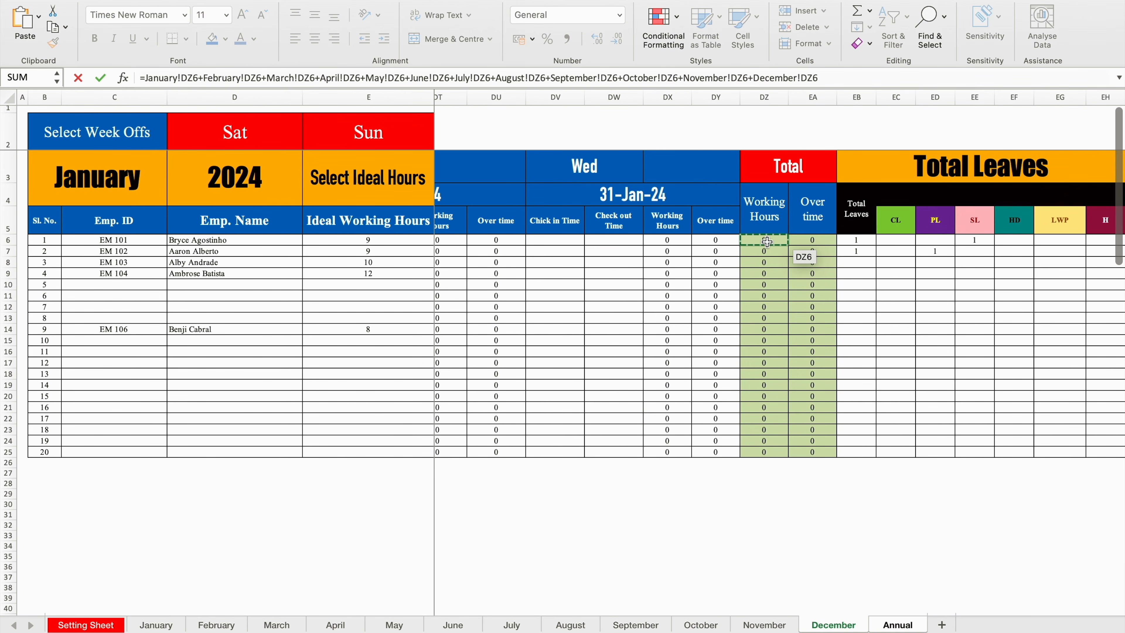
pyautogui.press('Return')
# Fill the annual E5 formula across all totals and leave columns and down through E5:M24
pyautogui.click(348, 206)
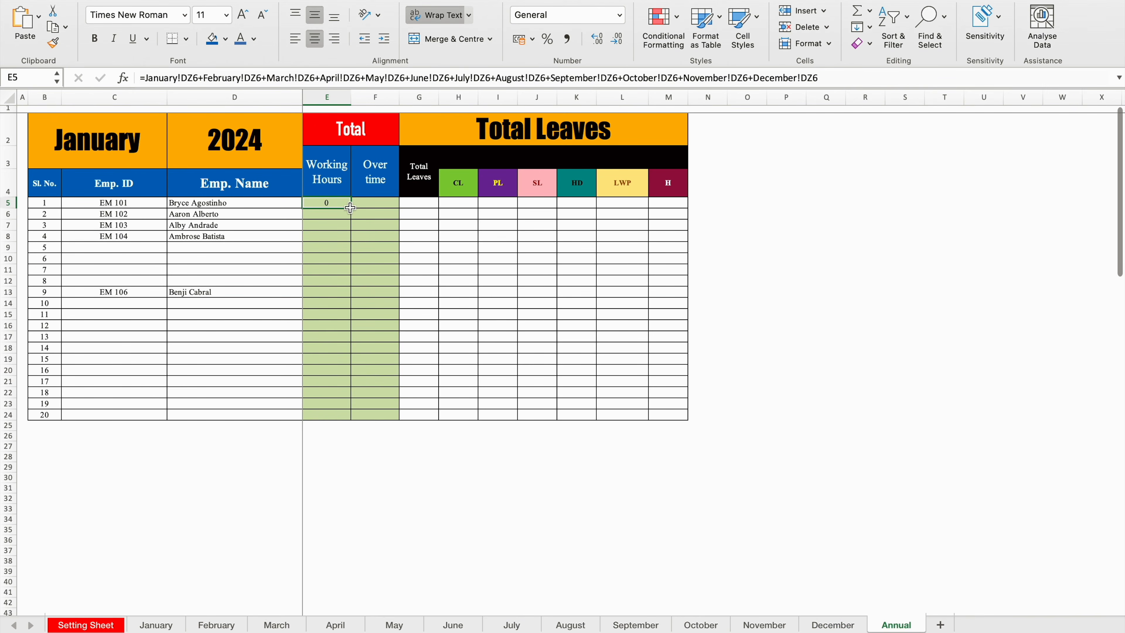
pyautogui.moveTo(351, 208); pyautogui.dragTo(680, 422)
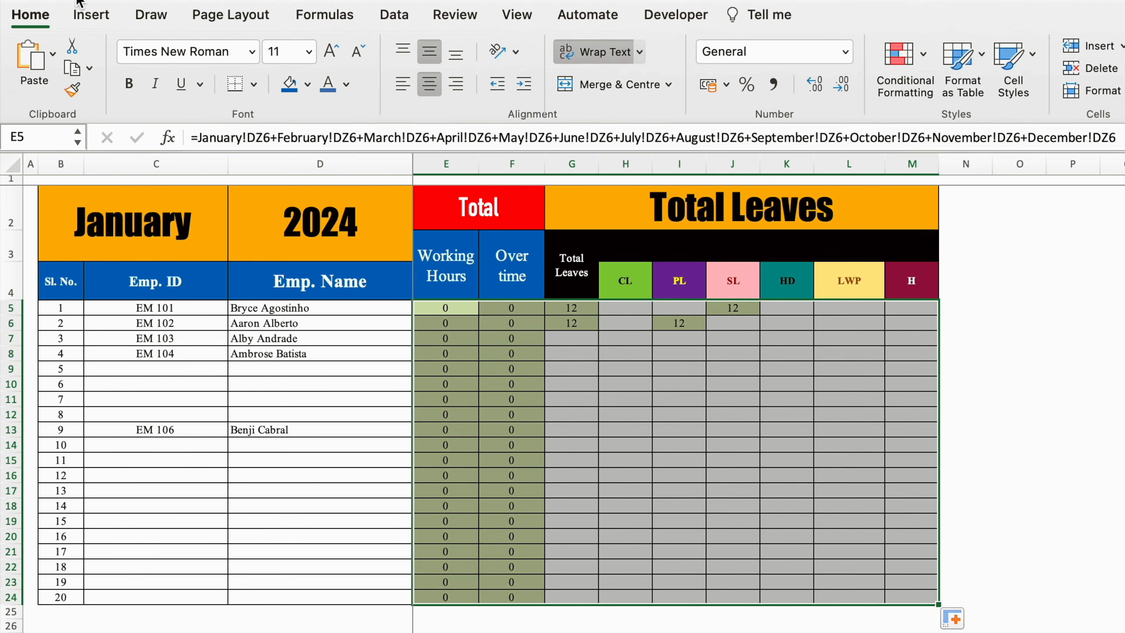
# Remove the fill colour from the annual totals and leaves range E5:M24
pyautogui.click(310, 89)
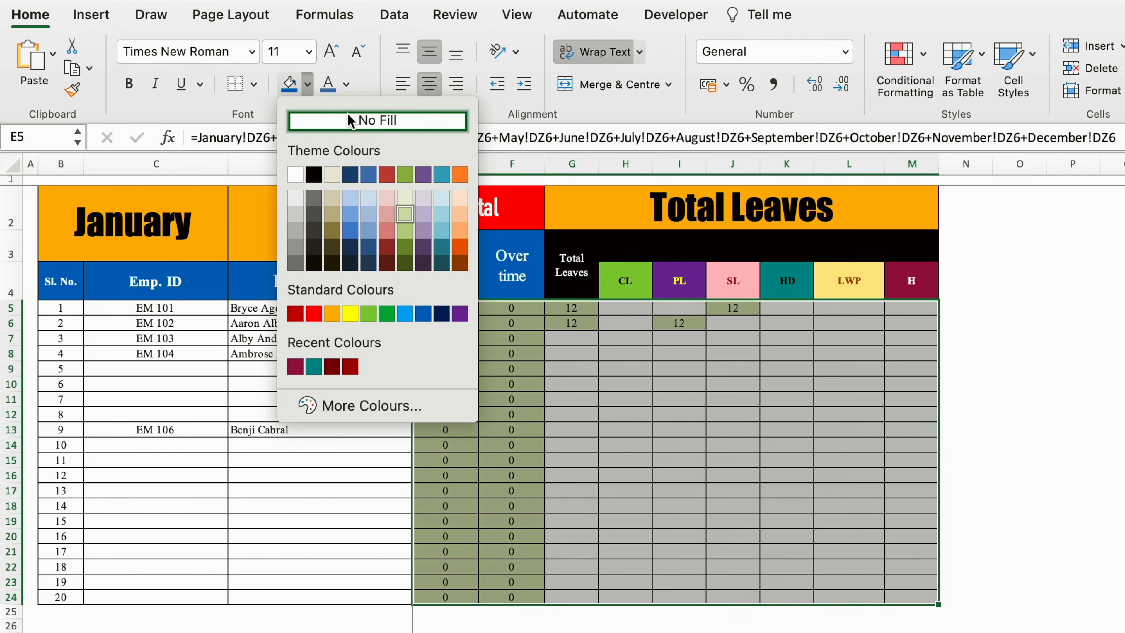
pyautogui.click(353, 129)
pyautogui.click(1073, 399)
# Clear the month and year from the header block B2:D3 and reset its data validation to allow any value
pyautogui.moveTo(133, 221); pyautogui.dragTo(315, 246)
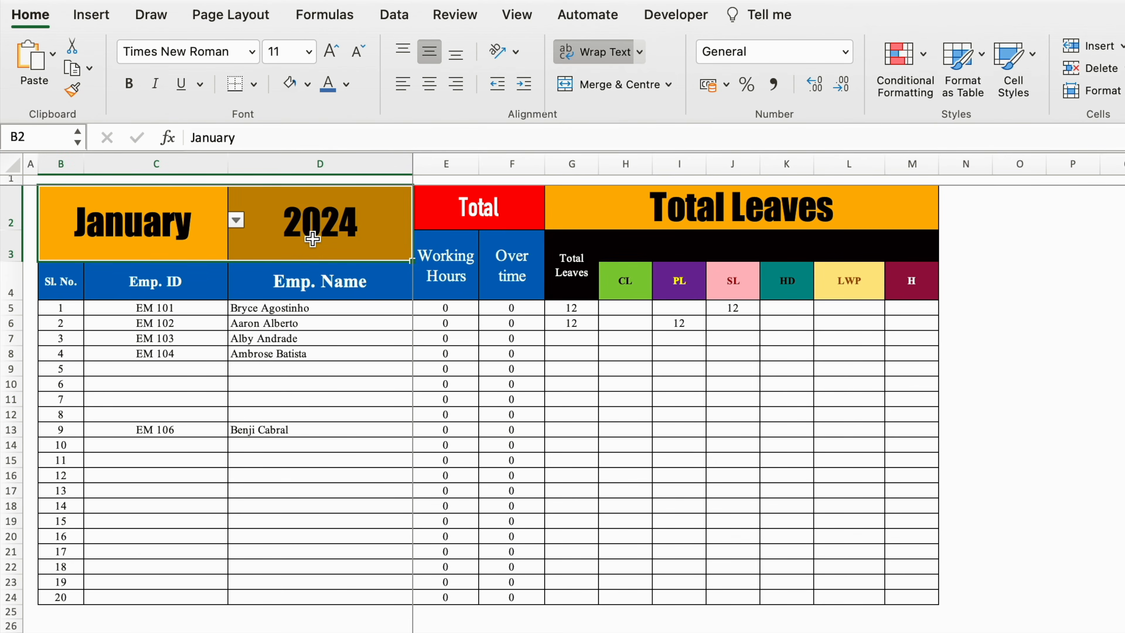
pyautogui.press('Delete')
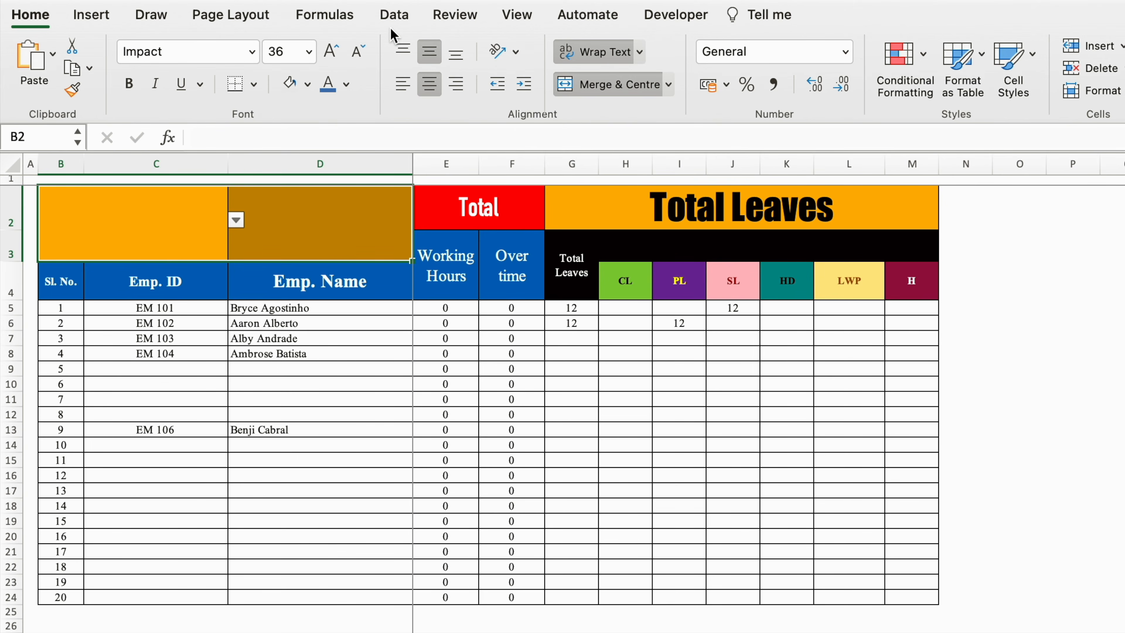
pyautogui.click(394, 16)
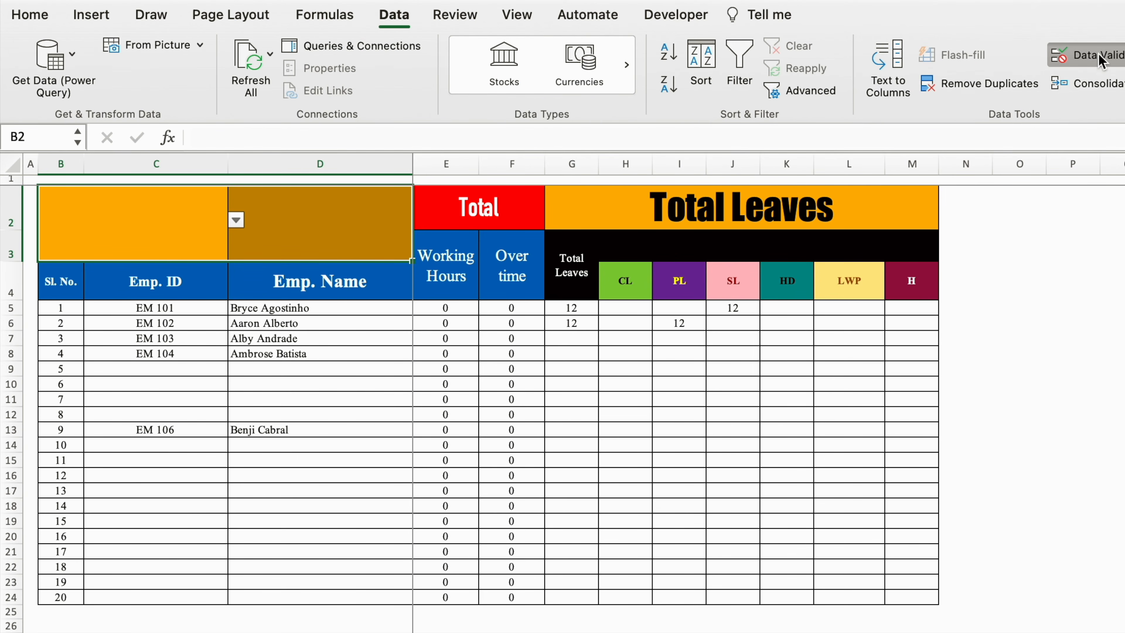
pyautogui.click(1101, 60)
pyautogui.click(836, 345)
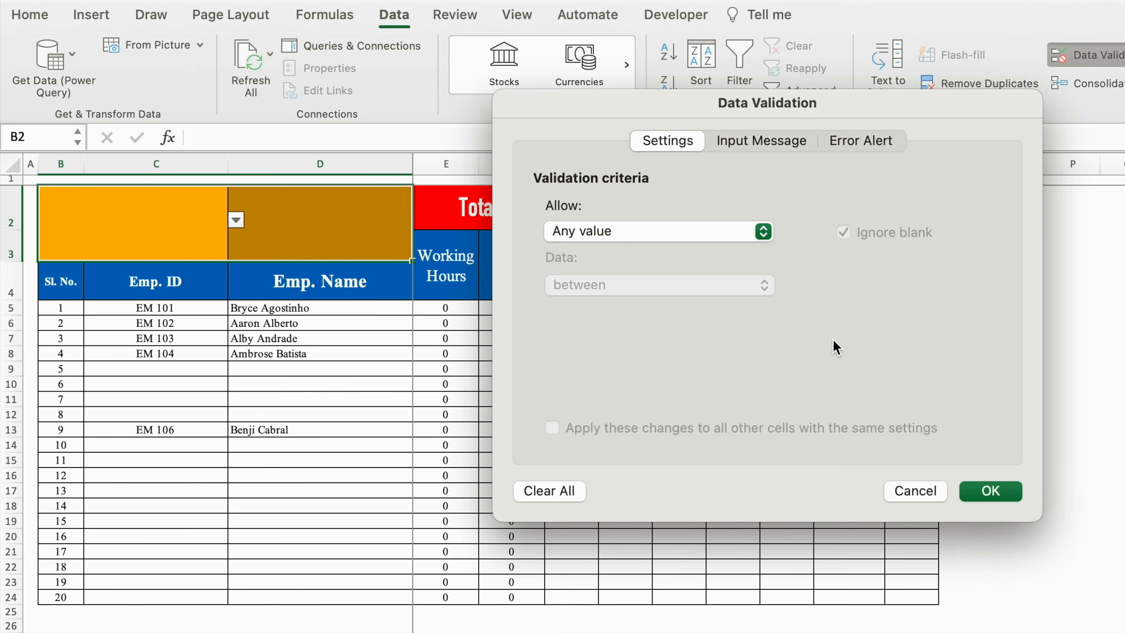
pyautogui.click(963, 498)
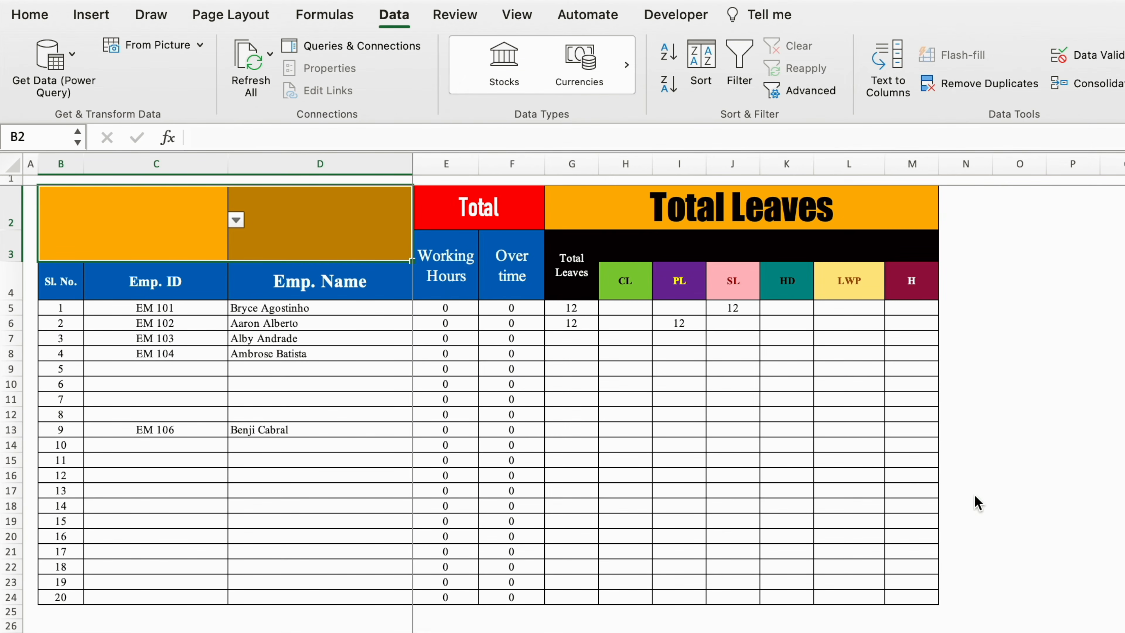
# Merge and centre the emptied header cells B2:D3 into one cell and fill it with the standard blue
pyautogui.click(148, 217)
pyautogui.moveTo(191, 221); pyautogui.dragTo(308, 241)
pyautogui.click(33, 15)
pyautogui.click(604, 91)
pyautogui.click(604, 91)
pyautogui.click(307, 84)
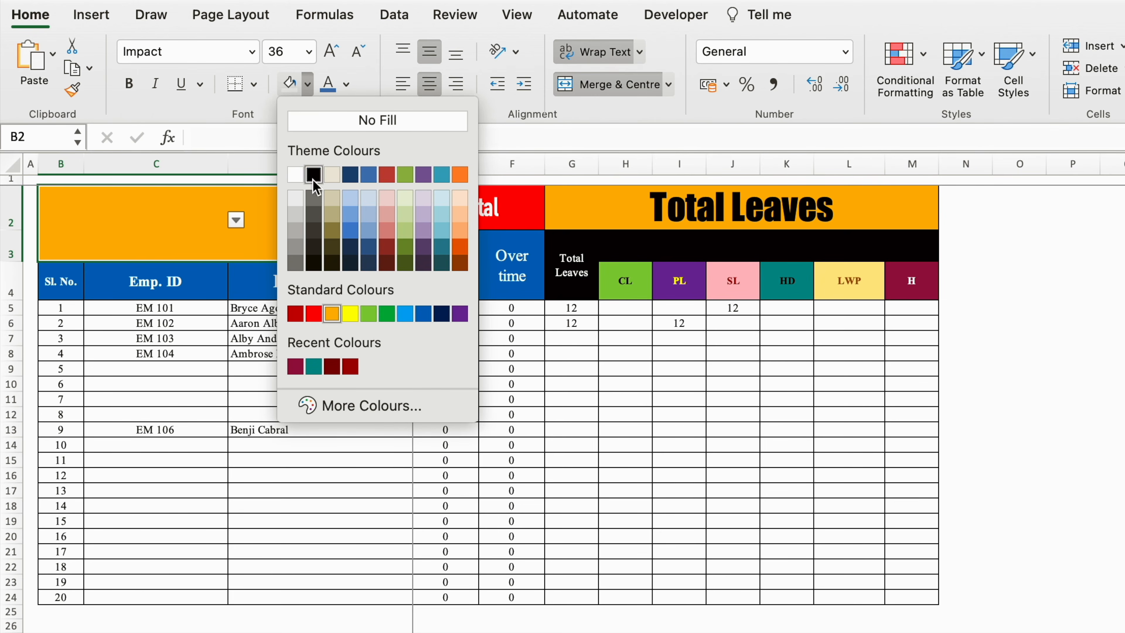
pyautogui.click(422, 314)
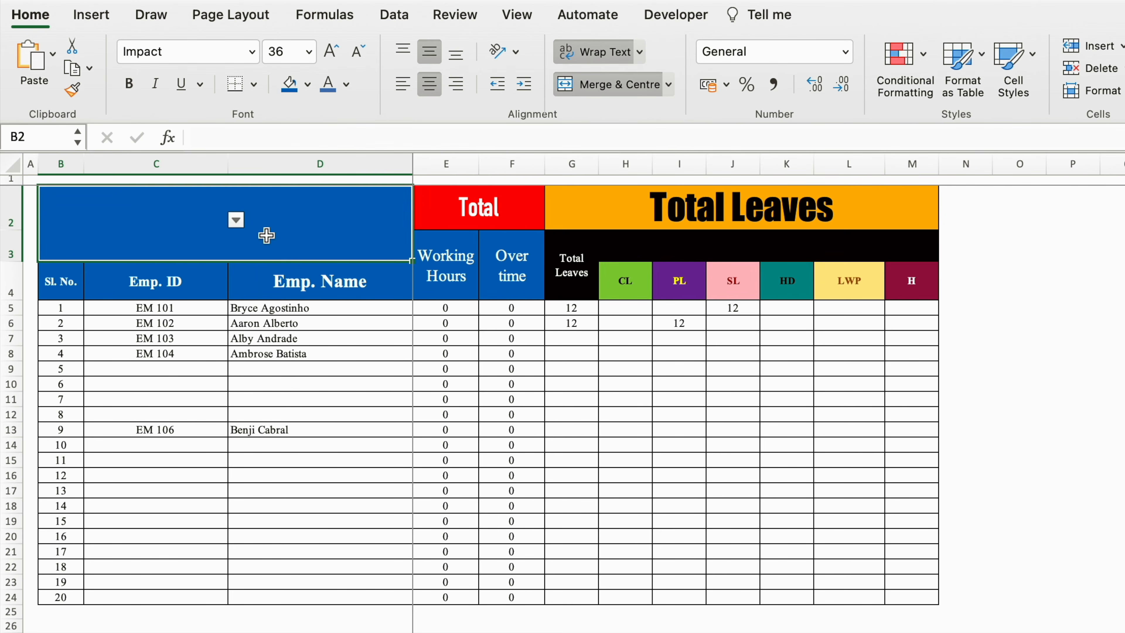
# Enter the title "Annual / Summary" in the merged header cell and set its font colour to white
pyautogui.write('Annual')
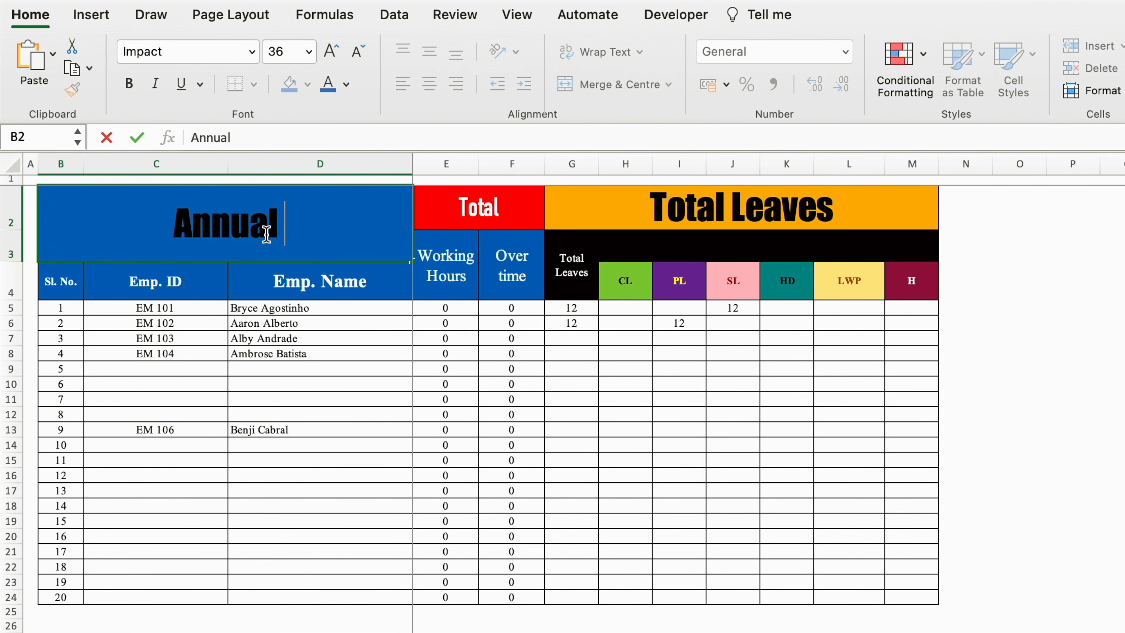
pyautogui.write(' / Summary')
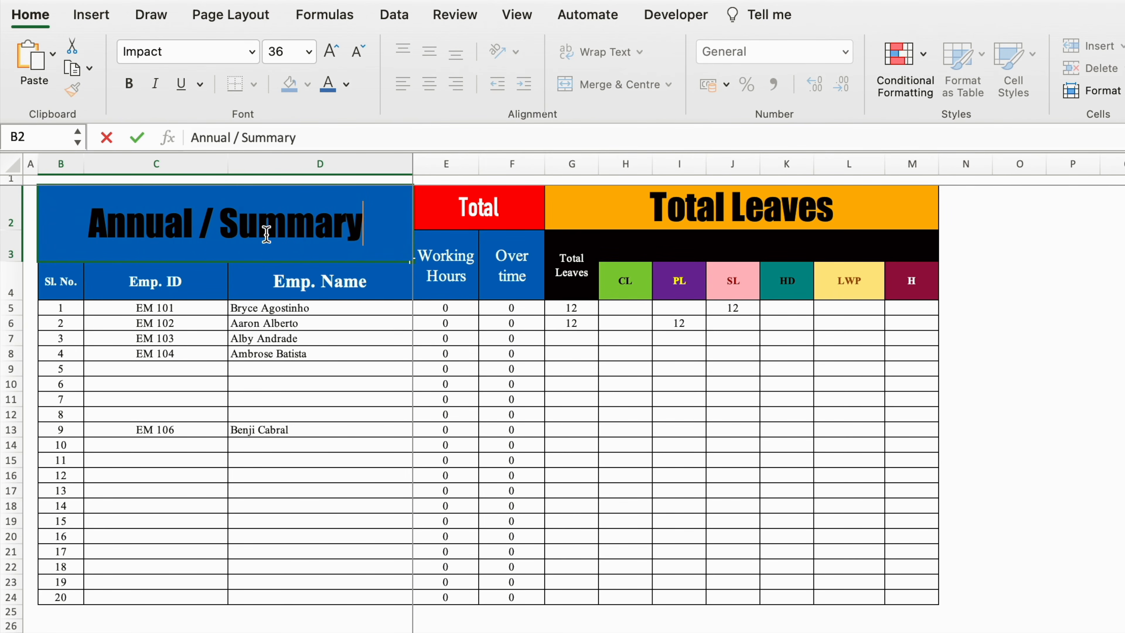
pyautogui.click(339, 441)
pyautogui.click(286, 214)
pyautogui.click(346, 85)
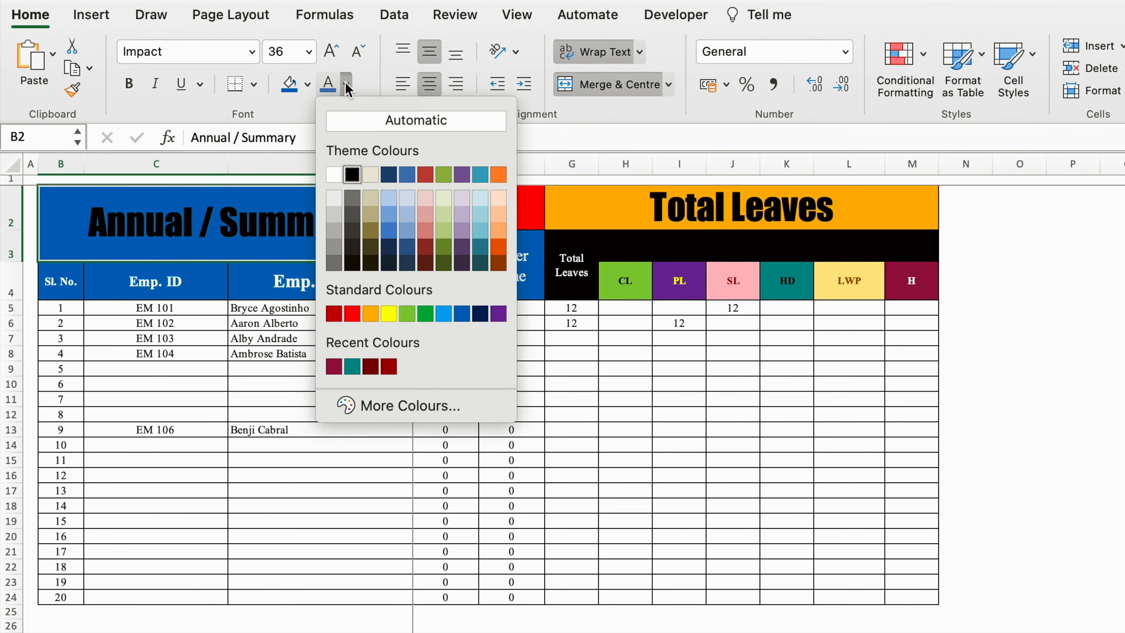
pyautogui.click(339, 175)
pyautogui.click(1091, 386)
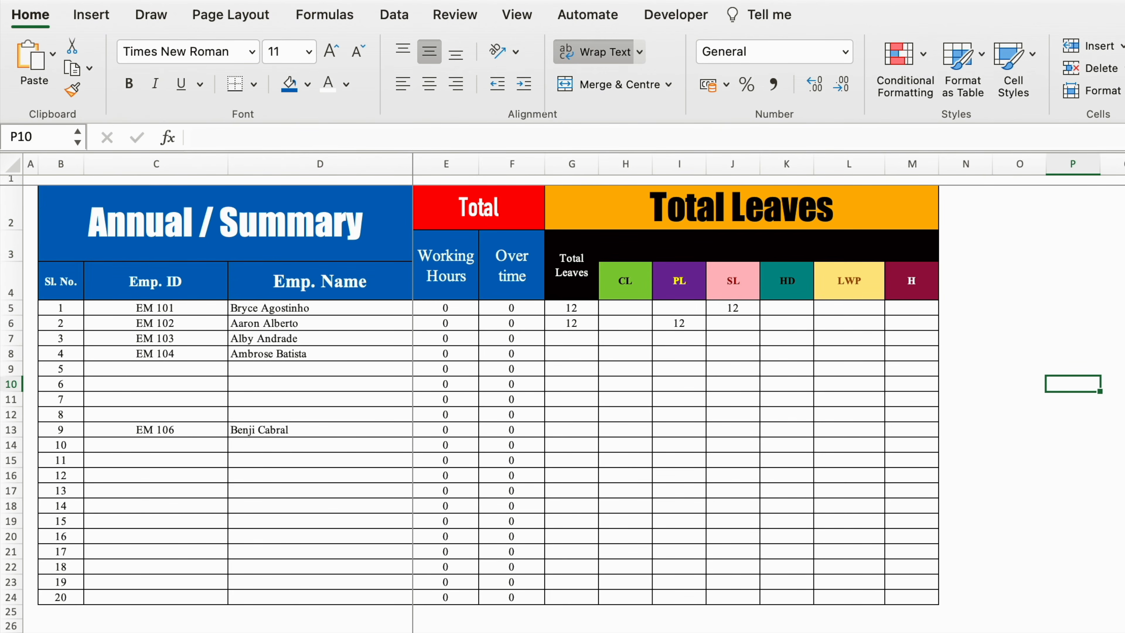